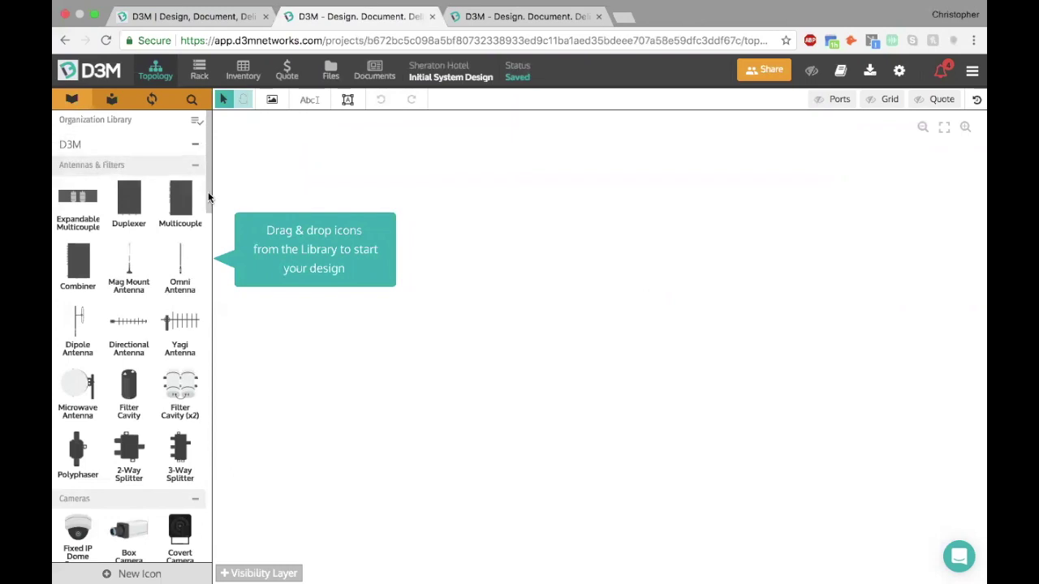
# Step: Expand the Motorola Solutions group in the organization library and browse its mobile, portable and repeater icons
pyautogui.moveTo(207, 197); pyautogui.dragTo(212, 561)
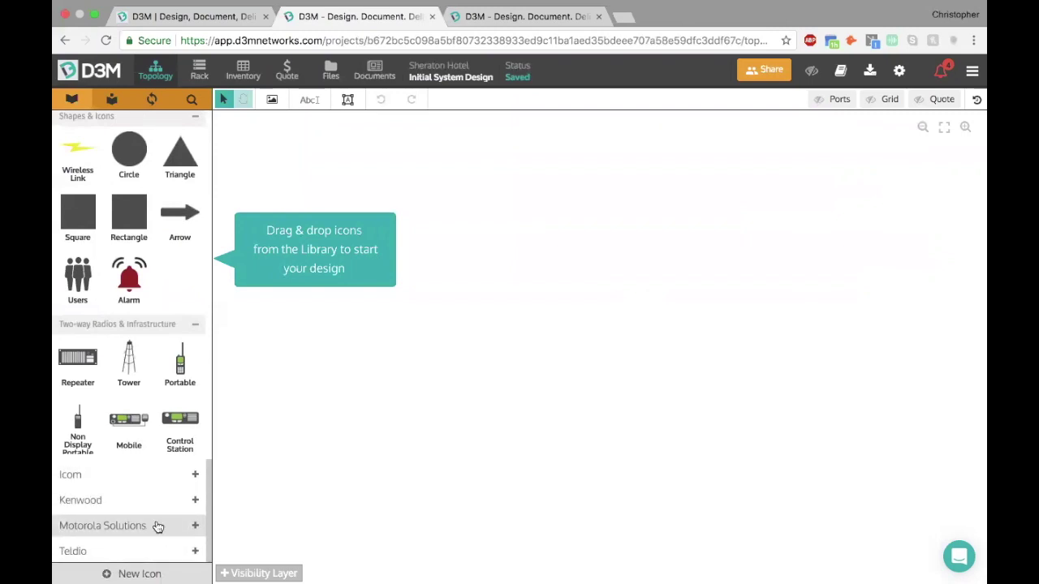
pyautogui.scroll(-10, 138, 411)
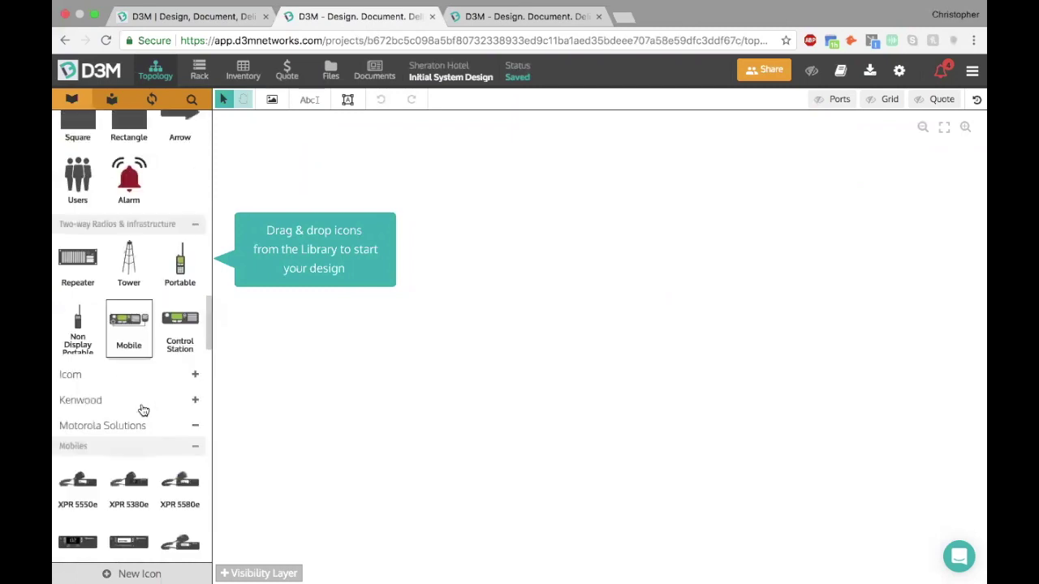
pyautogui.scroll(-5, 154, 374)
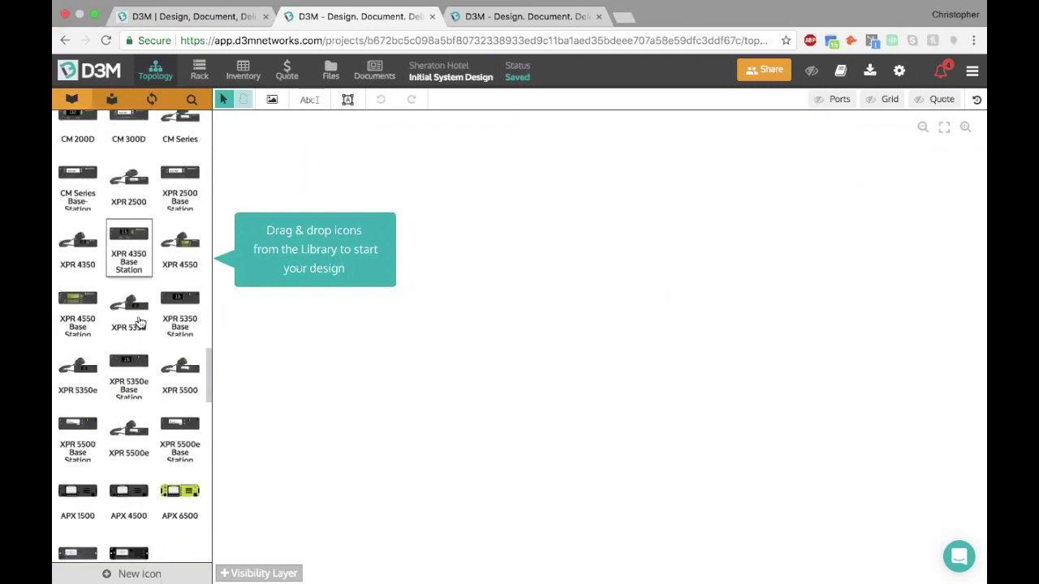
pyautogui.scroll(-10, 142, 335)
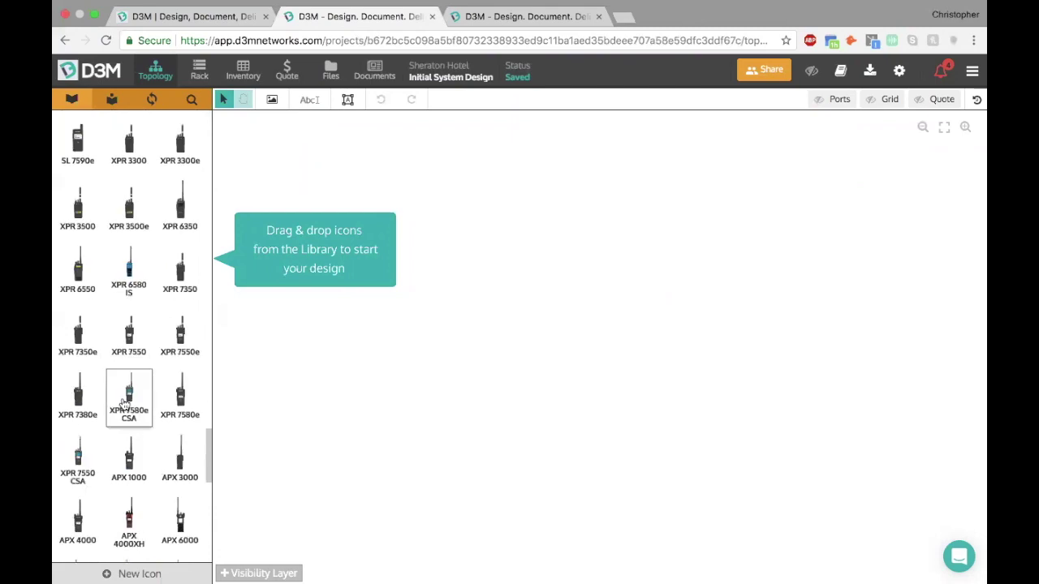
pyautogui.scroll(-3, 97, 343)
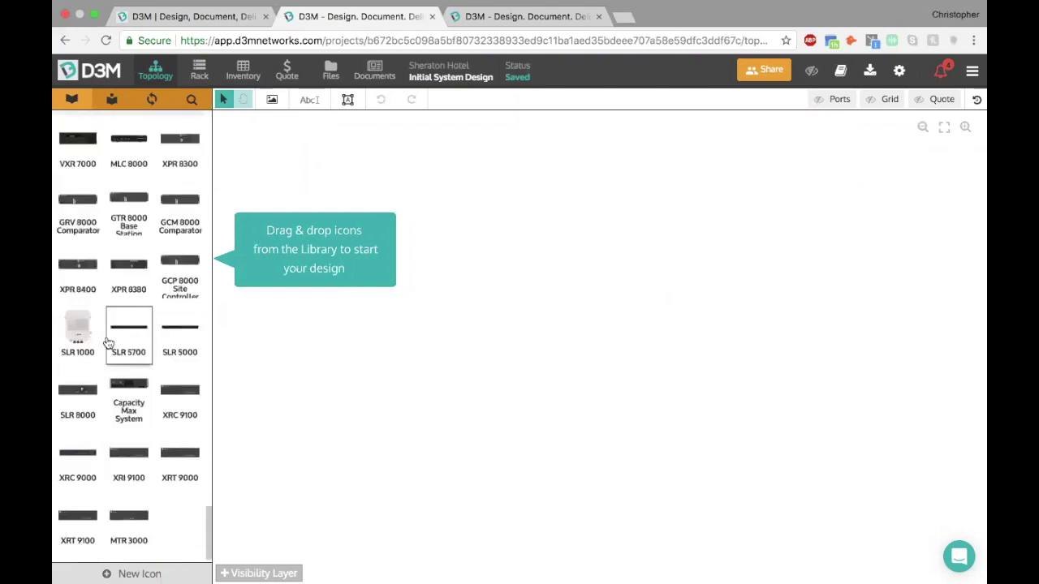
pyautogui.scroll(20, 111, 336)
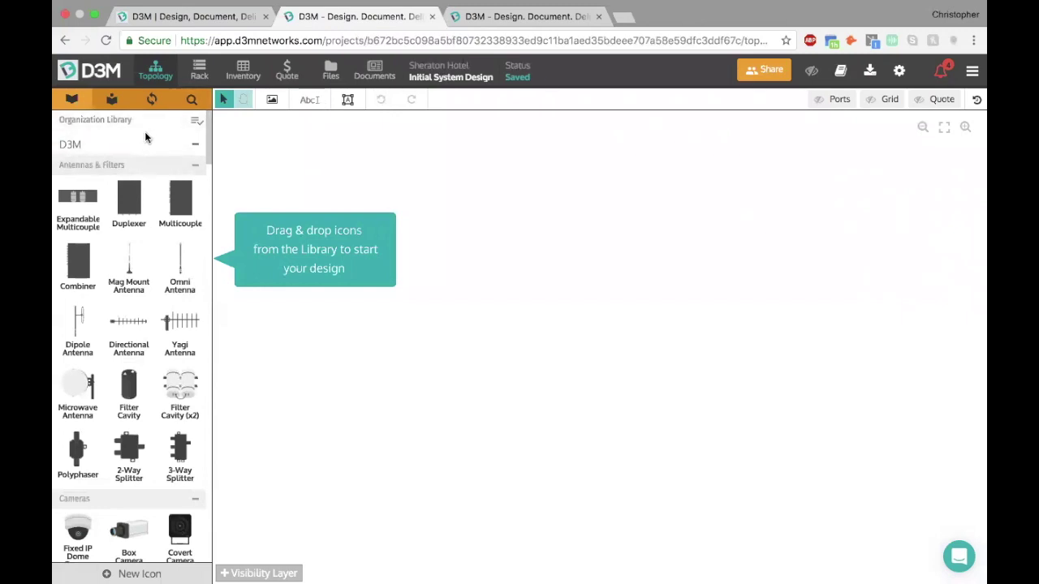
# Step: Open the organization settings and review the Application Branding and Library Management sections
pyautogui.click(974, 72)
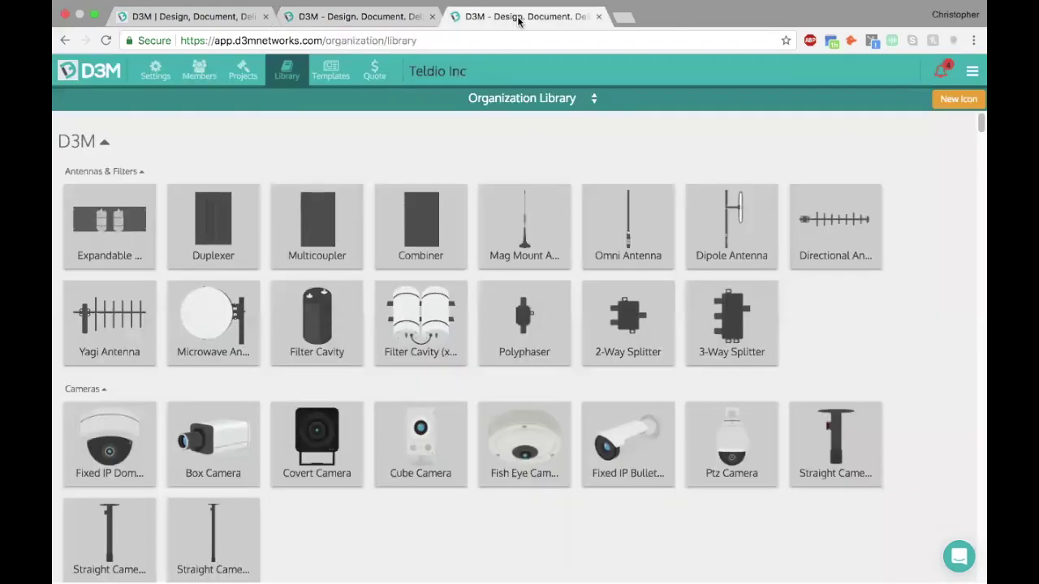
pyautogui.click(520, 19)
pyautogui.click(154, 76)
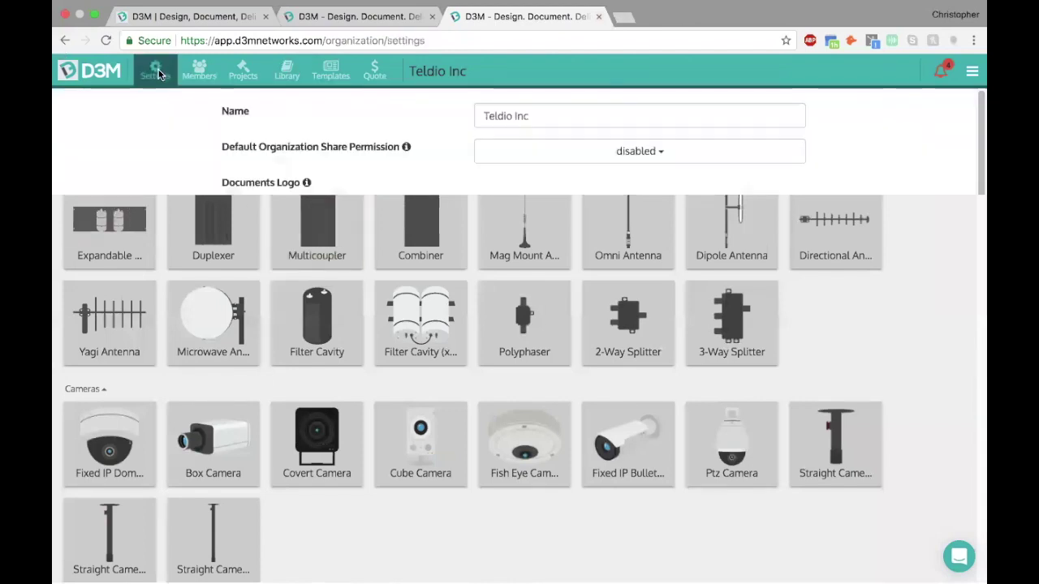
pyautogui.scroll(-5, 536, 274)
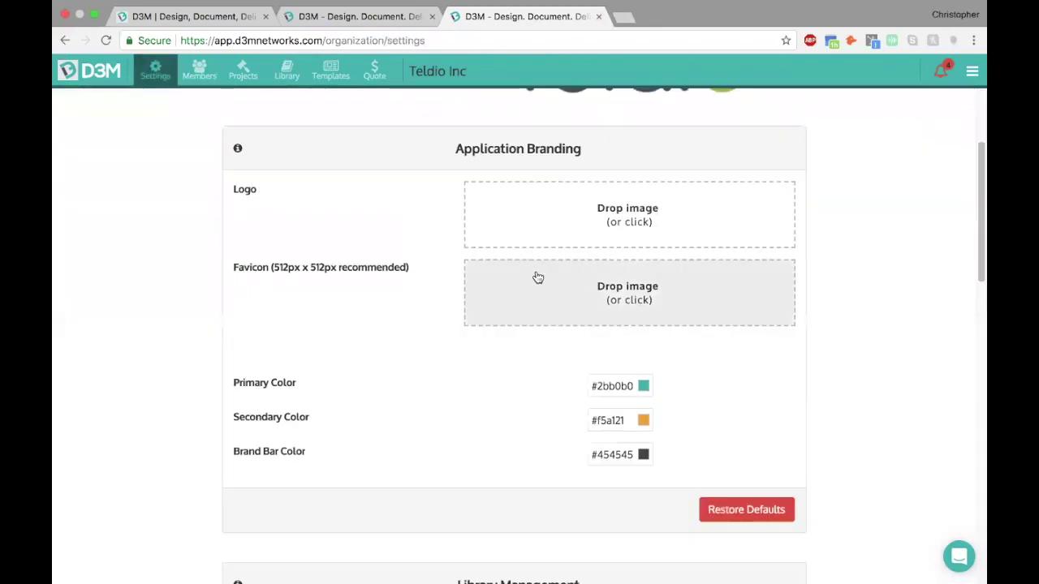
pyautogui.scroll(3, 536, 272)
pyautogui.scroll(1, 520, 256)
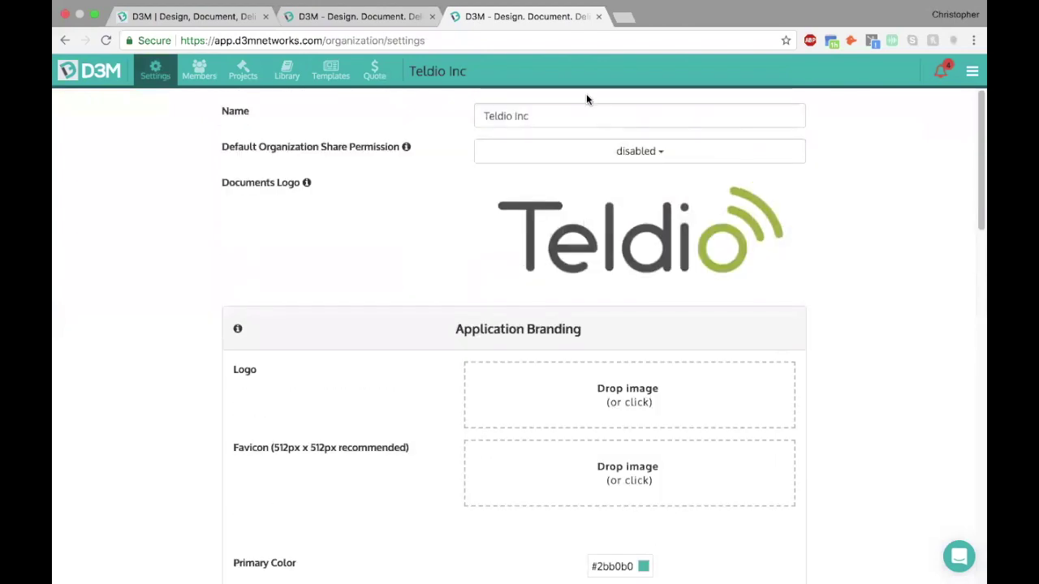
pyautogui.scroll(-7, 591, 214)
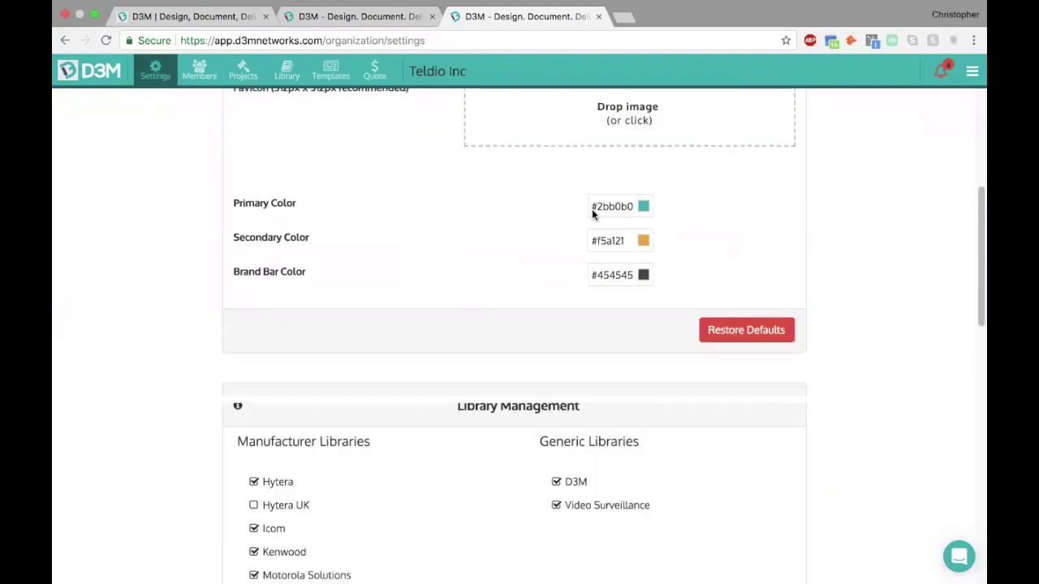
pyautogui.scroll(-1, 591, 209)
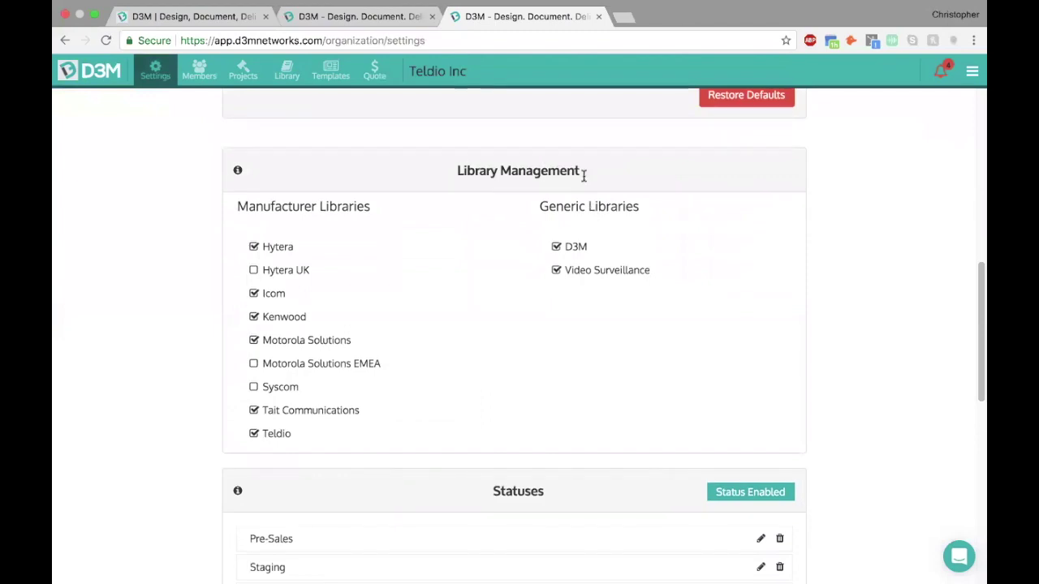
pyautogui.click(972, 72)
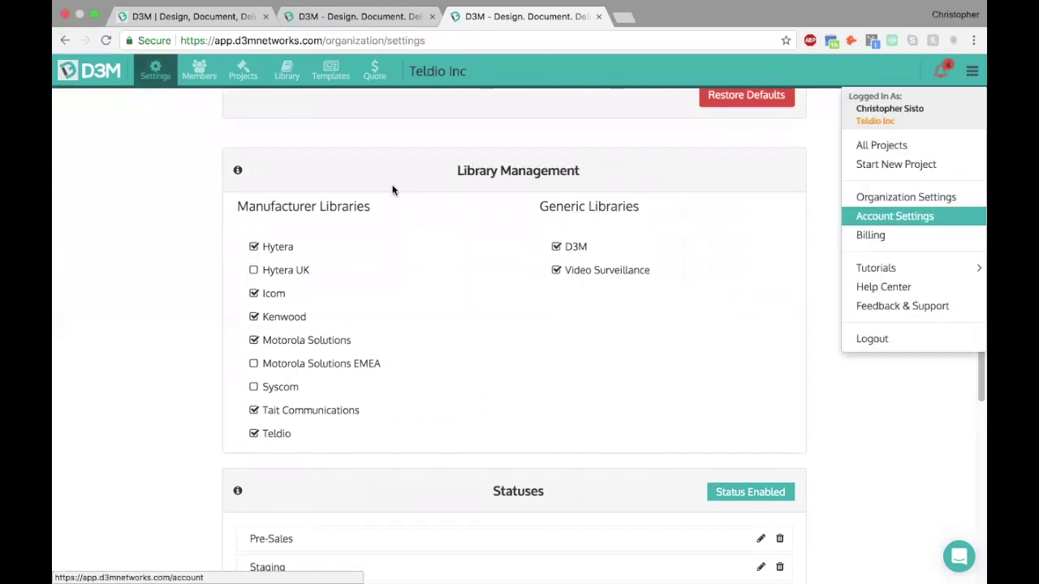
pyautogui.click(465, 250)
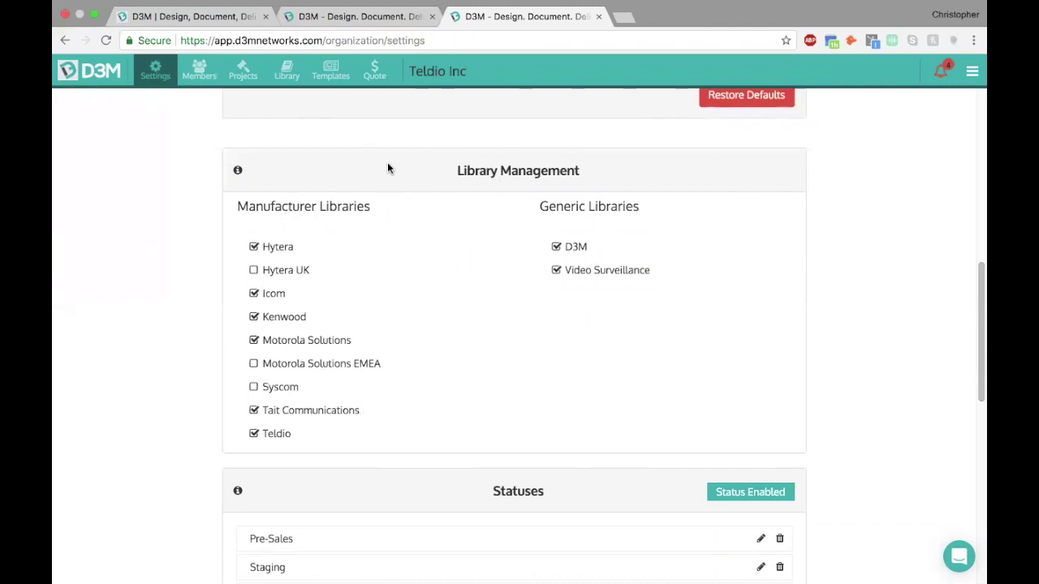
# Step: Return to the Sheraton Hotel project's topology and browse the organization library from the D3M icons to the Teldio group
pyautogui.click(287, 69)
pyautogui.click(202, 17)
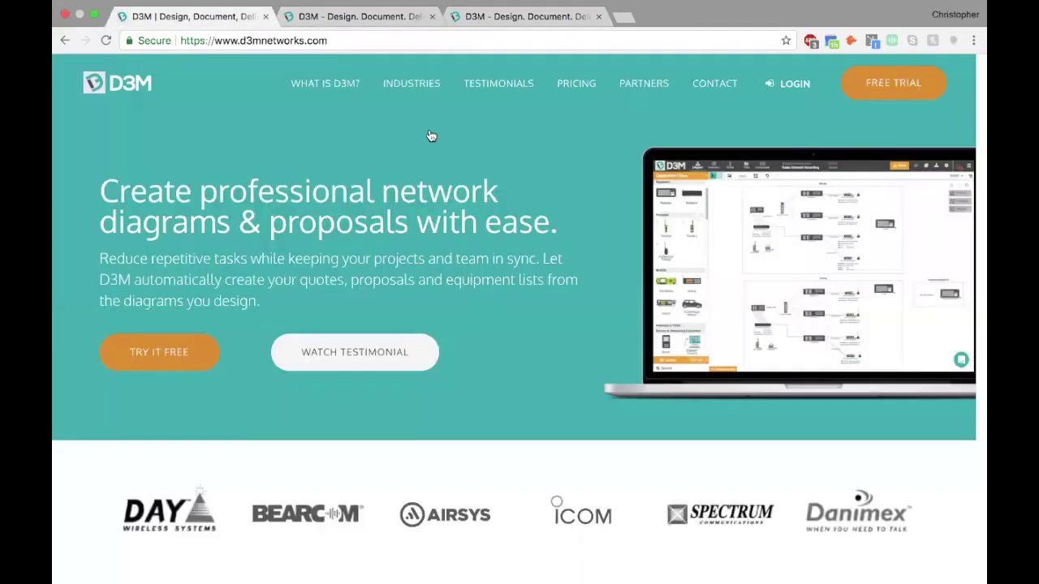
pyautogui.hotkey('ctrl', 'Tab')
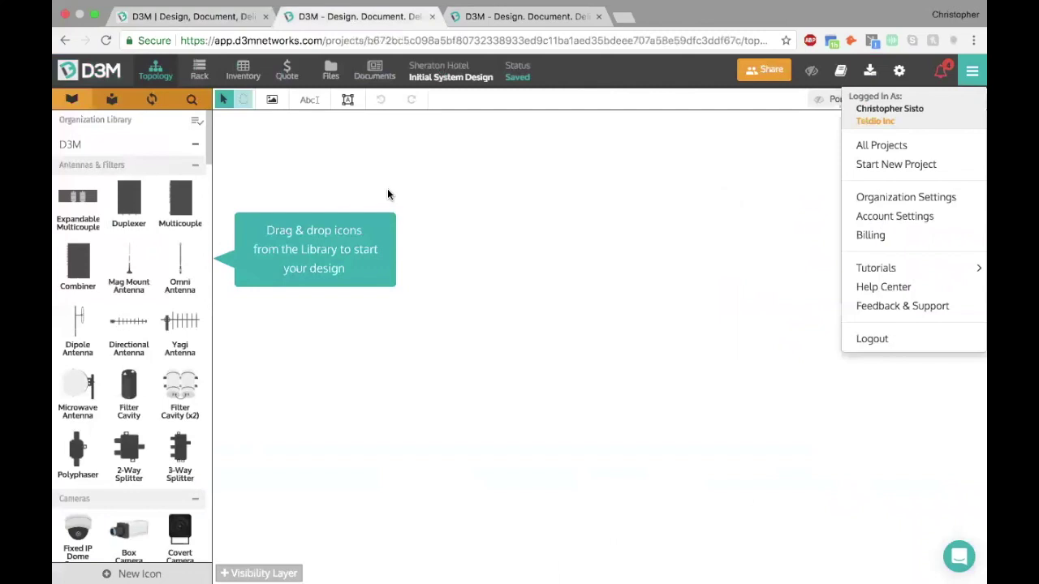
pyautogui.click(465, 193)
pyautogui.scroll(-15, 208, 140)
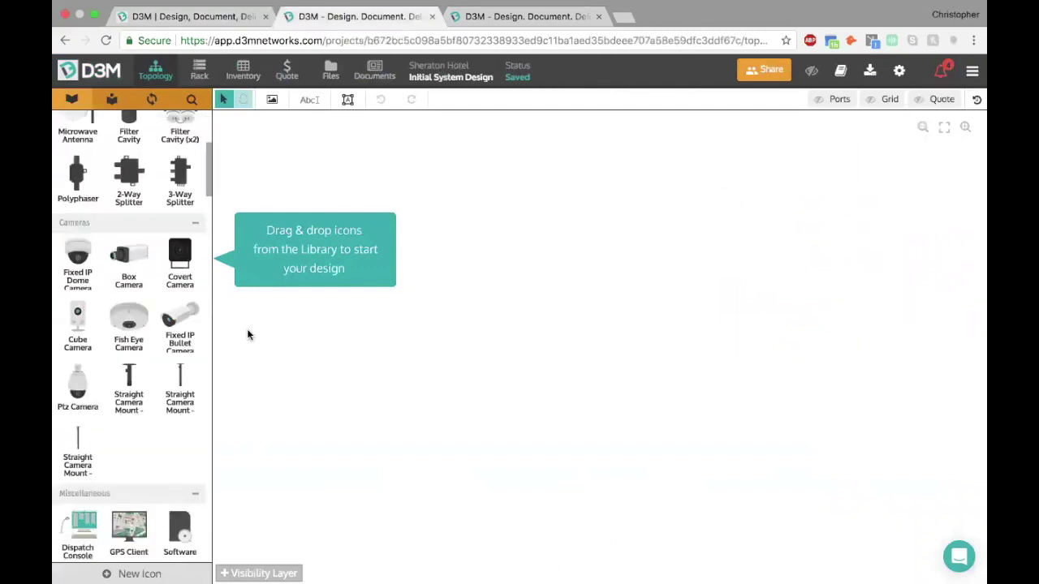
pyautogui.scroll(-15, 225, 524)
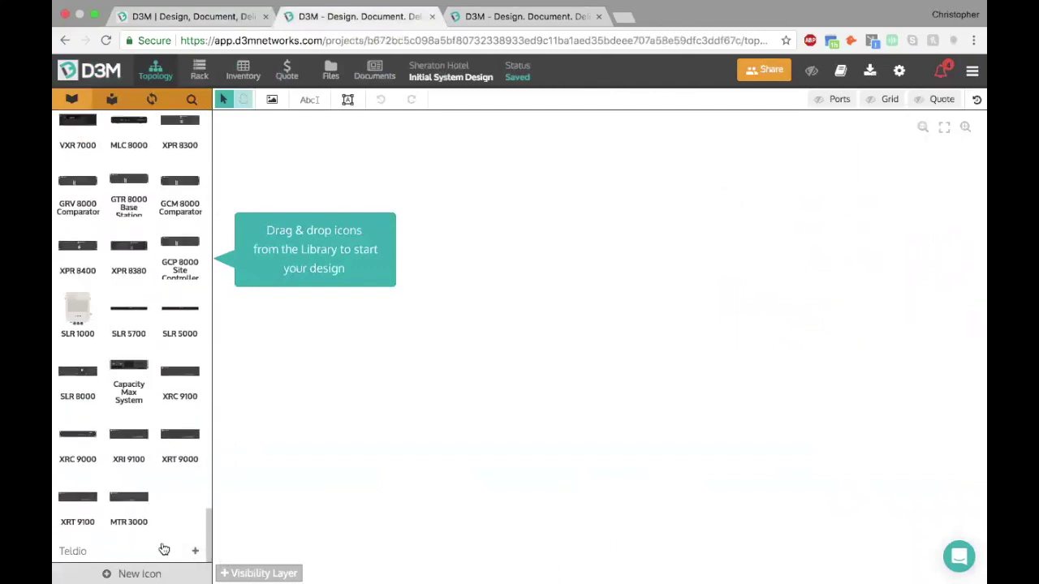
pyautogui.scroll(20, 148, 301)
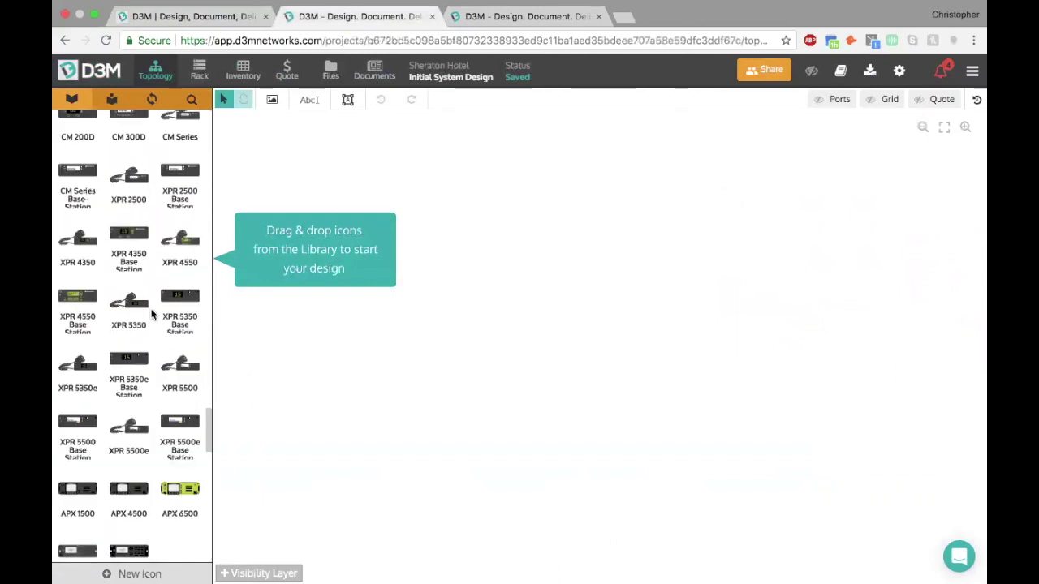
pyautogui.scroll(15, 149, 301)
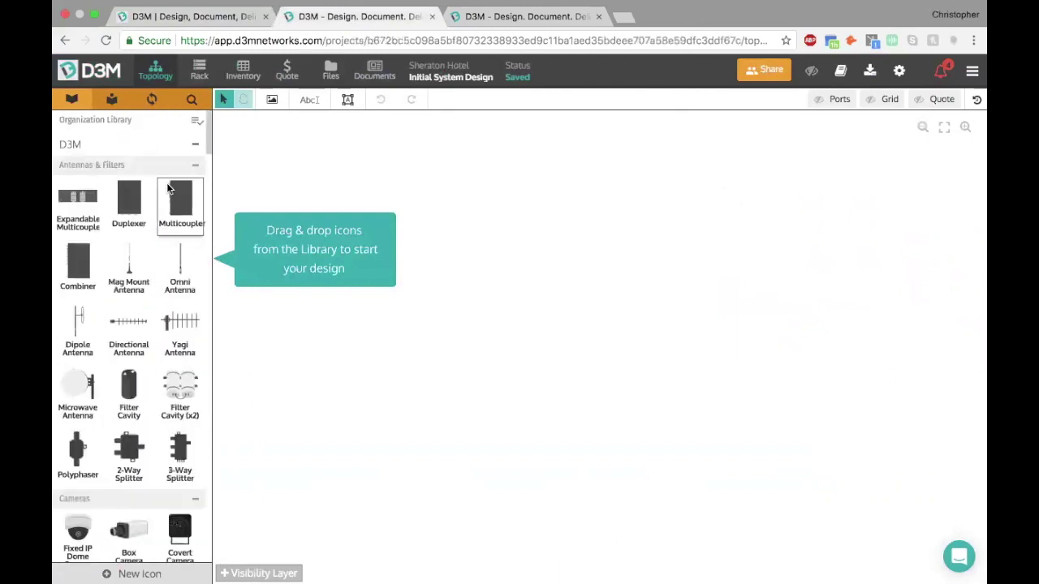
# Step: Hide the Icom, Kenwood and Teldio manufacturers from the icon library in the Displayed In Library options
pyautogui.click(196, 123)
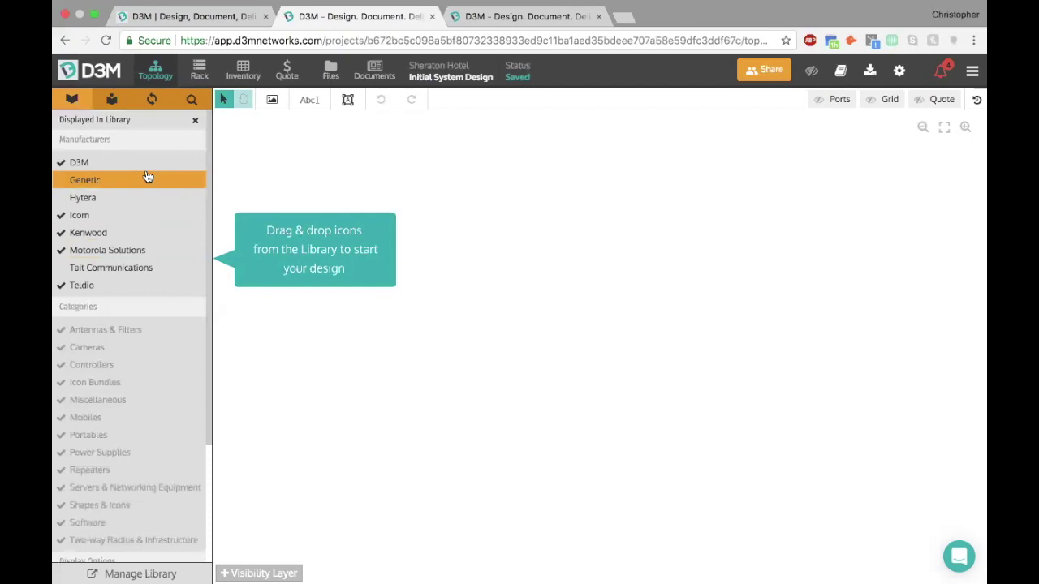
pyautogui.click(133, 218)
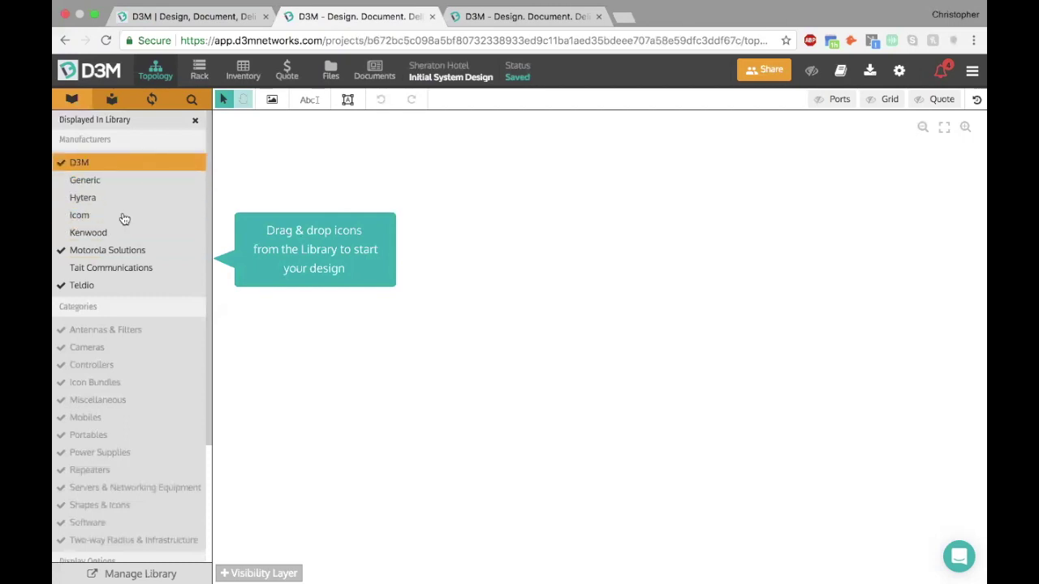
pyautogui.click(111, 287)
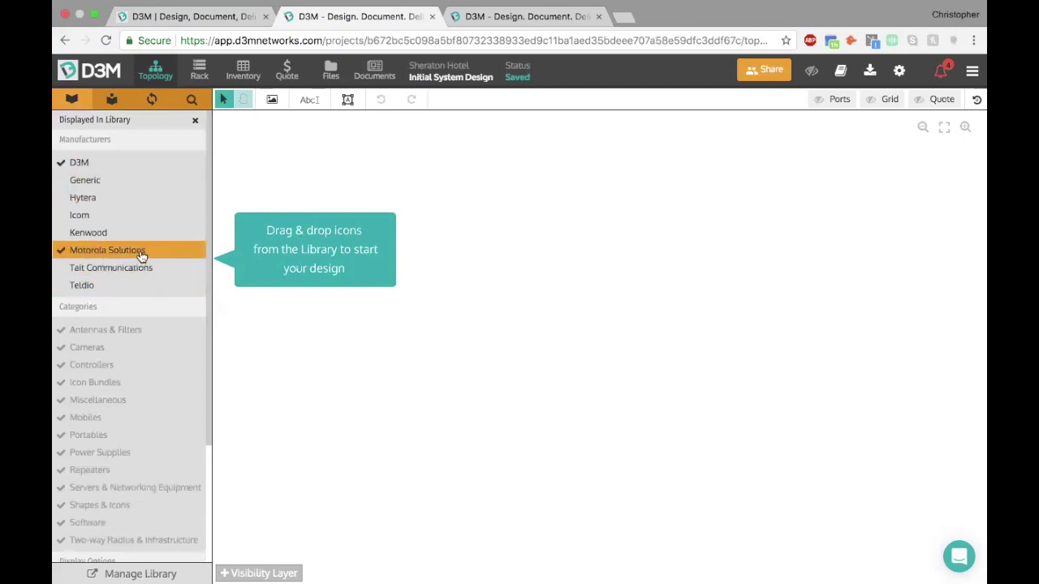
# Step: Set the library's icon size to Large Icons and browse the reloaded library
pyautogui.scroll(-3, 145, 246)
pyautogui.scroll(-2, 145, 247)
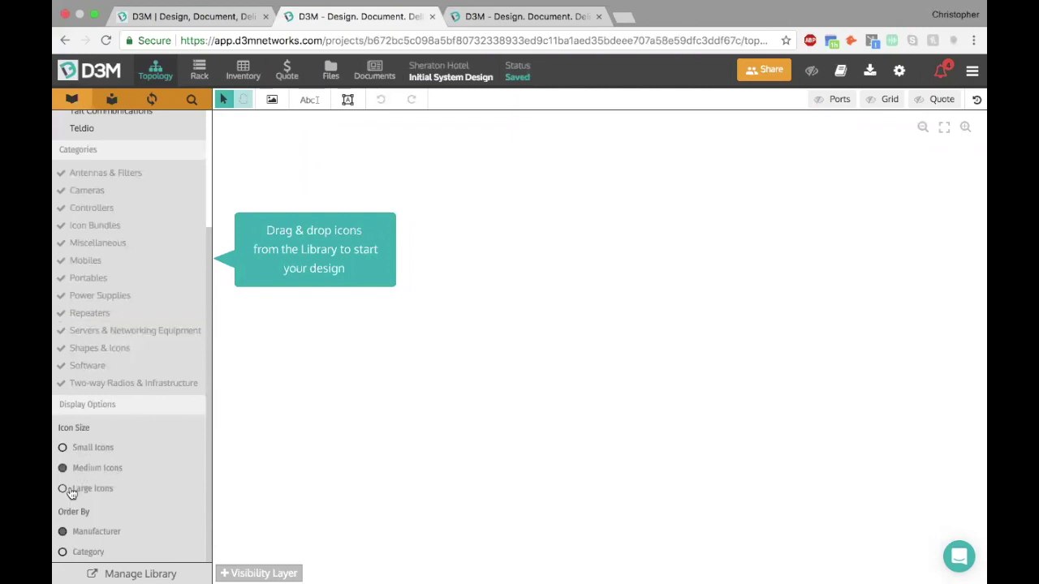
pyautogui.scroll(3, 143, 294)
pyautogui.click(199, 122)
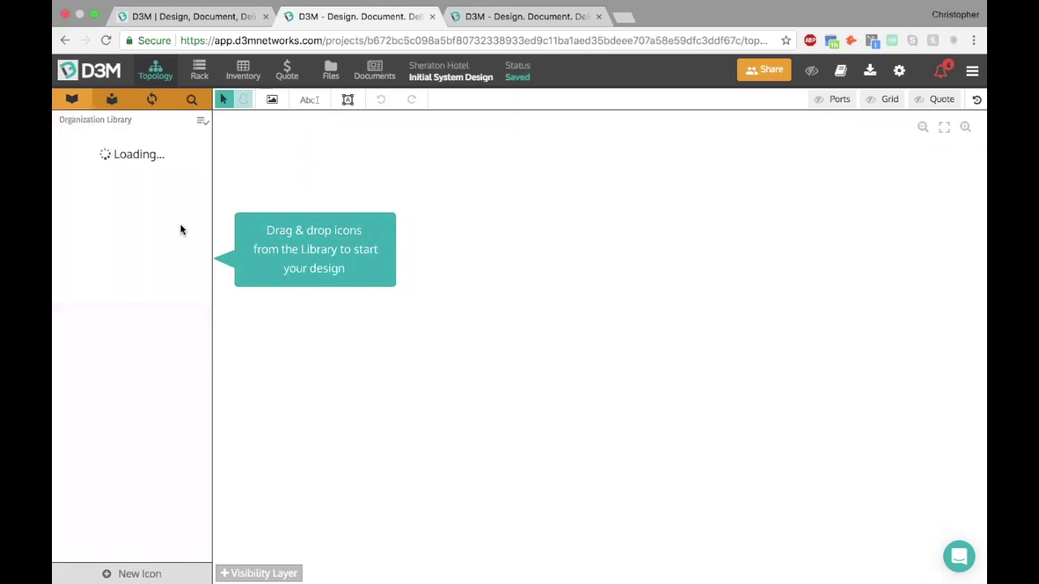
pyautogui.click(102, 162)
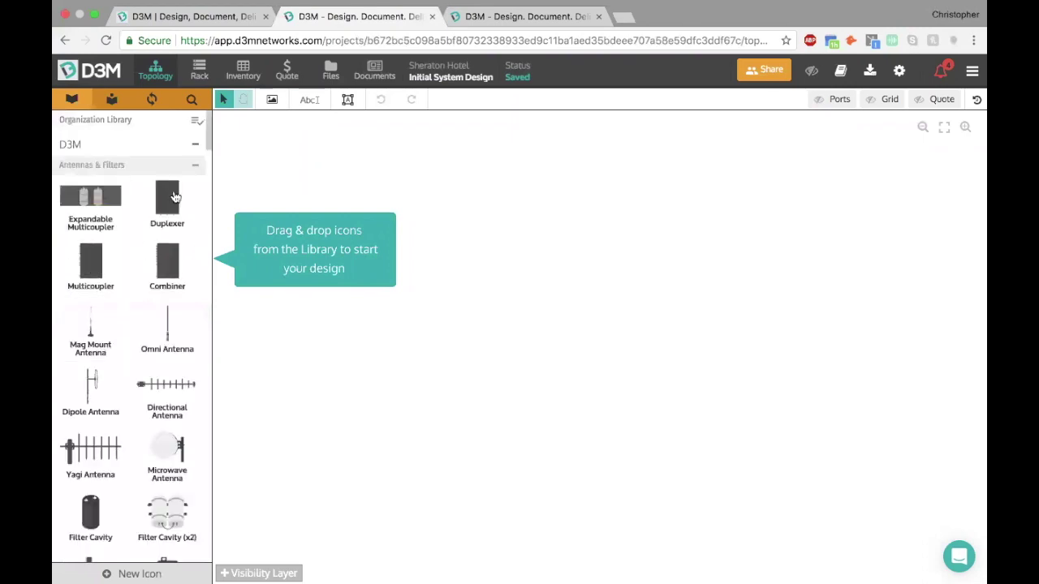
pyautogui.scroll(-10, 130, 333)
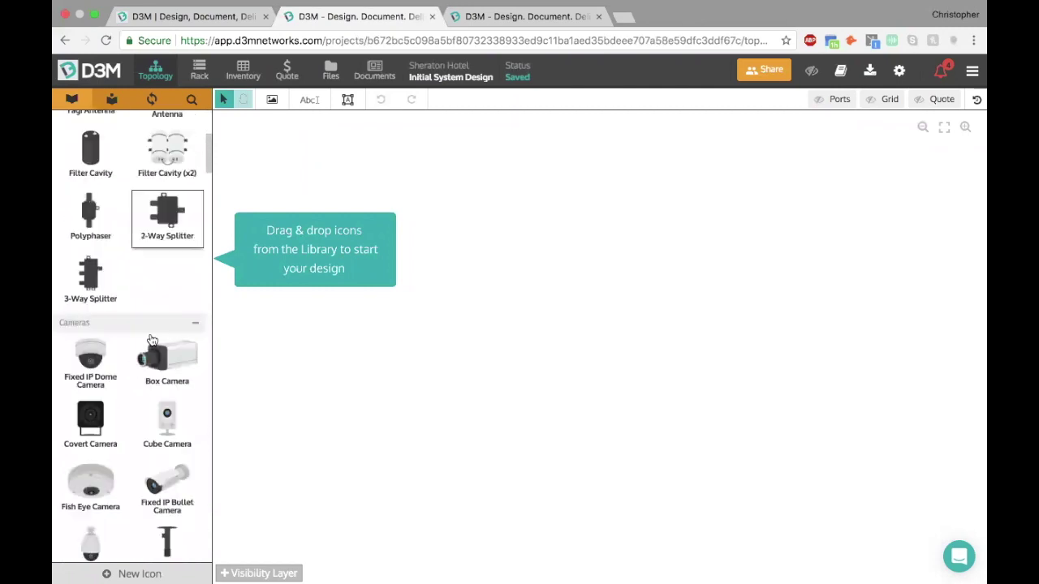
pyautogui.scroll(-15, 147, 301)
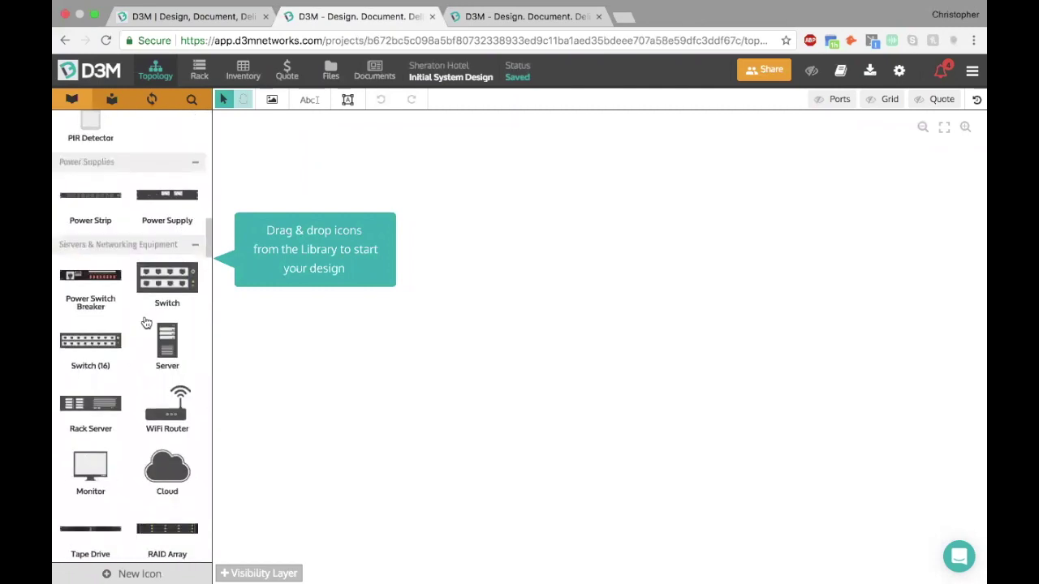
pyautogui.scroll(1, 141, 270)
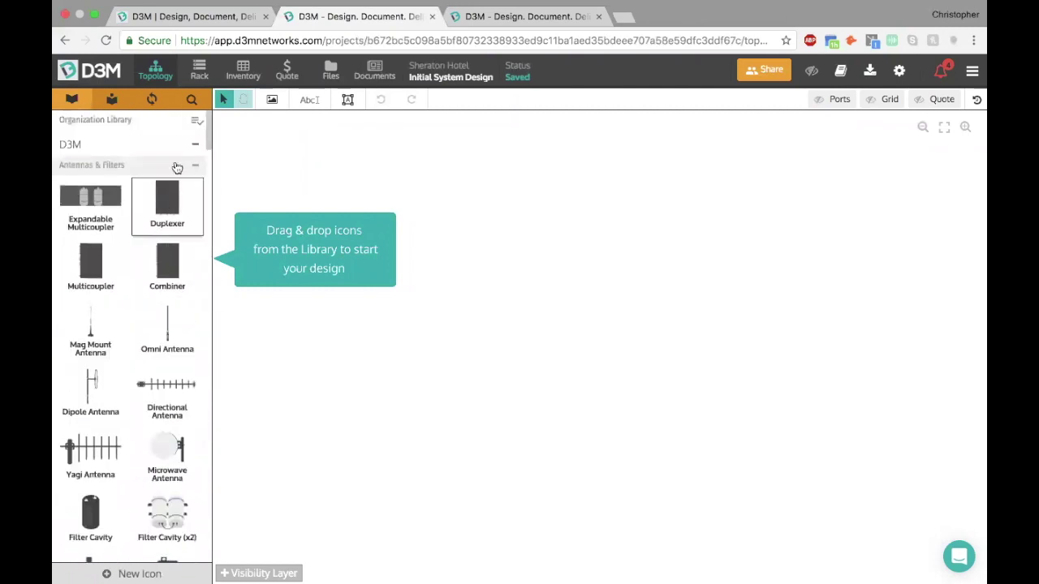
# Step: Set the library's icon size to Small Icons and browse the D3M and Motorola Solutions icons
pyautogui.click(198, 129)
pyautogui.scroll(-4, 163, 382)
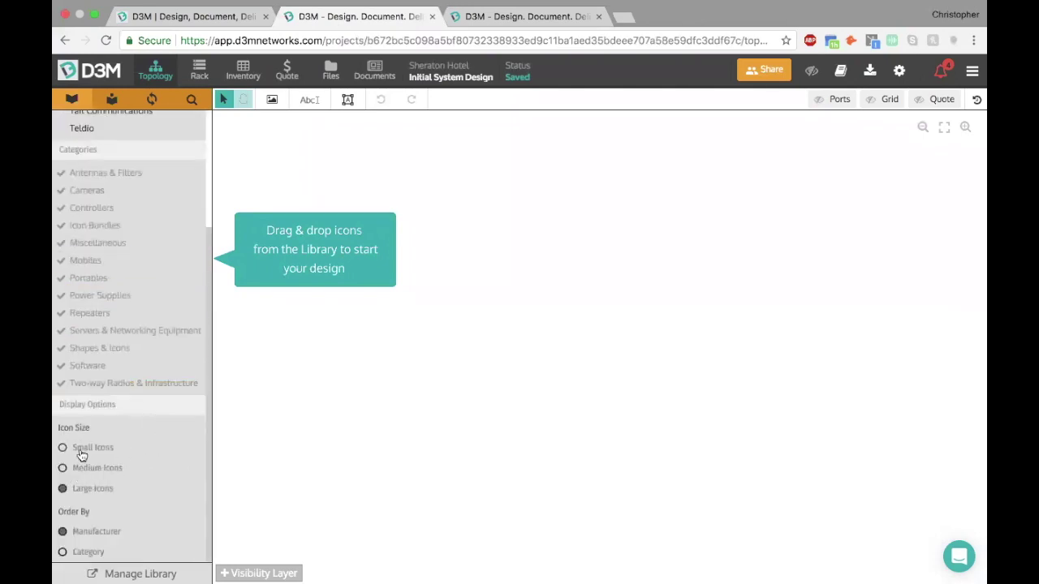
pyautogui.scroll(4, 141, 347)
pyautogui.click(195, 123)
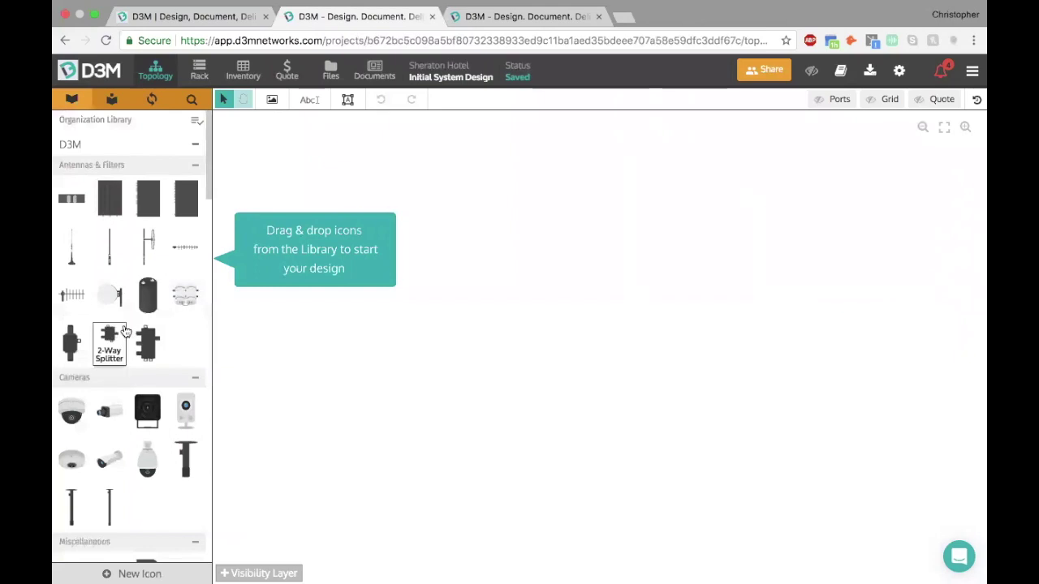
pyautogui.scroll(-20, 151, 399)
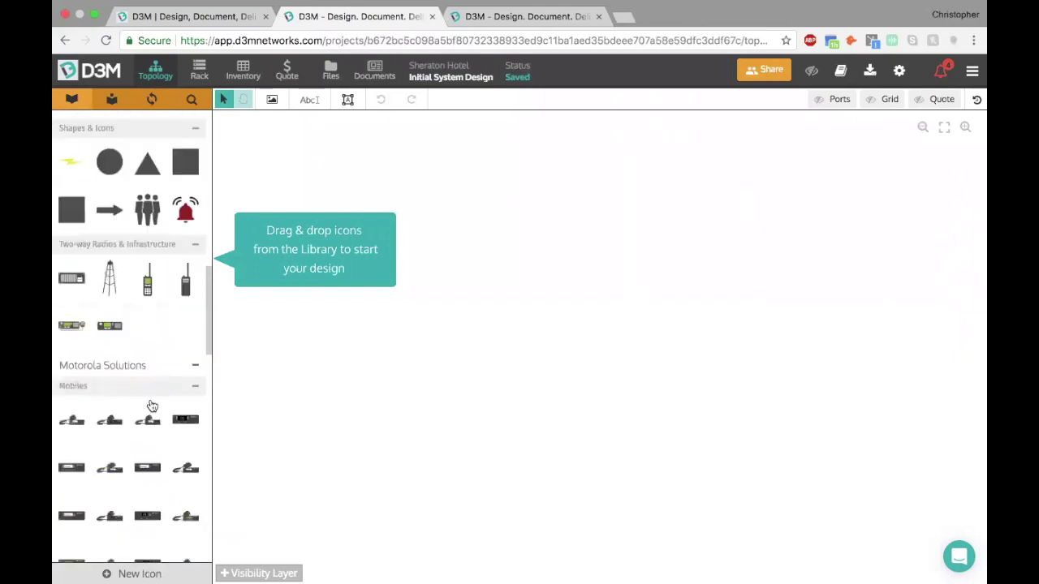
pyautogui.scroll(-5, 109, 425)
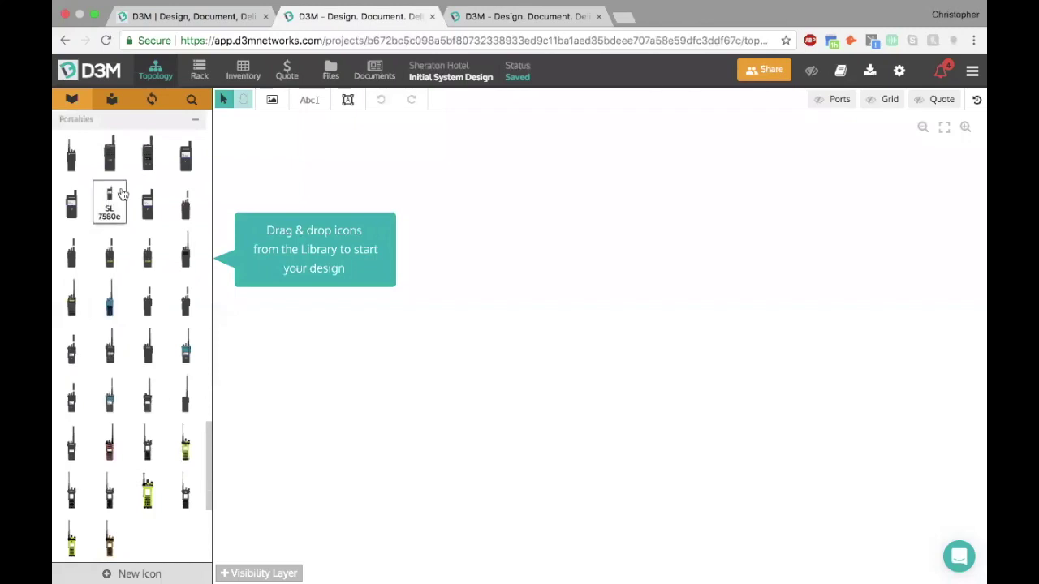
pyautogui.scroll(20, 129, 228)
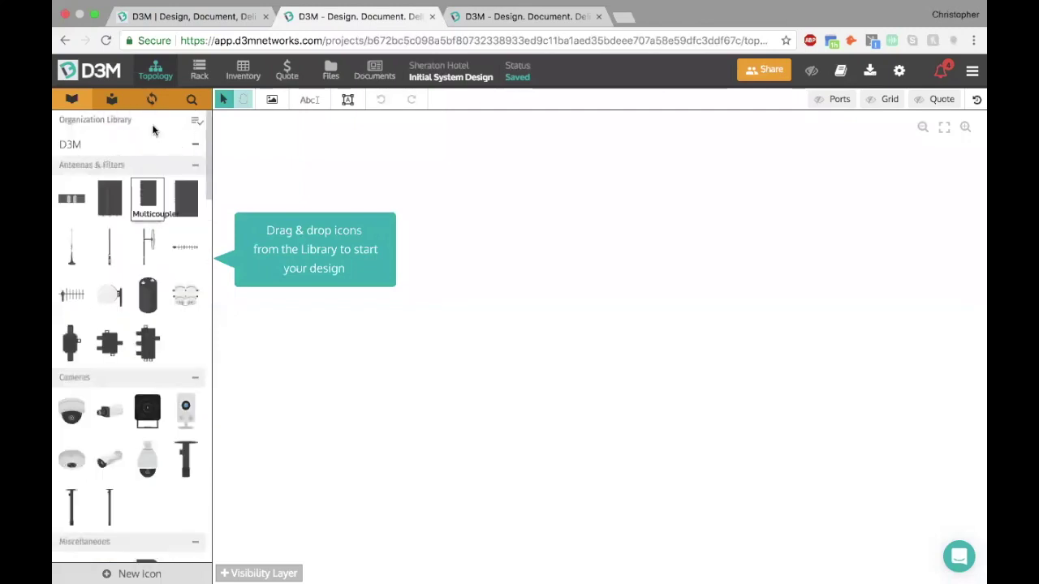
# Step: Set the library's icon size to Medium Icons and order the organization library by Category
pyautogui.click(195, 127)
pyautogui.scroll(-4, 162, 381)
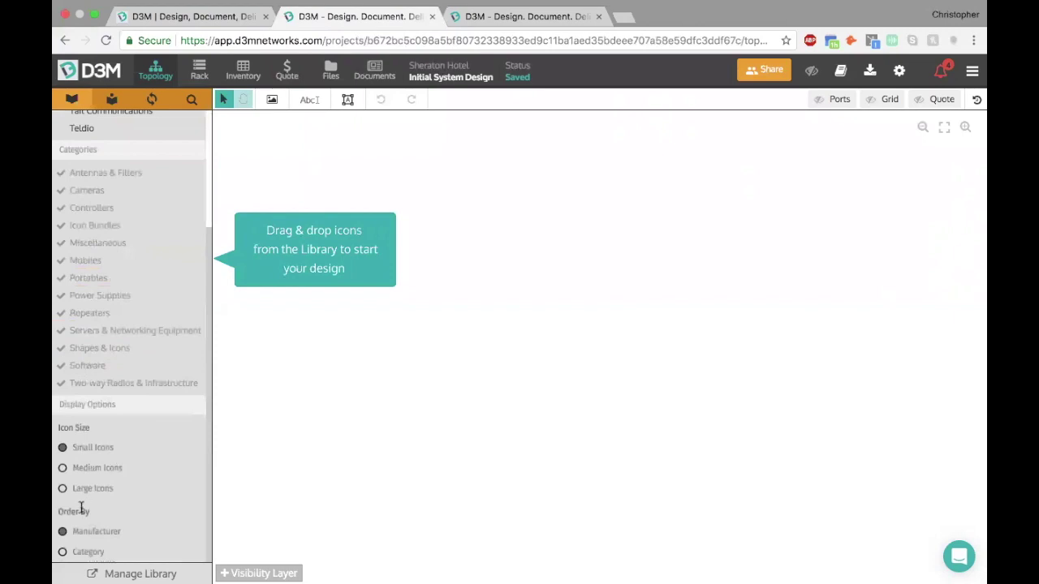
pyautogui.click(81, 470)
pyautogui.scroll(3, 122, 235)
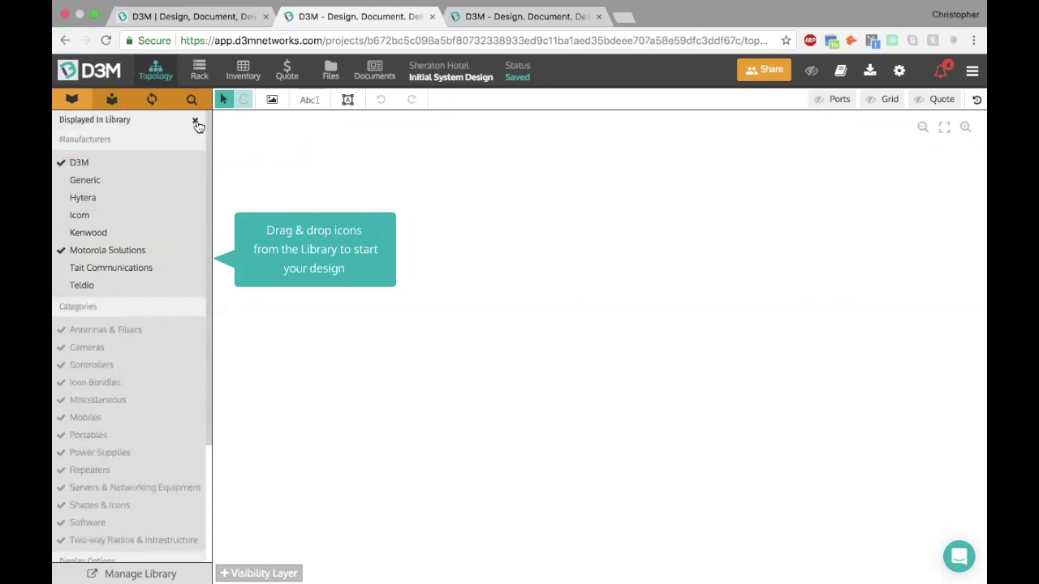
pyautogui.click(189, 300)
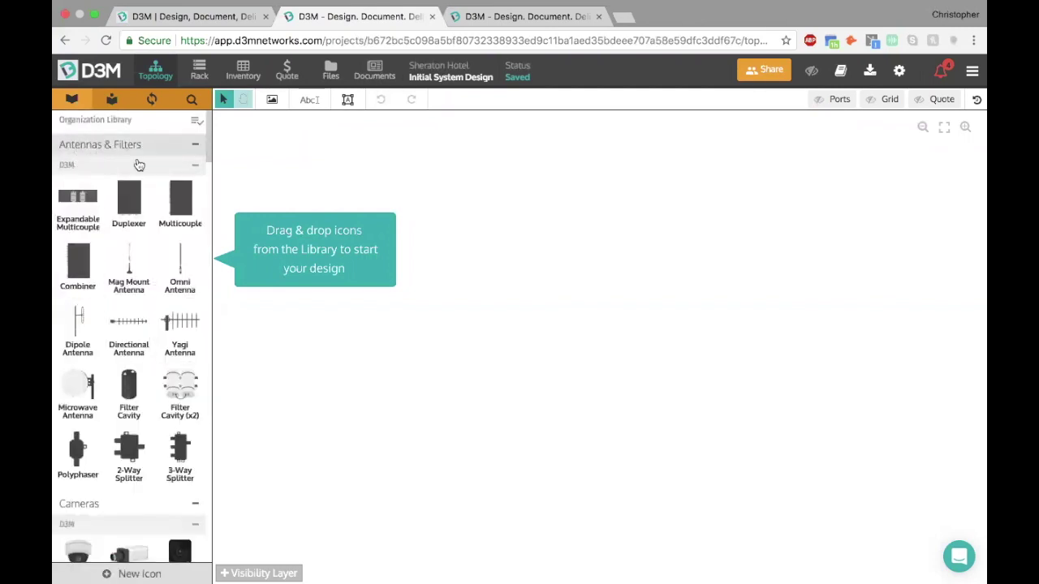
# Step: Browse the category-ordered library and collapse every category from Antennas & Filters through Two-way Radios & Infrastructure
pyautogui.scroll(-10, 178, 250)
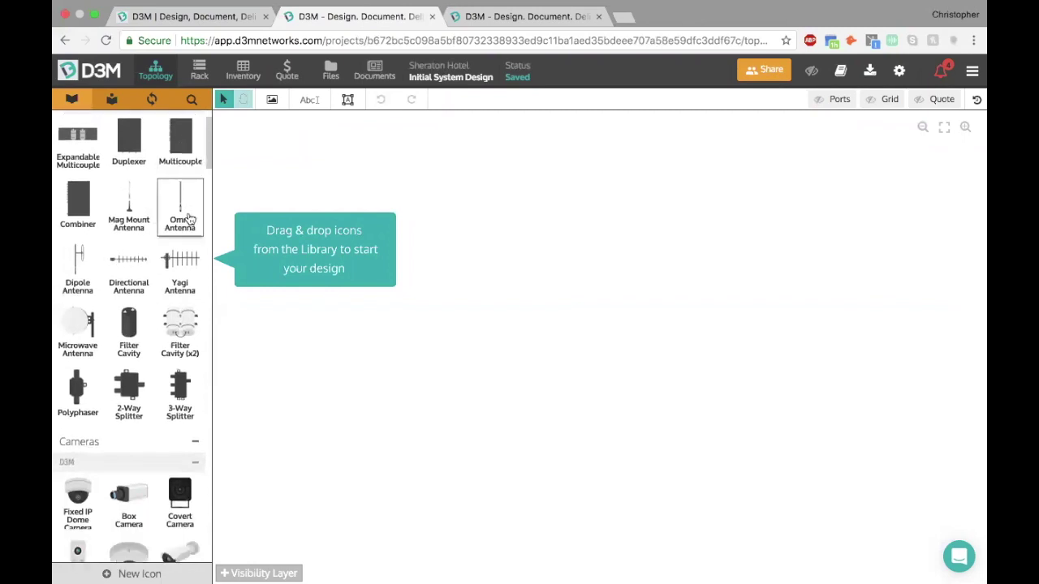
pyautogui.scroll(-3, 181, 255)
pyautogui.scroll(15, 122, 216)
pyautogui.click(118, 144)
pyautogui.click(119, 172)
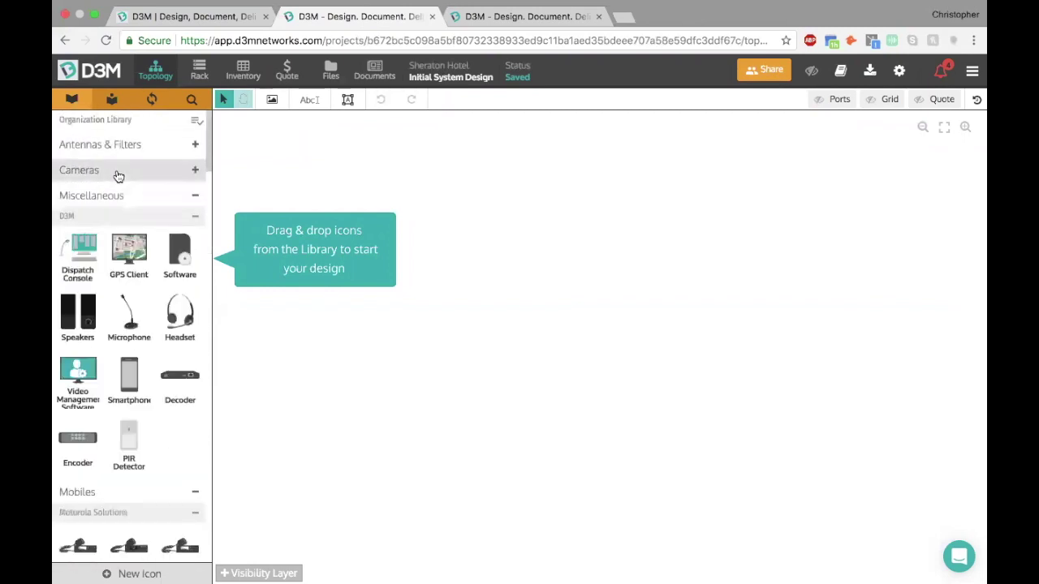
pyautogui.click(126, 197)
pyautogui.click(132, 223)
pyautogui.click(134, 248)
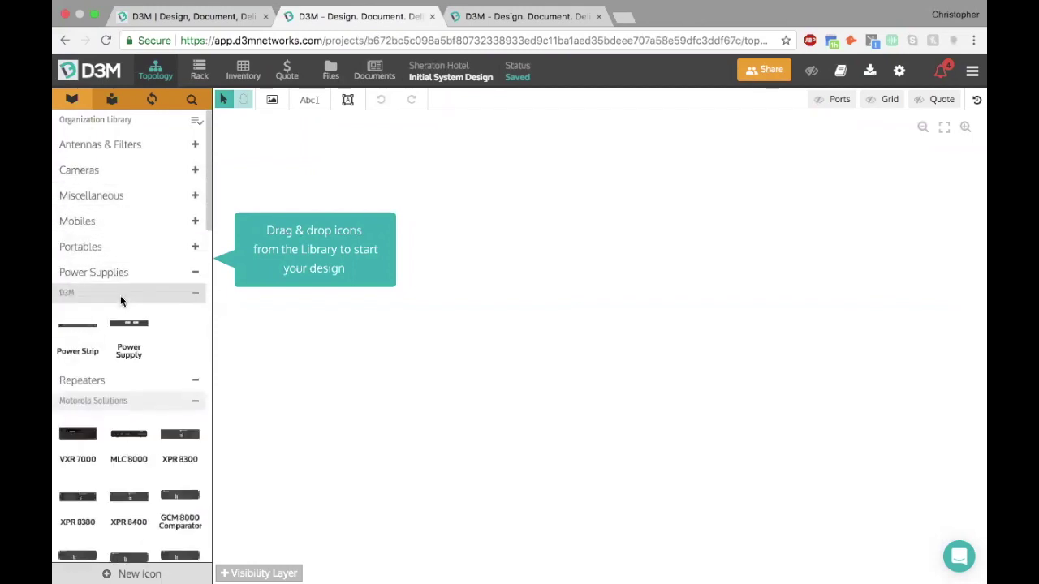
pyautogui.click(128, 274)
pyautogui.click(130, 300)
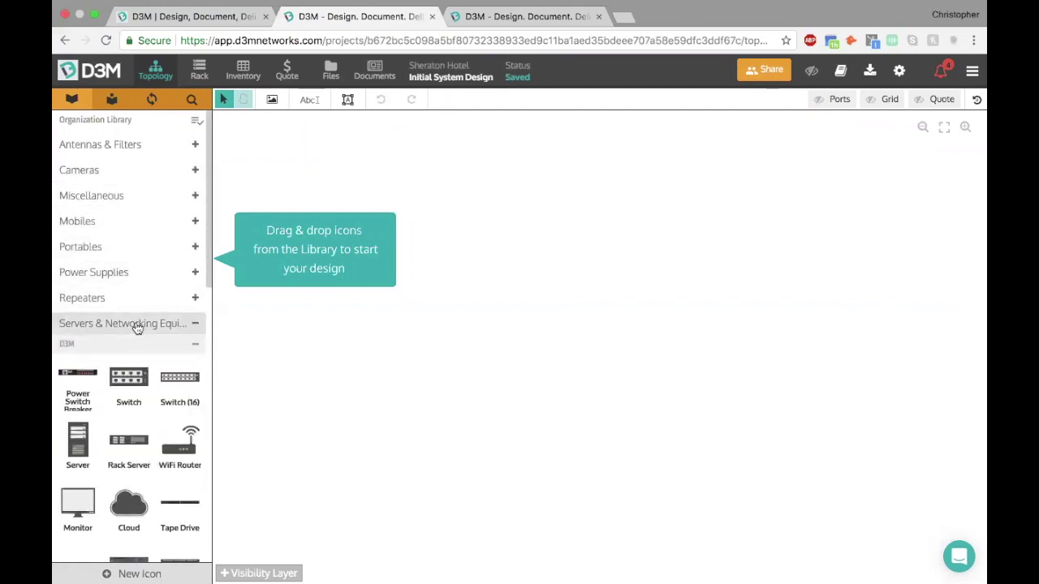
pyautogui.click(138, 325)
pyautogui.click(132, 349)
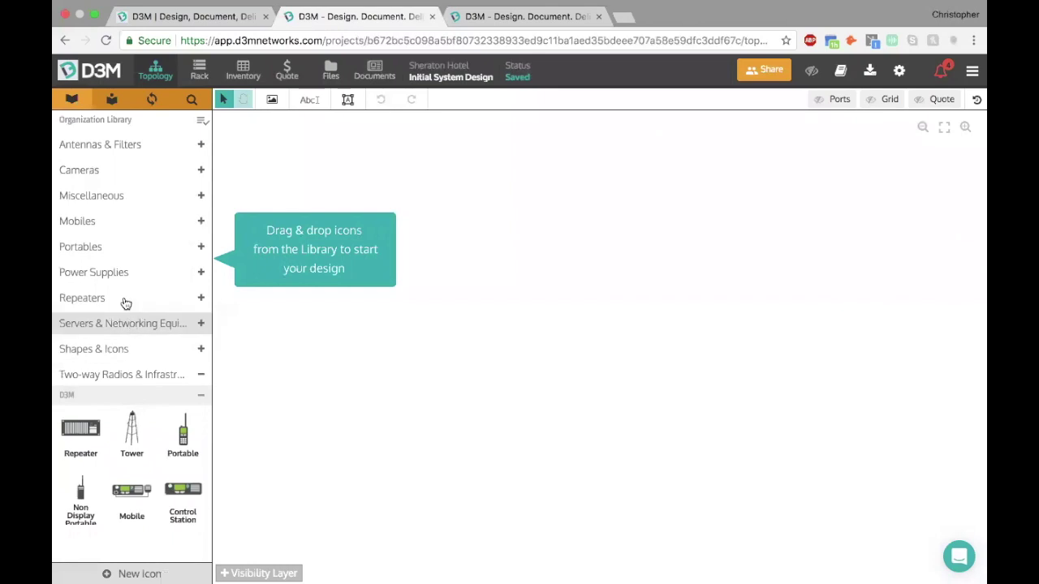
pyautogui.click(142, 374)
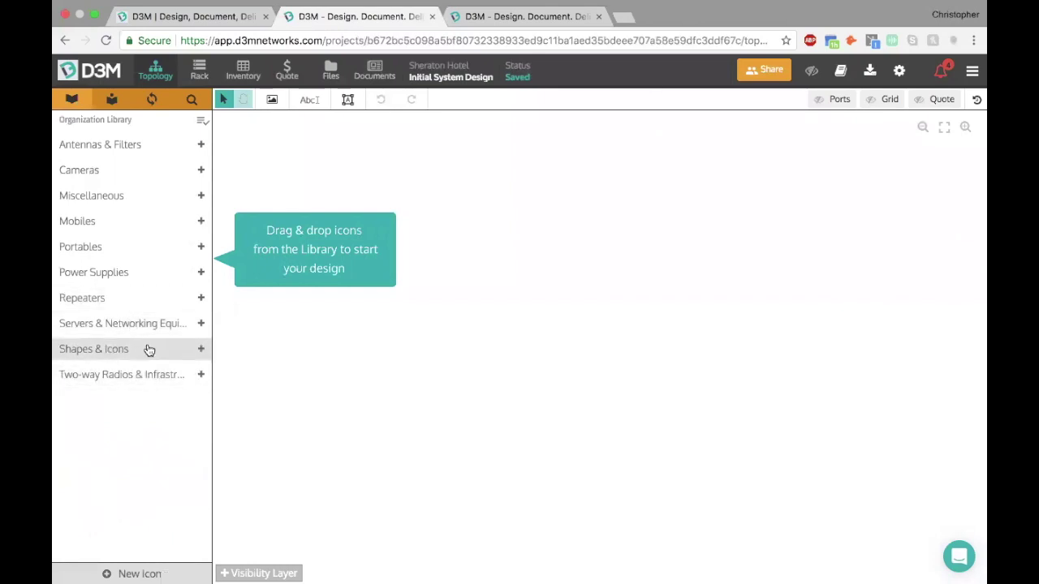
# Step: Expand the Repeaters category and browse its Motorola Solutions icons
pyautogui.click(122, 300)
pyautogui.scroll(-5, 123, 301)
pyautogui.scroll(5, 124, 301)
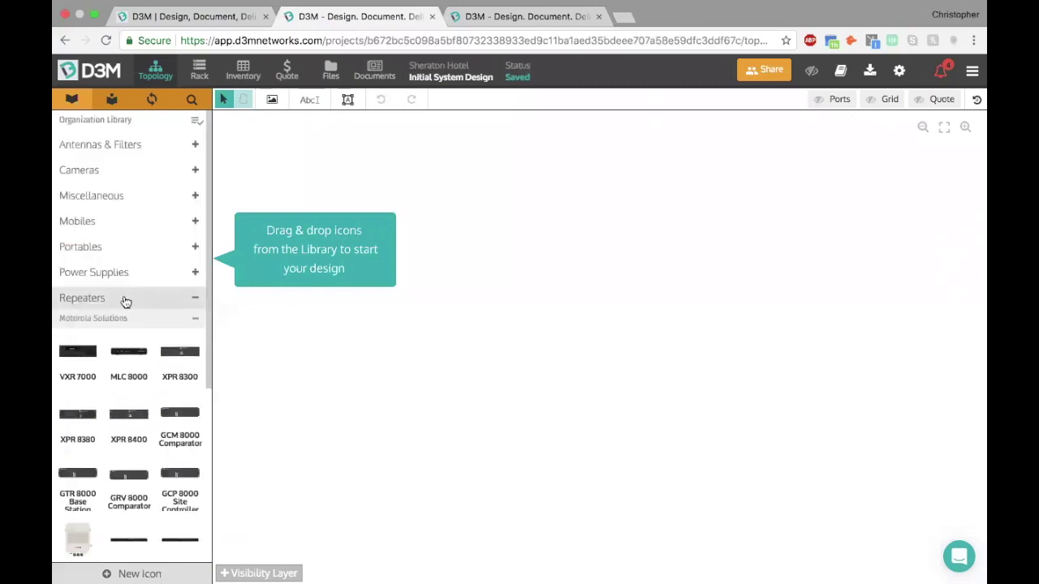
# Step: Show the Kenwood manufacturer in the organization library through the Displayed In Library options
pyautogui.click(195, 122)
pyautogui.click(134, 235)
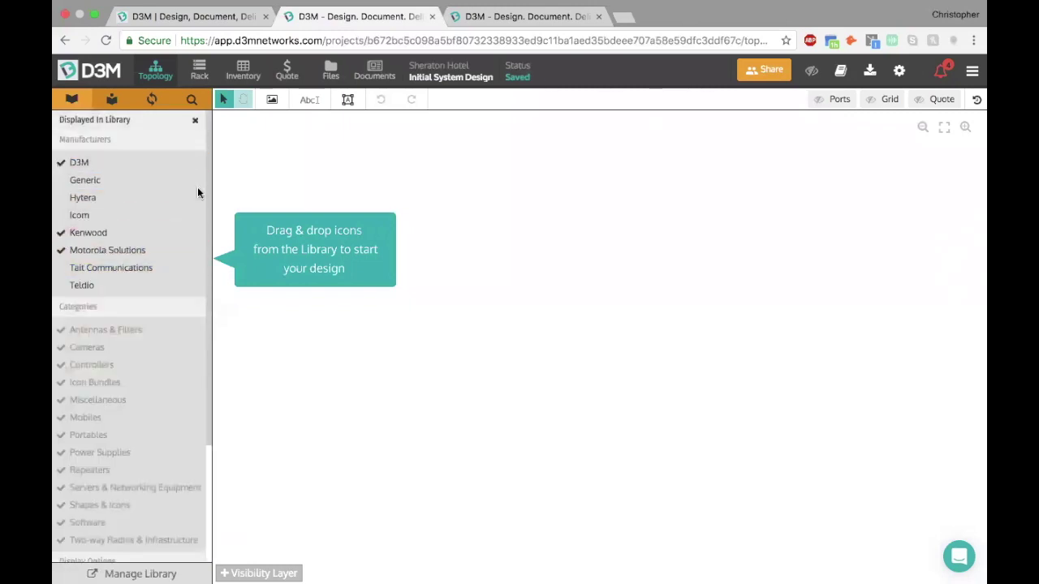
pyautogui.click(194, 119)
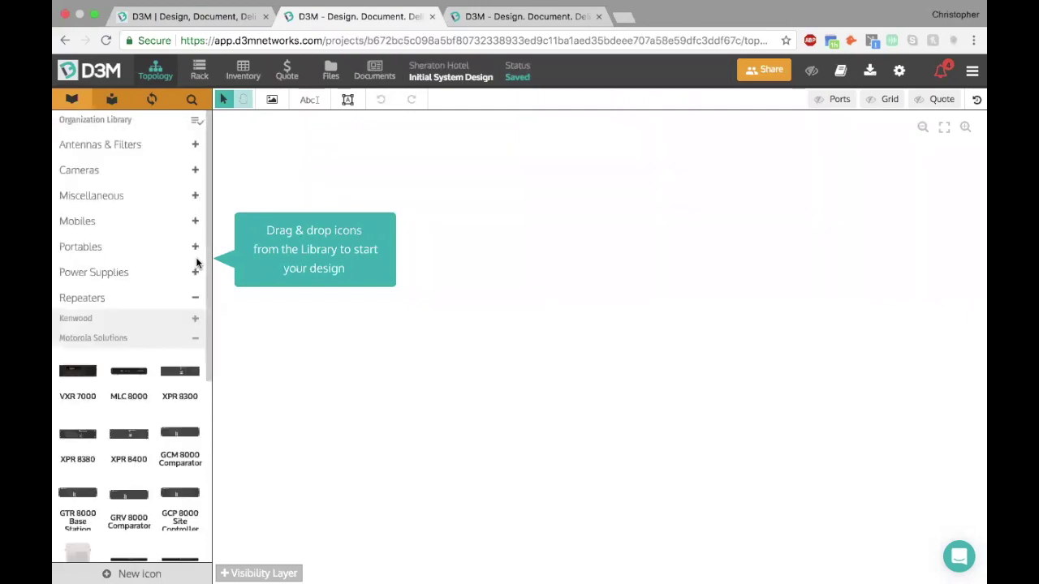
# Step: Expand the Kenwood group under Repeaters and browse its icons alongside the Motorola Solutions ones
pyautogui.scroll(-1, 196, 265)
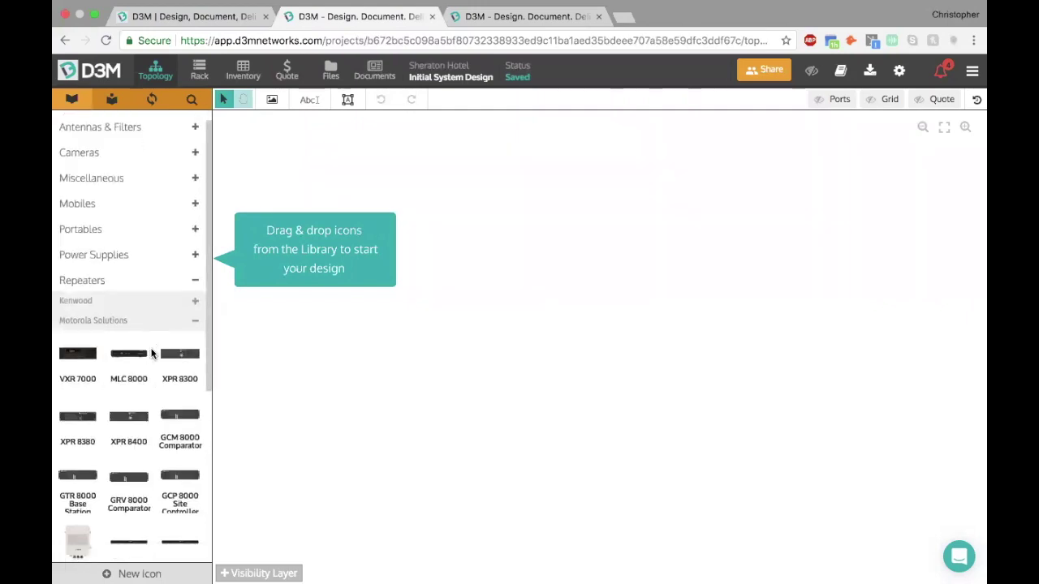
pyautogui.click(114, 300)
pyautogui.scroll(-3, 142, 368)
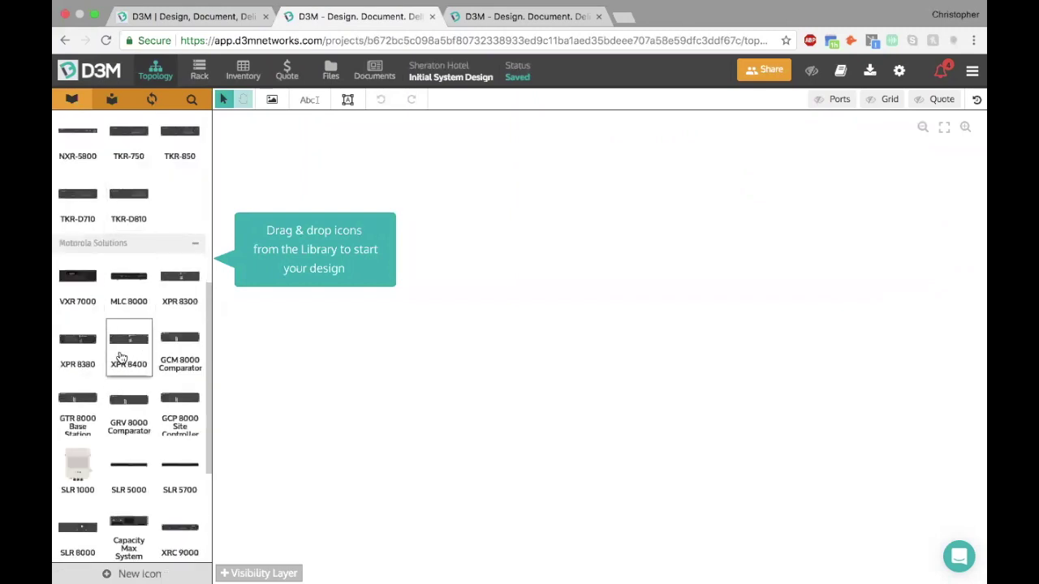
pyautogui.scroll(5, 122, 353)
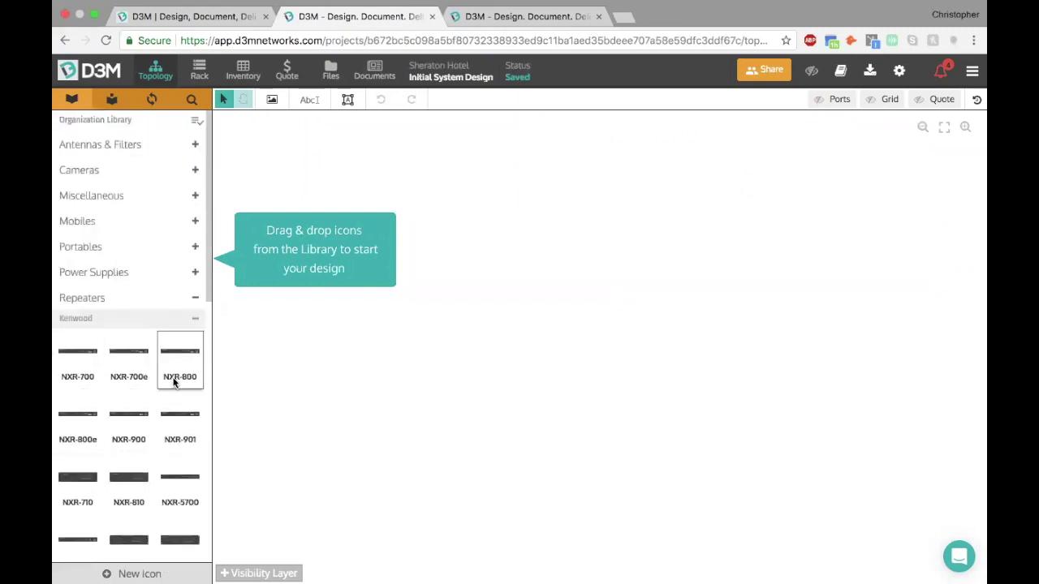
# Step: Order the organization library by Manufacturer again in the display options
pyautogui.click(196, 123)
pyautogui.scroll(-3, 175, 373)
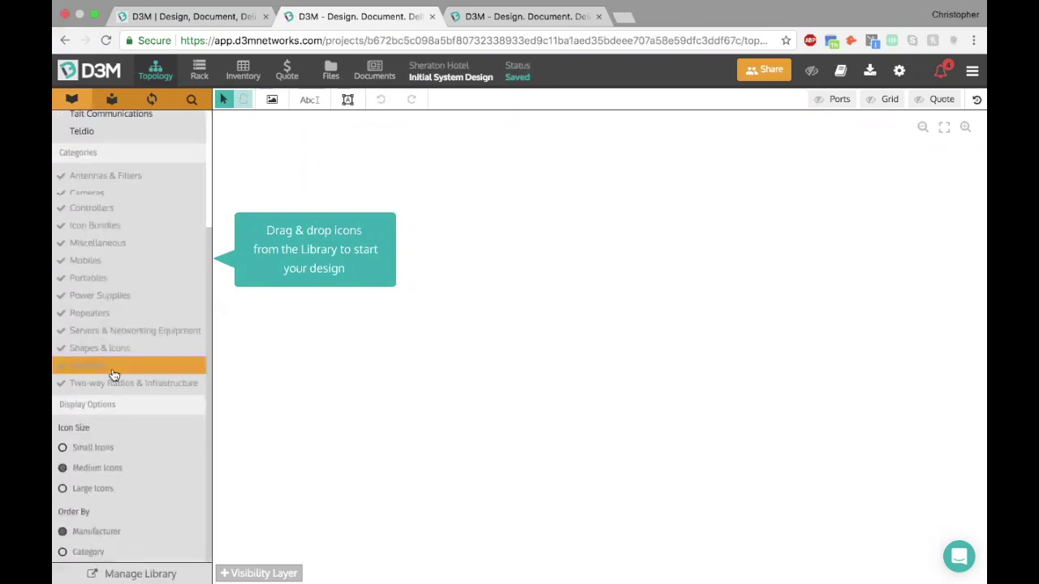
pyautogui.scroll(2, 122, 381)
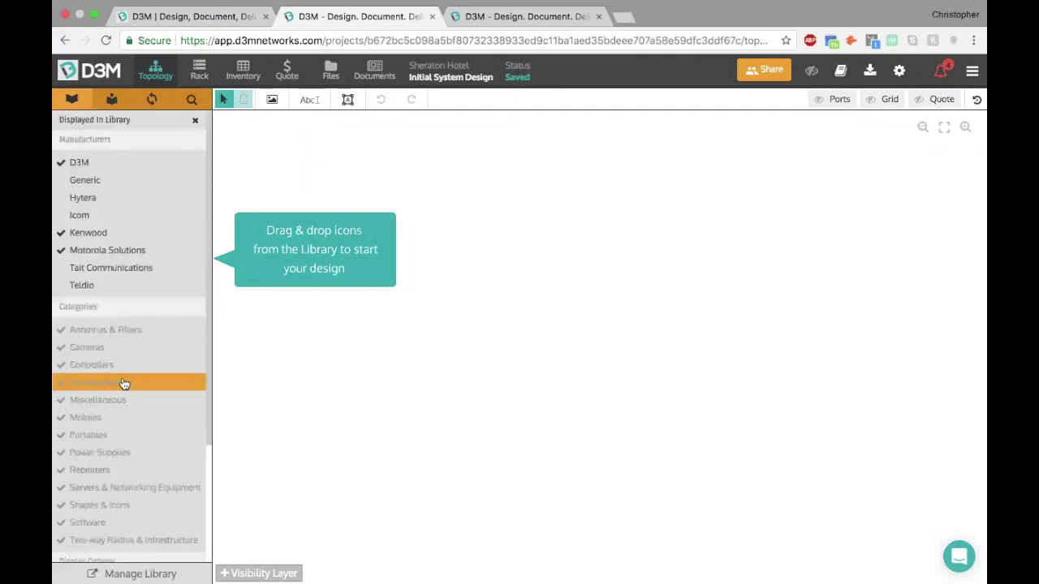
pyautogui.click(195, 121)
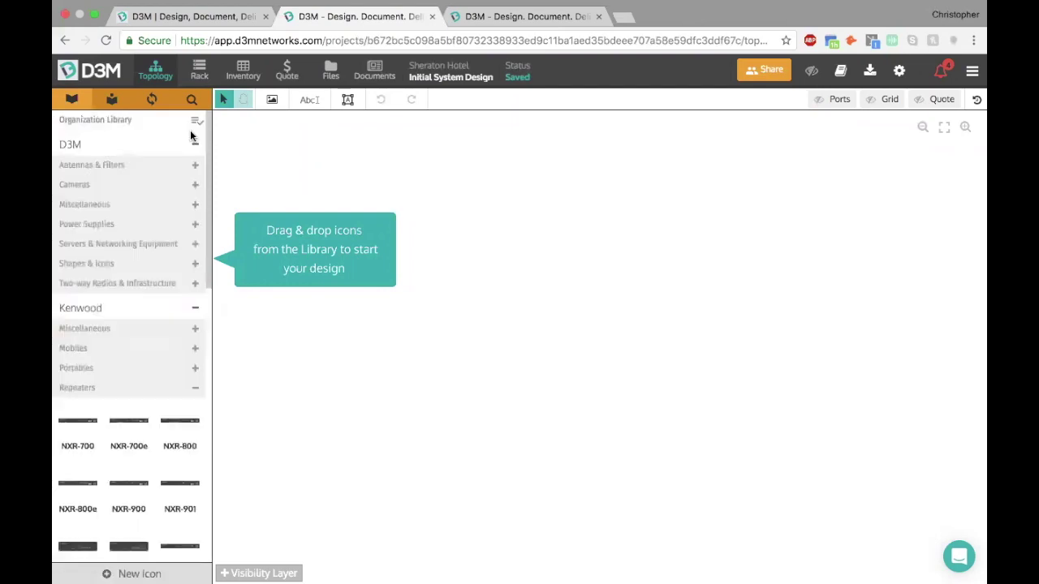
# Step: Expand the D3M groups Antennas & Filters, Cameras and Miscellaneous and browse their icons
pyautogui.click(167, 167)
pyautogui.click(104, 497)
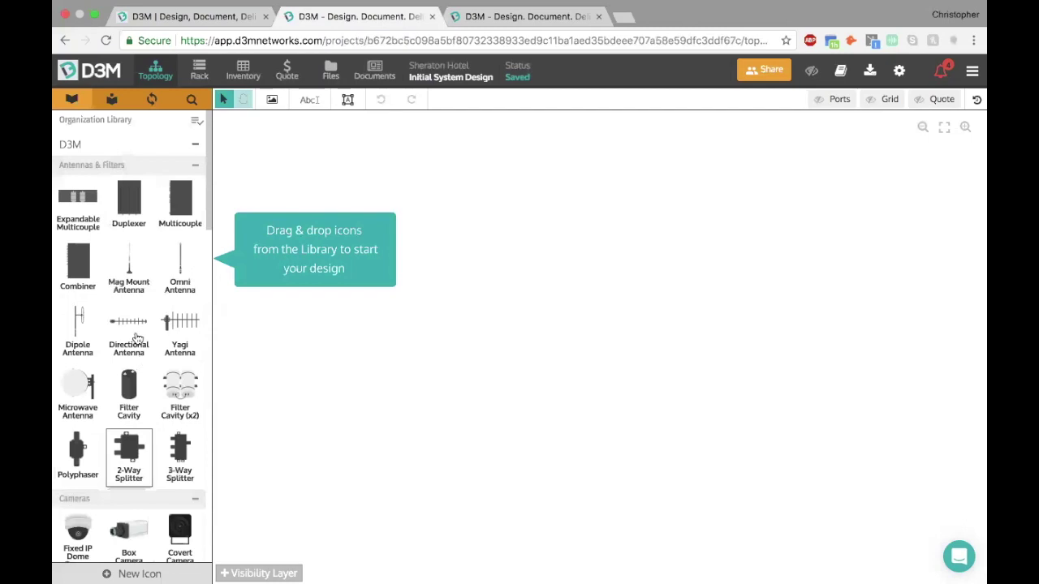
pyautogui.scroll(-5, 138, 358)
pyautogui.click(138, 358)
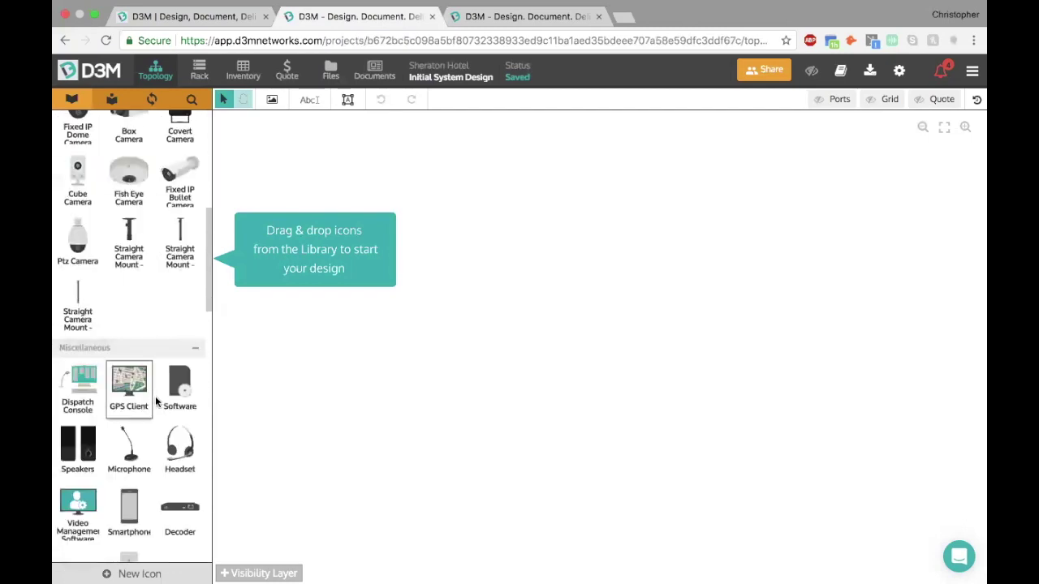
pyautogui.scroll(5, 144, 309)
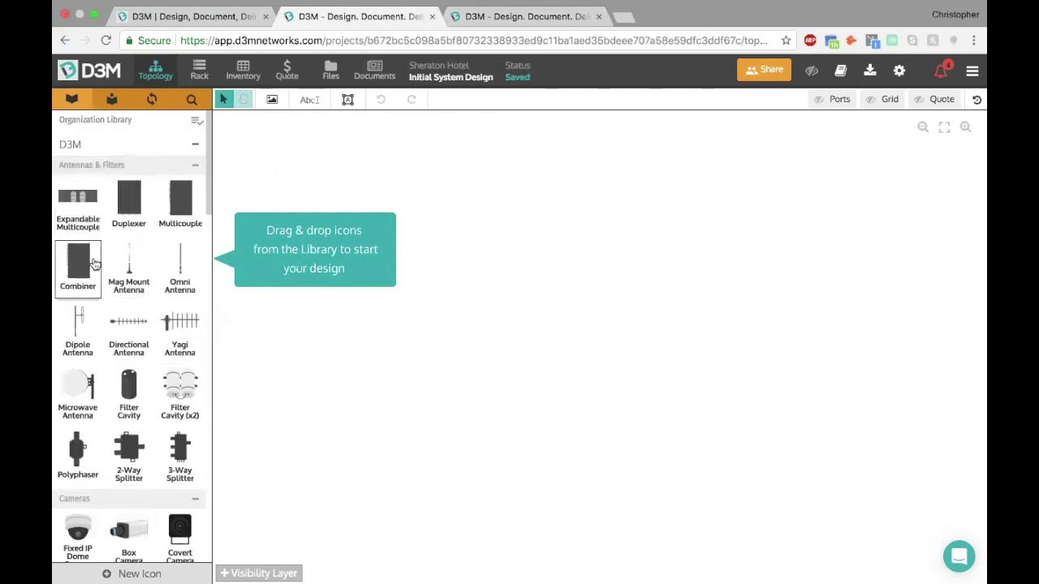
# Step: Browse My Icons and My Icon Bundles in the personal library and compare it with the organization library
pyautogui.click(112, 99)
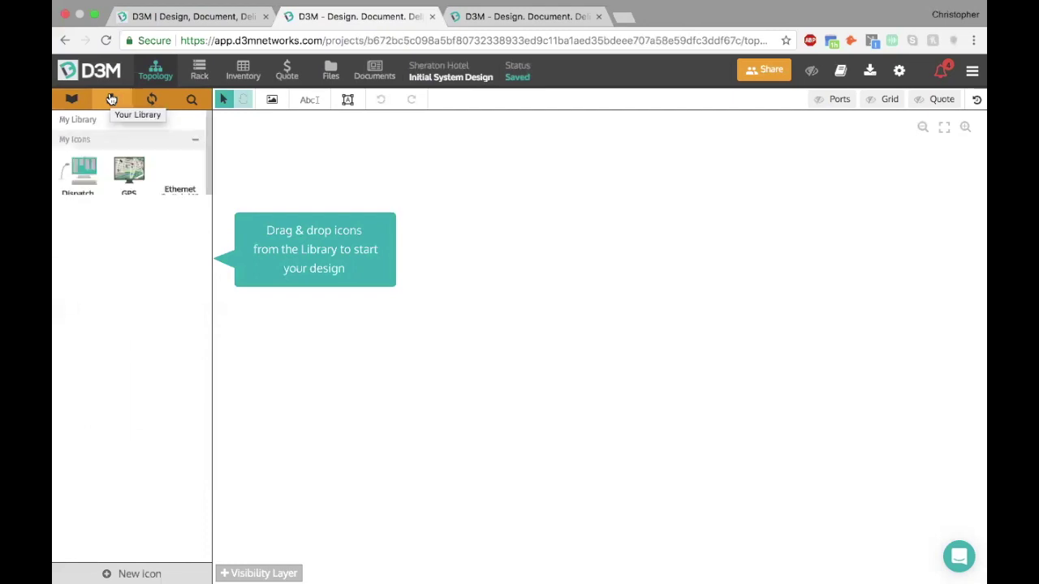
pyautogui.scroll(-1, 161, 384)
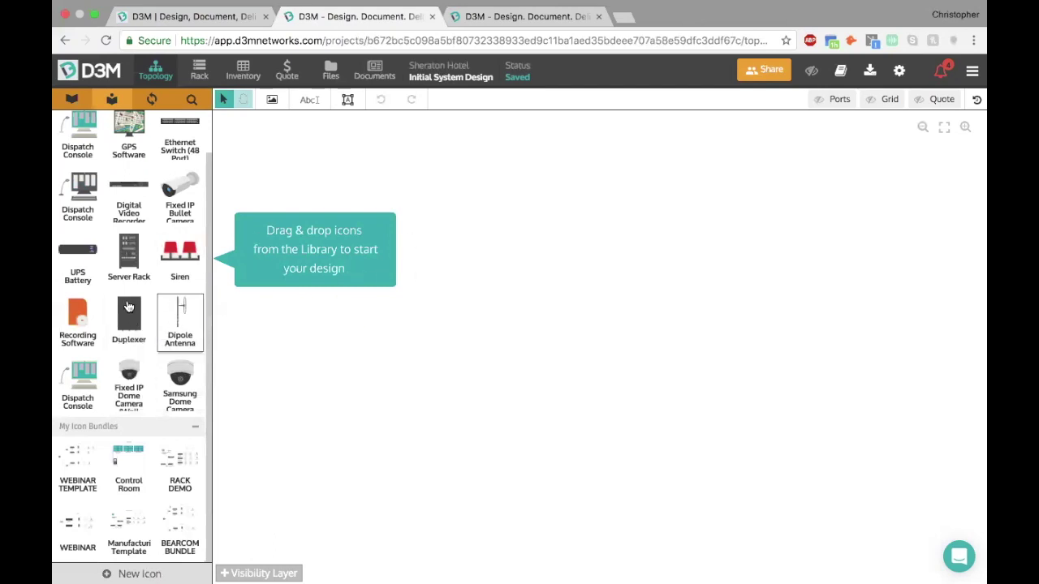
pyautogui.scroll(2, 81, 144)
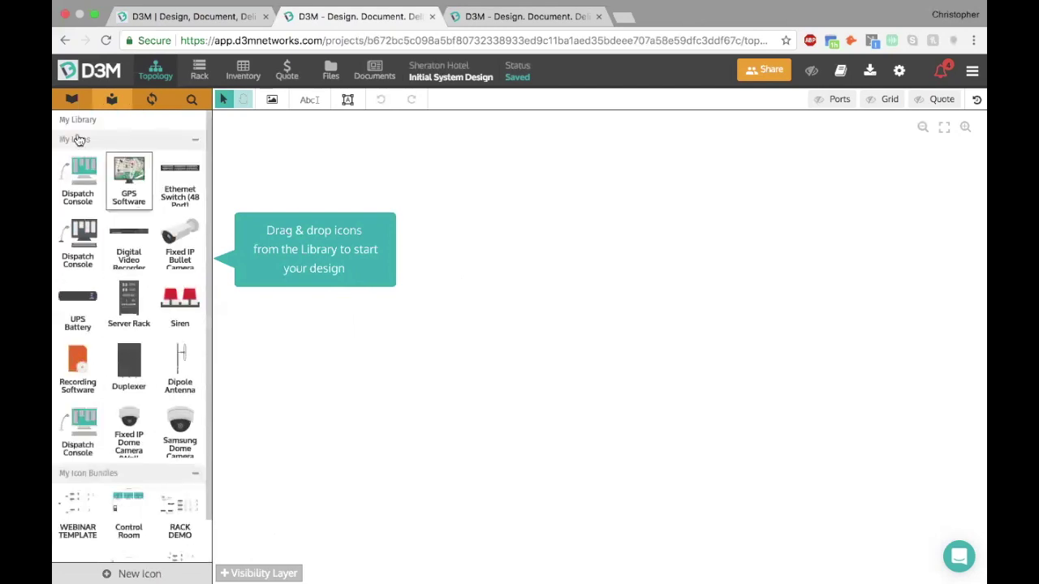
pyautogui.click(87, 108)
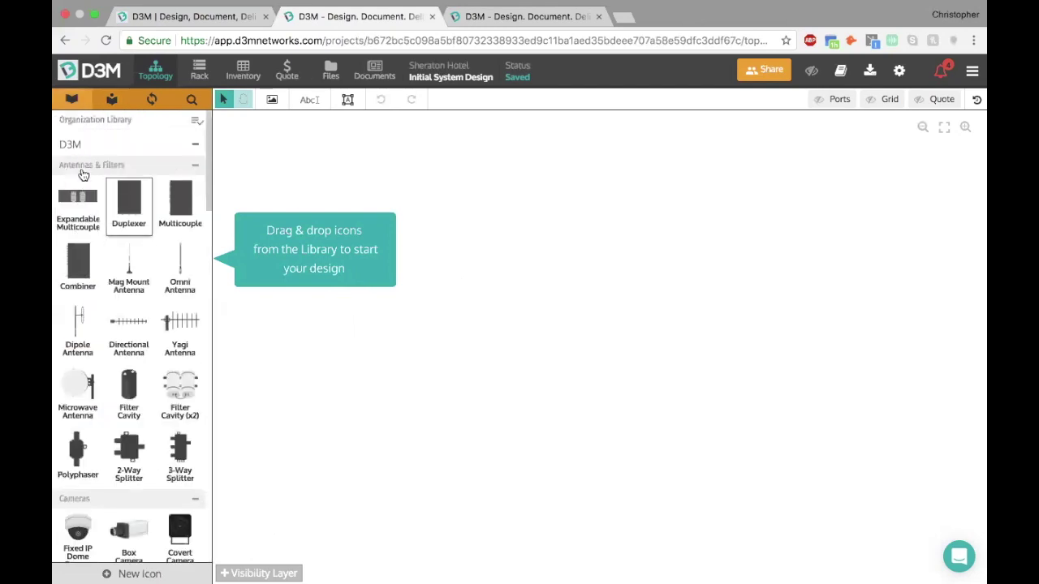
pyautogui.click(110, 104)
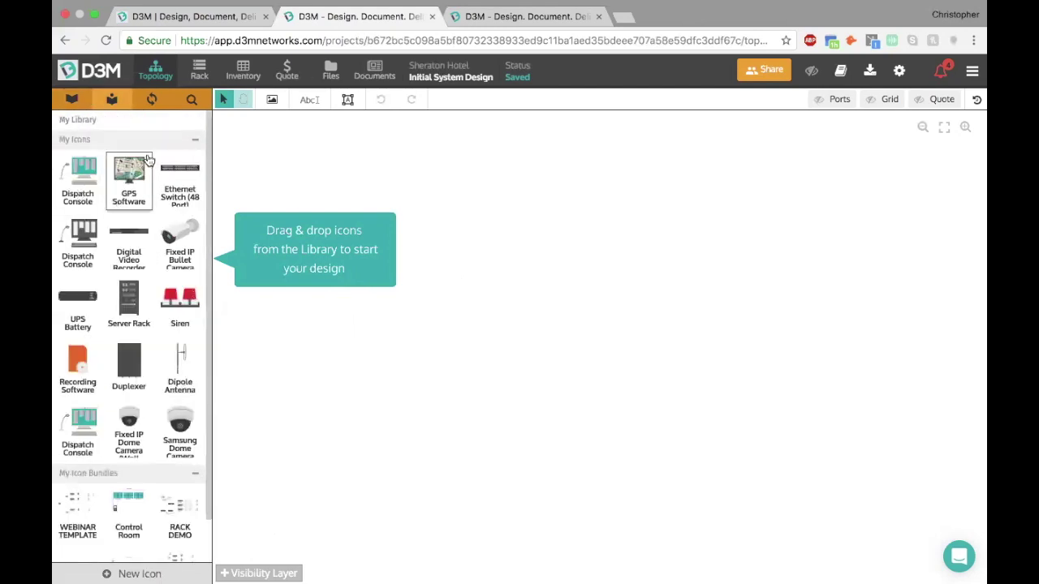
# Step: View the Project Inventory Sync Tool and search all libraries for "slr"
pyautogui.click(154, 99)
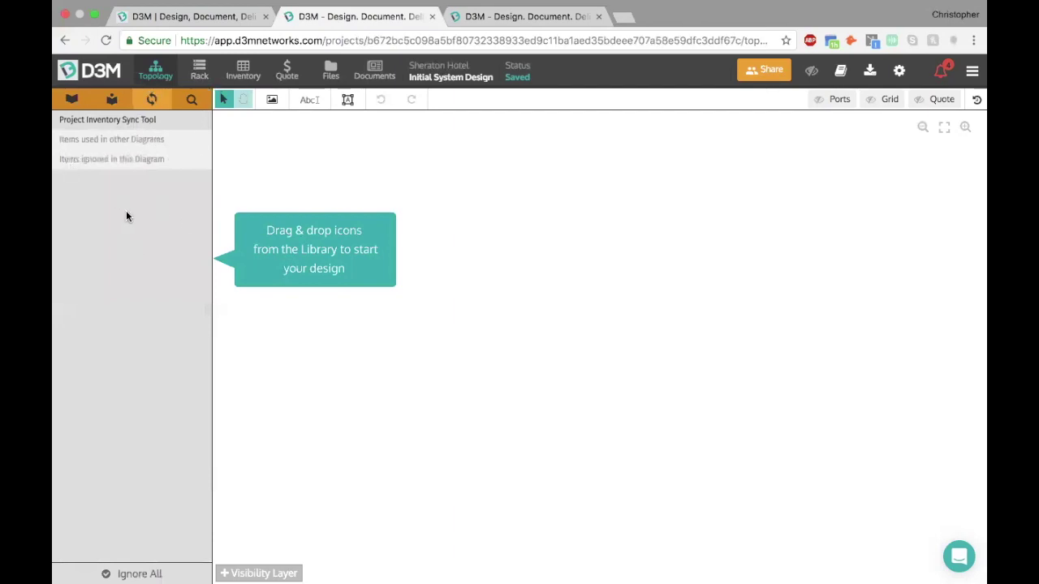
pyautogui.click(189, 101)
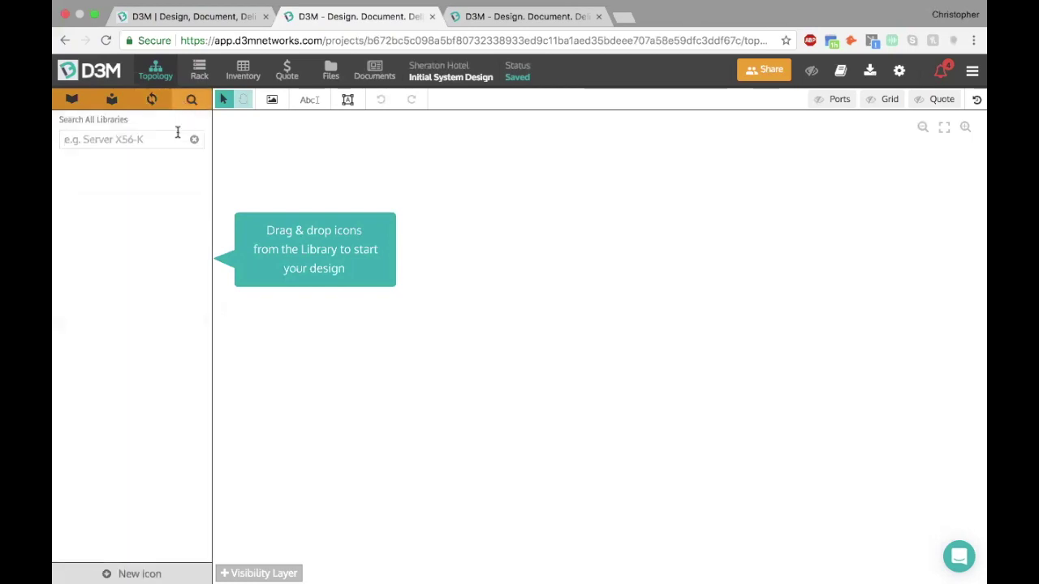
pyautogui.click(177, 134)
pyautogui.write('slr')
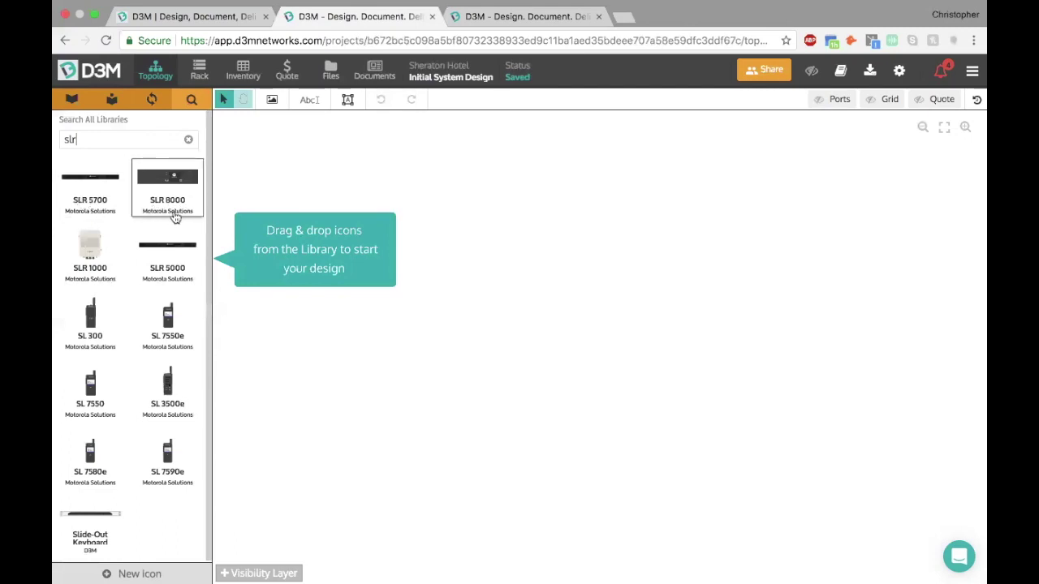
# Step: Place two Duplexer icons from the organization library's Antennas & Filters group on the canvas, one above the other
pyautogui.click(72, 102)
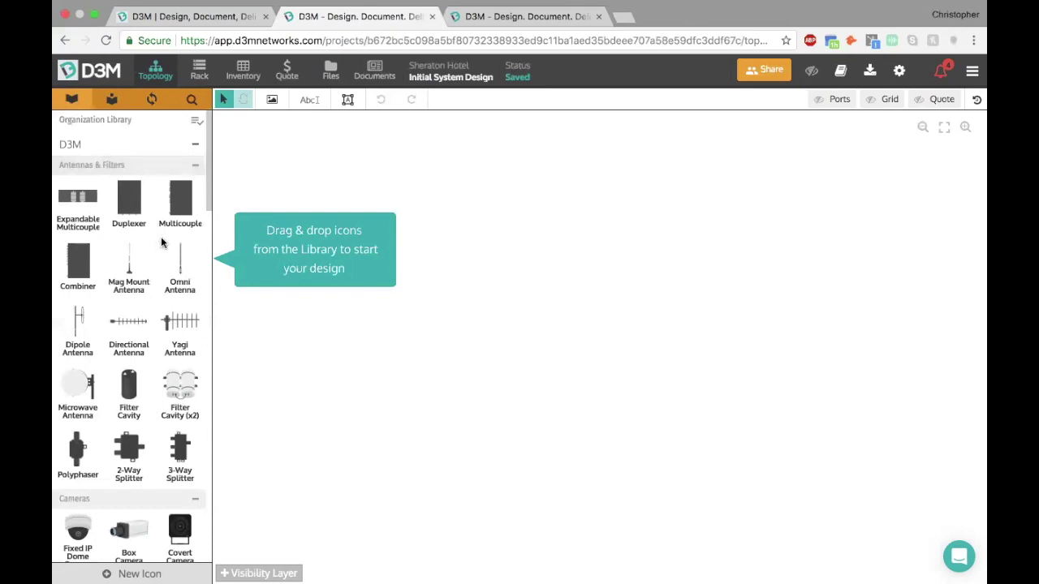
pyautogui.scroll(-15, 153, 267)
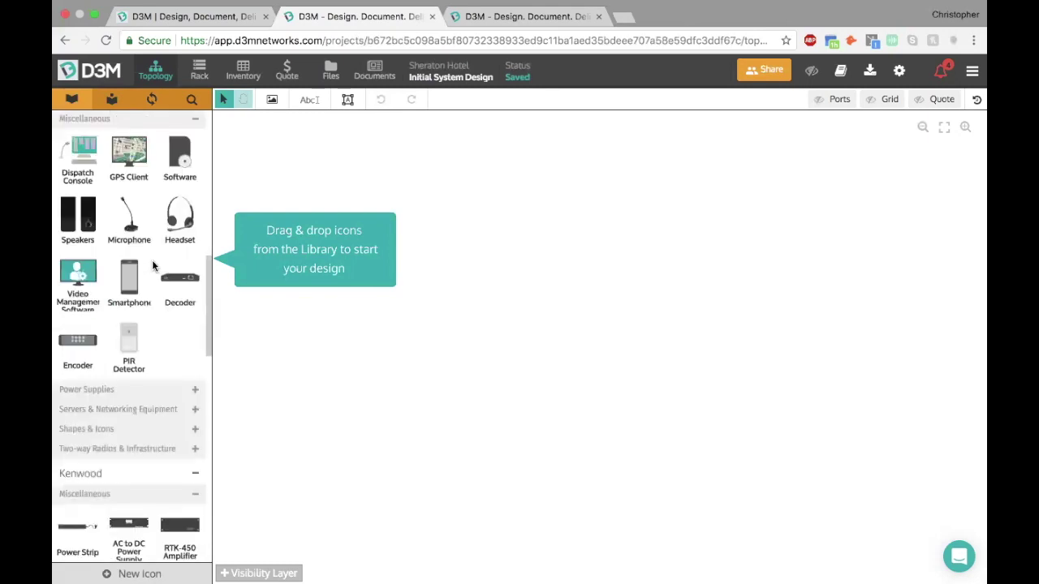
pyautogui.scroll(15, 152, 263)
pyautogui.moveTo(160, 219); pyautogui.dragTo(580, 258)
pyautogui.moveTo(149, 190); pyautogui.dragTo(572, 373)
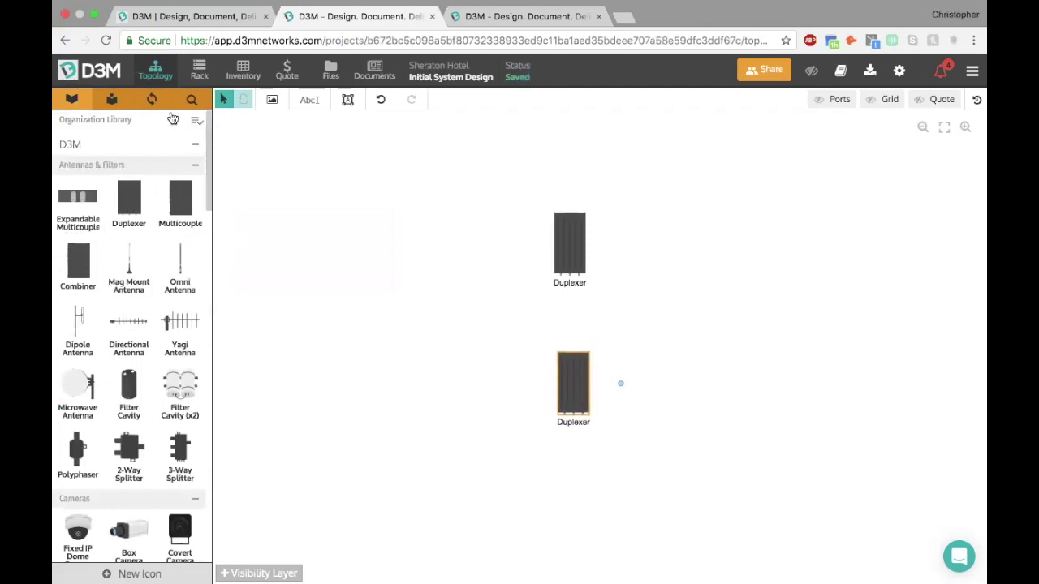
# Step: Search all libraries for "slr" and place two SLR 8000 icons on the canvas, one left of each duplexer
pyautogui.click(192, 99)
pyautogui.write('slr')
pyautogui.moveTo(168, 183); pyautogui.dragTo(331, 395)
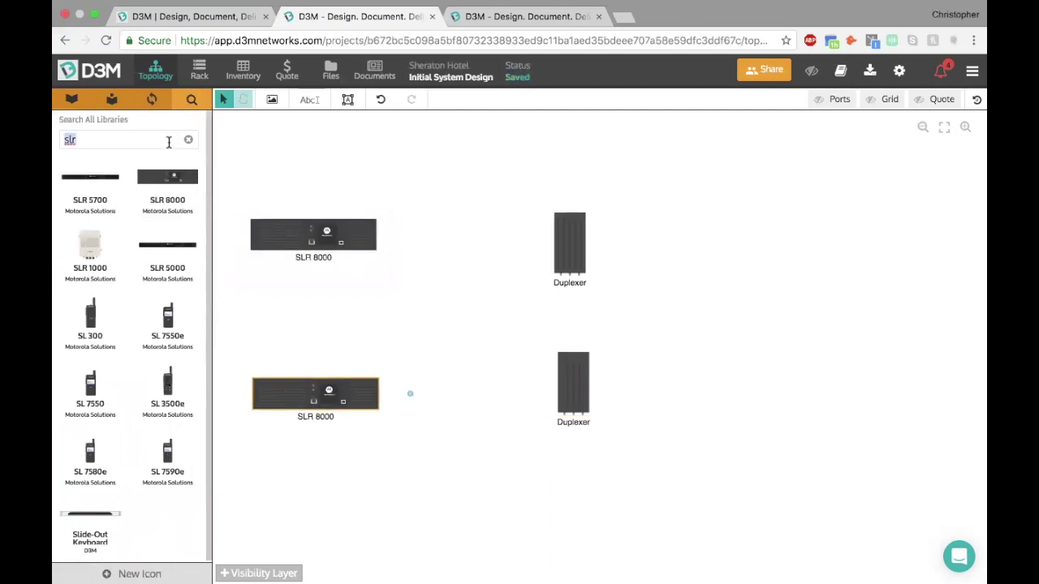
# Step: Search all libraries for "anten" and place two Dipole Antenna icons right of the duplexers, lining up the upper one above the lower
pyautogui.write('anten')
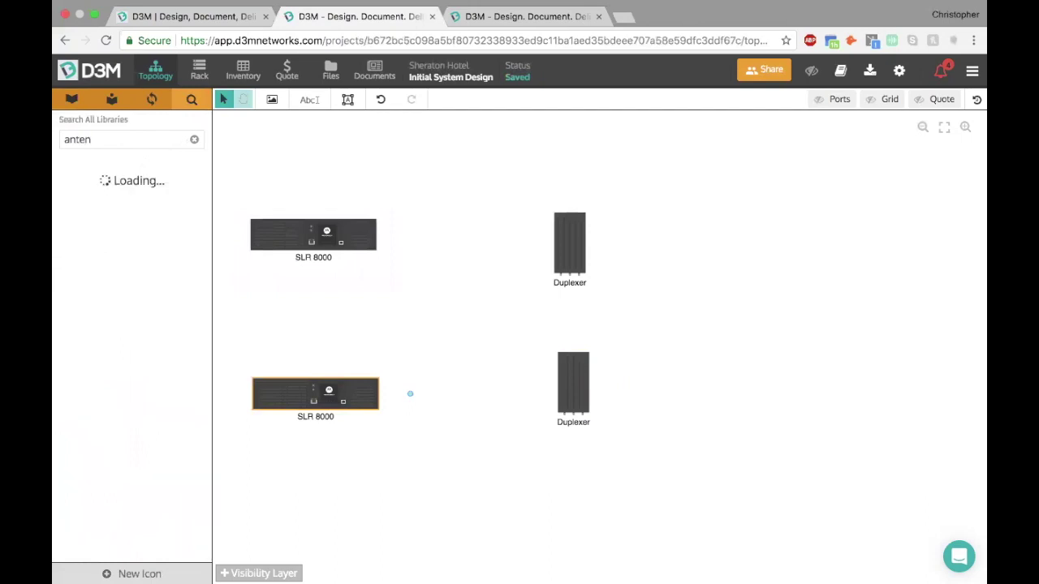
pyautogui.moveTo(82, 183); pyautogui.dragTo(730, 228)
pyautogui.moveTo(77, 163); pyautogui.dragTo(759, 394)
pyautogui.moveTo(731, 228); pyautogui.dragTo(768, 231)
# Step: Search all libraries for "sl" and place an SL 7550e radio right of the upper Dipole Antenna
pyautogui.doubleClick(130, 140)
pyautogui.write('sl')
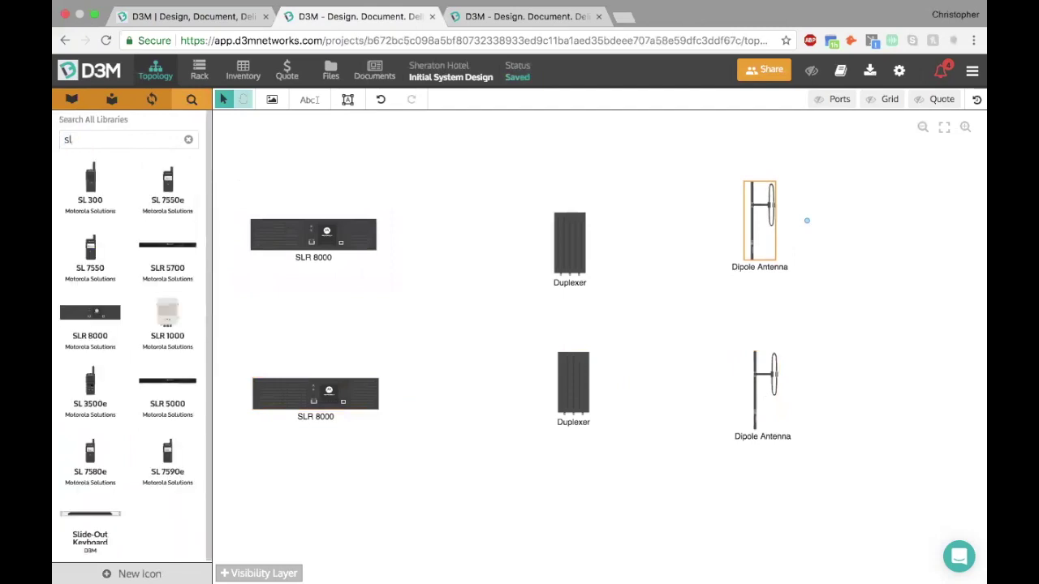
pyautogui.moveTo(160, 190); pyautogui.dragTo(897, 227)
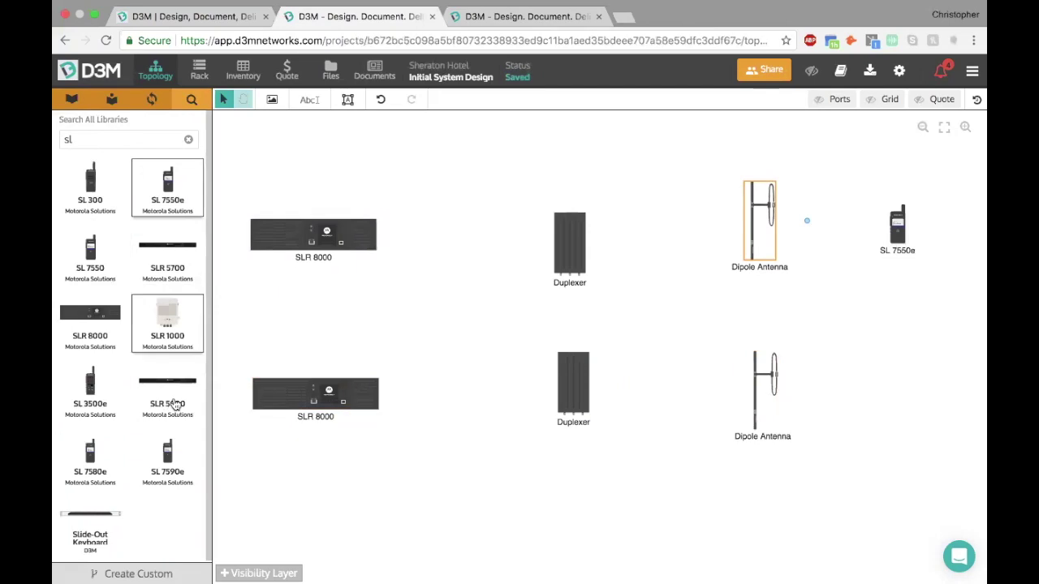
# Step: Search all libraries for "xpr" and try an XPR 7580e radio right of the lower Dipole Antenna, removing it again
pyautogui.press('BackSpace')
pyautogui.press('BackSpace')
pyautogui.write('xp')
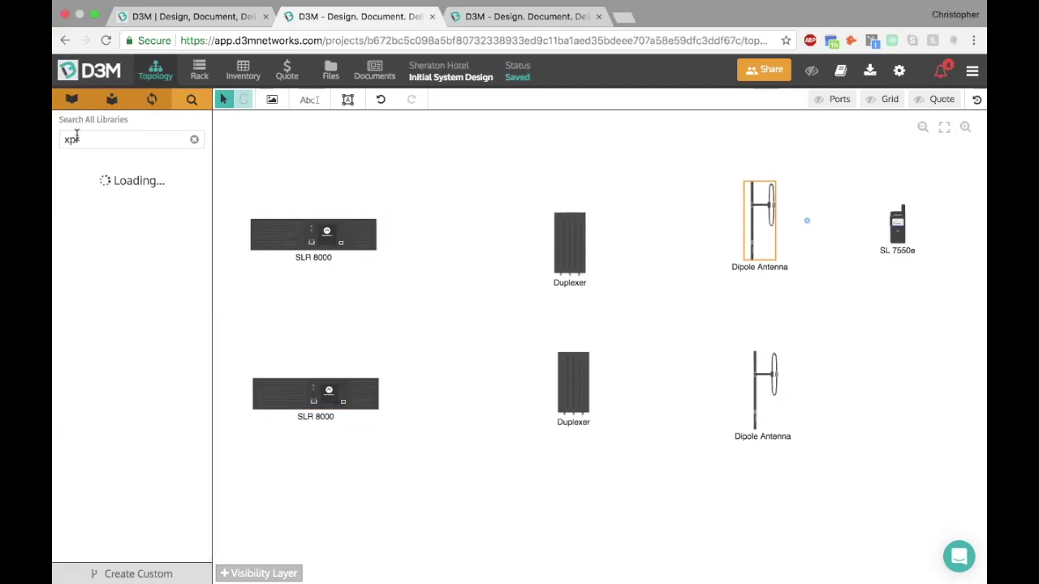
pyautogui.write('r')
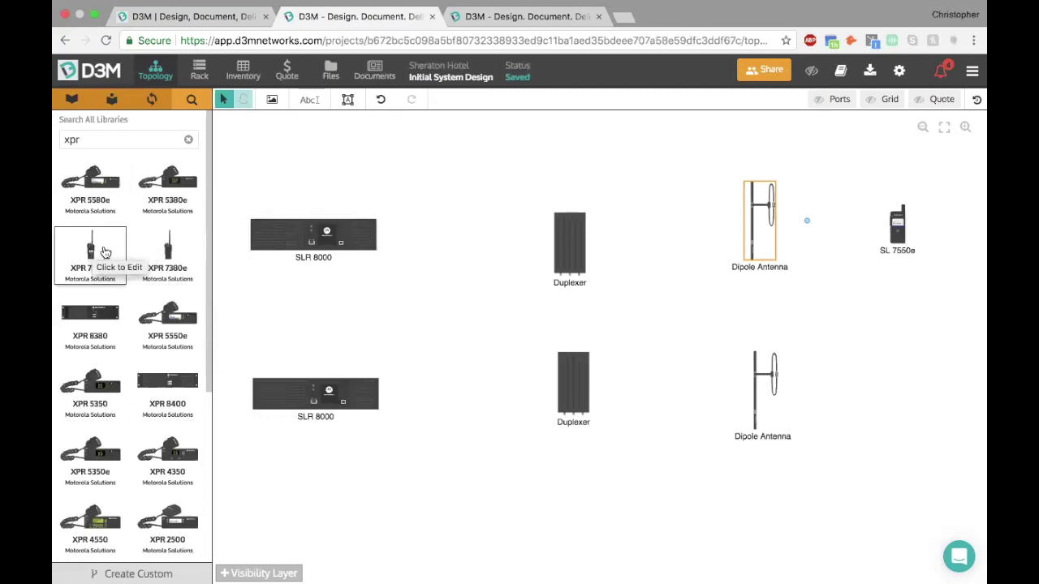
pyautogui.moveTo(166, 260); pyautogui.dragTo(907, 385)
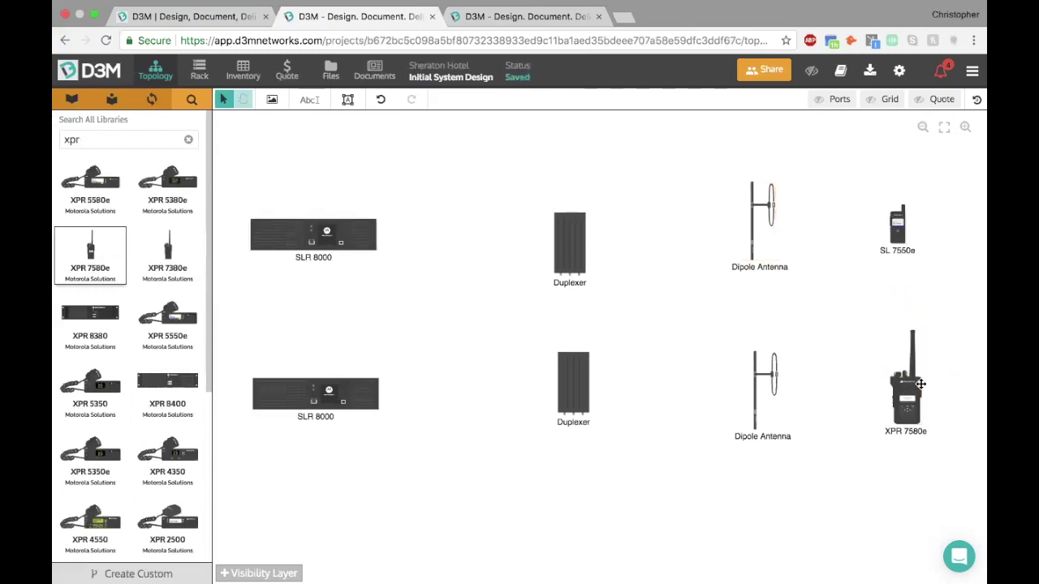
pyautogui.press('Delete')
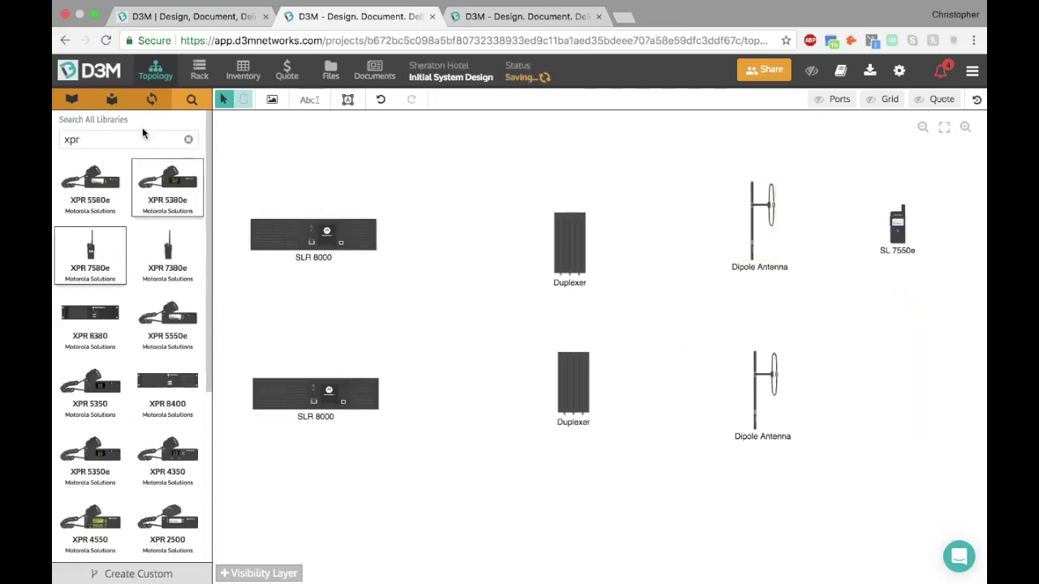
# Step: Search all libraries for "xpr 7550", place an XPR 7550 radio right of the lower Dipole Antenna, and shift the upper Duplexer slightly upward
pyautogui.scroll(-5, 173, 323)
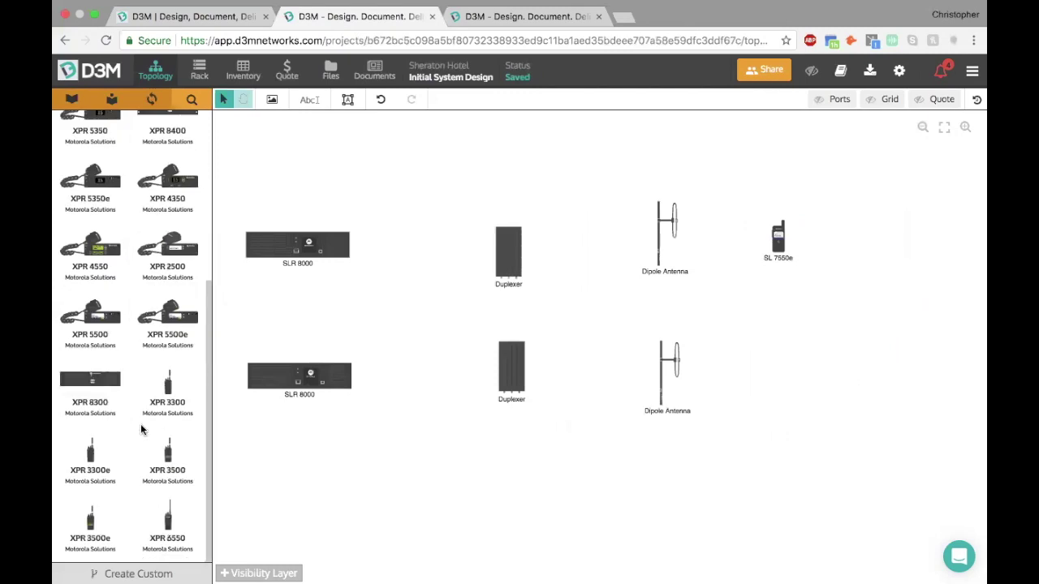
pyautogui.scroll(5, 86, 130)
pyautogui.write('7550')
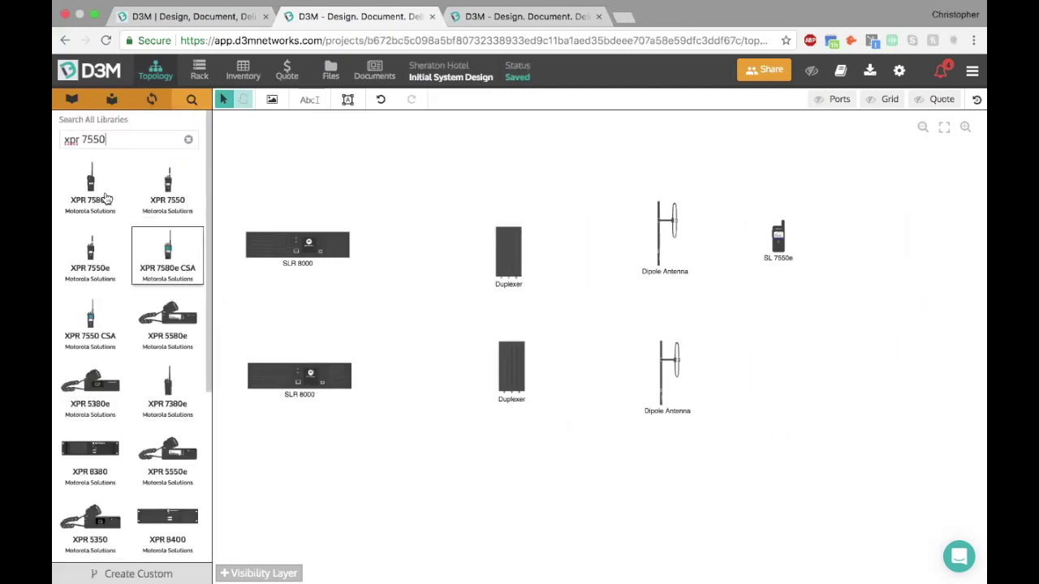
pyautogui.moveTo(171, 186); pyautogui.dragTo(549, 351)
pyautogui.moveTo(815, 384); pyautogui.dragTo(781, 385)
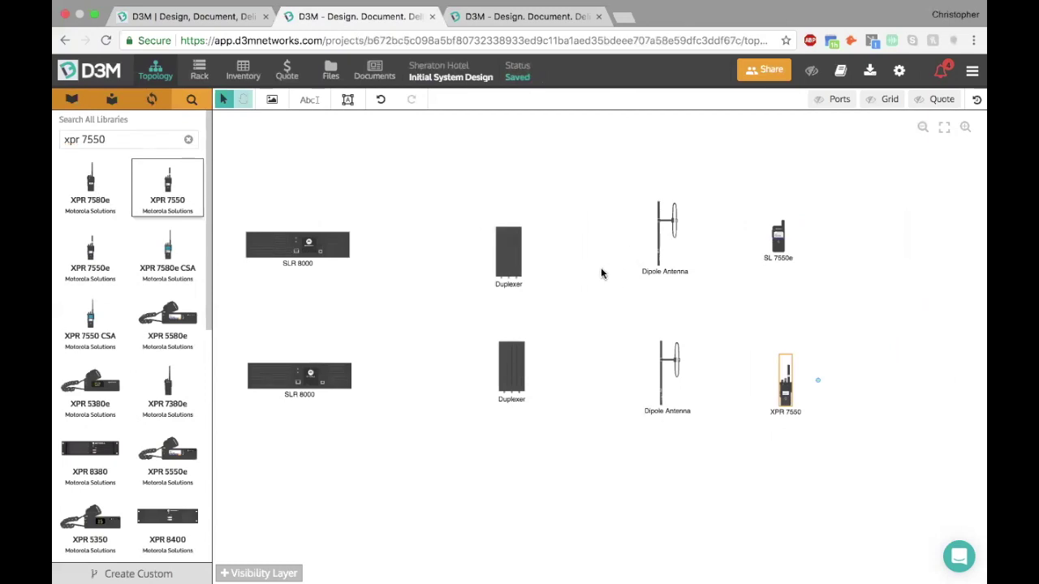
pyautogui.moveTo(508, 251); pyautogui.dragTo(508, 228)
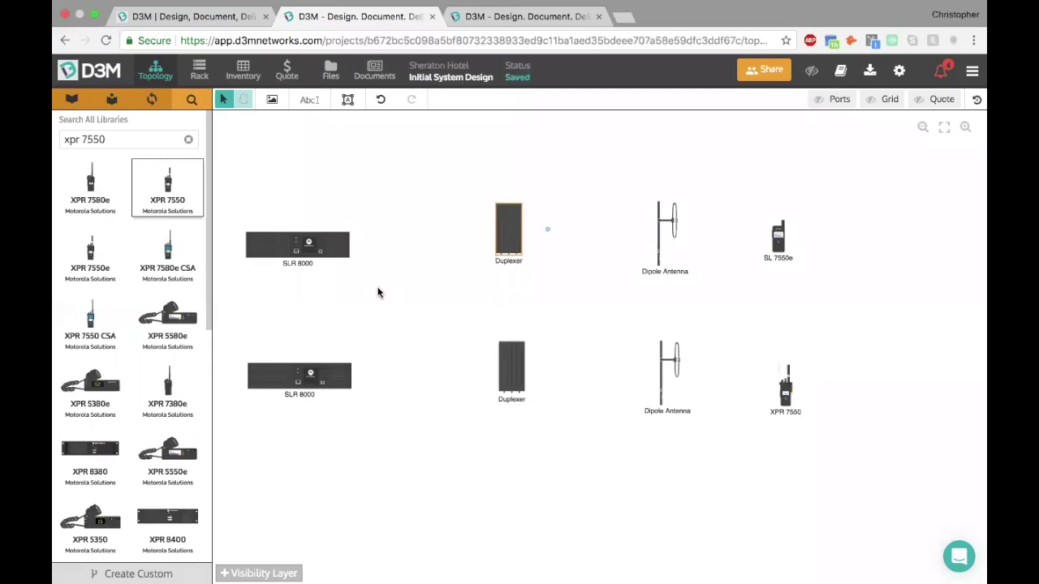
# Step: Clear the library search and show the ports of all icons on the canvas
pyautogui.click(189, 142)
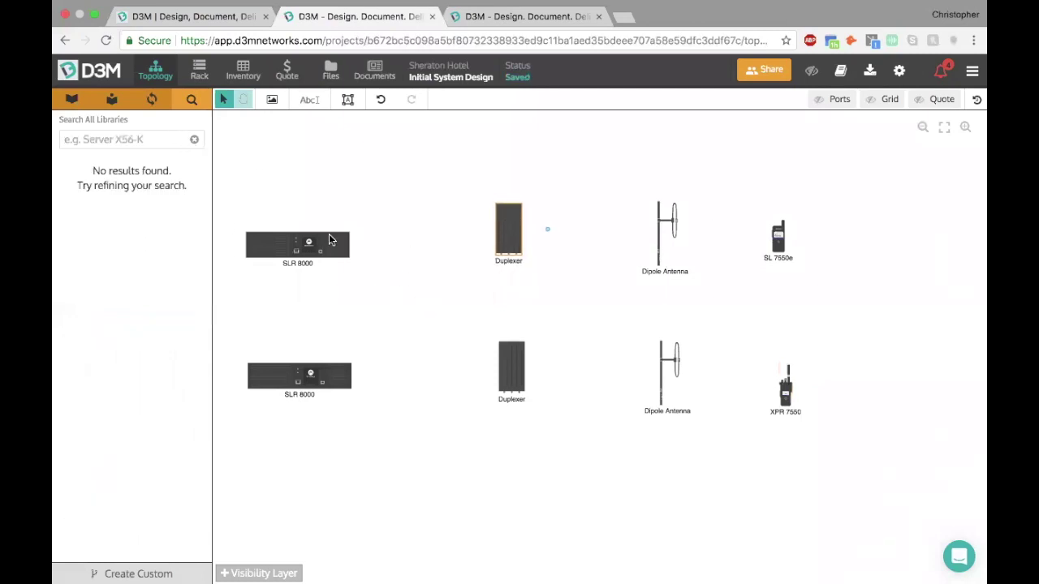
pyautogui.click(821, 106)
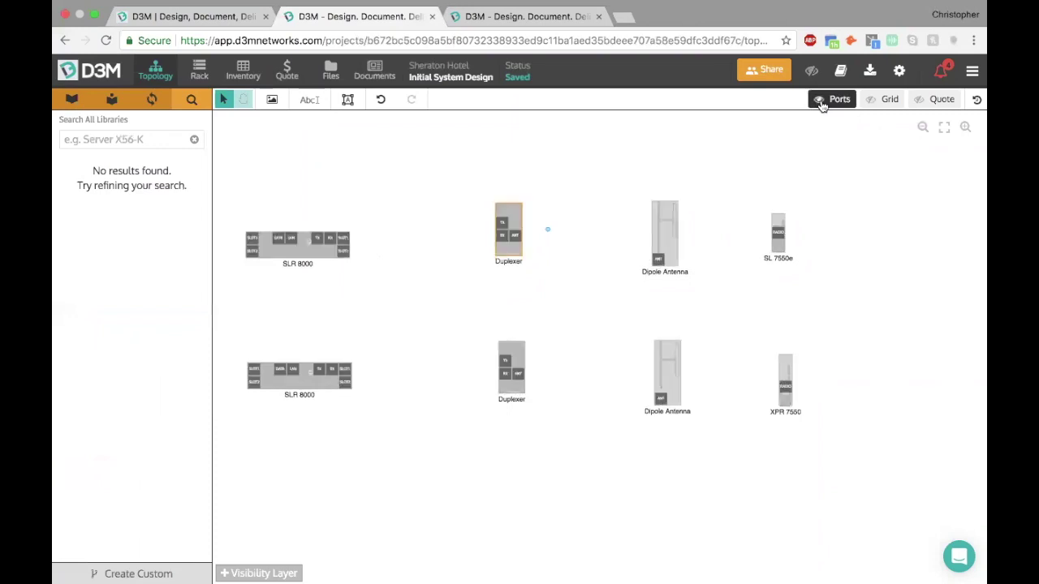
pyautogui.click(821, 105)
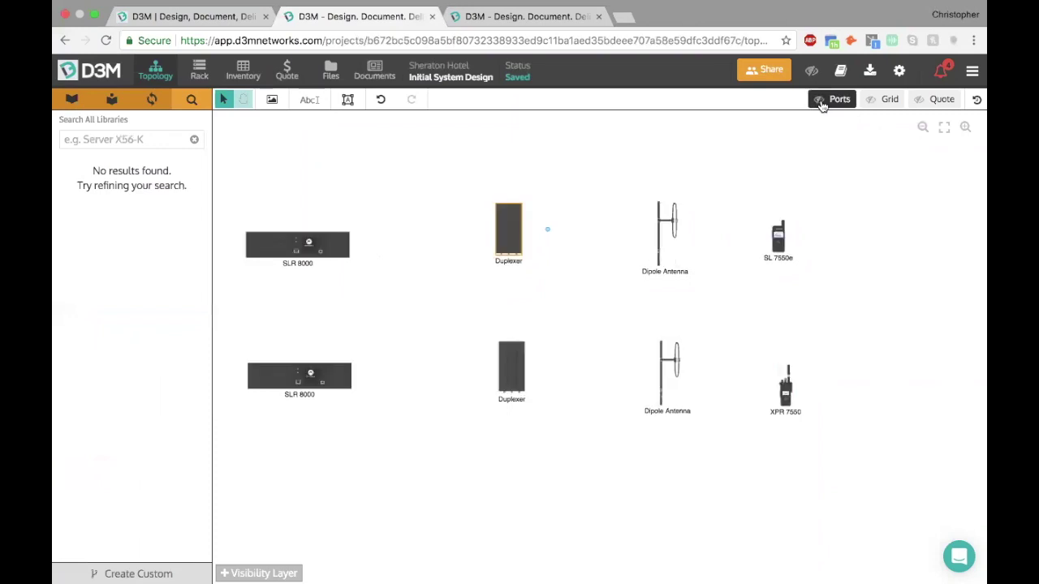
pyautogui.click(822, 106)
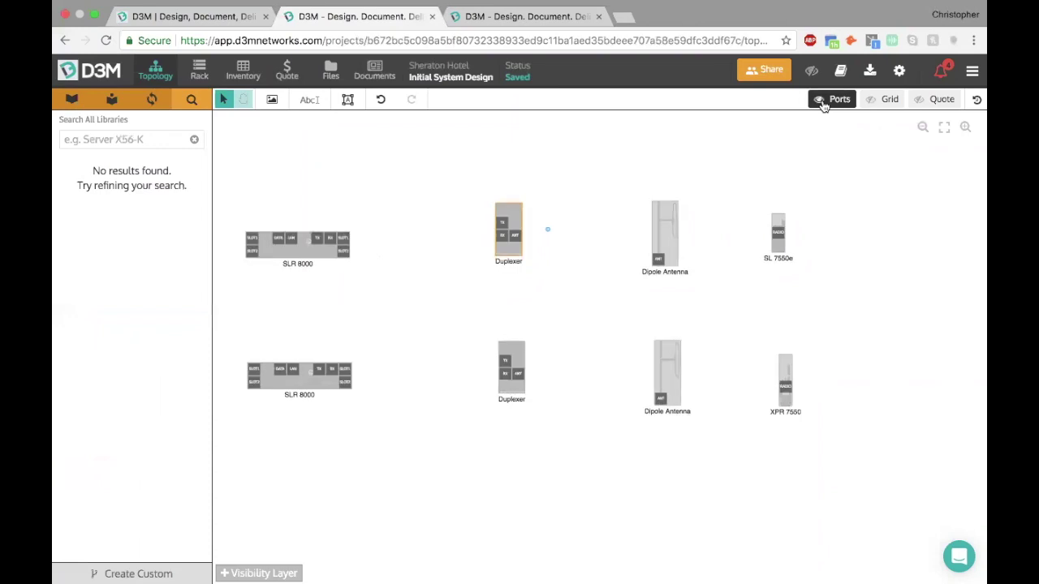
pyautogui.click(823, 106)
pyautogui.press('space')
pyautogui.moveTo(371, 183); pyautogui.dragTo(440, 188)
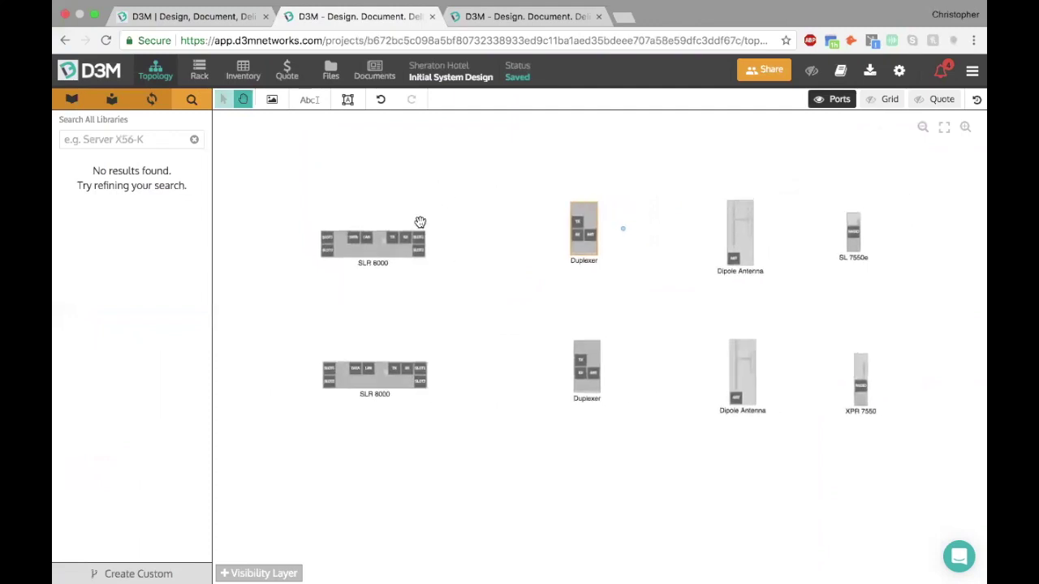
# Step: Connect each SLR 8000's TX and RX ports to its duplexer, and each duplexer's ANT port to its Dipole Antenna
pyautogui.moveTo(395, 236); pyautogui.dragTo(544, 219)
pyautogui.moveTo(402, 240); pyautogui.dragTo(718, 261)
pyautogui.moveTo(594, 375); pyautogui.dragTo(735, 397)
pyautogui.moveTo(393, 372); pyautogui.dragTo(578, 373)
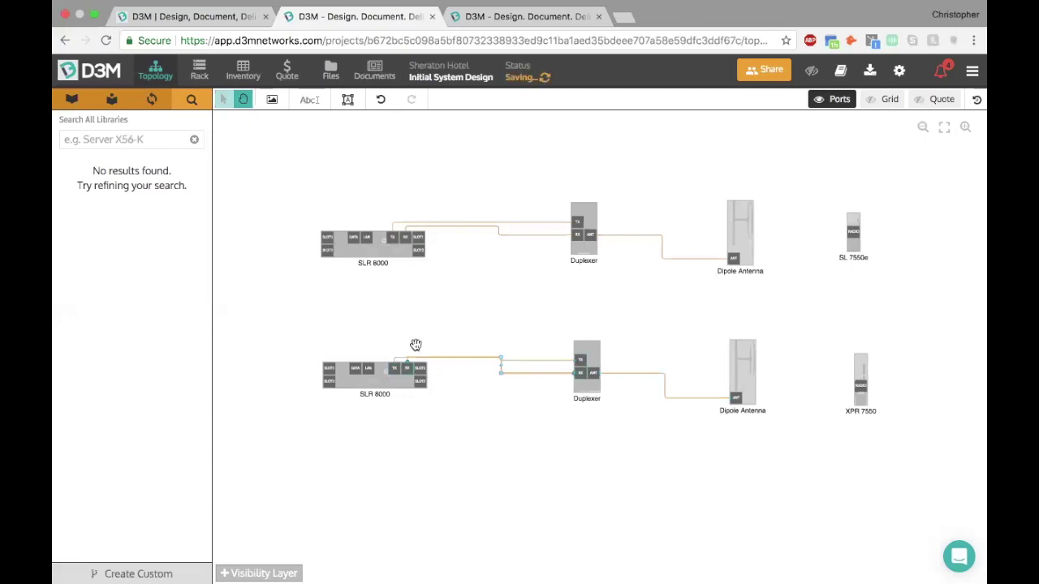
# Step: Search all libraries for "switch", place a Switch left of the repeaters and connect its port 4 to the upper SLR 8000's LAN port
pyautogui.write('switch')
pyautogui.moveTo(101, 190); pyautogui.dragTo(286, 302)
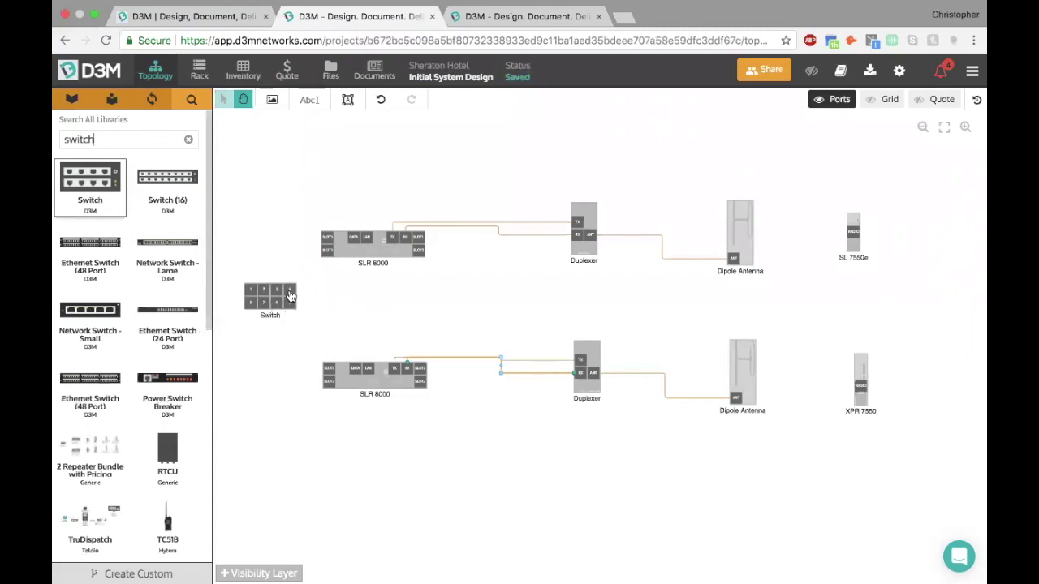
pyautogui.moveTo(296, 291); pyautogui.dragTo(360, 225)
pyautogui.moveTo(559, 257); pyautogui.dragTo(362, 231)
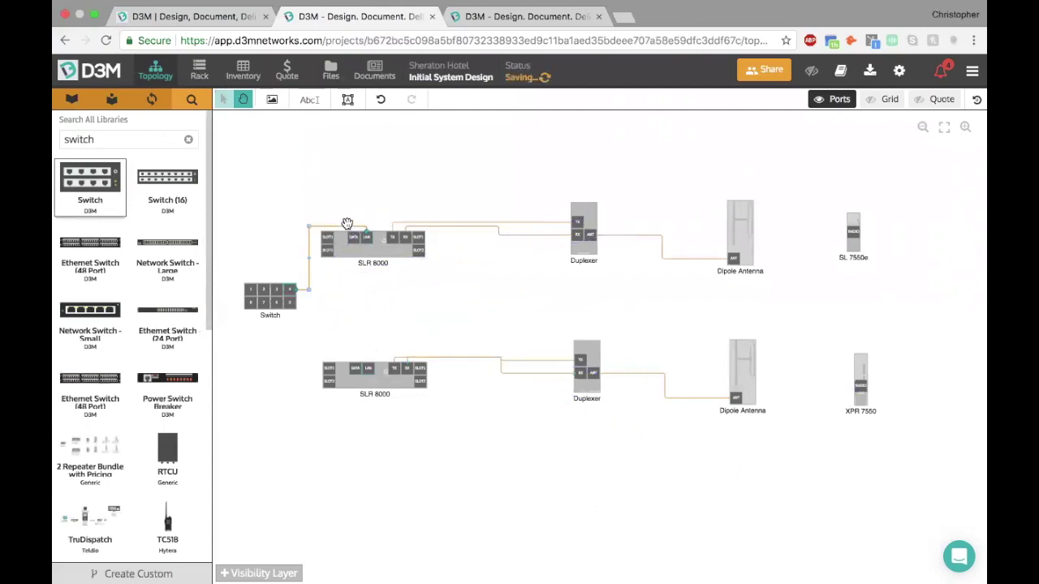
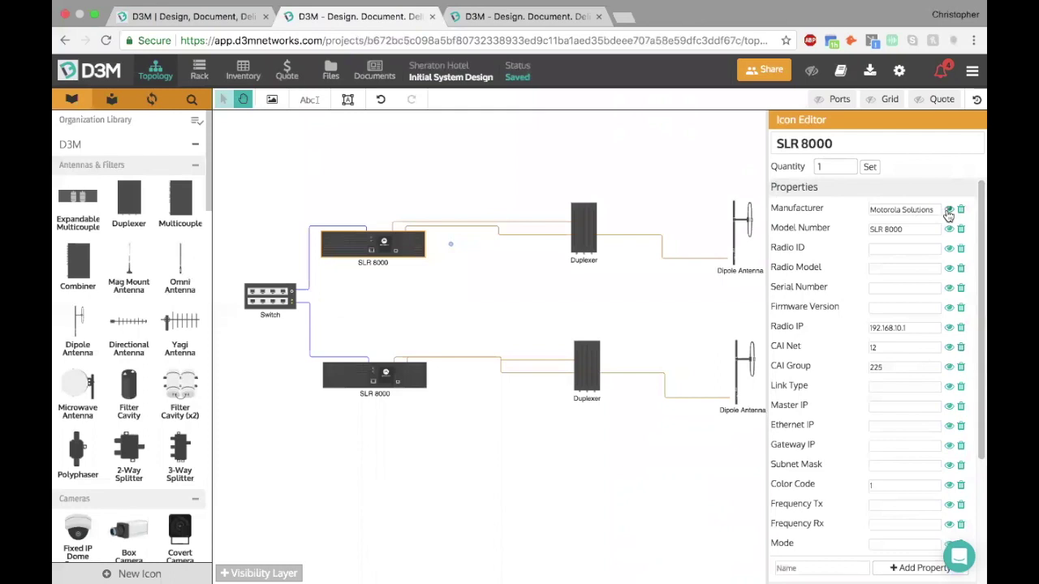
# Step: Show the Manufacturer, Model Number and Radio IP properties of the upper SLR 8000 on the canvas
pyautogui.click(949, 229)
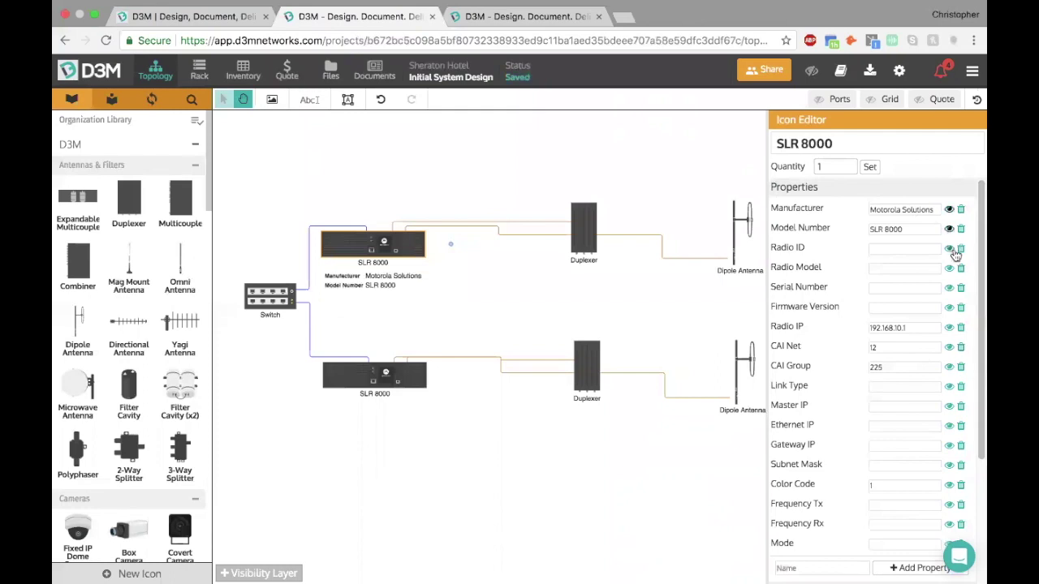
pyautogui.click(950, 328)
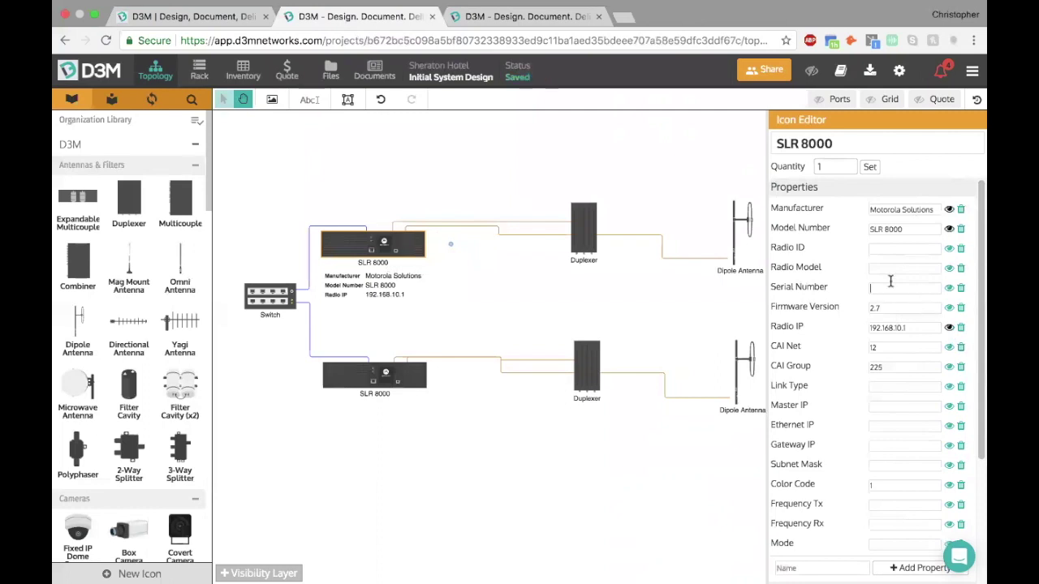
pyautogui.click(471, 328)
pyautogui.click(409, 254)
# Step: Show the Manufacturer and Model Number properties of the lower SLR 8000 on the canvas
pyautogui.click(422, 375)
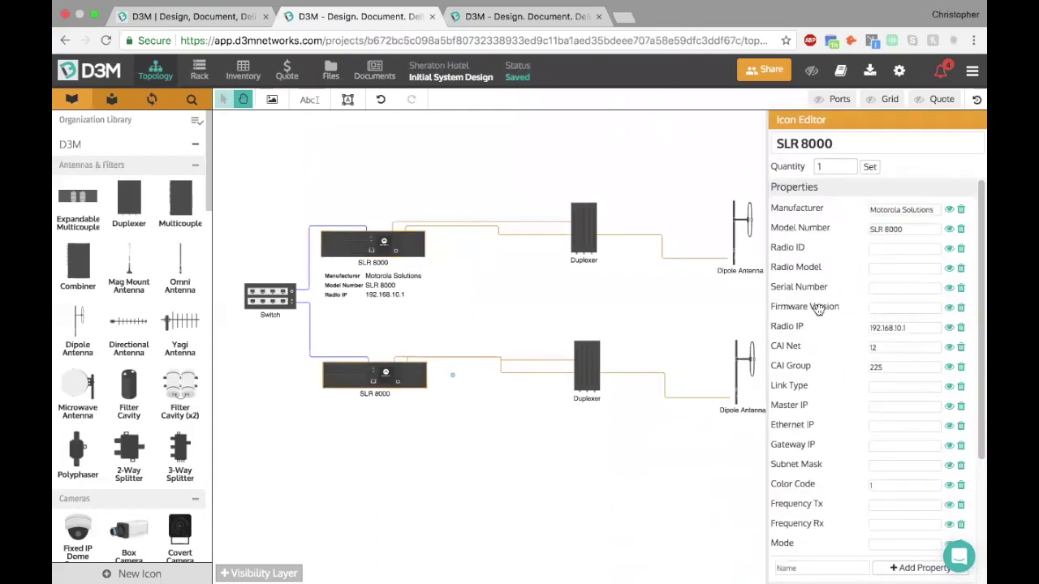
pyautogui.click(949, 210)
pyautogui.click(949, 229)
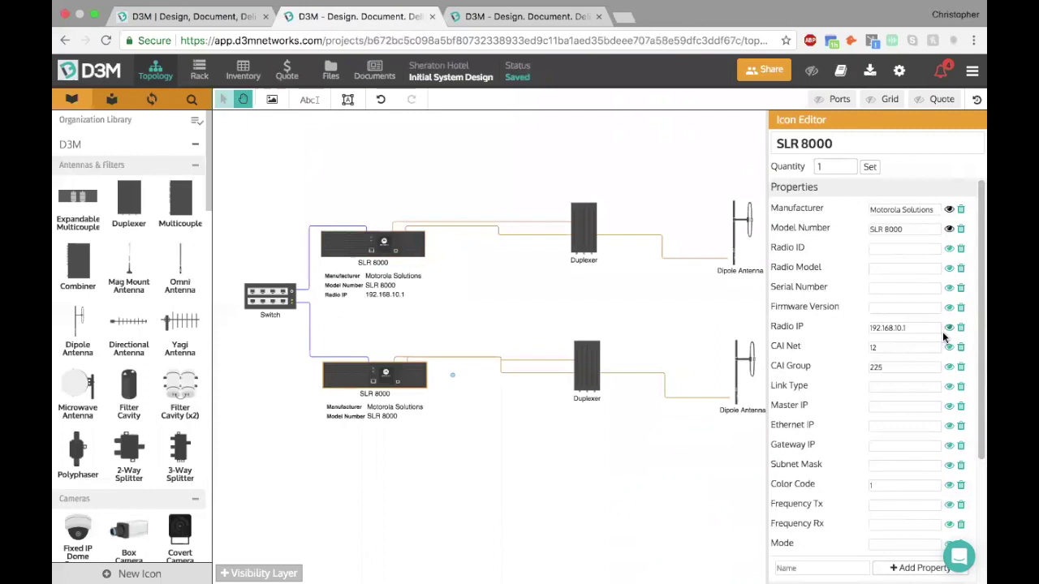
pyautogui.click(567, 453)
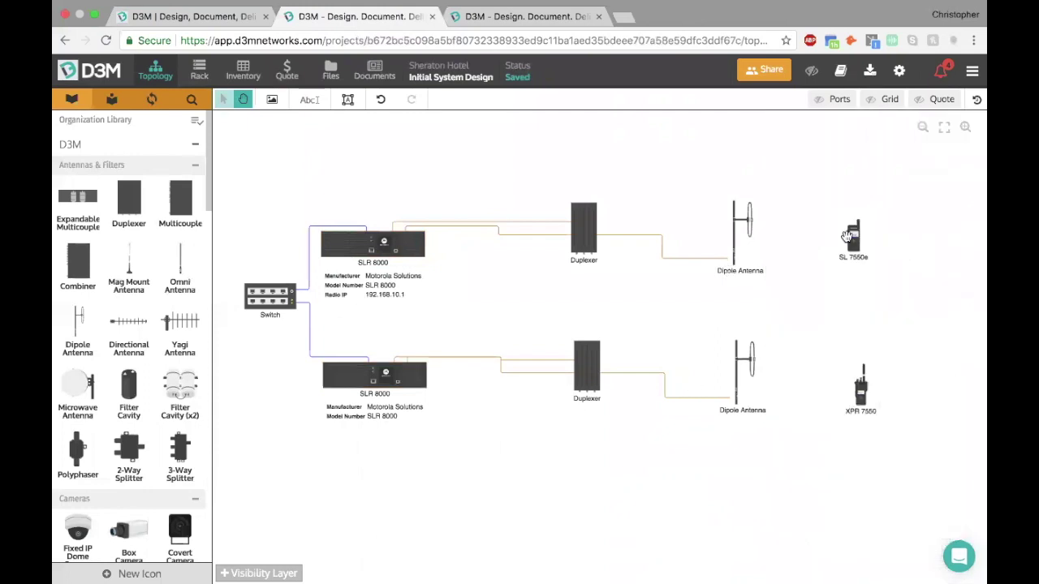
# Step: Show the Manufacturer and Radio Model properties of the SL 7550e radio on the canvas
pyautogui.scroll(5, 902, 188)
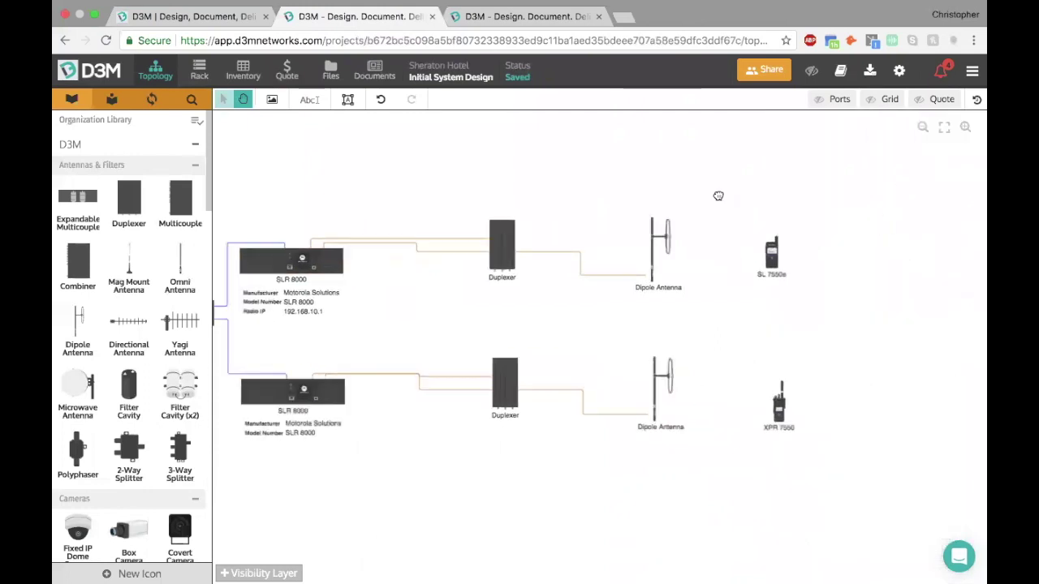
pyautogui.scroll(2, 647, 233)
pyautogui.click(604, 236)
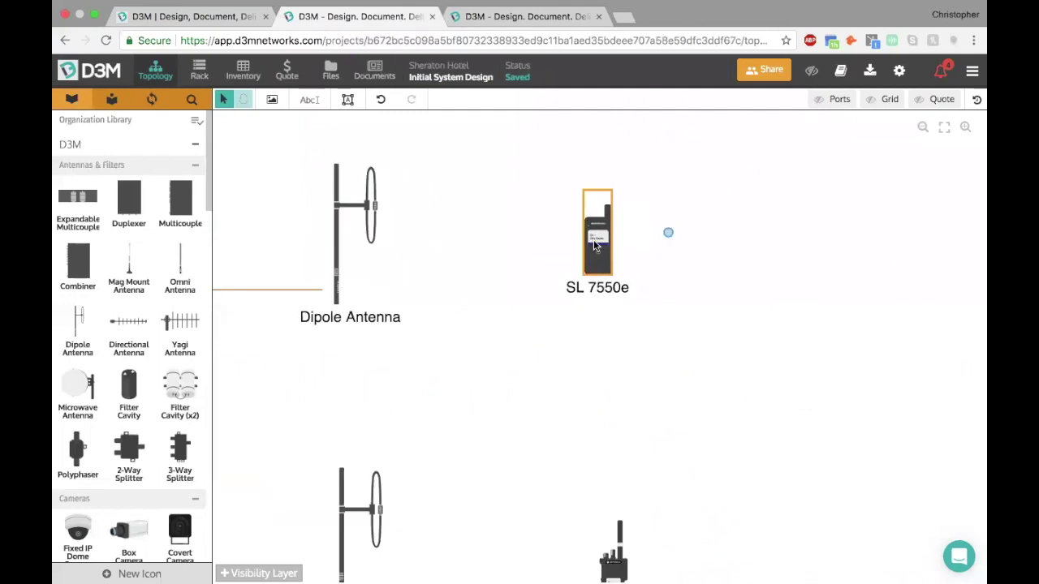
pyautogui.click(949, 209)
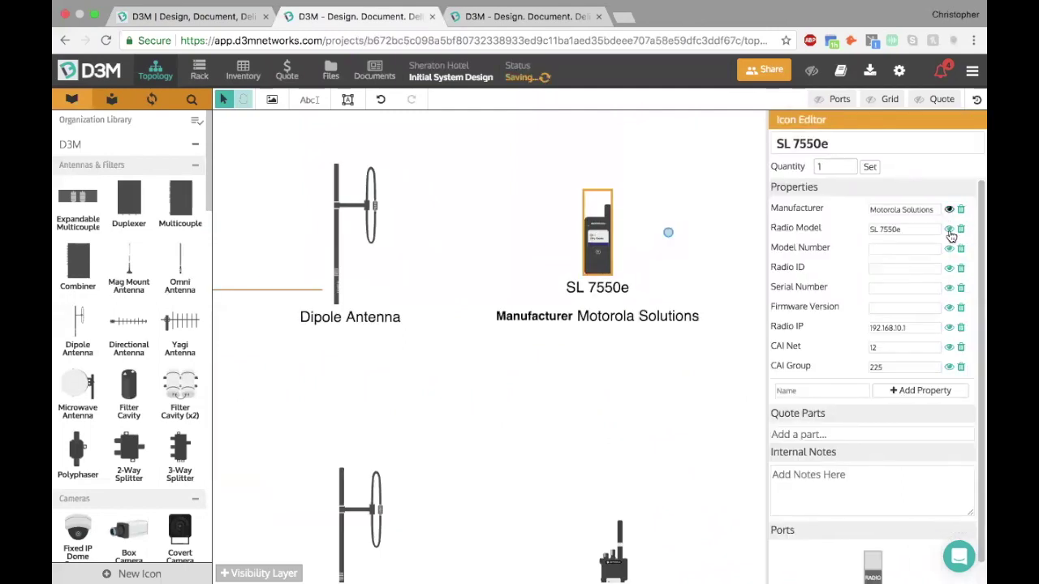
pyautogui.click(949, 229)
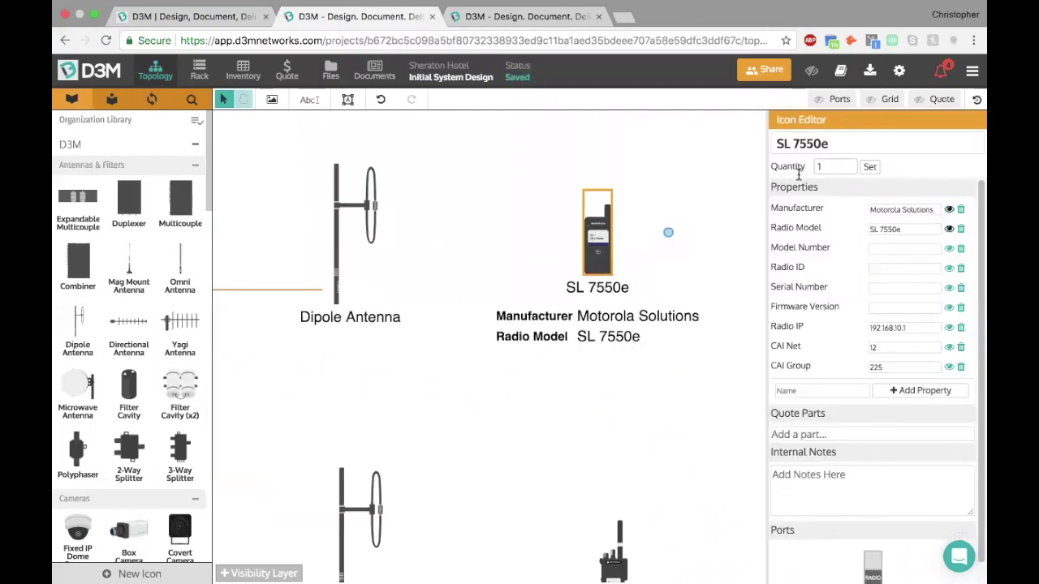
# Step: Rename the SL 7550e icon as Housekeeping
pyautogui.doubleClick(845, 143)
pyautogui.click(845, 143)
pyautogui.doubleClick(845, 143)
pyautogui.click(846, 143)
pyautogui.press('BackSpace')
pyautogui.press('BackSpace')
pyautogui.press('BackSpace')
pyautogui.press('BackSpace')
pyautogui.press('BackSpace')
pyautogui.write('Housekeeping')
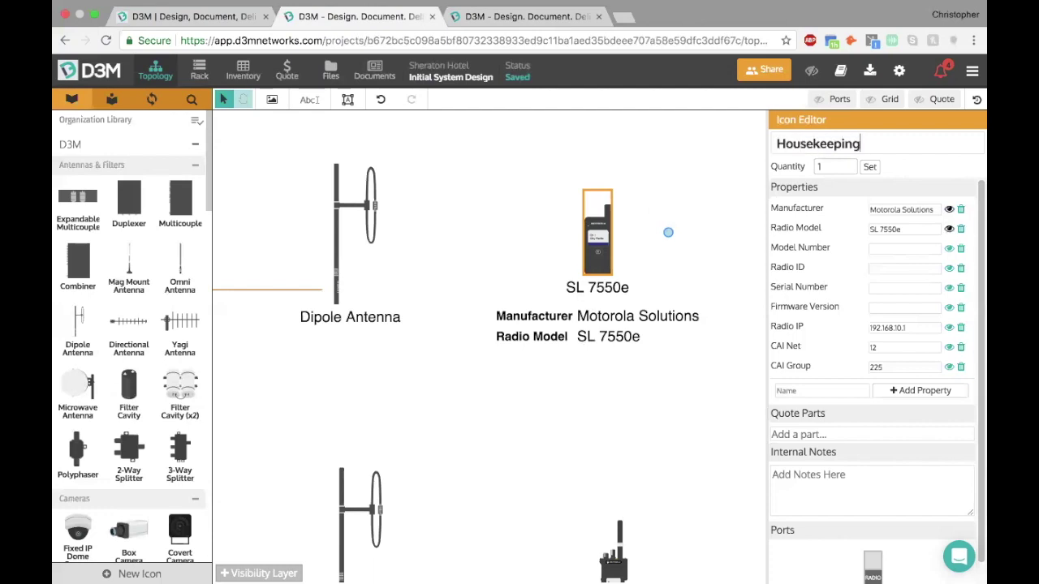
pyautogui.click(673, 186)
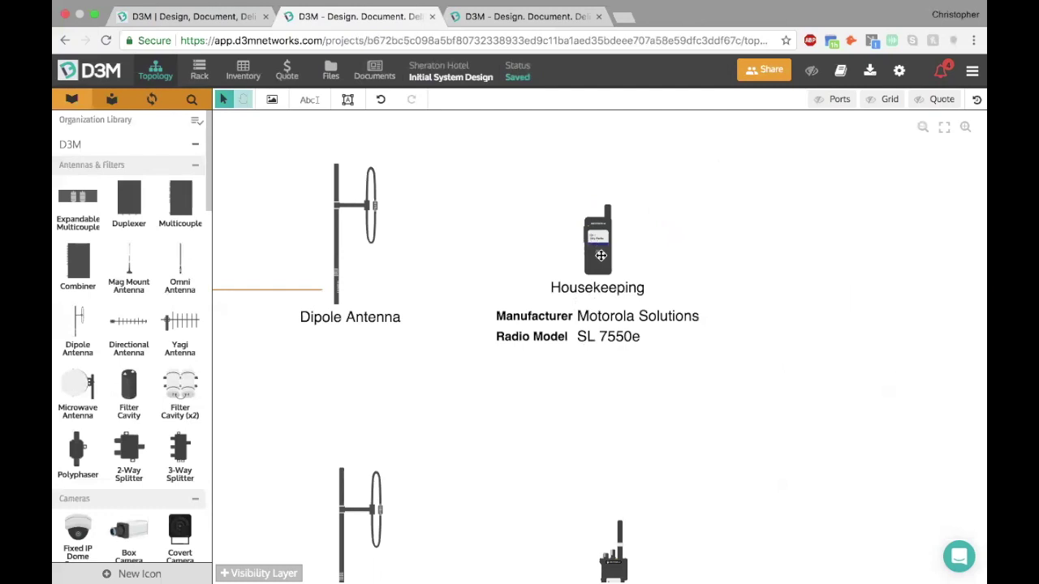
# Step: Set the Housekeeping radio's quantity to 25 and show its Radio ID property on the canvas
pyautogui.click(594, 230)
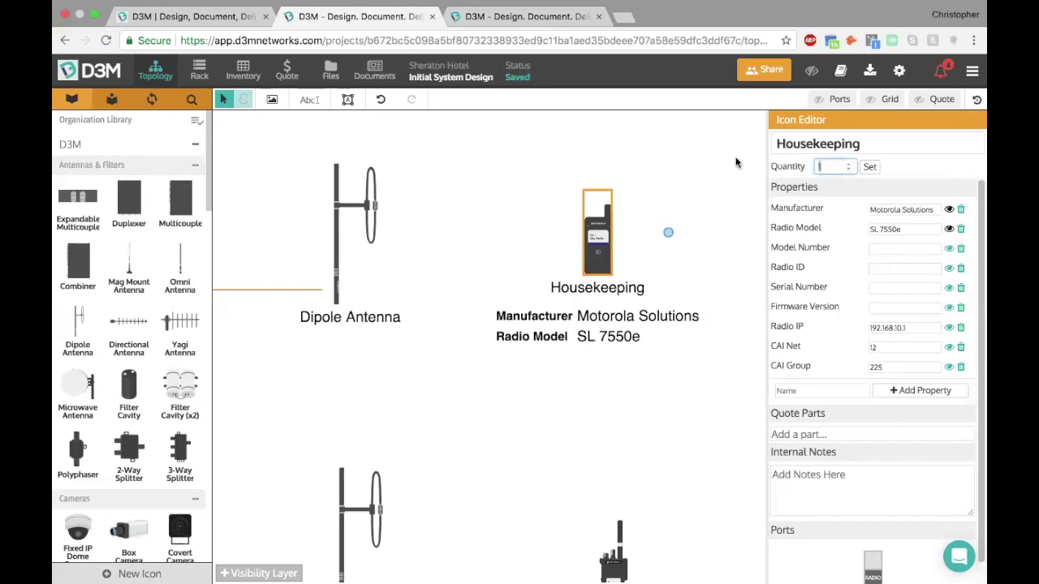
pyautogui.click(823, 168)
pyautogui.click(865, 168)
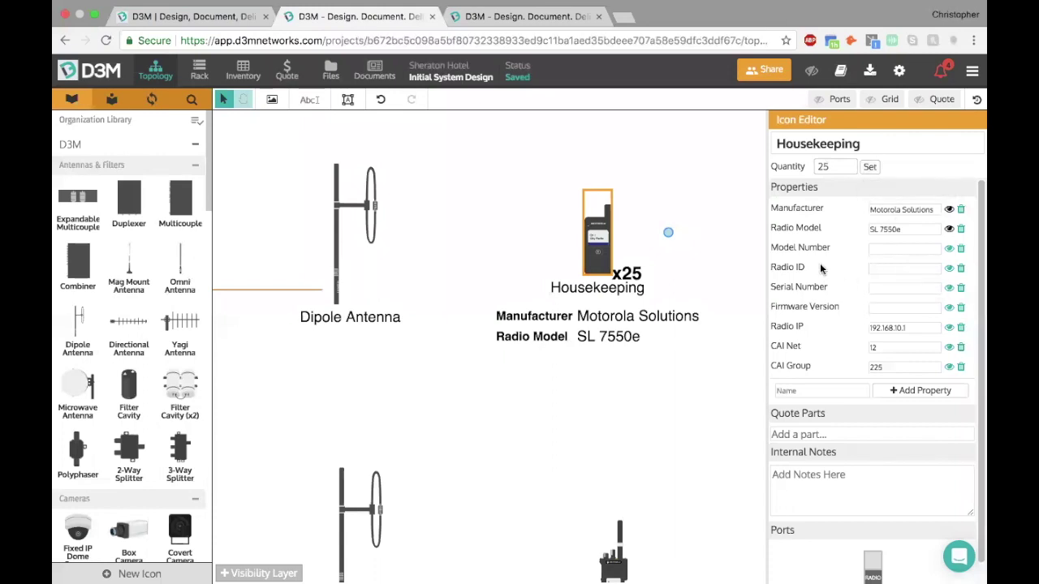
pyautogui.click(949, 268)
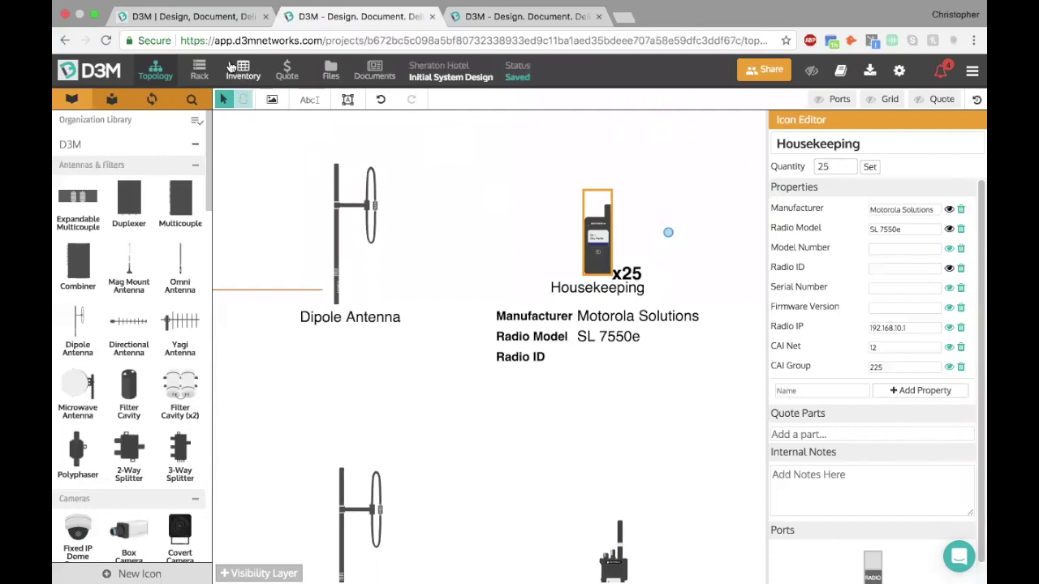
# Step: Rename the XPR 7550 radio icon as Security
pyautogui.click(706, 365)
pyautogui.scroll(-3, 709, 325)
pyautogui.click(610, 345)
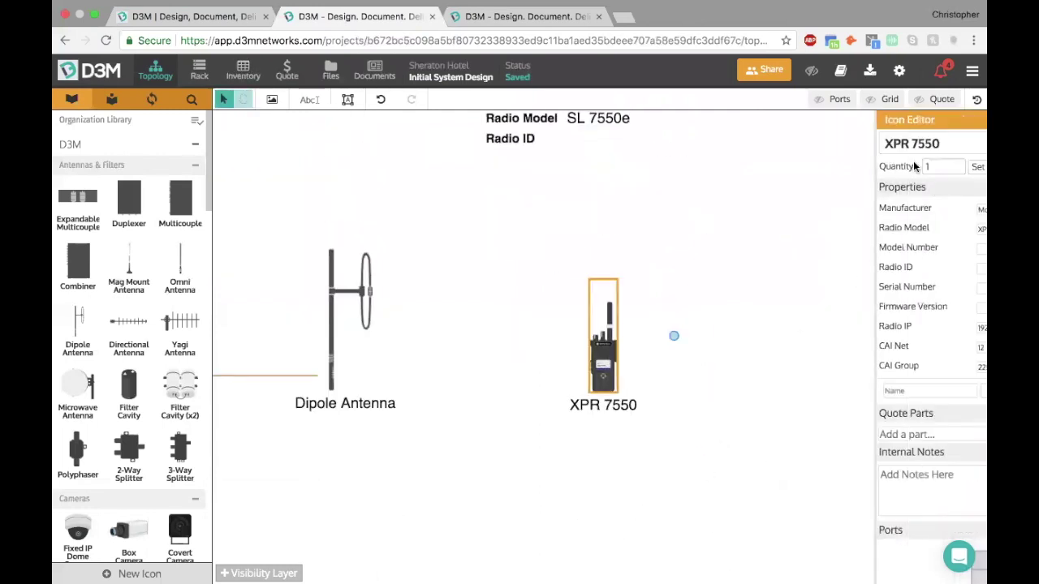
pyautogui.tripleClick(881, 141)
pyautogui.write('S')
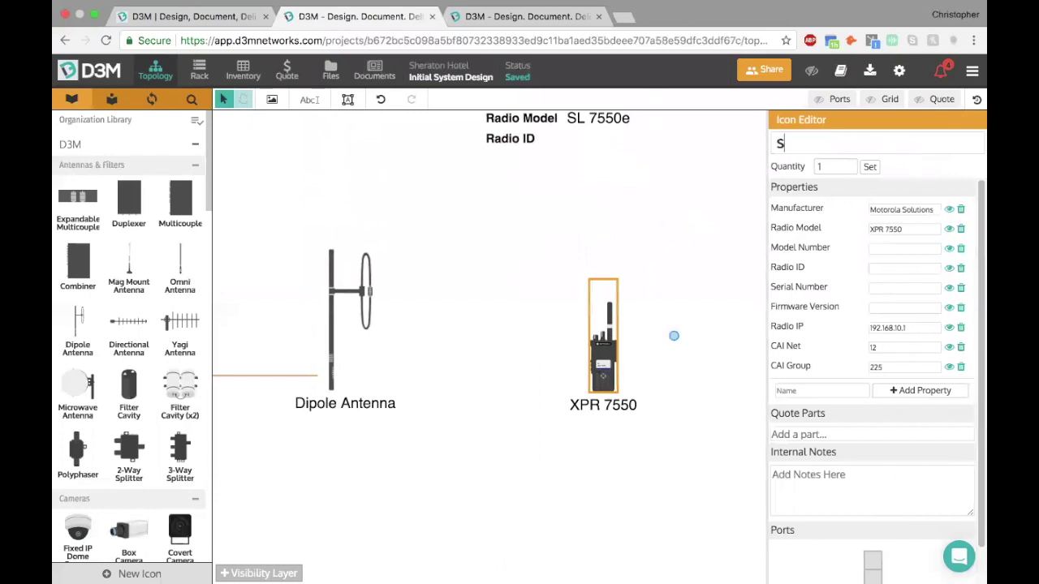
pyautogui.write('ecurity')
# Step: Show the Manufacturer, Radio Model and Radio ID properties of the Security radio on the canvas
pyautogui.click(949, 209)
pyautogui.click(949, 229)
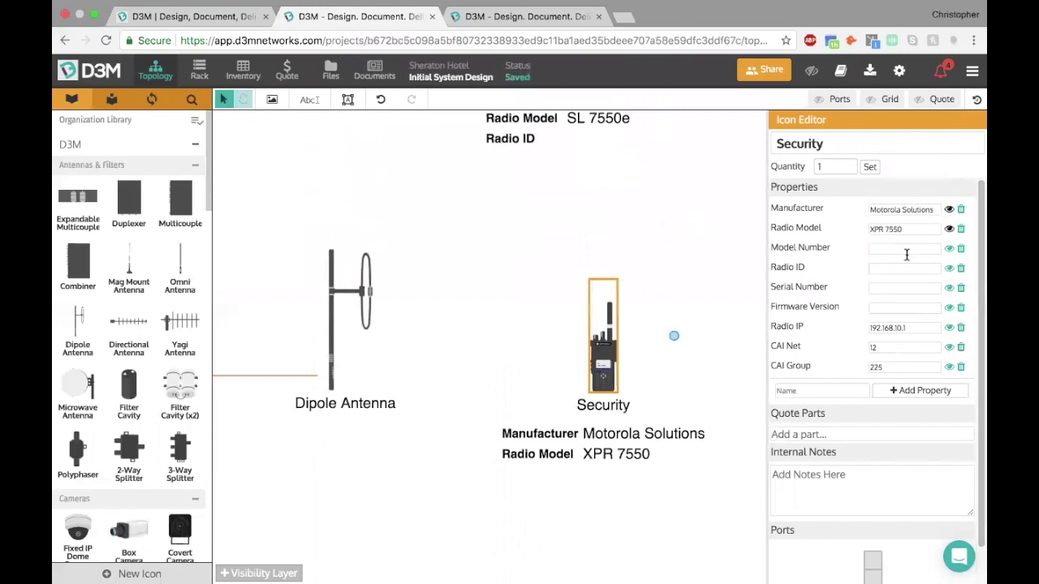
pyautogui.click(949, 268)
pyautogui.click(576, 204)
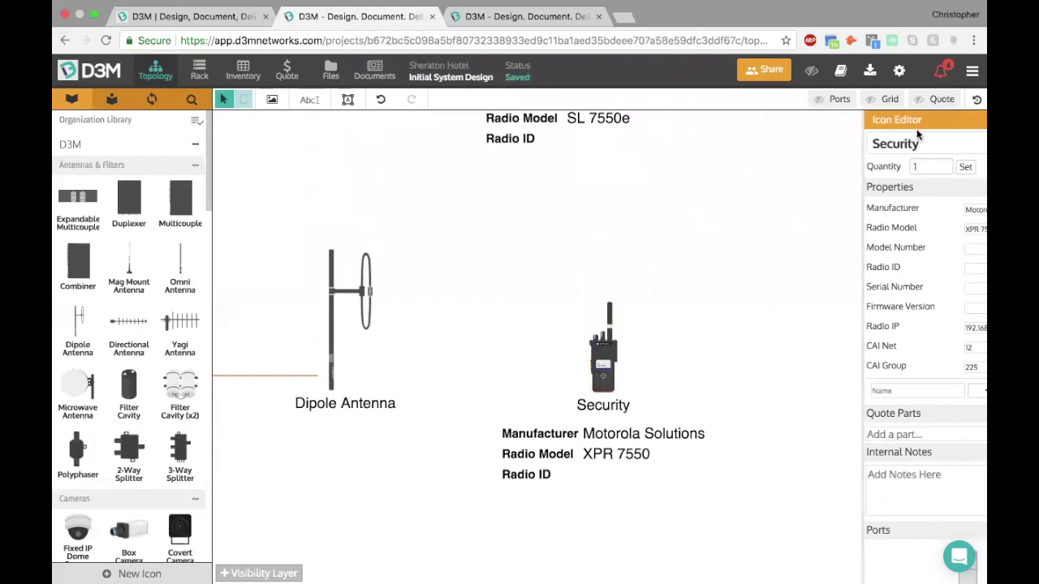
pyautogui.click(944, 127)
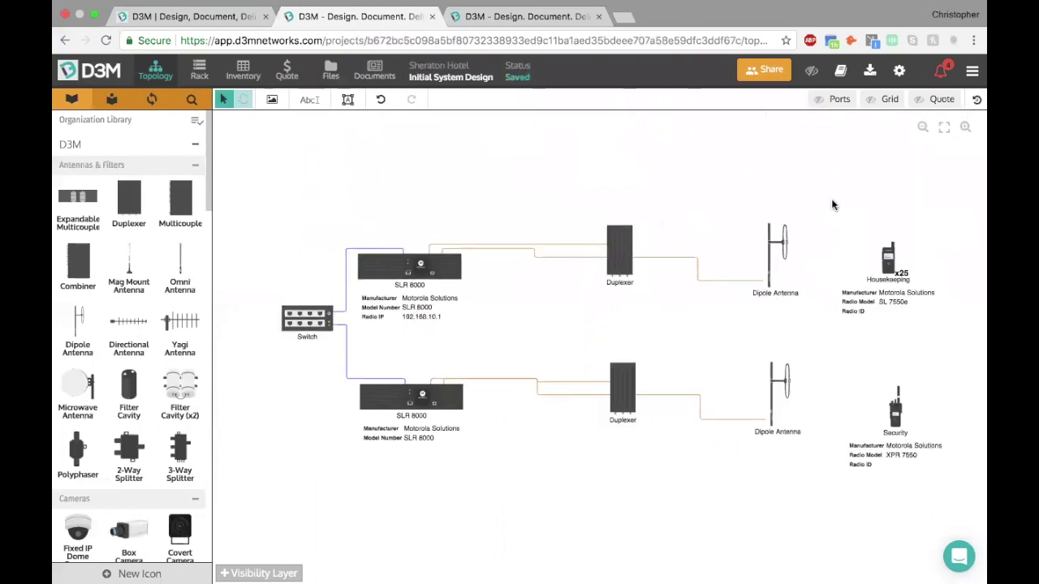
pyautogui.moveTo(830, 179); pyautogui.dragTo(807, 170)
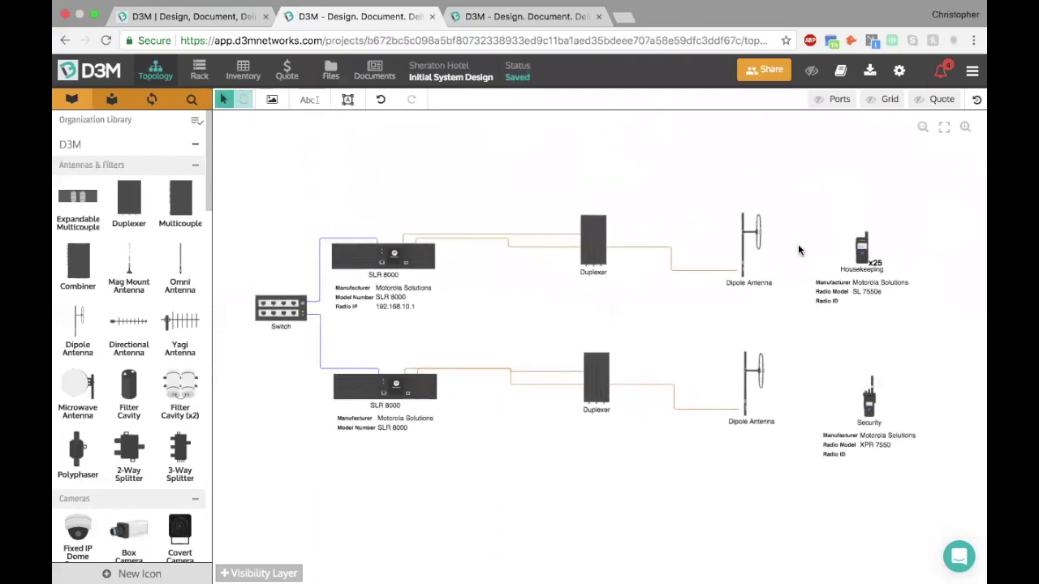
# Step: Start creating a new custom icon for the user library
pyautogui.scroll(-6, 138, 285)
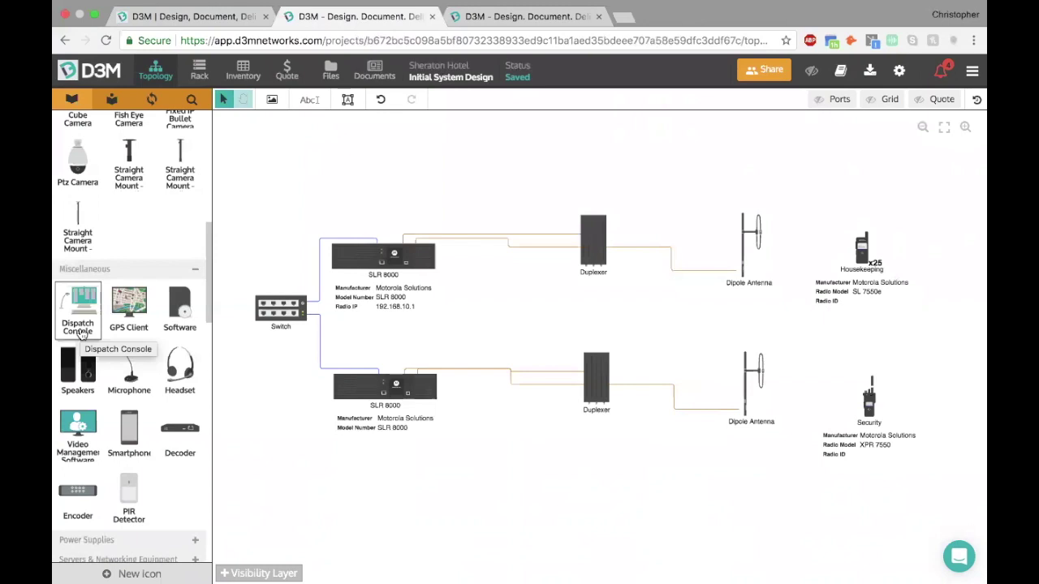
pyautogui.scroll(10, 81, 334)
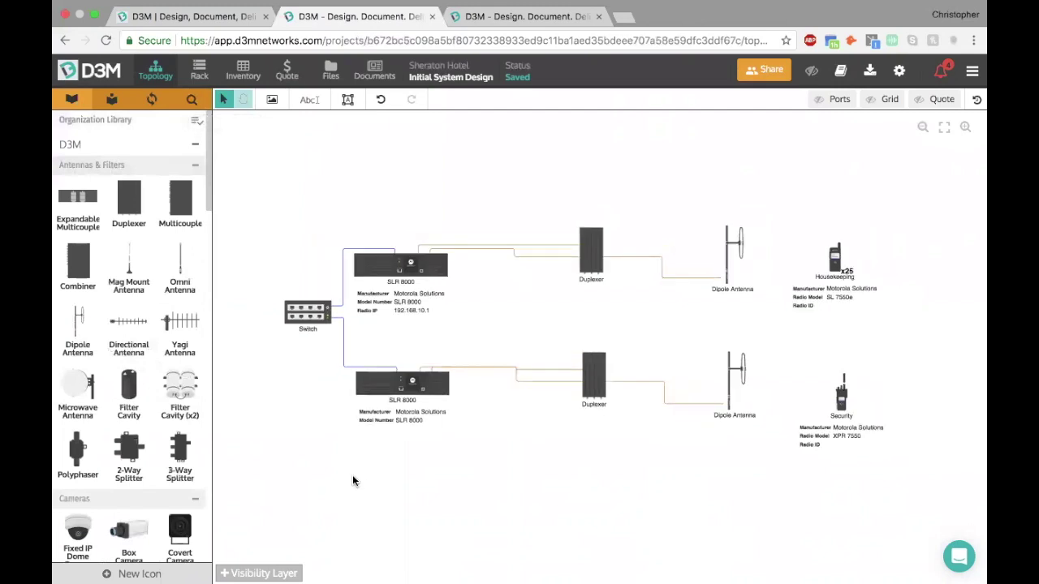
pyautogui.click(131, 574)
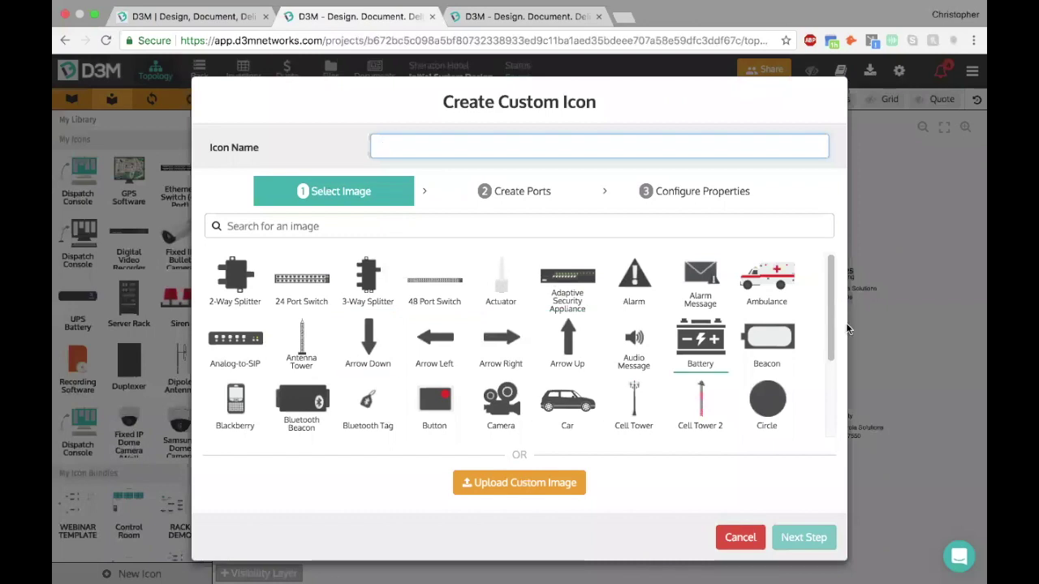
pyautogui.scroll(-3, 822, 388)
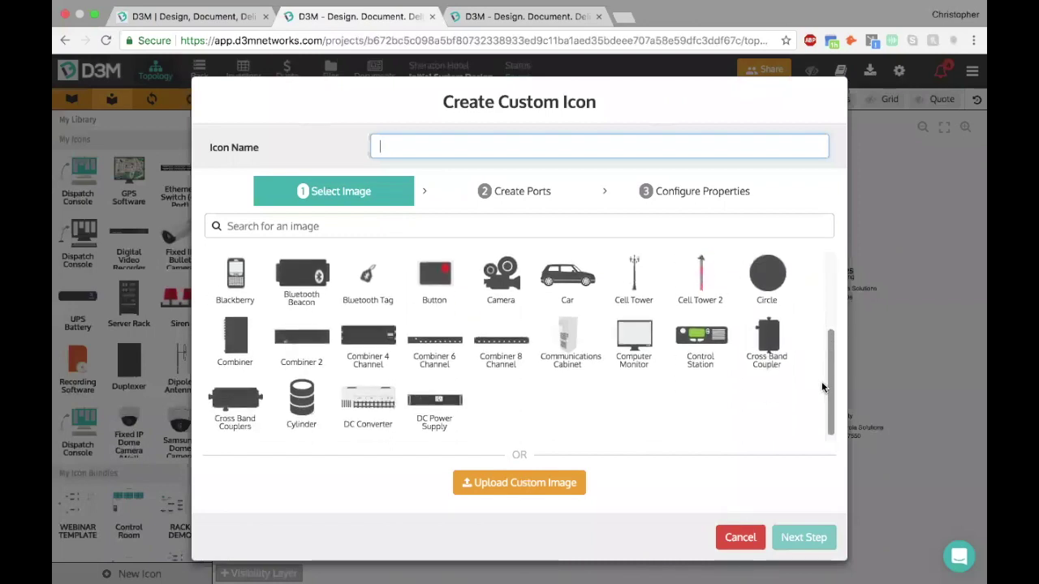
pyautogui.scroll(-5, 662, 359)
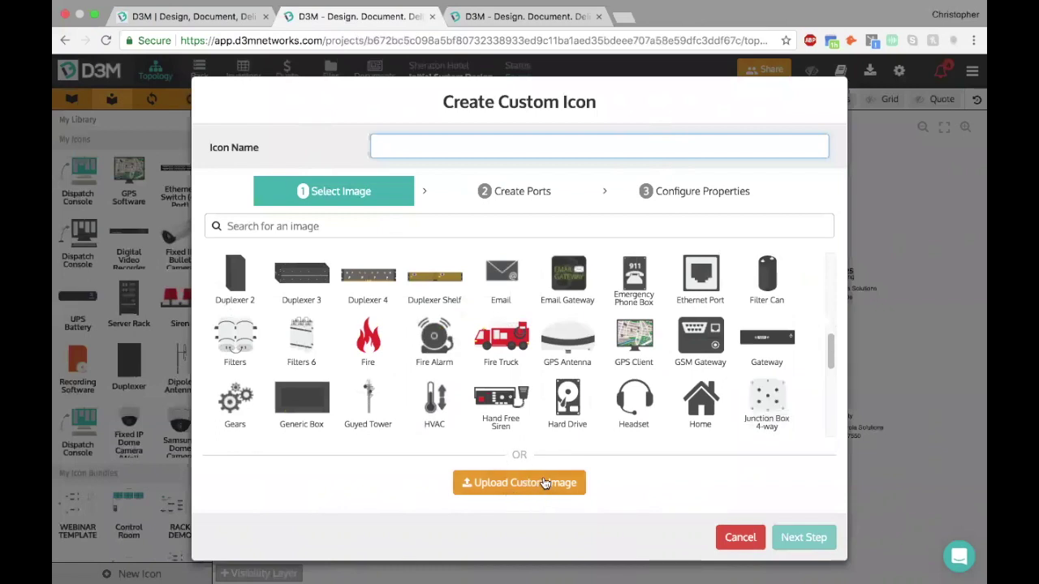
pyautogui.click(544, 484)
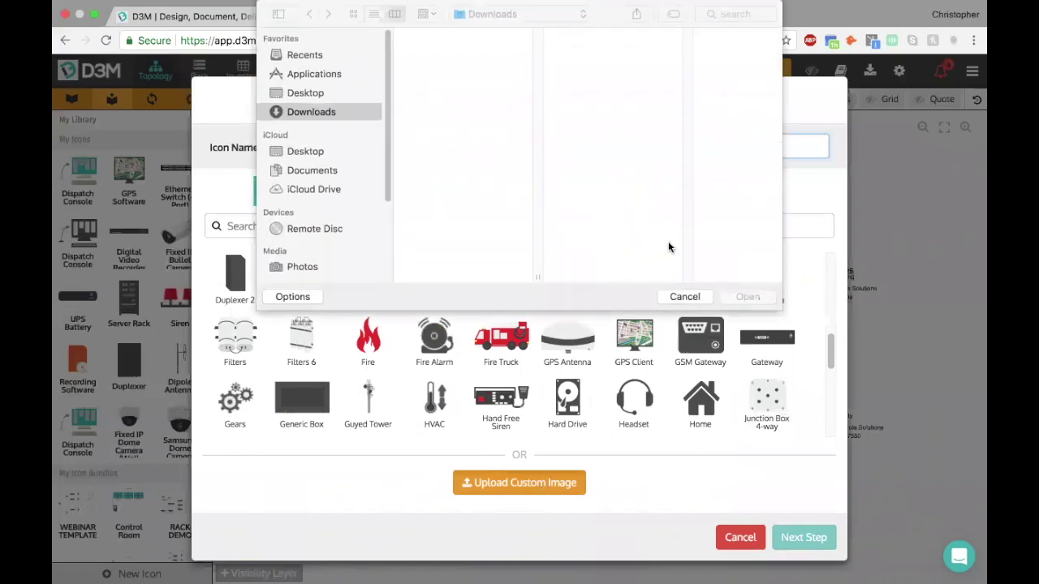
pyautogui.click(684, 297)
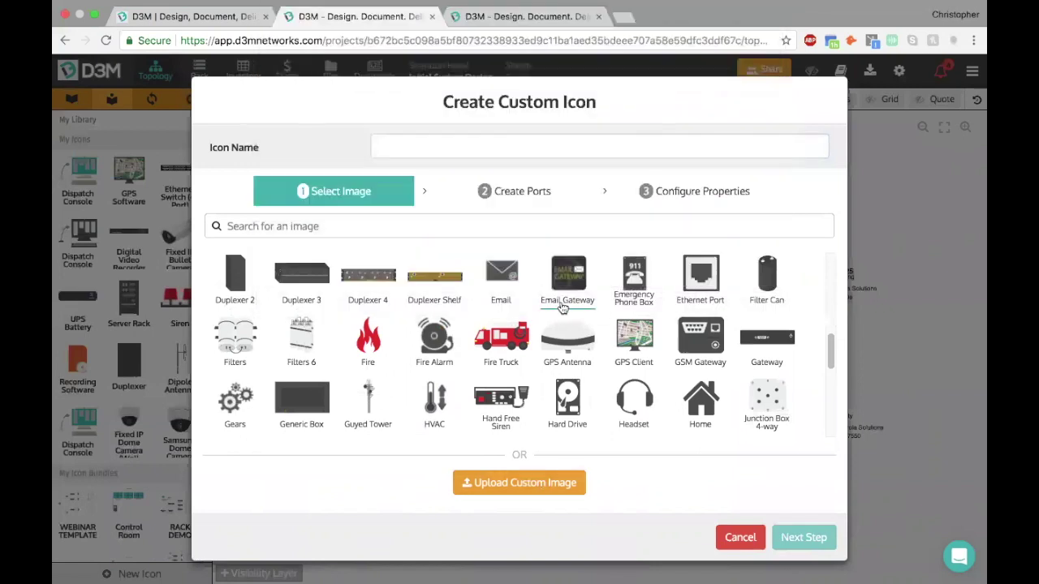
pyautogui.scroll(10, 549, 321)
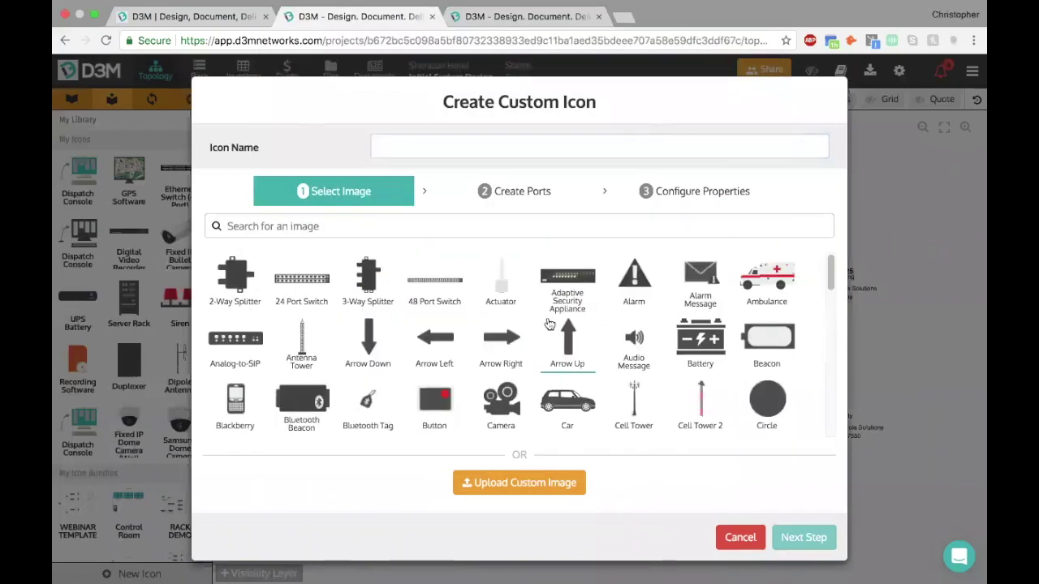
# Step: Search the icon images for "disp", choose Dispatch Console Dark and name the custom icon Dispatch Console Demo
pyautogui.click(399, 219)
pyautogui.write('disp')
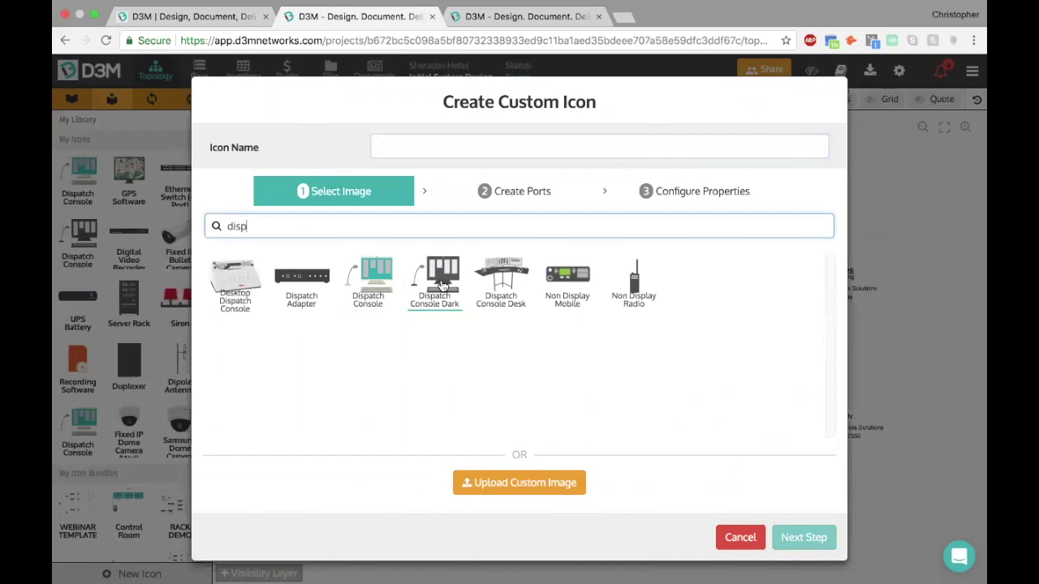
pyautogui.click(436, 280)
pyautogui.click(417, 150)
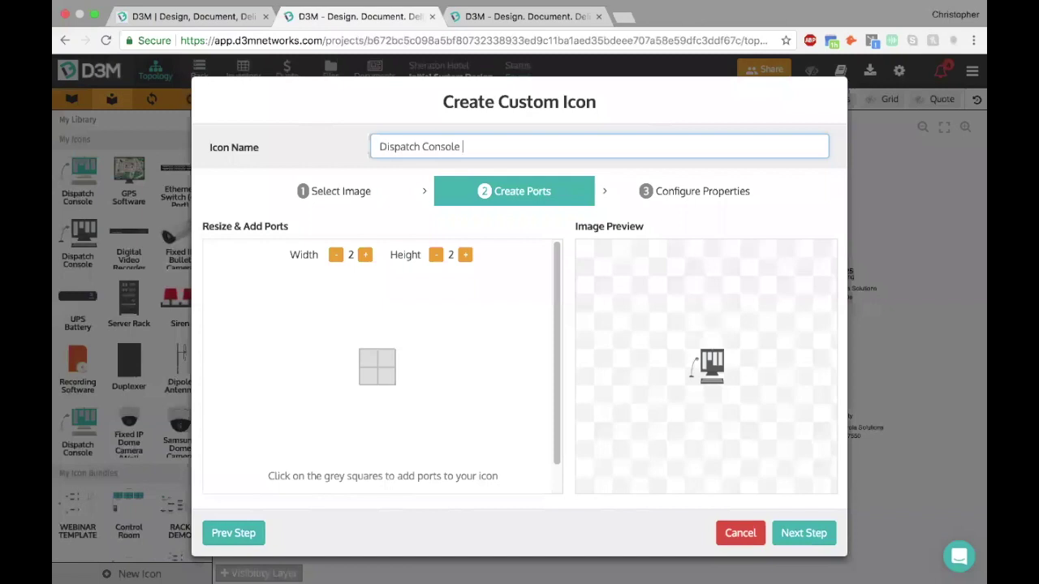
pyautogui.click(701, 376)
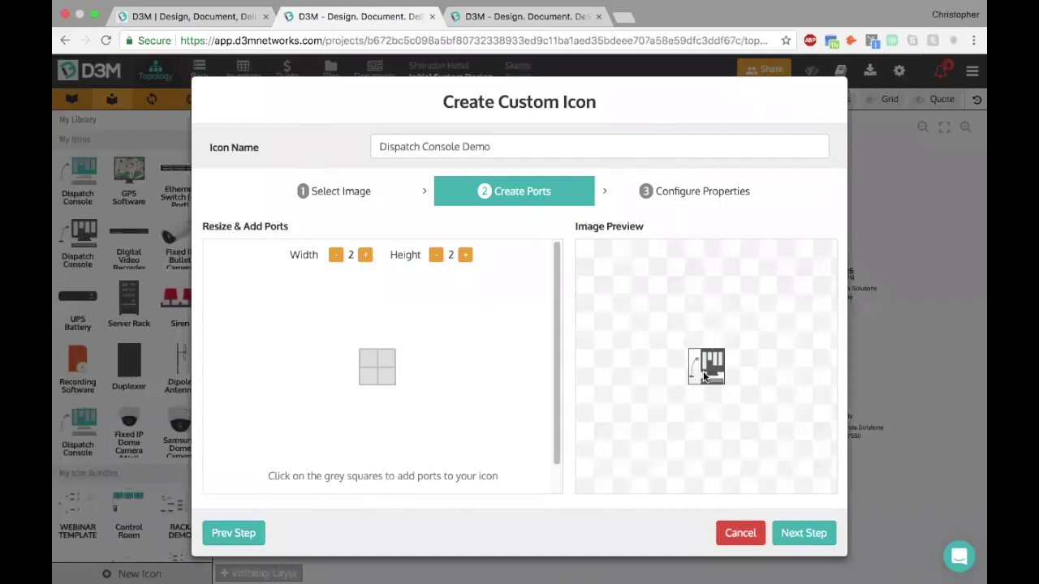
# Step: Resize the custom icon to a width of 4 and a height of 3
pyautogui.click(465, 255)
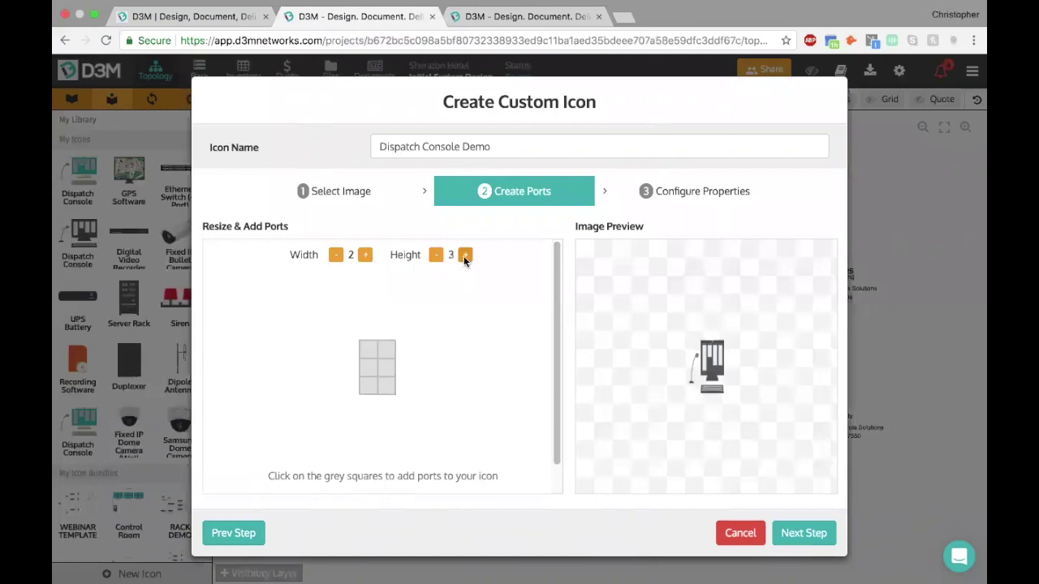
pyautogui.click(365, 255)
pyautogui.click(365, 255)
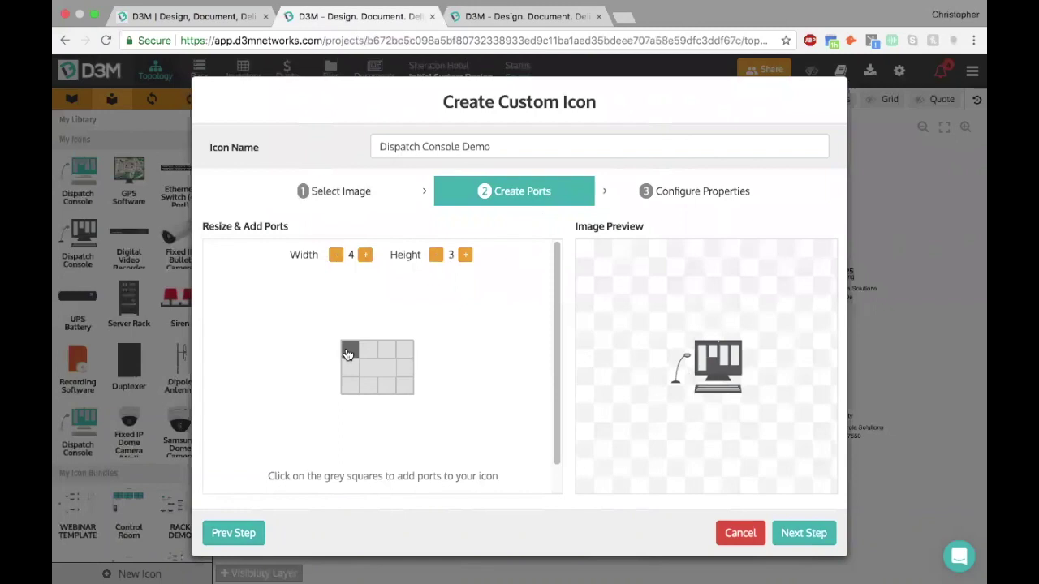
# Step: Add an IP port labelled LAN in the upper-right cell of the custom icon's grid
pyautogui.click(406, 350)
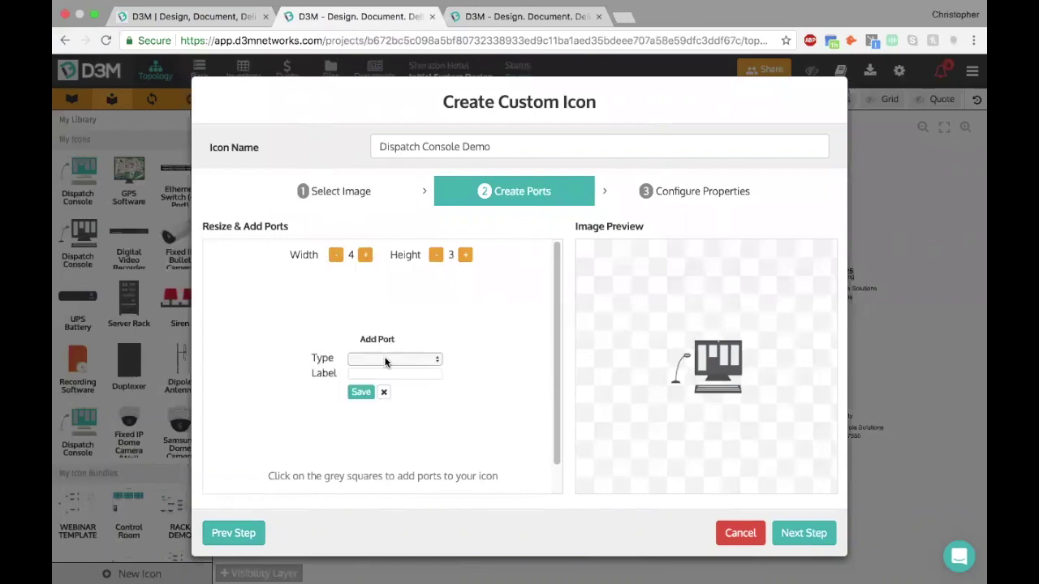
pyautogui.click(386, 360)
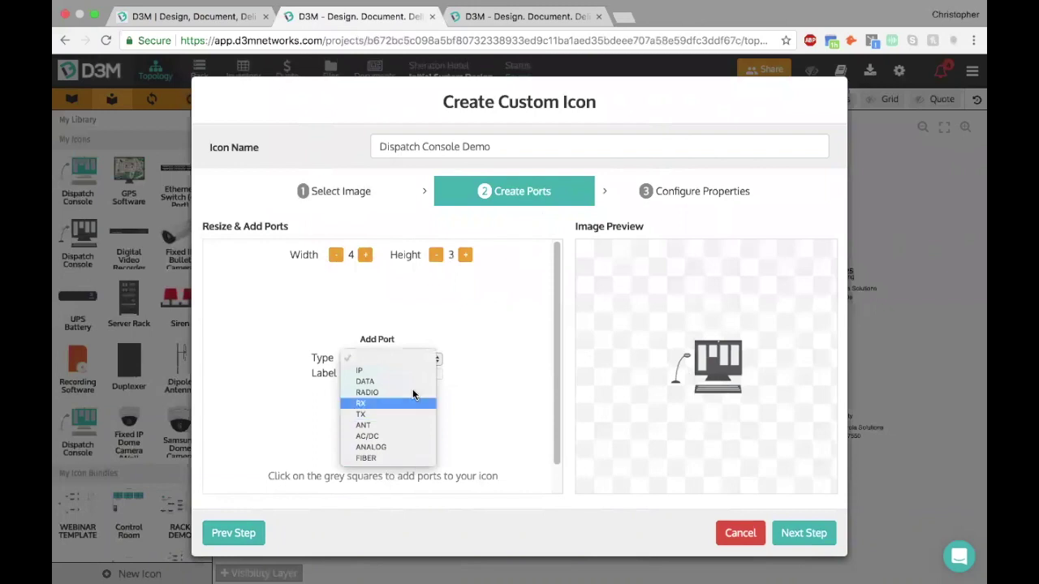
pyautogui.press('Escape')
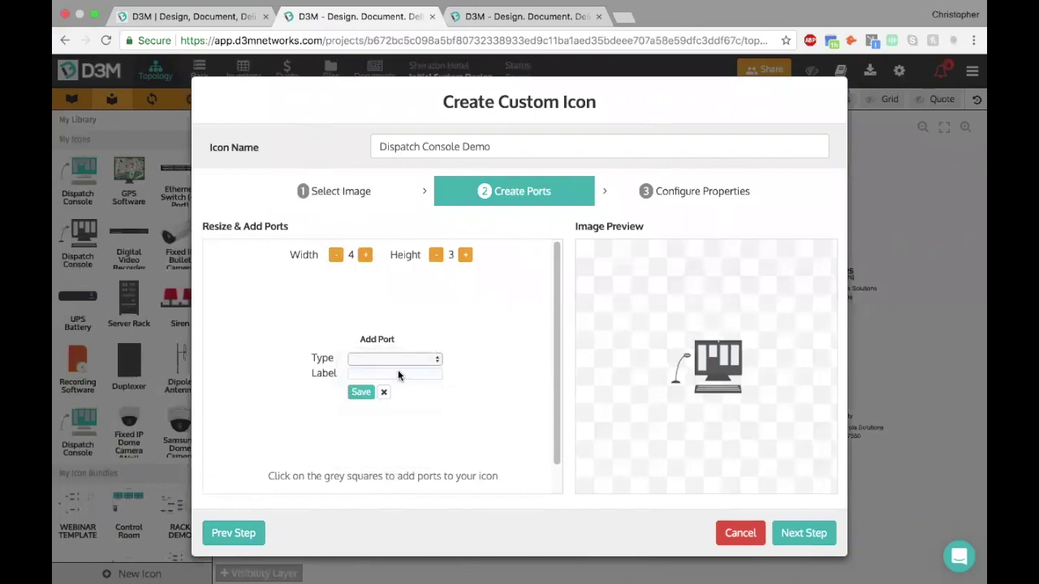
pyautogui.click(398, 361)
pyautogui.click(389, 370)
pyautogui.click(362, 393)
pyautogui.moveTo(404, 350)
pyautogui.mouseDown()
pyautogui.moveTo(408, 376)
pyautogui.moveTo(350, 350)
pyautogui.moveTo(409, 354)
pyautogui.mouseUp()
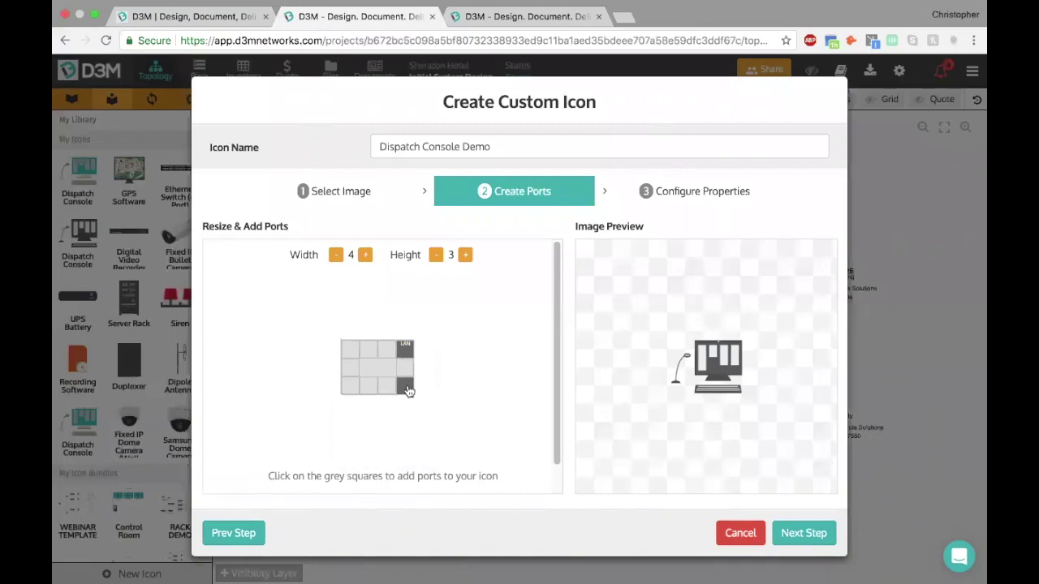
# Step: Add a DATA port labelled USB MIC and place it in the second cell of the icon grid's bottom row
pyautogui.click(413, 378)
pyautogui.click(415, 358)
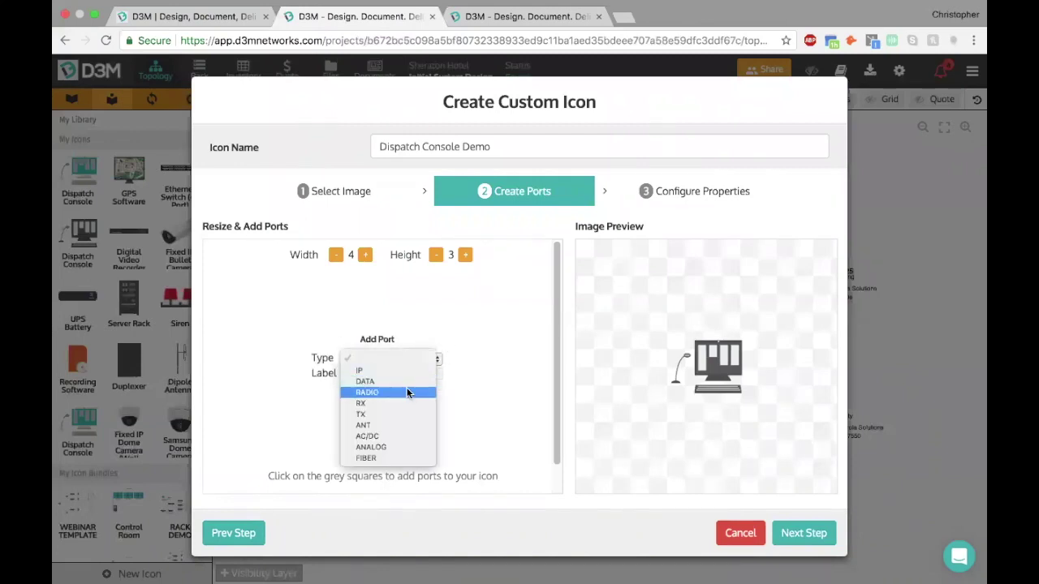
pyautogui.click(373, 380)
pyautogui.write('USB MIC')
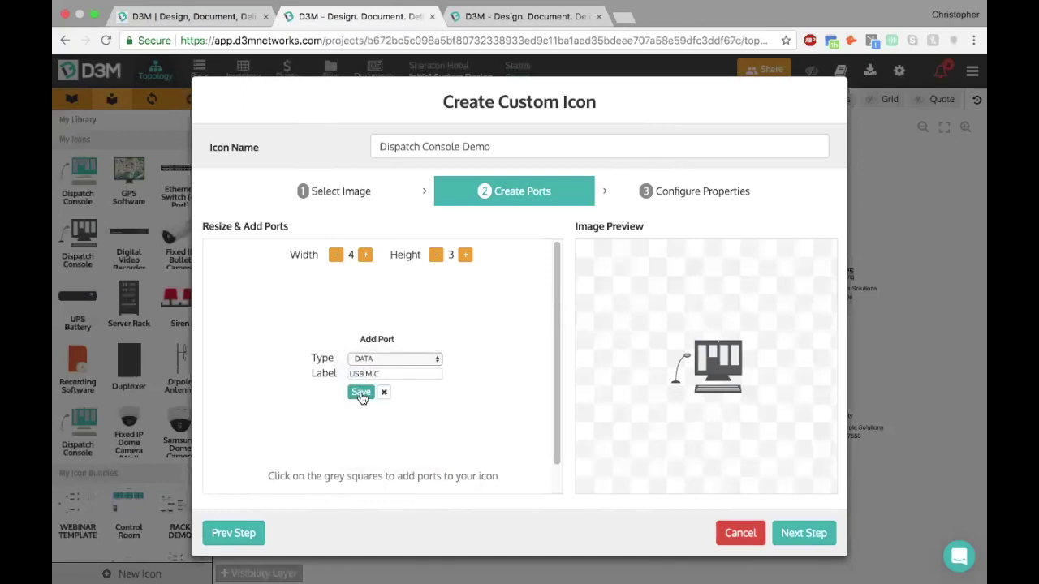
pyautogui.click(360, 392)
pyautogui.moveTo(403, 385); pyautogui.dragTo(368, 385)
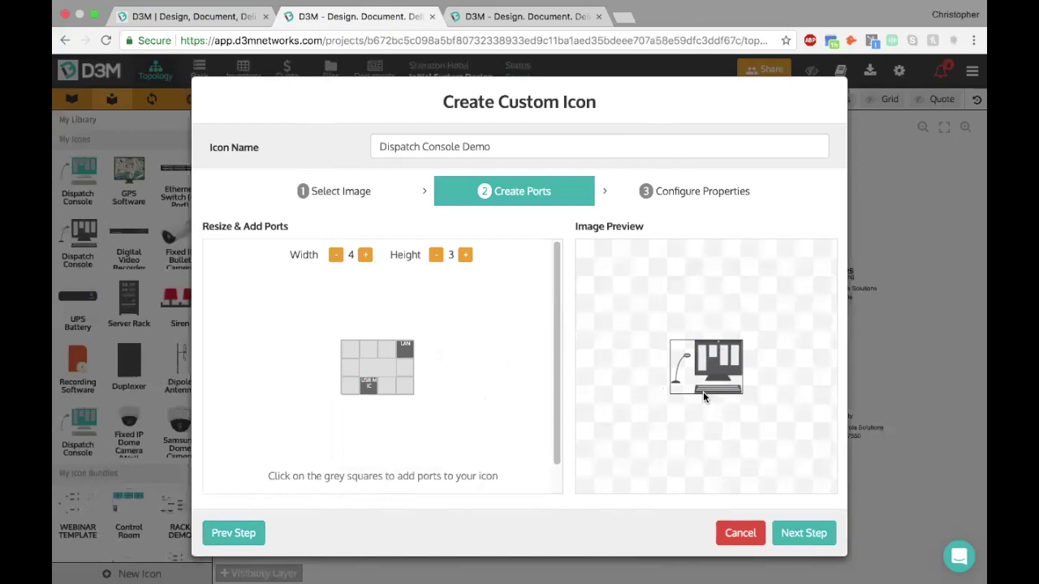
# Step: Proceed to configuring the custom icon's properties and add Manufacturer and Model without default values
pyautogui.click(795, 536)
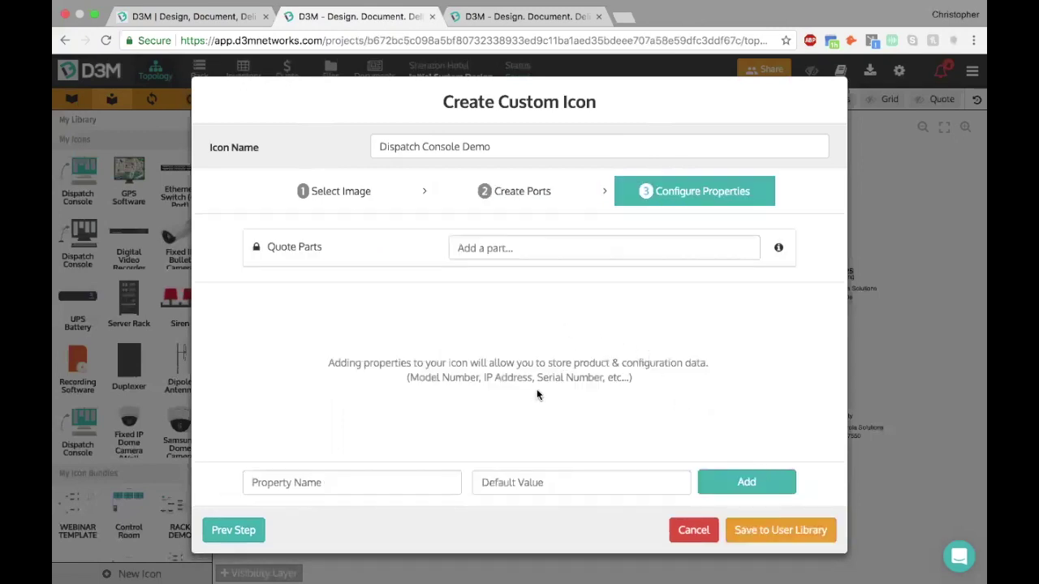
pyautogui.click(371, 484)
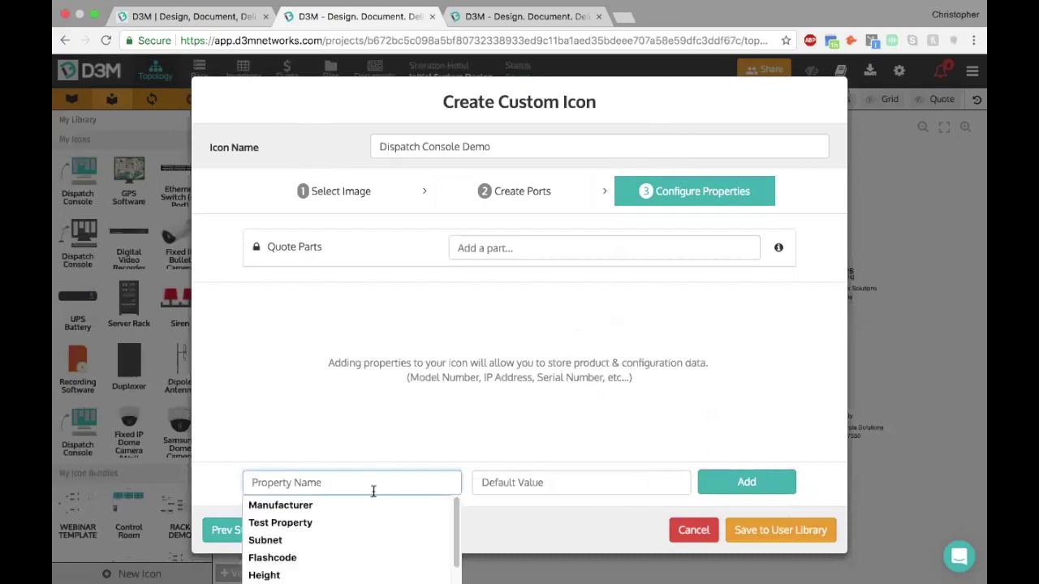
pyautogui.click(369, 500)
pyautogui.click(749, 479)
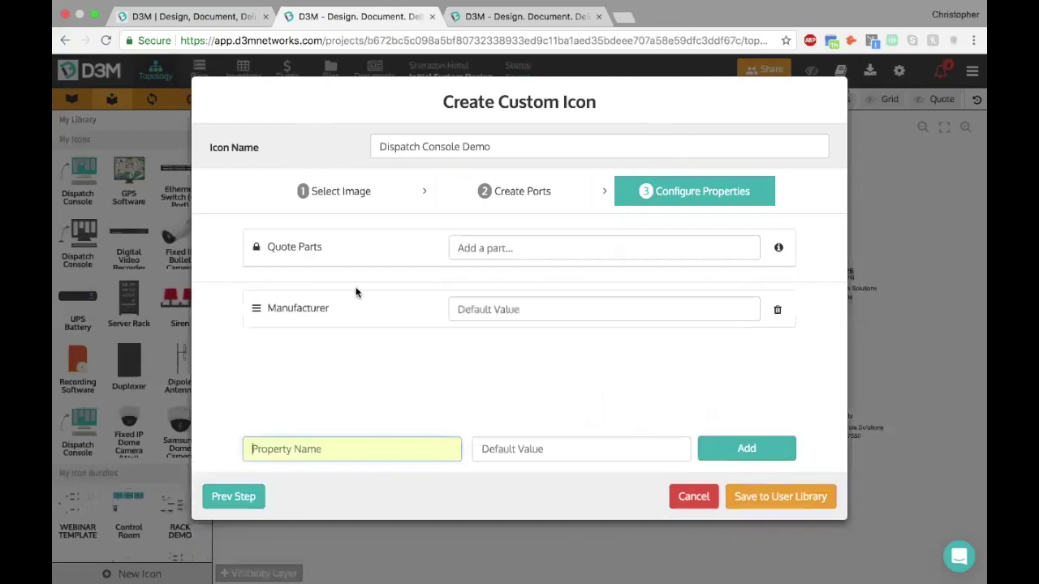
pyautogui.write('Model')
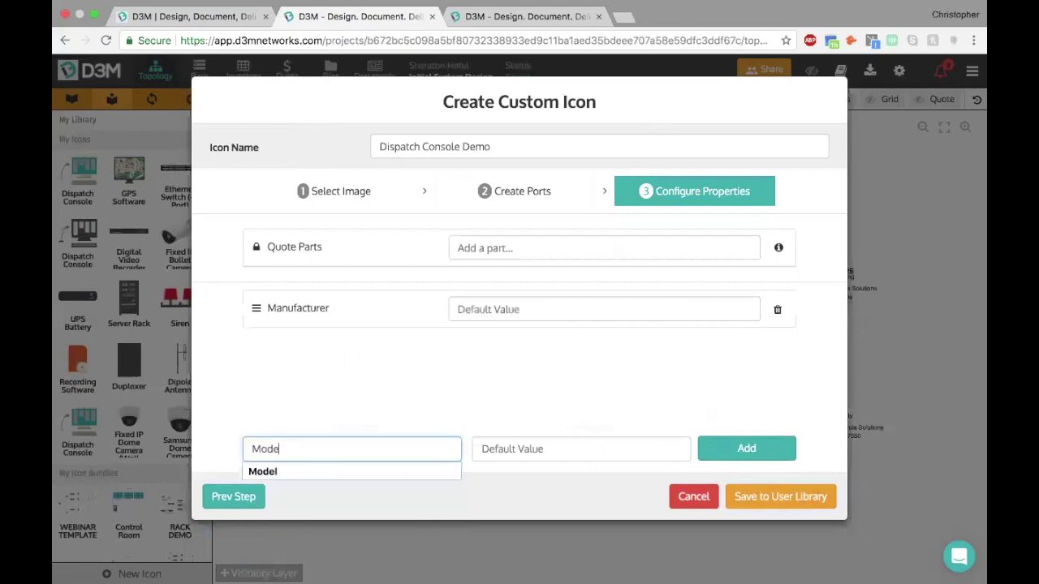
pyautogui.press('Return')
# Step: Add the IP Address and Colour properties to the custom icon
pyautogui.write('IP')
pyautogui.press('Down')
pyautogui.press('Return')
pyautogui.press('Return')
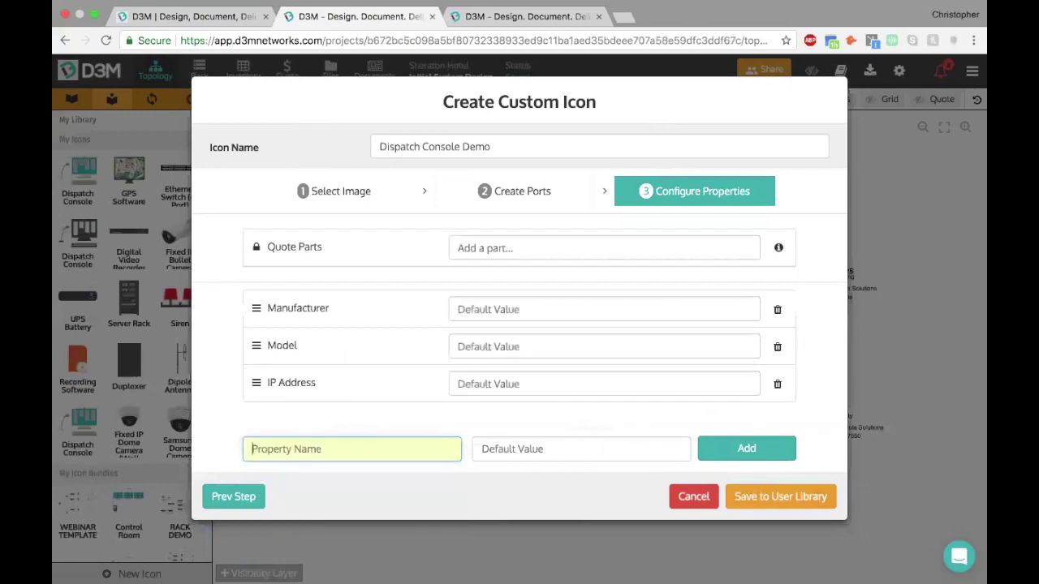
pyautogui.write('Colour')
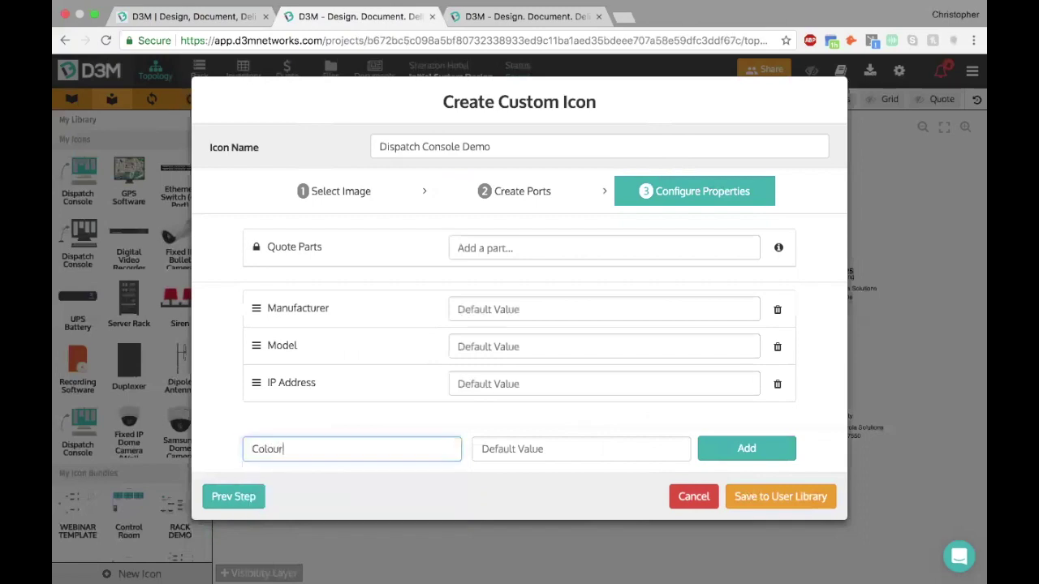
pyautogui.press('Return')
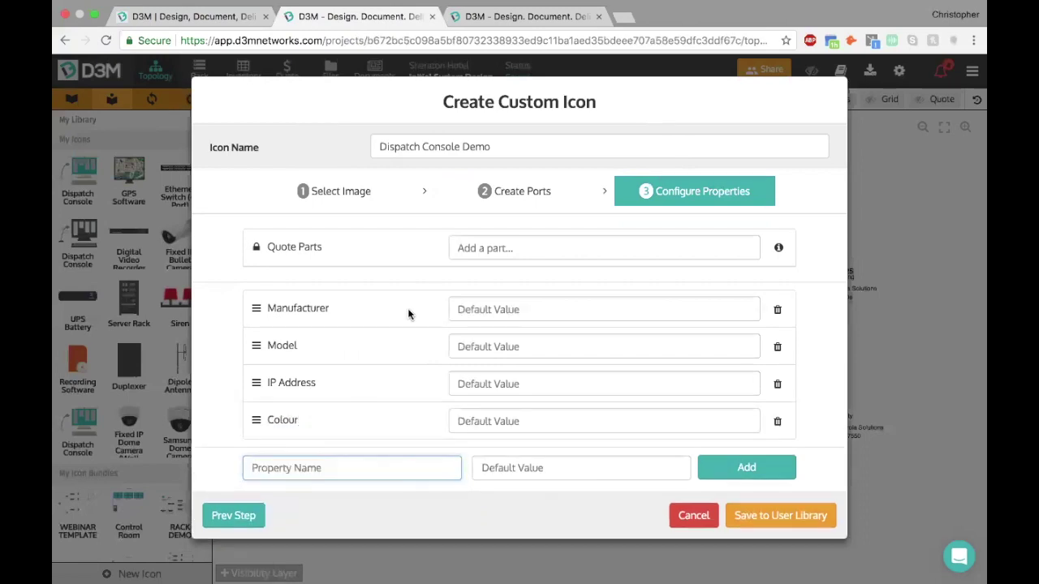
# Step: Set the default Manufacturer to Teldio and the default Model to TruFleet
pyautogui.click(483, 311)
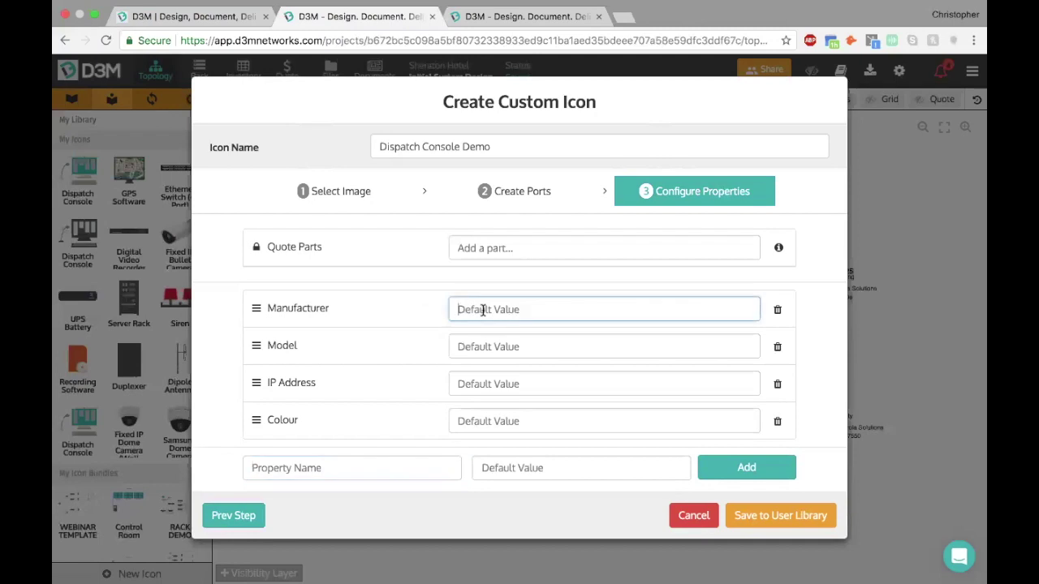
pyautogui.write('Teldio')
pyautogui.press('Tab')
pyautogui.write('Tru')
pyautogui.click(535, 381)
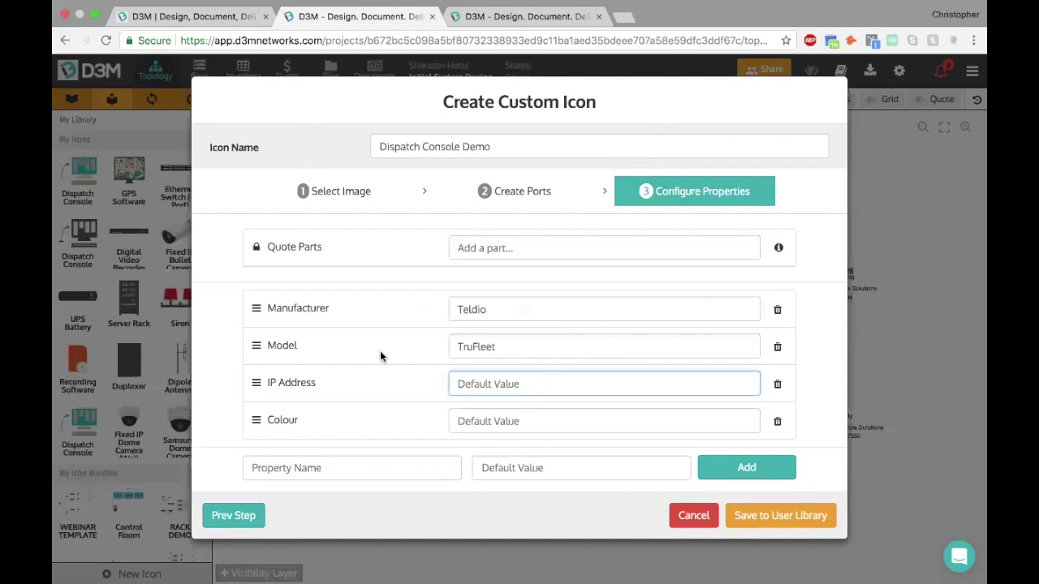
# Step: Add the quote part Y-TDC001 TruDispatch Console Package to the custom icon and save the icon to the user library
pyautogui.moveTo(254, 345)
pyautogui.mouseDown()
pyautogui.moveTo(257, 301)
pyautogui.moveTo(244, 339)
pyautogui.moveTo(258, 345)
pyautogui.mouseUp()
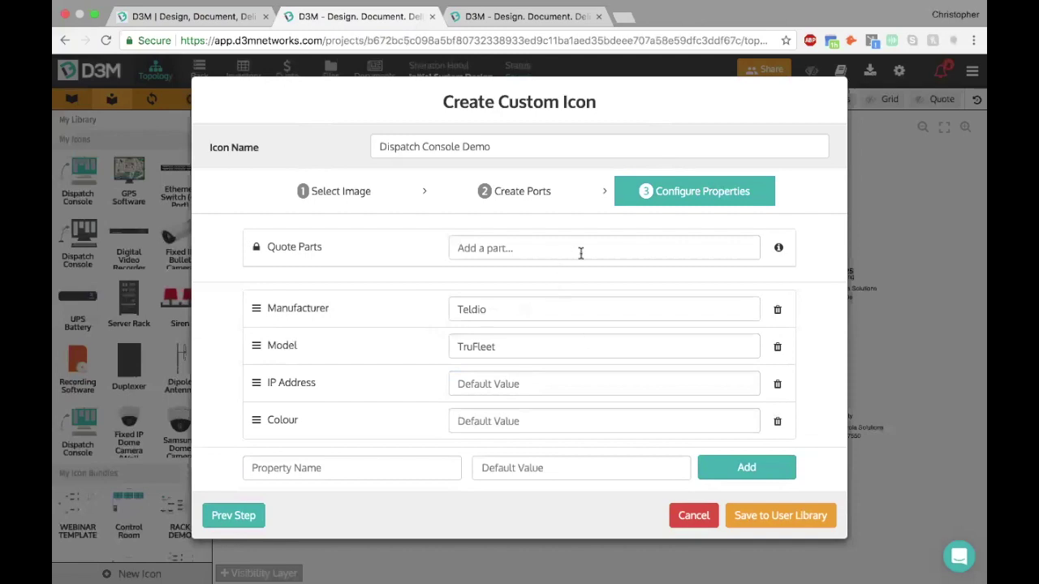
pyautogui.click(633, 254)
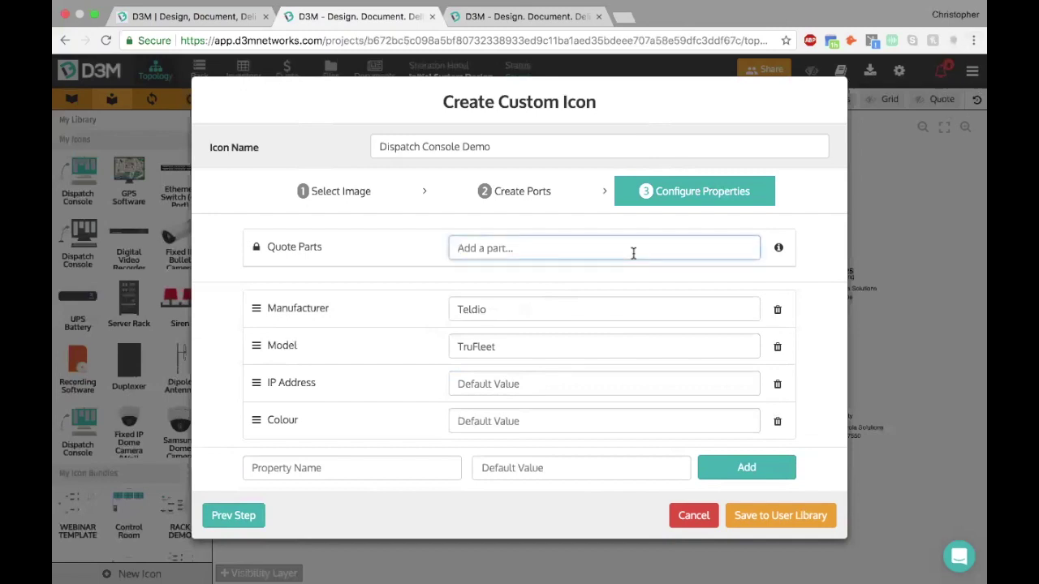
pyautogui.write('dispat')
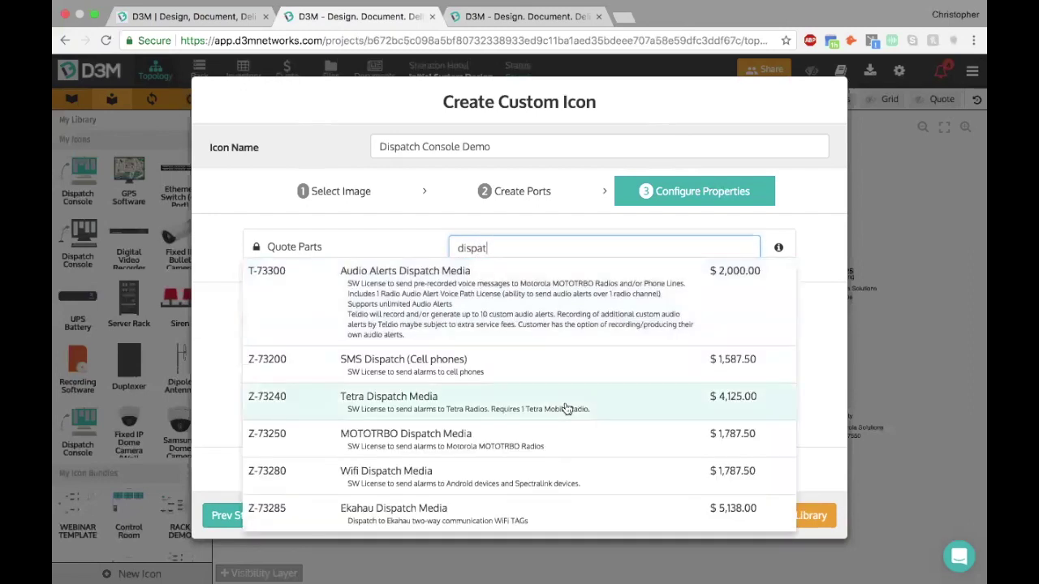
pyautogui.write('ch console')
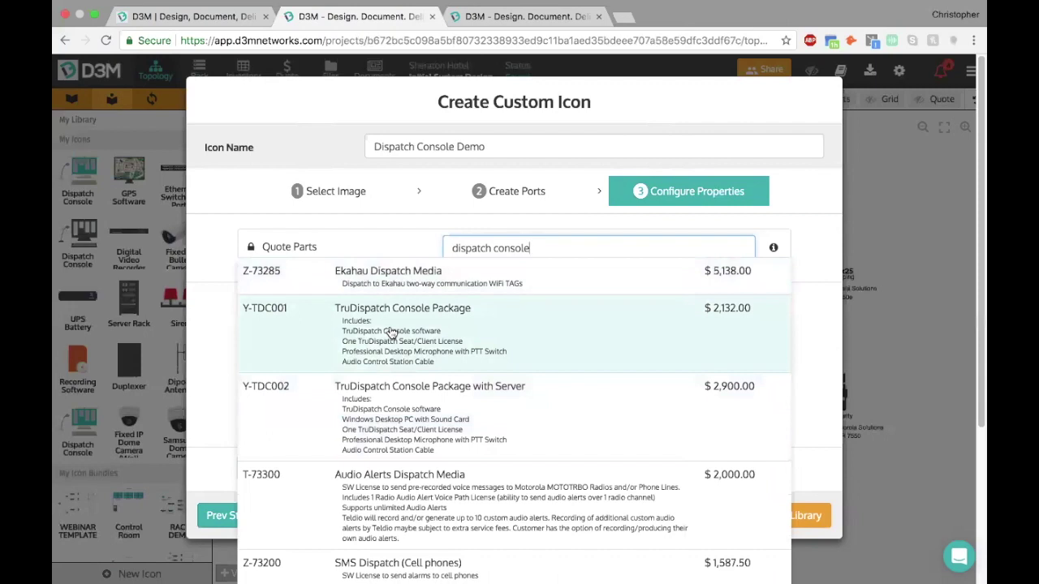
pyautogui.click(390, 333)
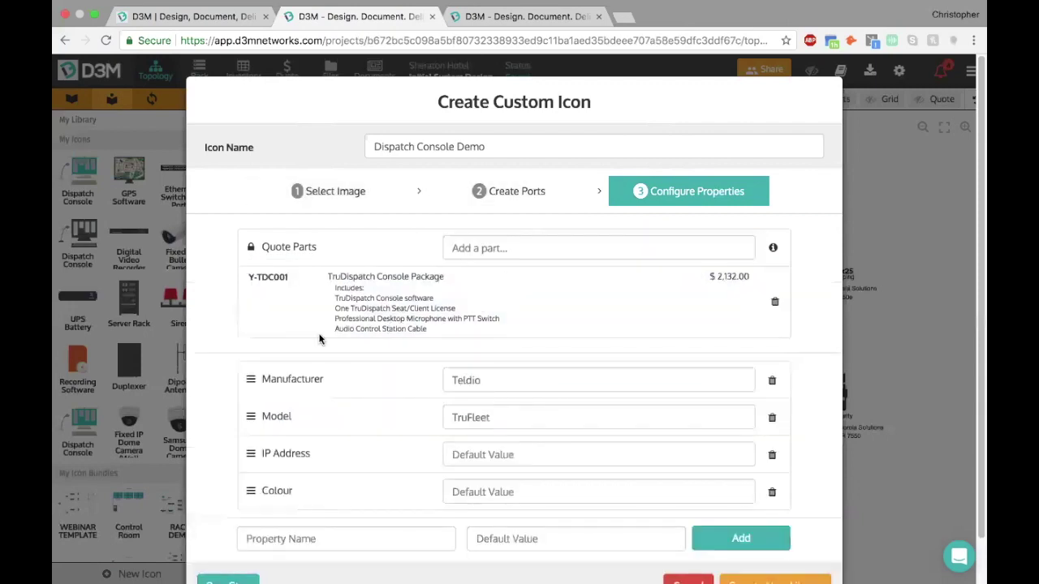
pyautogui.scroll(-1, 367, 333)
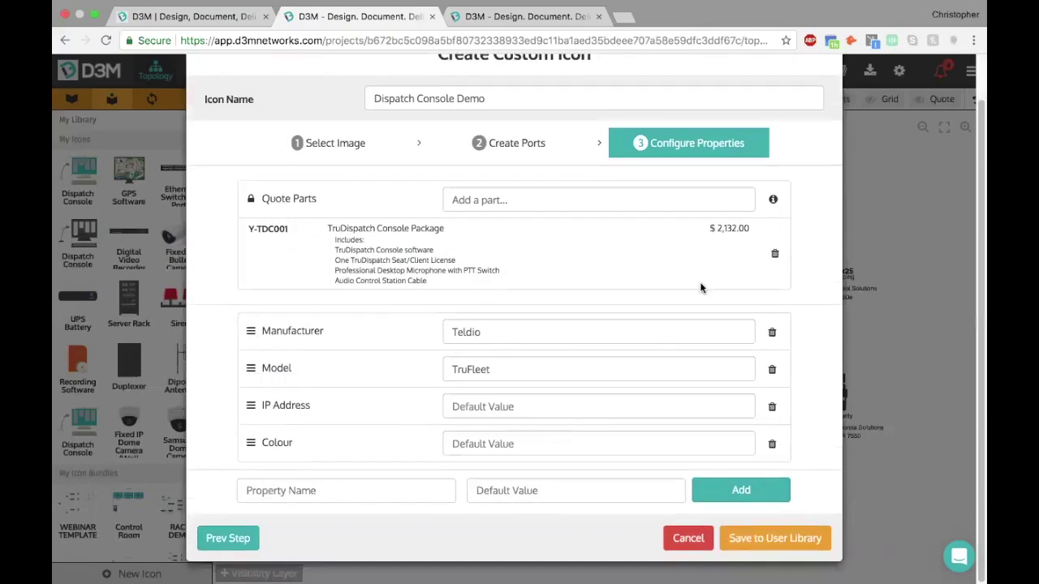
pyautogui.click(800, 539)
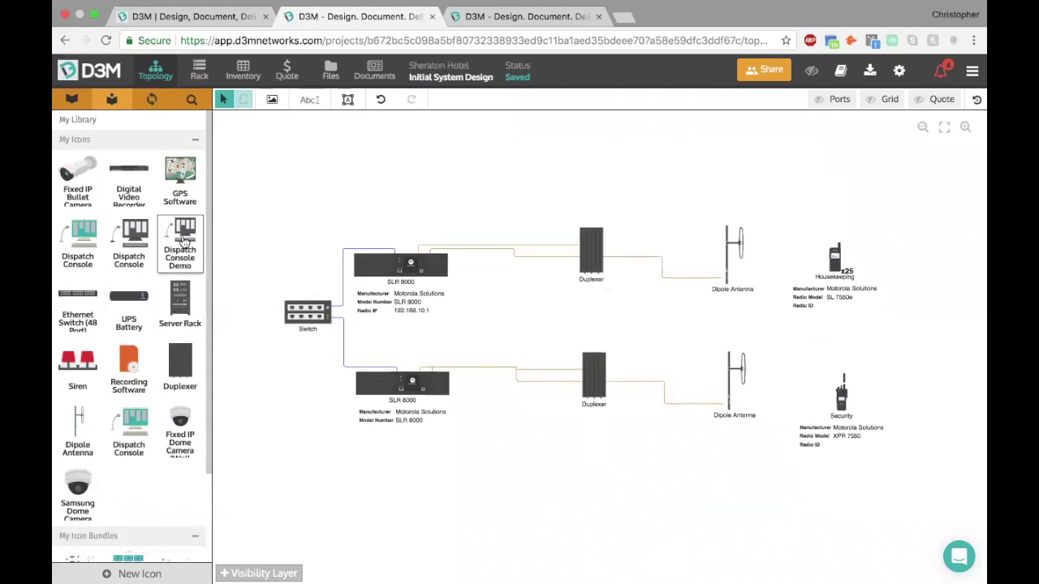
# Step: Place the Dispatch Console Demo icon from the personal library onto the topology, above the switch
pyautogui.click(78, 106)
pyautogui.click(112, 101)
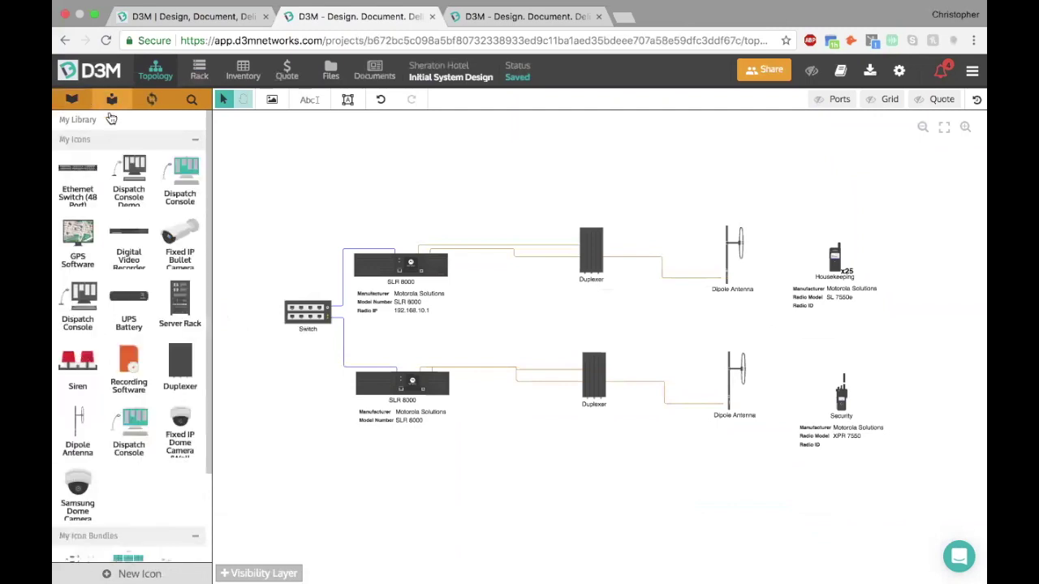
pyautogui.moveTo(128, 180); pyautogui.dragTo(334, 136)
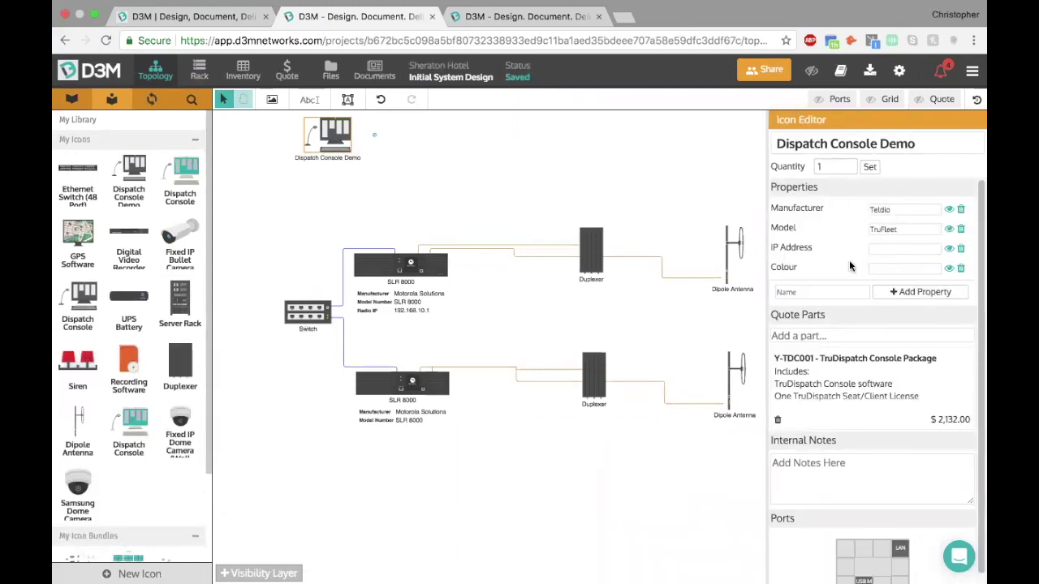
# Step: Wire the Dispatch Console Demo's LAN port to the switch with ports shown, and move the console to the switch's upper left
pyautogui.click(837, 101)
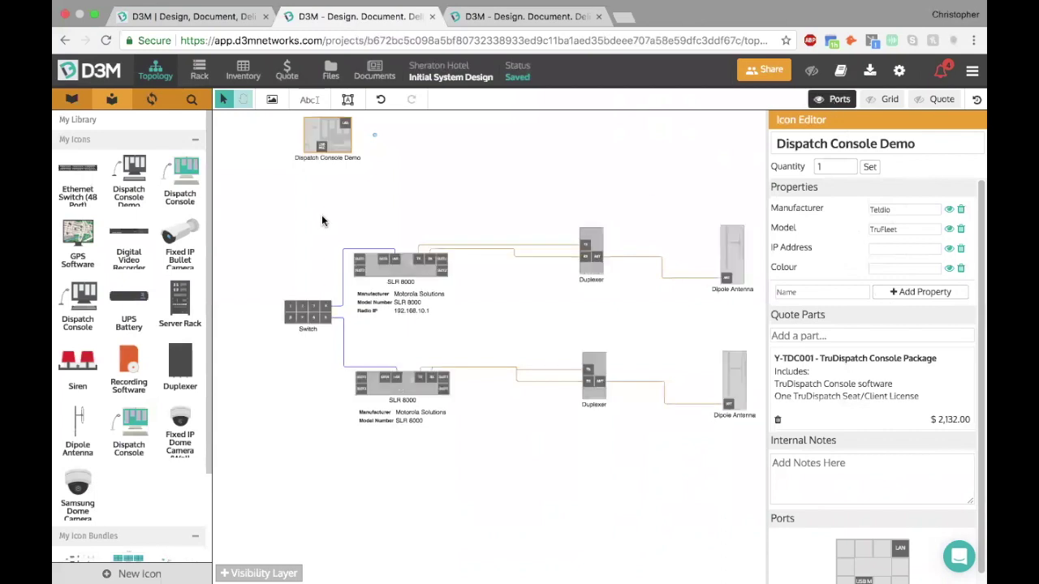
pyautogui.moveTo(345, 125); pyautogui.dragTo(288, 302)
pyautogui.click(389, 213)
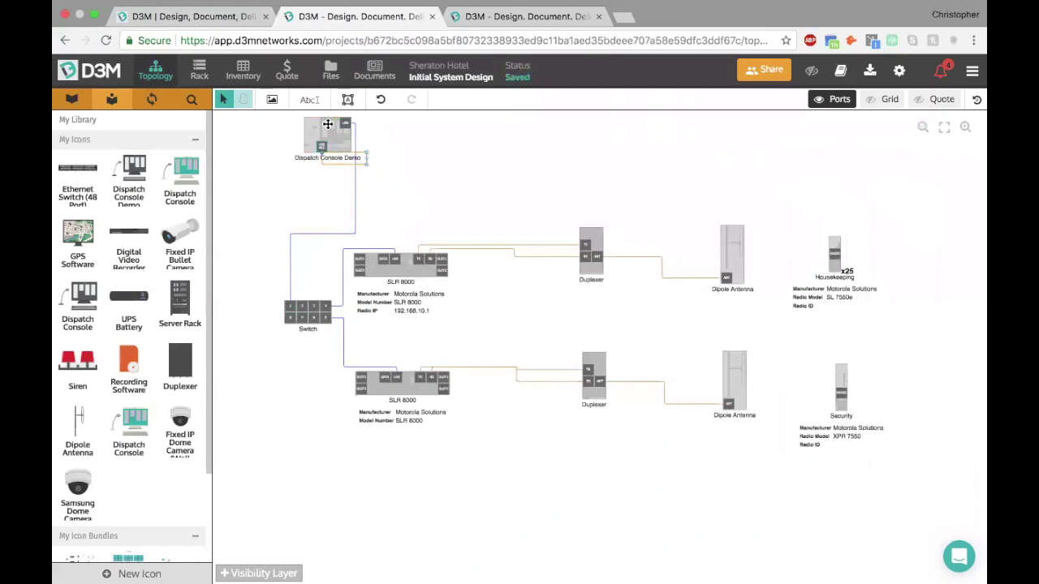
pyautogui.moveTo(325, 137); pyautogui.dragTo(261, 160)
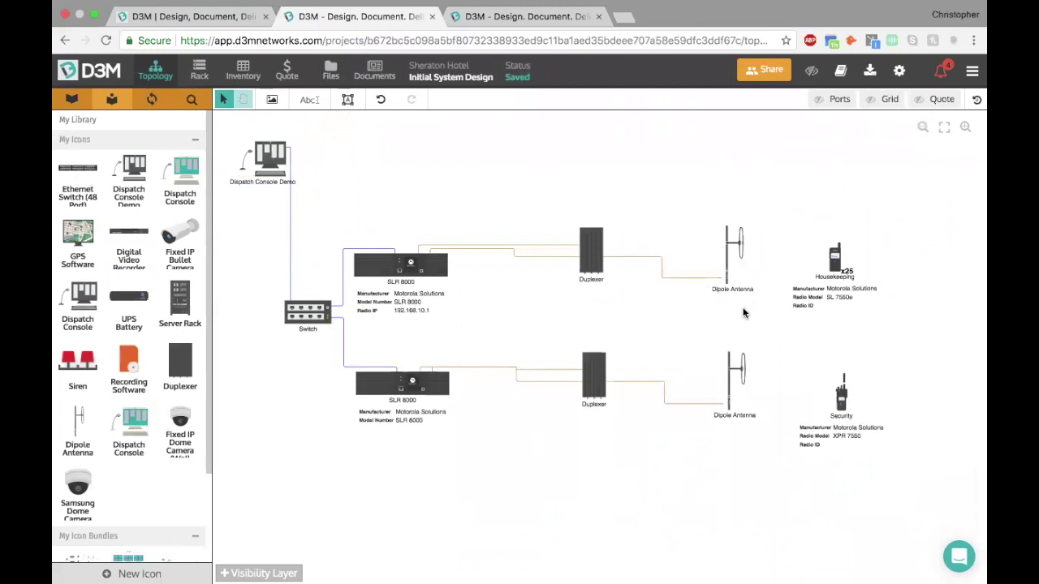
pyautogui.moveTo(224, 178); pyautogui.dragTo(212, 237)
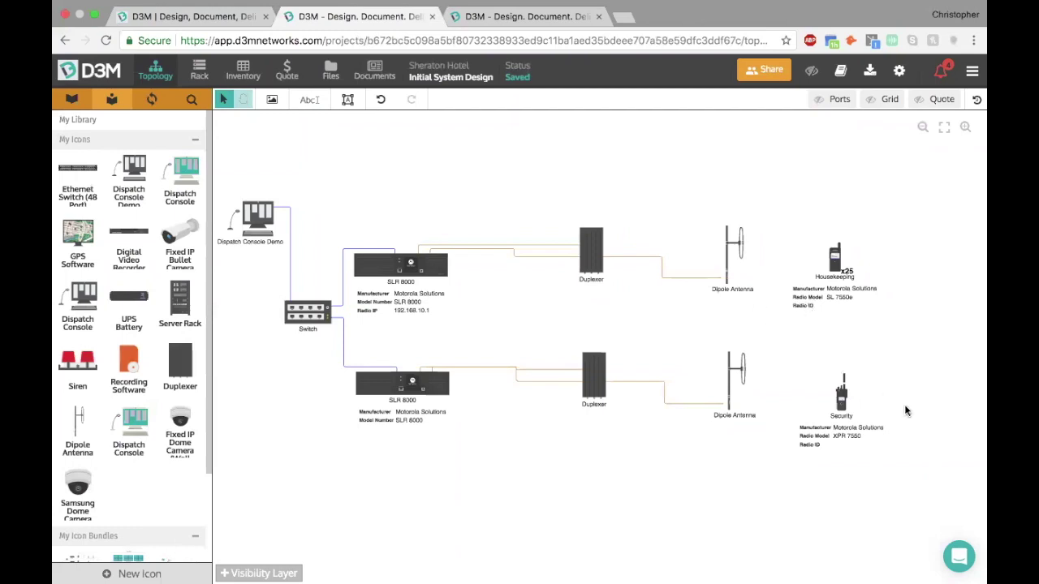
# Step: Search the help center for "create icon" and open the article Creating a New Icon
pyautogui.click(961, 561)
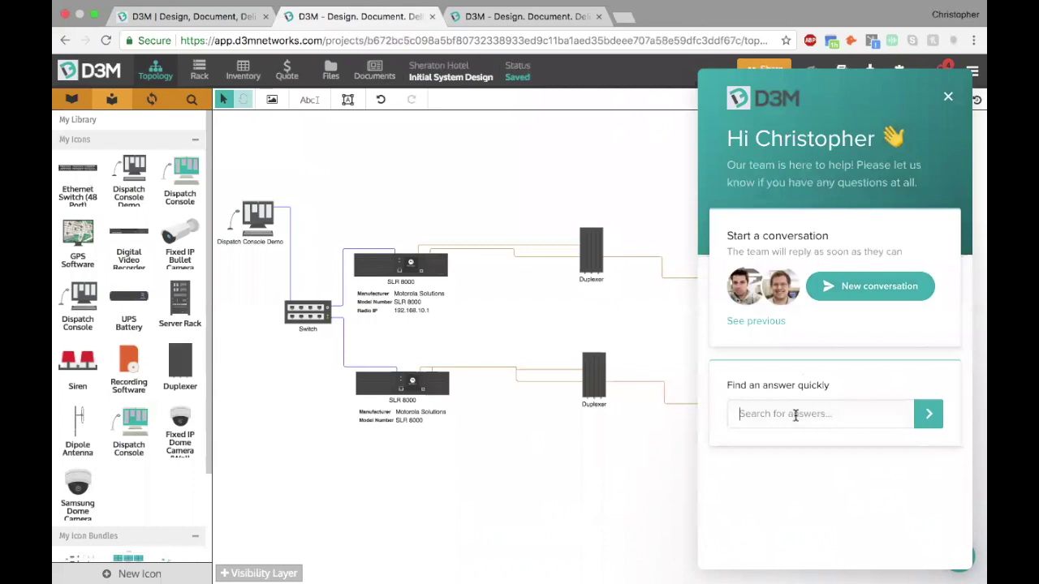
pyautogui.write('create icon')
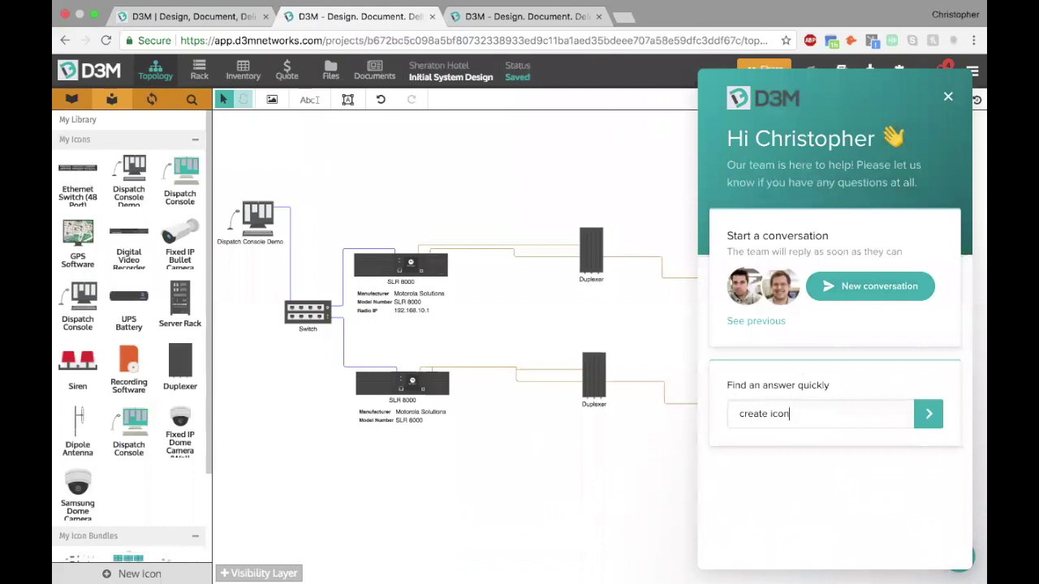
pyautogui.press('Return')
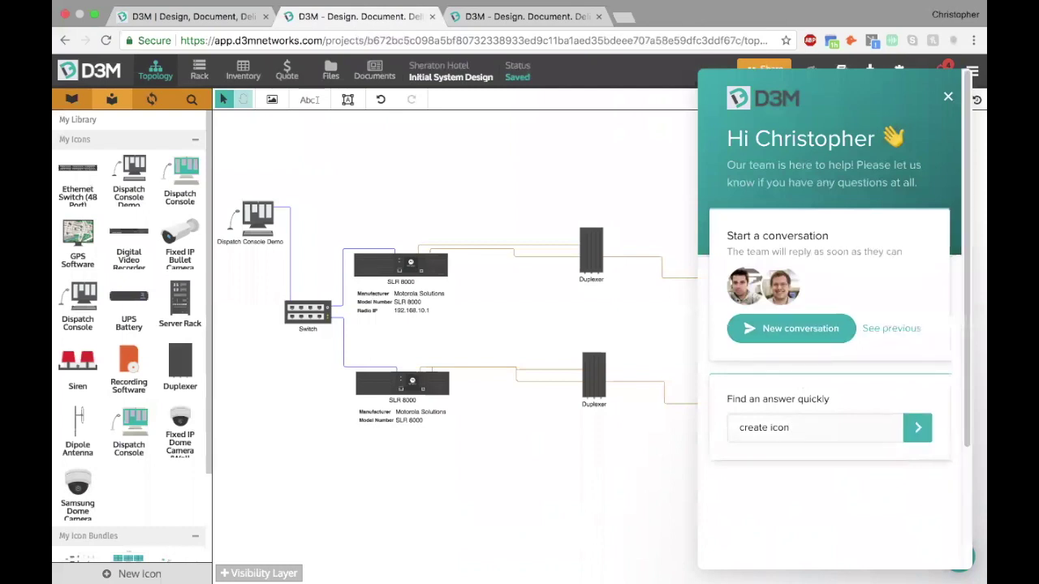
pyautogui.scroll(-3, 857, 428)
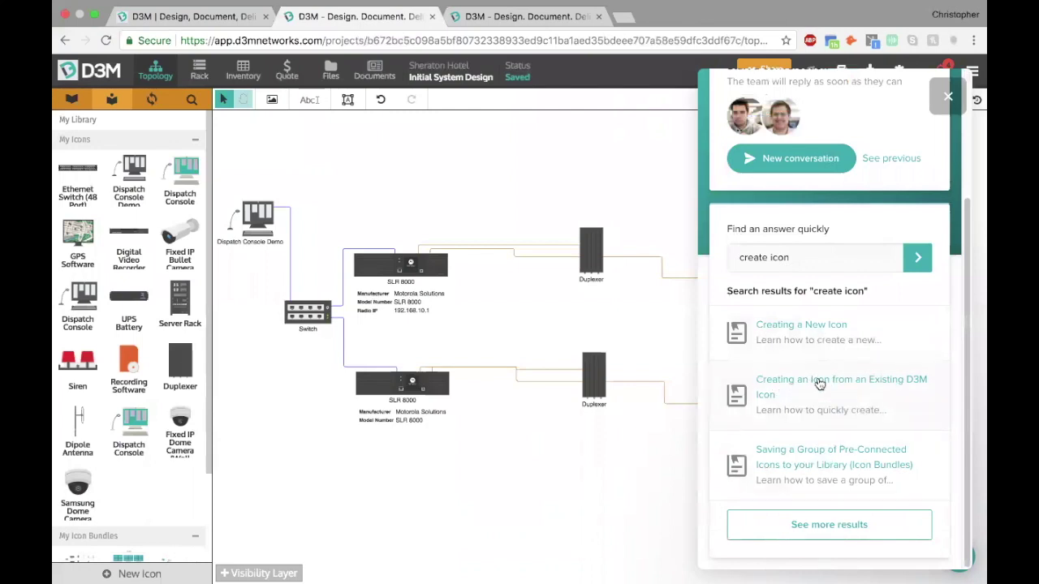
pyautogui.click(808, 329)
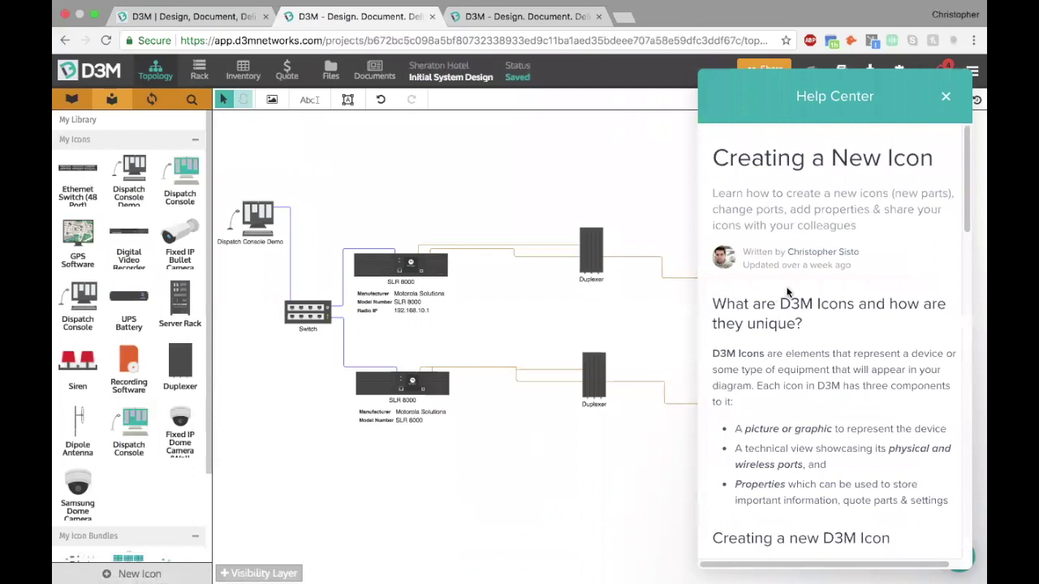
# Step: Read through the Creating a New Icon article from start to end and close the help center
pyautogui.scroll(-5, 884, 283)
pyautogui.scroll(5, 884, 282)
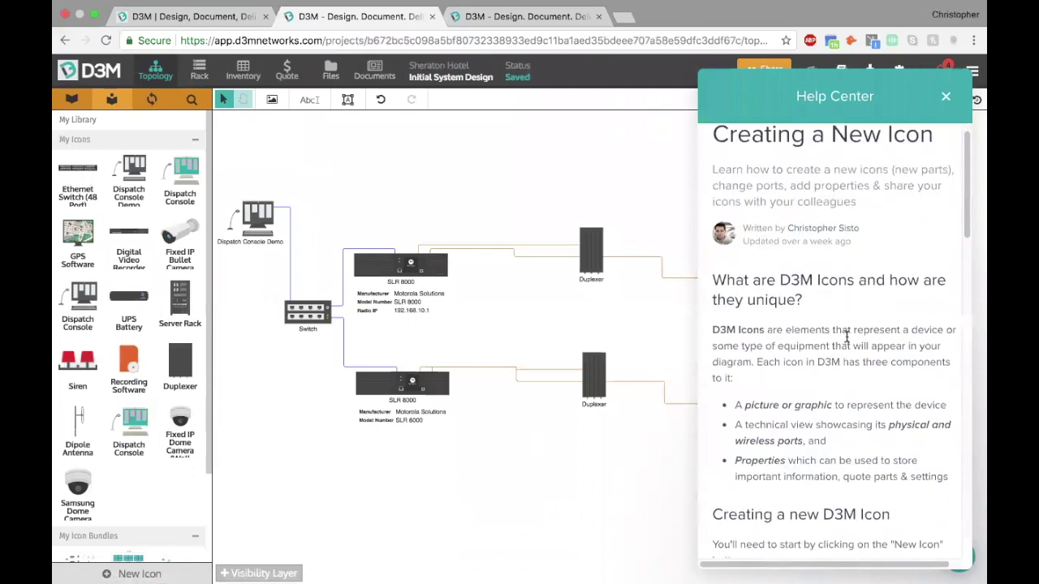
pyautogui.scroll(-15, 847, 336)
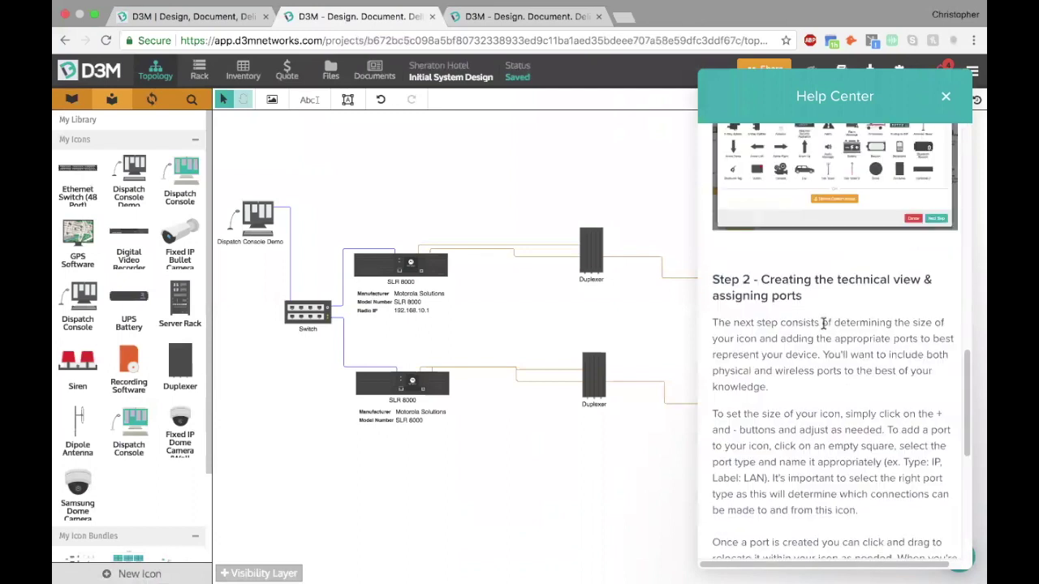
pyautogui.scroll(-7, 824, 323)
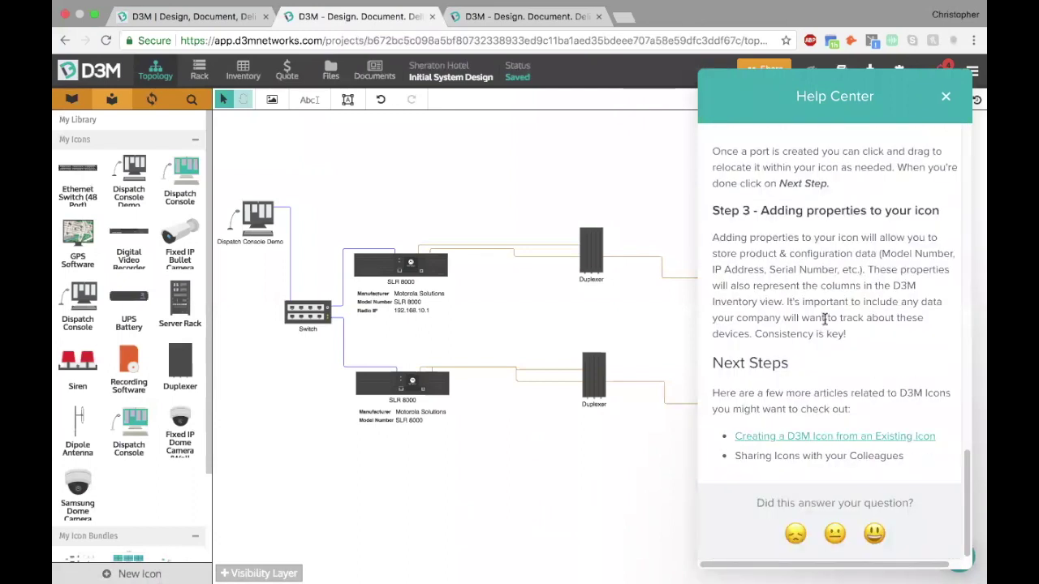
pyautogui.scroll(20, 827, 321)
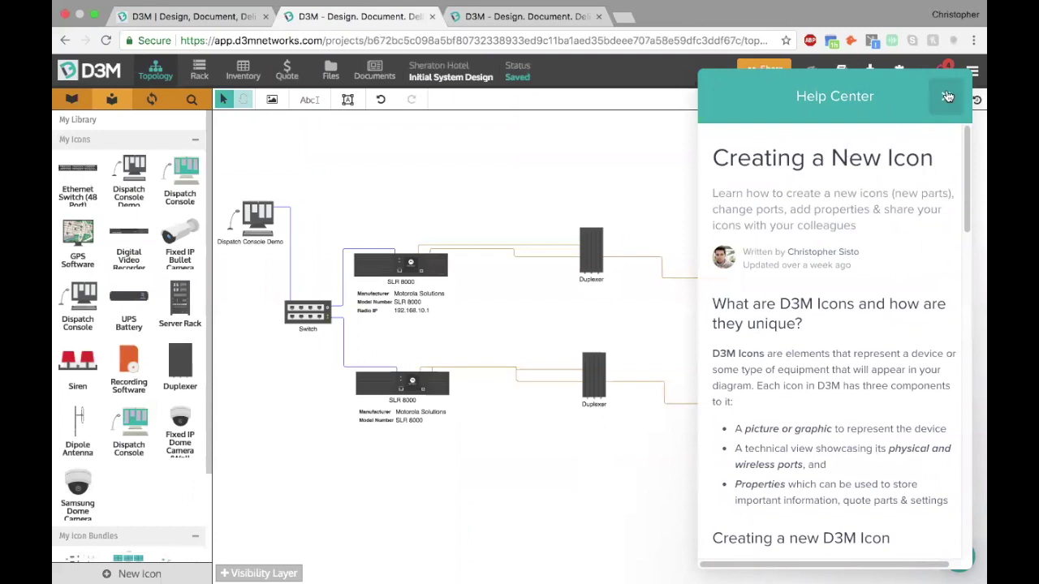
pyautogui.click(947, 97)
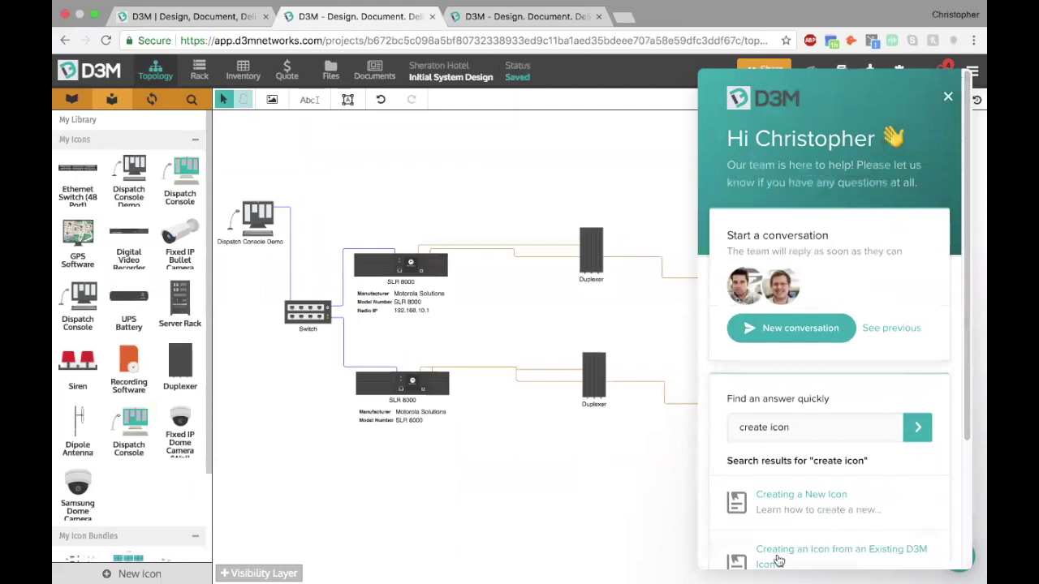
pyautogui.click(947, 96)
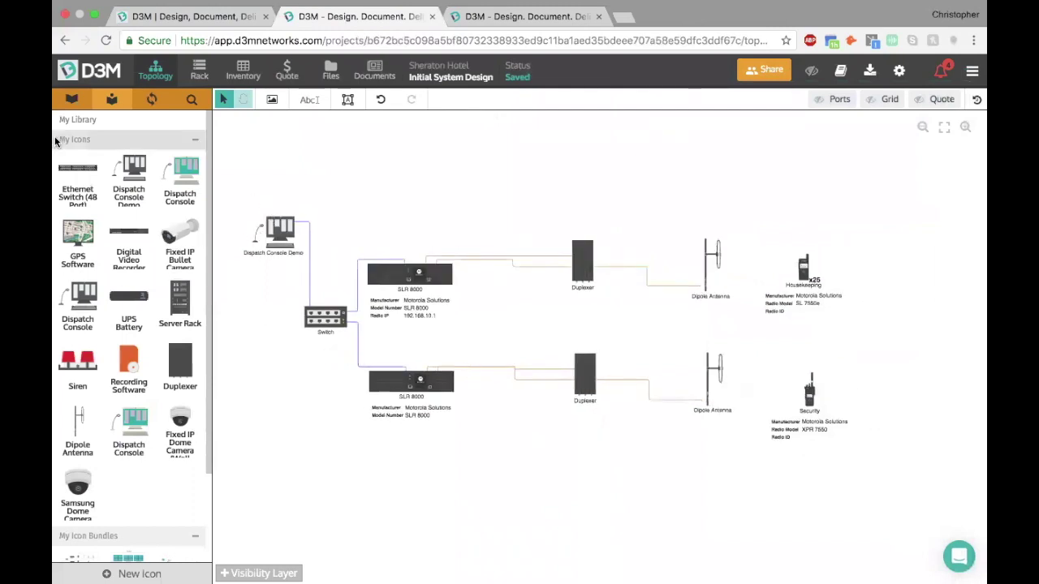
# Step: Start a custom icon based on the organization library's Duplexer, check its image and ports, and proceed to configuring properties
pyautogui.click(71, 100)
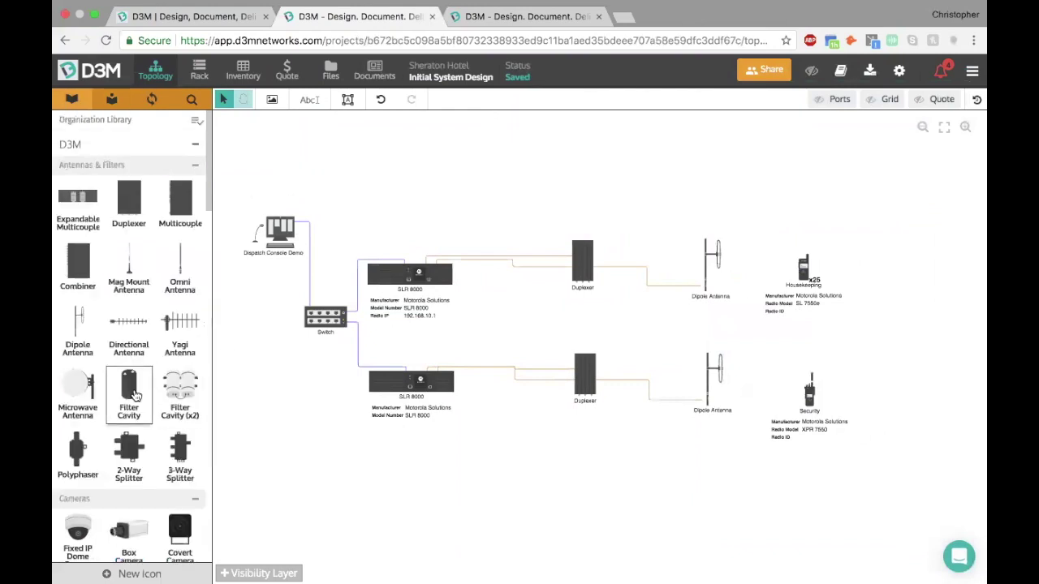
pyautogui.scroll(-3, 136, 395)
pyautogui.scroll(3, 134, 381)
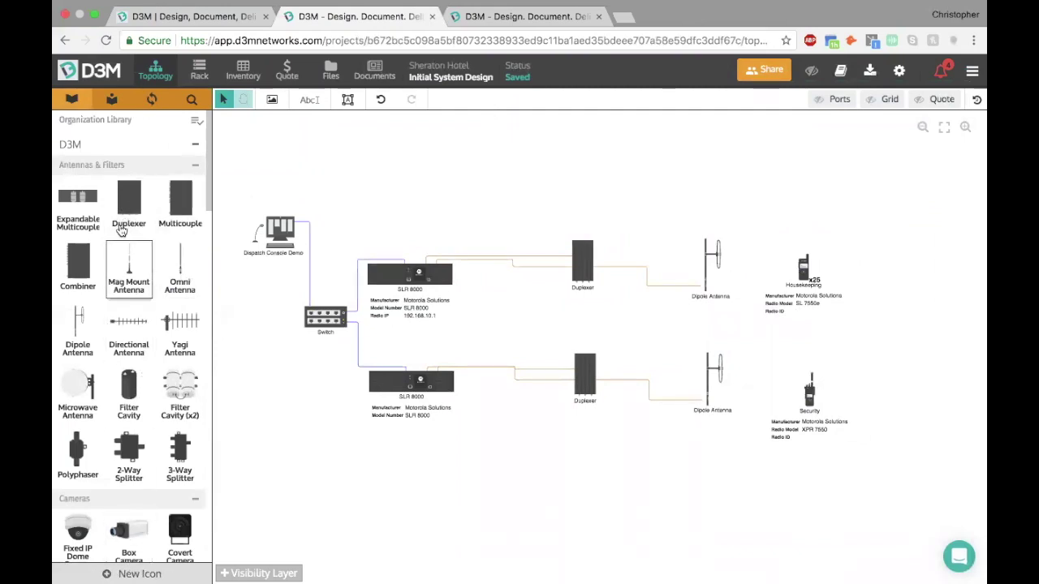
pyautogui.click(145, 573)
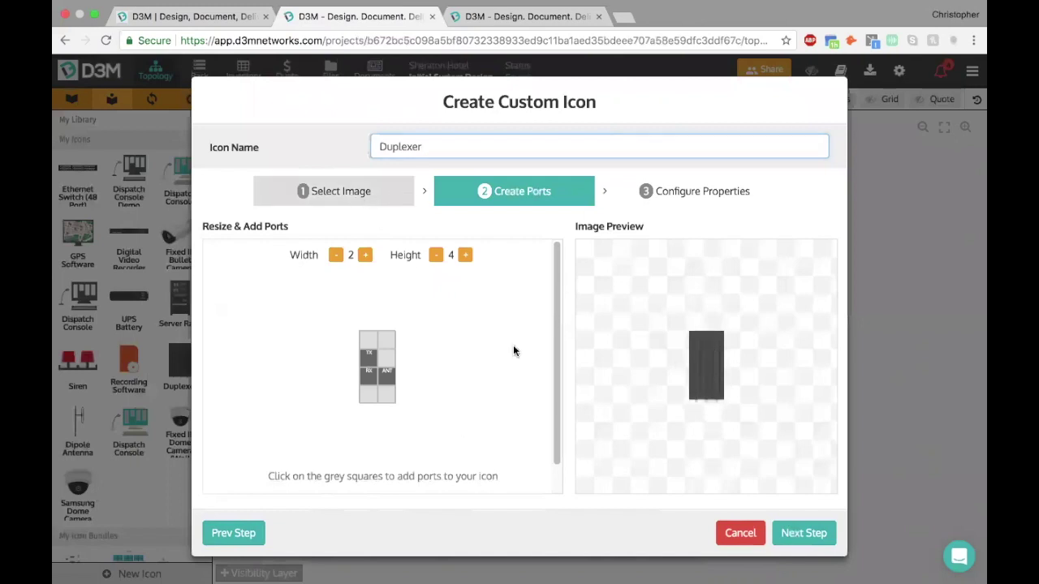
pyautogui.click(341, 191)
pyautogui.click(536, 197)
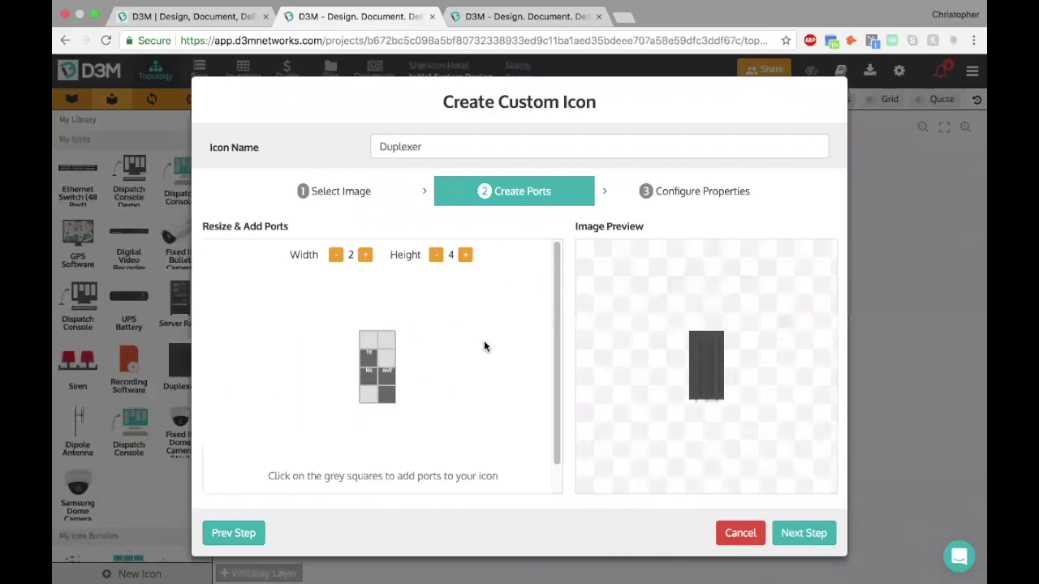
pyautogui.click(703, 193)
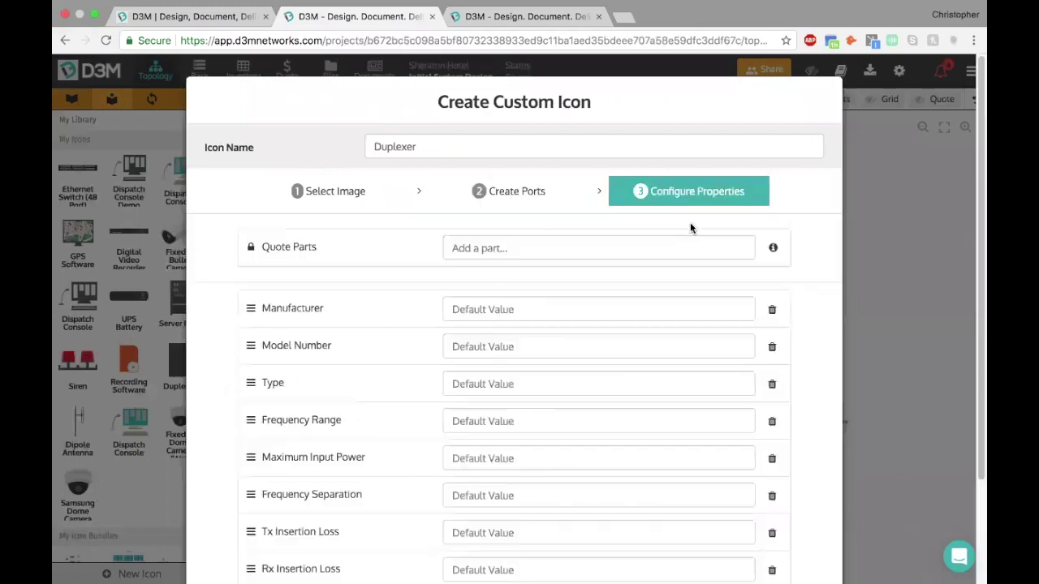
# Step: Rename the custom icon to EMR ABC Duplexer
pyautogui.click(414, 149)
pyautogui.doubleClick(413, 148)
pyautogui.write('EMR ABC')
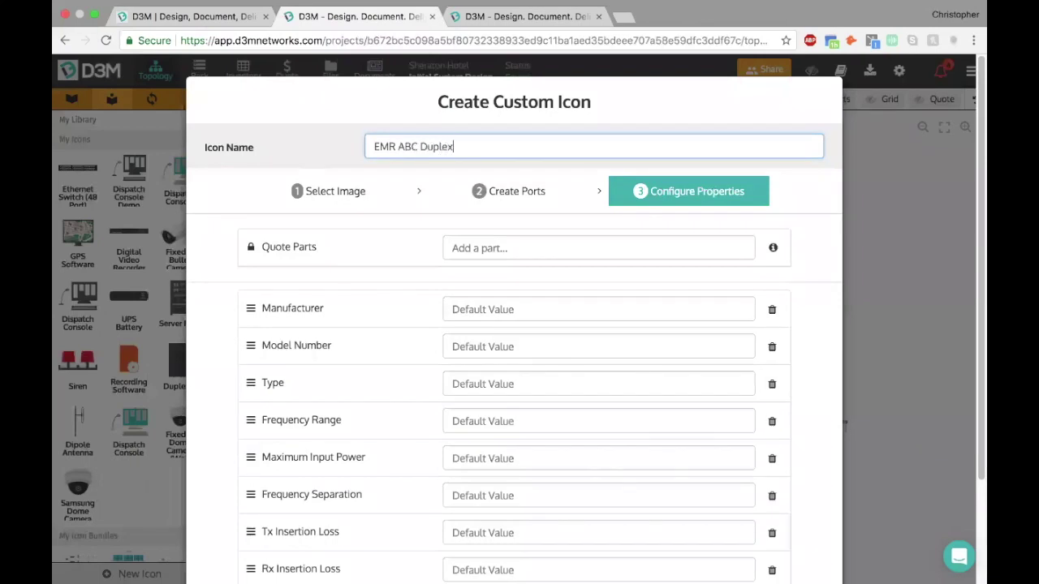
# Step: Set the duplexer icon's default Manufacturer to EMR Corp and its default Model Number to ABC
pyautogui.click(474, 310)
pyautogui.write('E')
pyautogui.click(452, 347)
pyautogui.write('ABC')
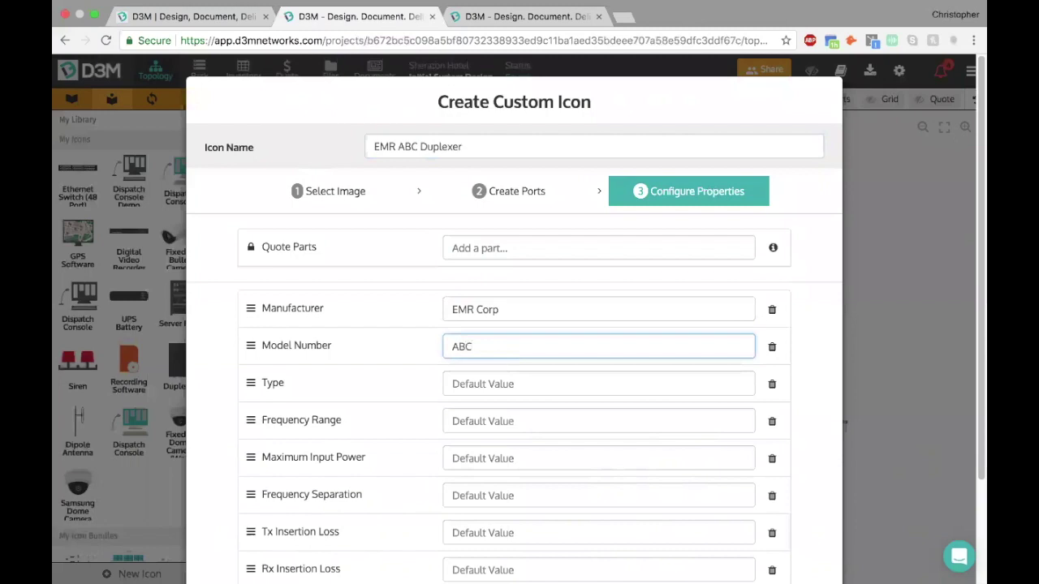
pyautogui.scroll(-2, 477, 316)
pyautogui.click(477, 342)
pyautogui.click(483, 320)
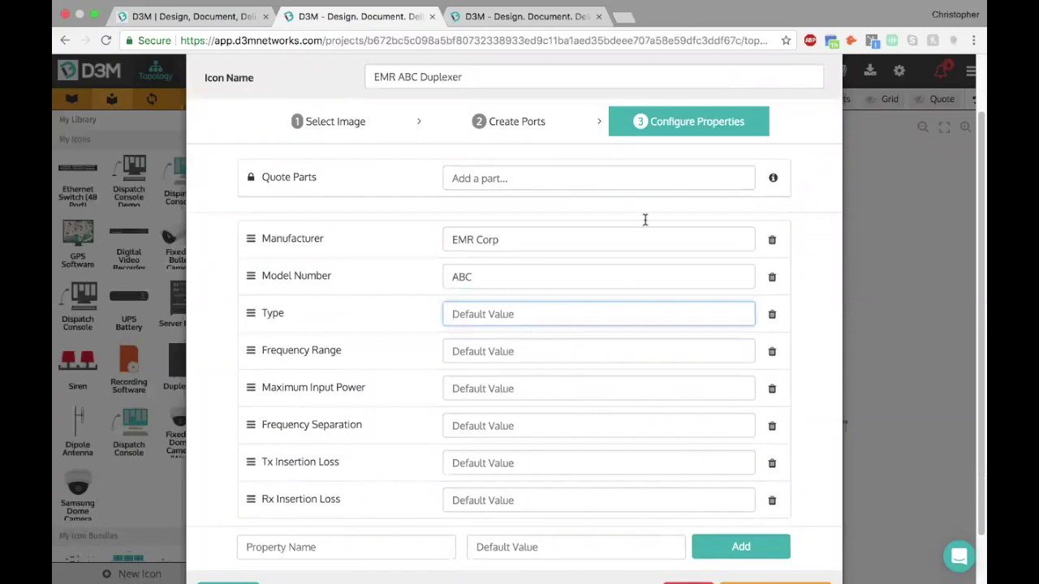
pyautogui.scroll(-2, 626, 367)
pyautogui.scroll(3, 649, 324)
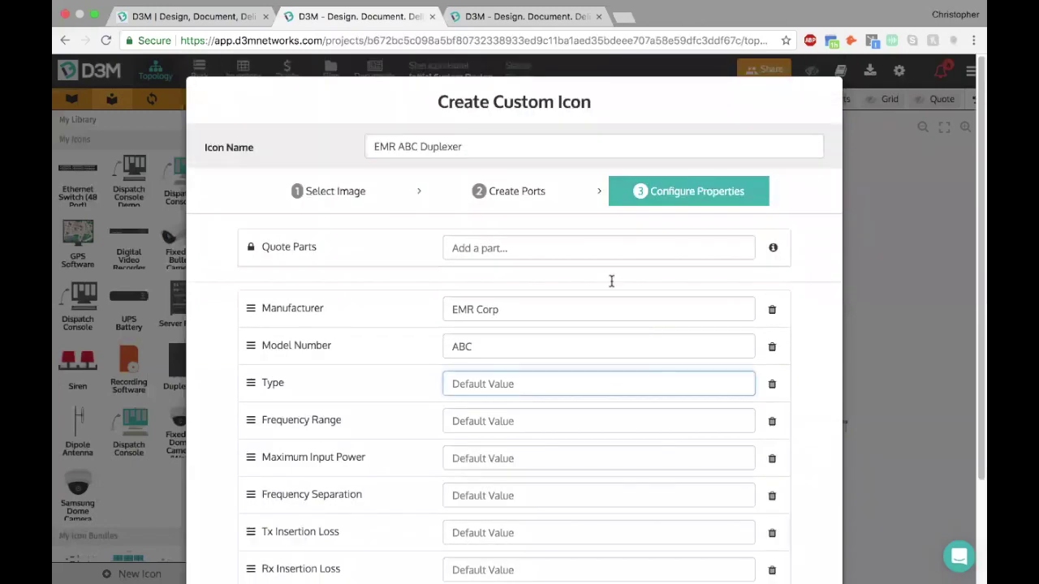
# Step: Add the quote part R-344432 Duplexer to the EMR ABC Duplexer icon and save it to the user library
pyautogui.click(448, 250)
pyautogui.write('duple')
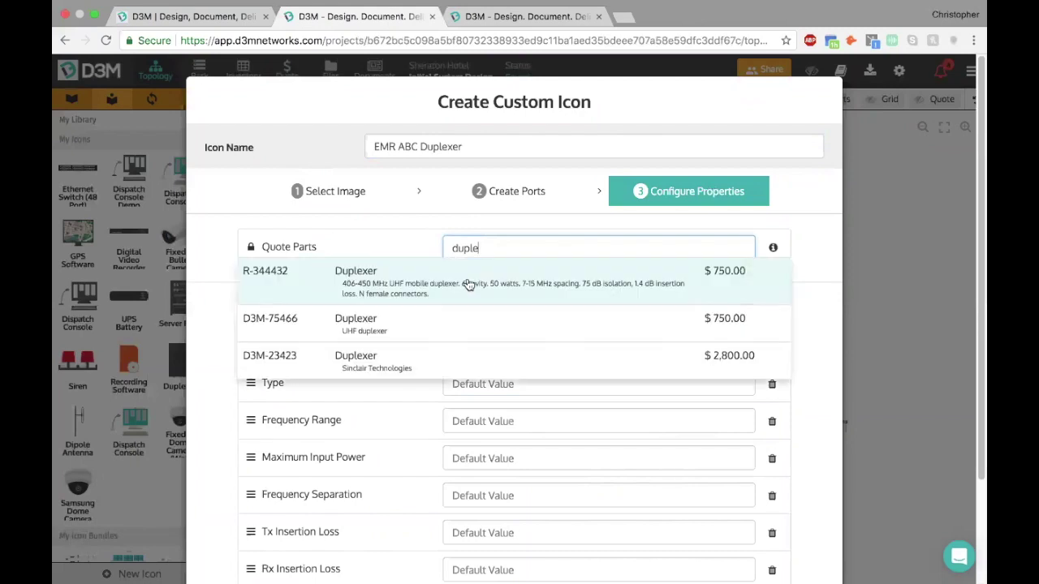
pyautogui.click(468, 284)
pyautogui.scroll(-3, 624, 464)
pyautogui.click(756, 538)
pyautogui.scroll(-1, 179, 382)
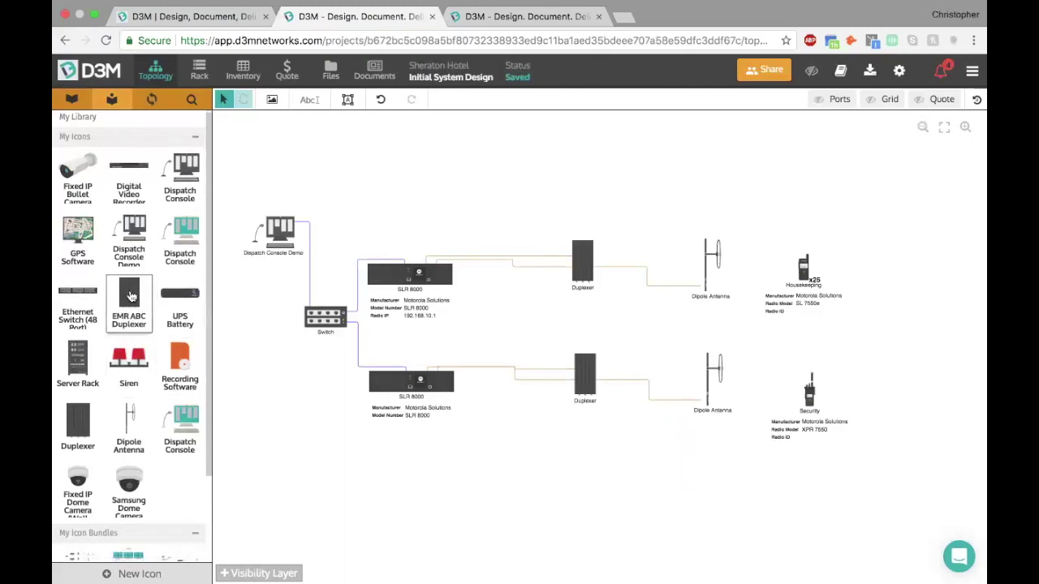
# Step: Place a trial EMR ABC Duplexer above the upper SLR 8000, check its properties and quote part, and delete it from the topology
pyautogui.moveTo(143, 324); pyautogui.dragTo(467, 190)
pyautogui.click(468, 192)
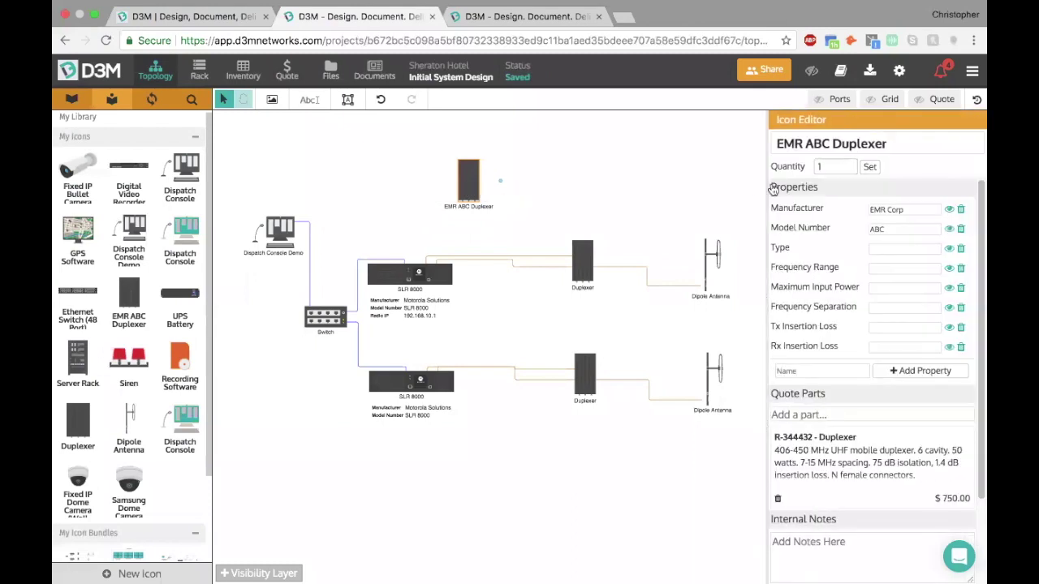
pyautogui.click(130, 316)
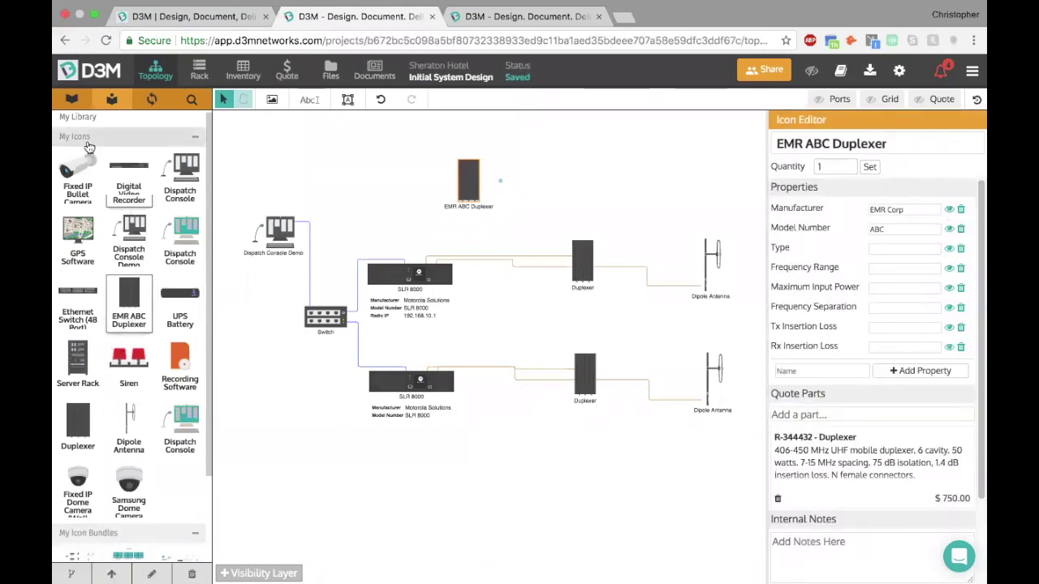
pyautogui.click(544, 167)
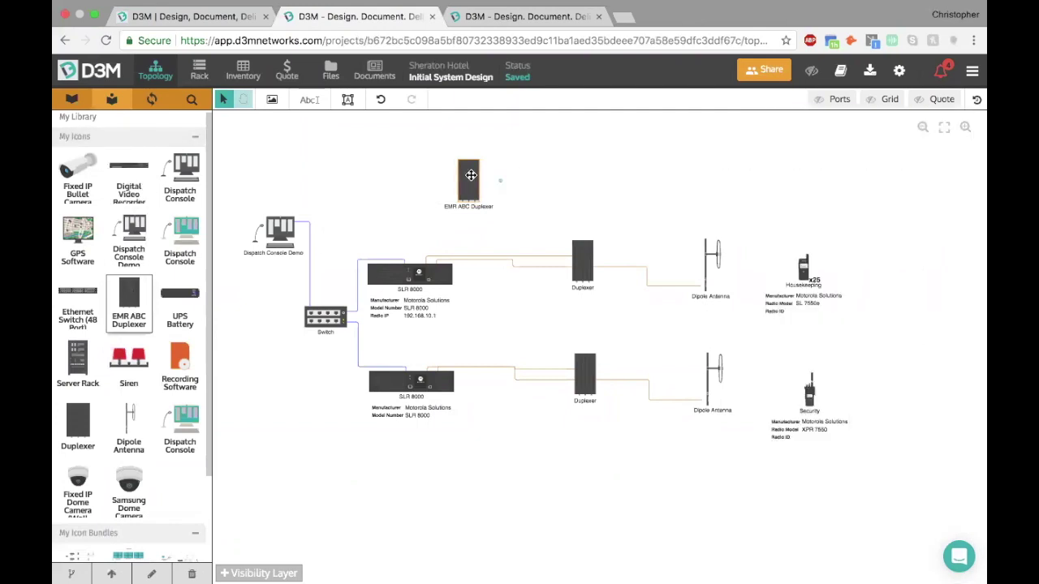
pyautogui.press('Delete')
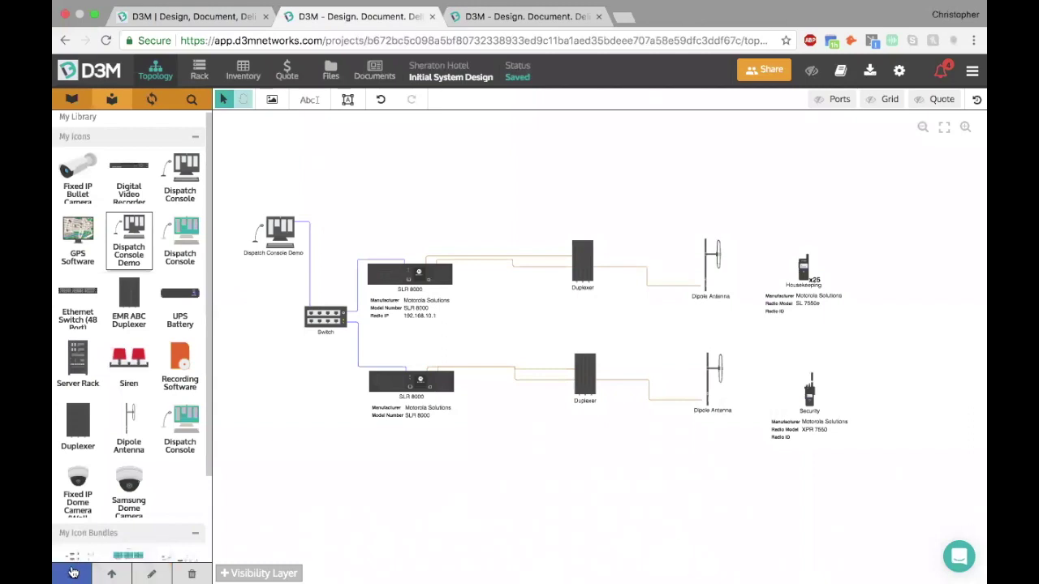
# Step: Request promotion of the Dispatch Console Demo icon to the organization's library
pyautogui.click(114, 573)
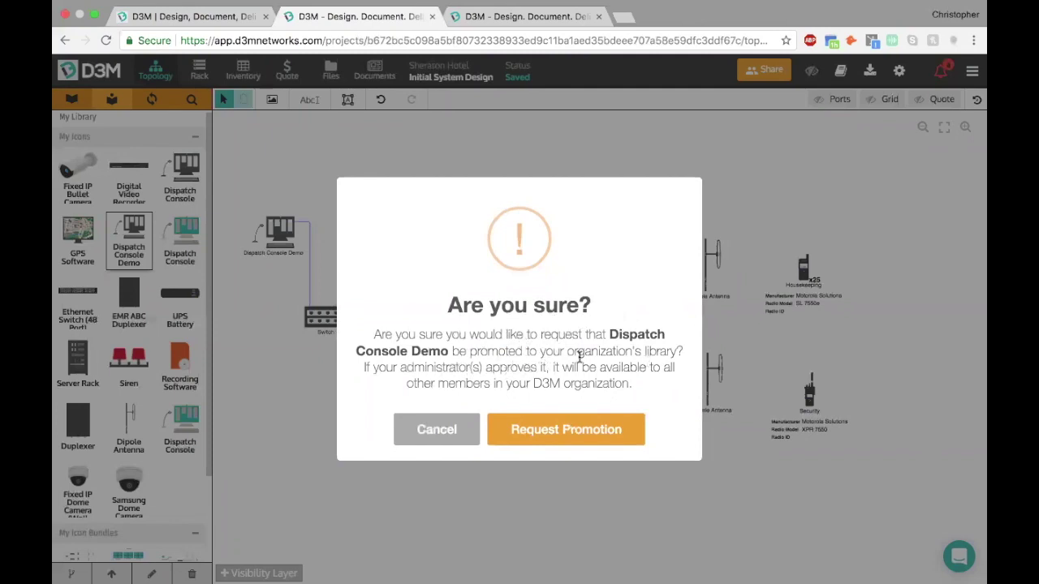
pyautogui.click(563, 429)
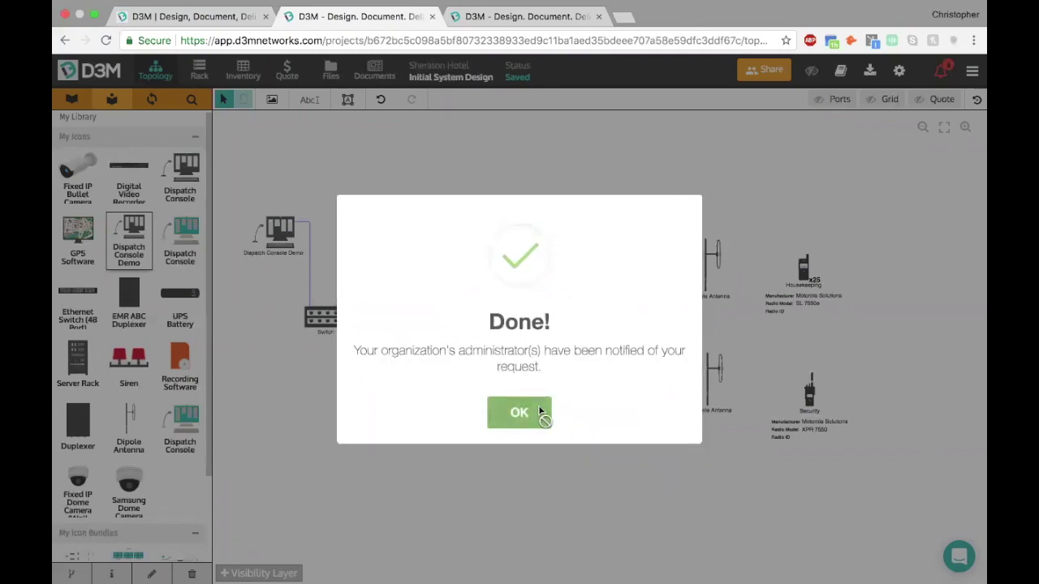
pyautogui.click(543, 412)
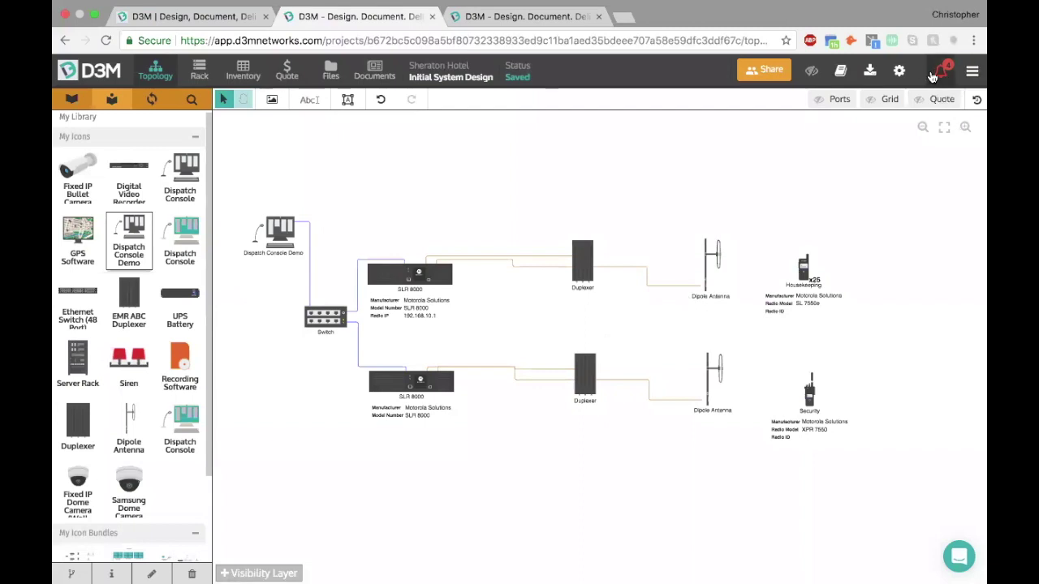
# Step: Switch to the organization's library page and show the Requested Promotions
pyautogui.click(525, 17)
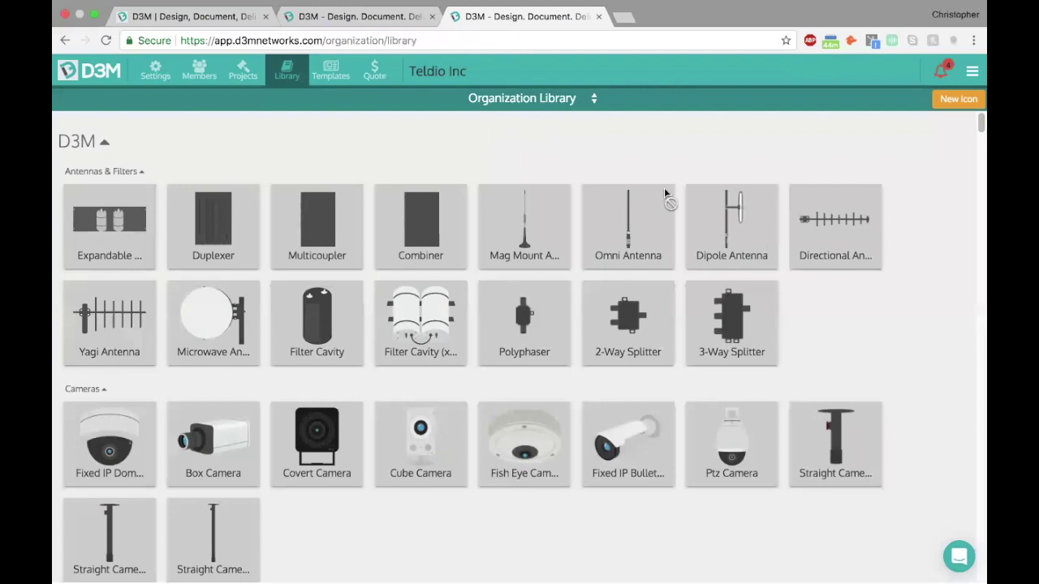
pyautogui.click(973, 70)
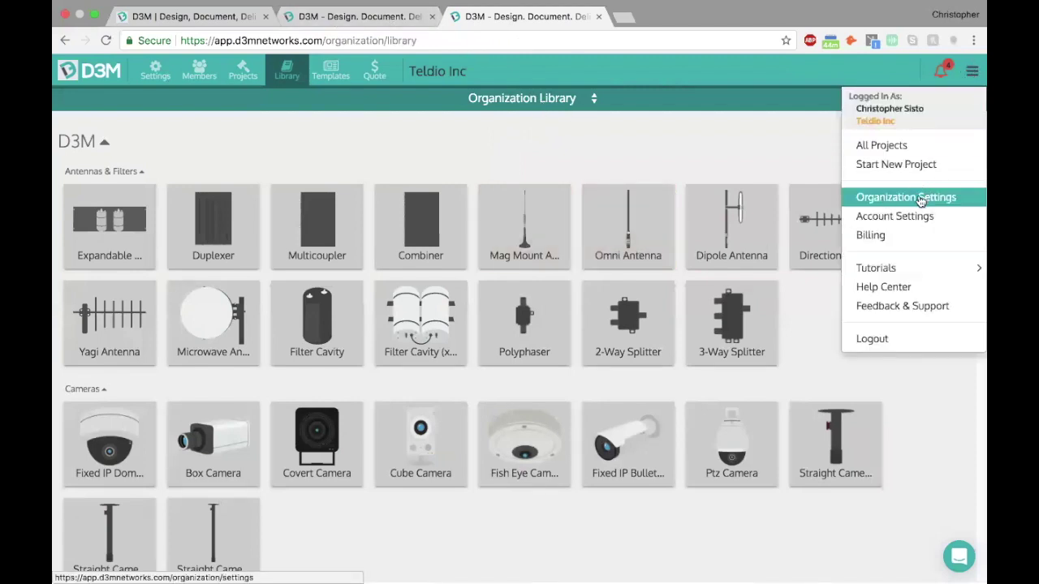
pyautogui.click(513, 139)
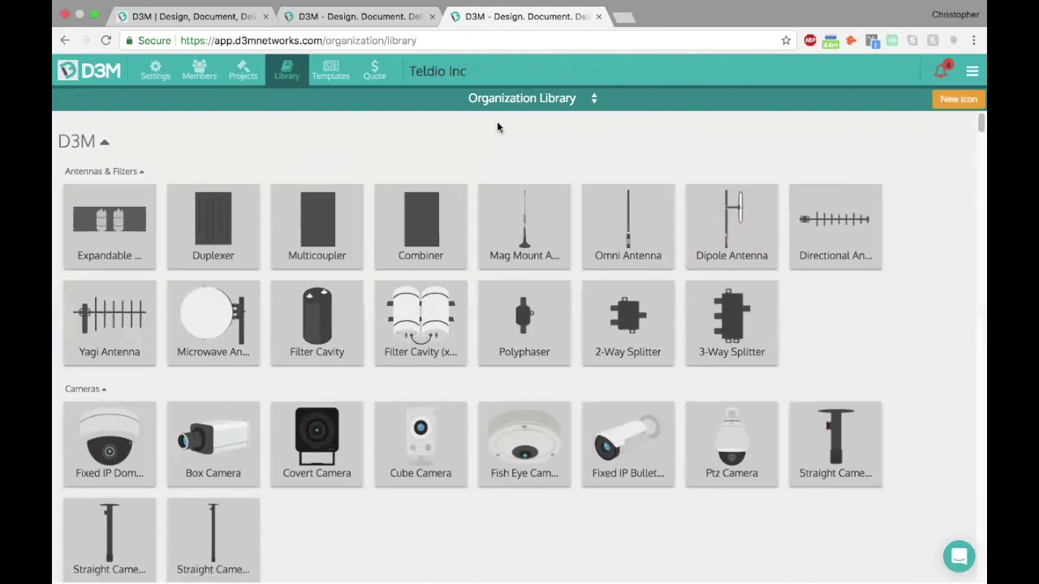
pyautogui.click(517, 100)
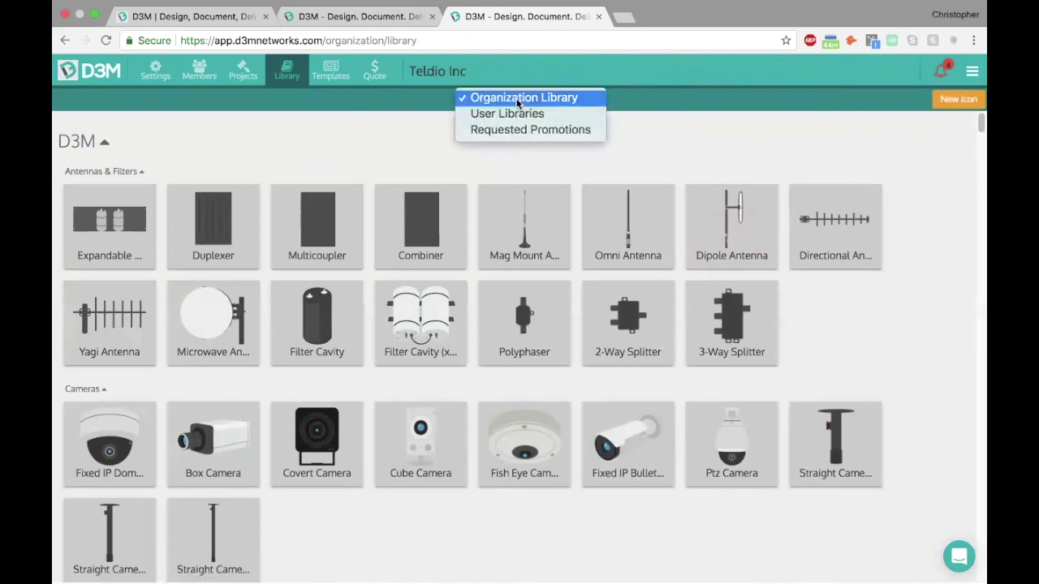
pyautogui.click(517, 130)
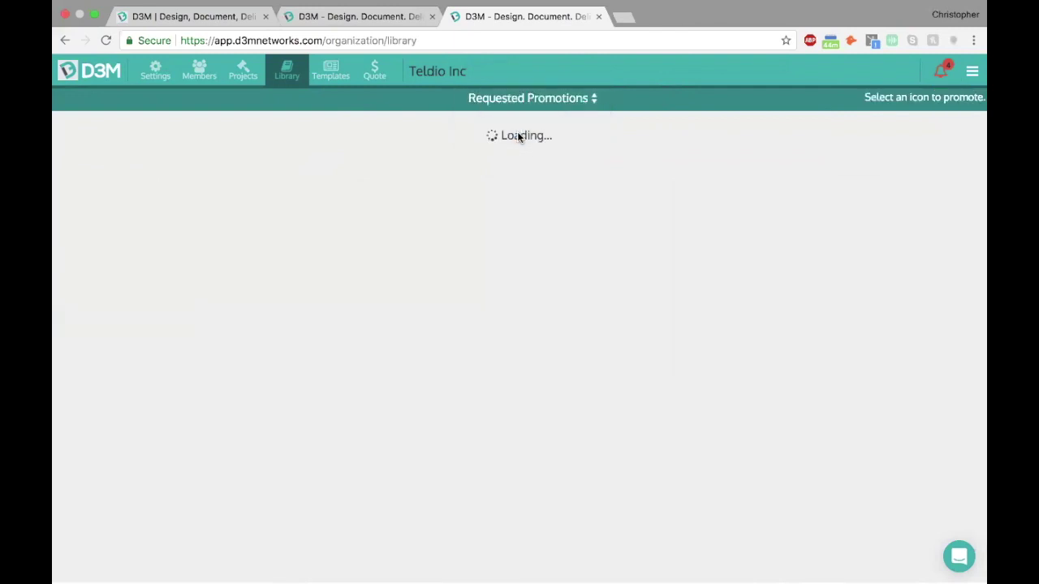
# Step: Promote the requested Dispatch Console Demo icon, reviewing its ports and properties, and save it to the organization library
pyautogui.moveTo(248, 205)
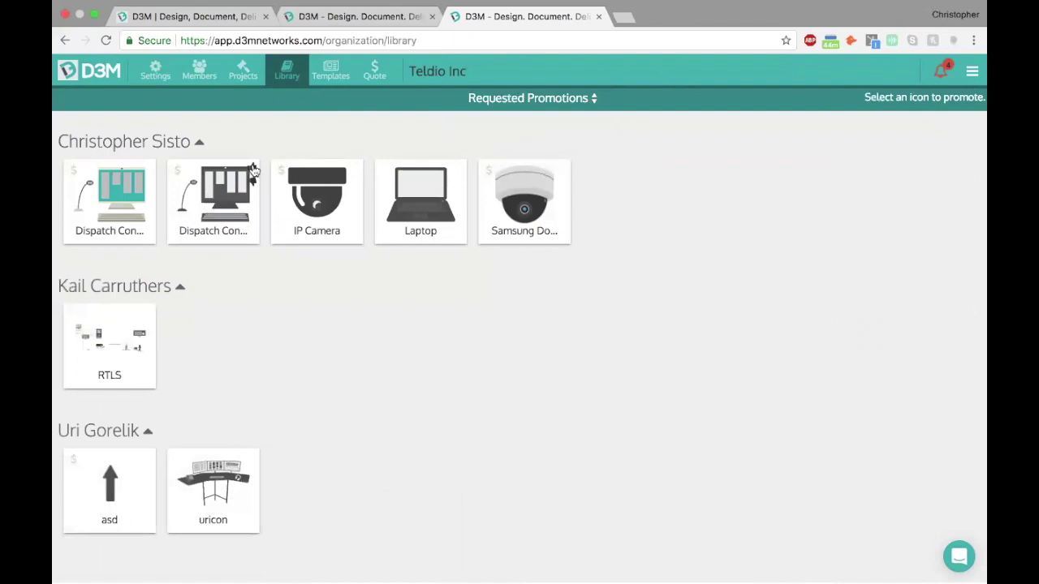
pyautogui.click(253, 171)
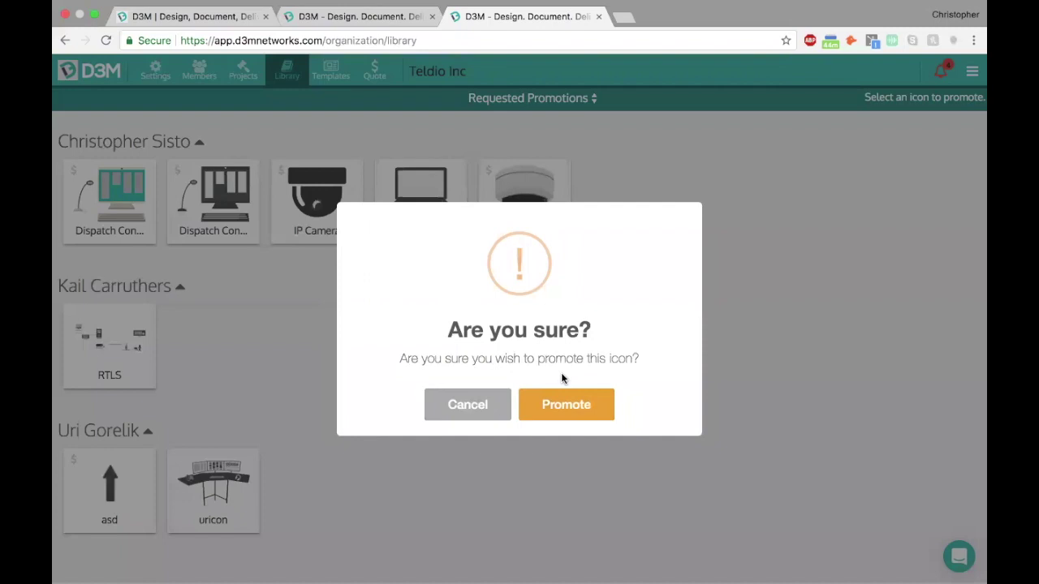
pyautogui.click(576, 404)
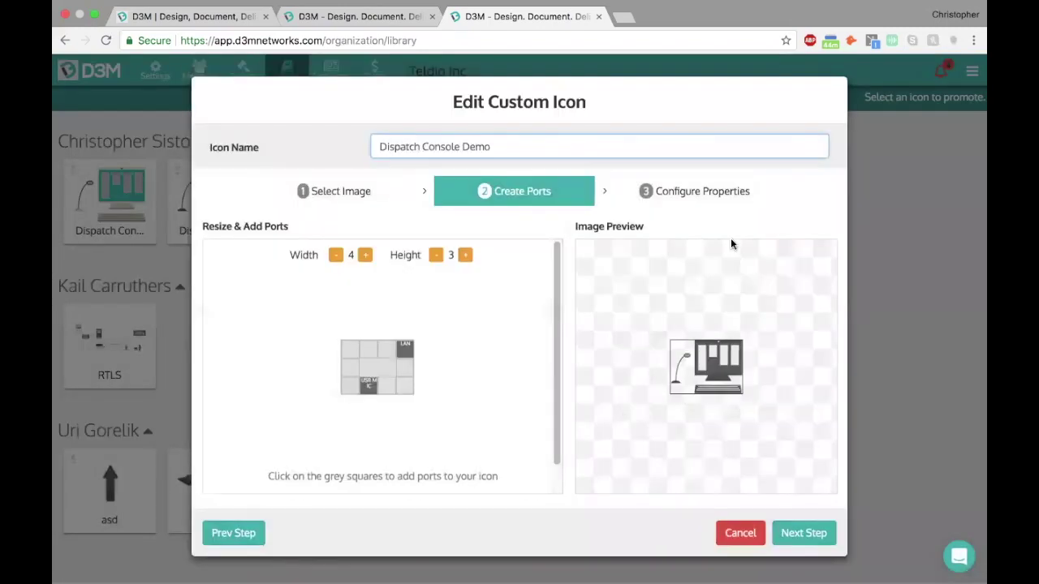
pyautogui.click(802, 533)
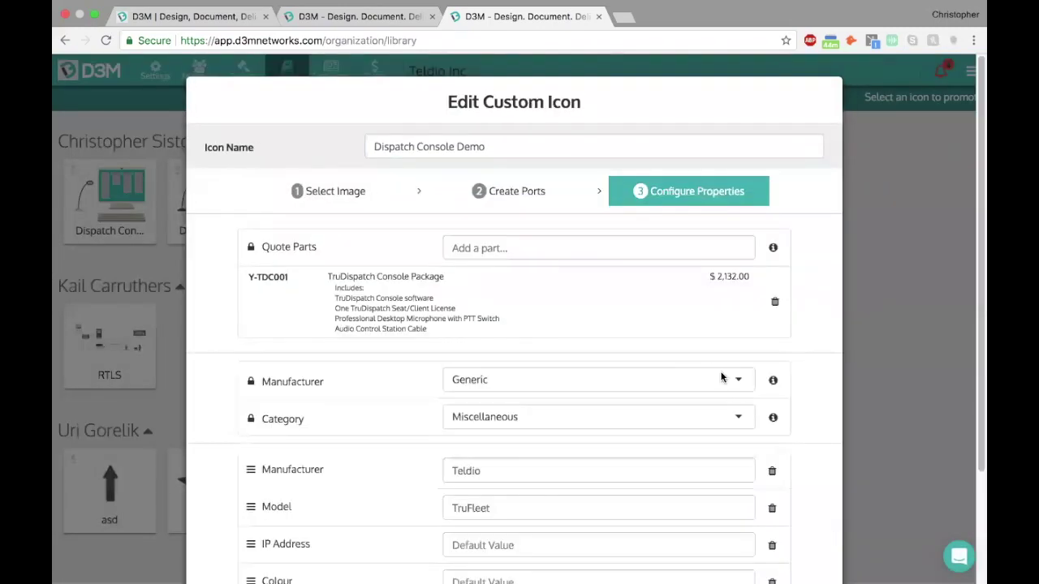
pyautogui.scroll(-3, 747, 477)
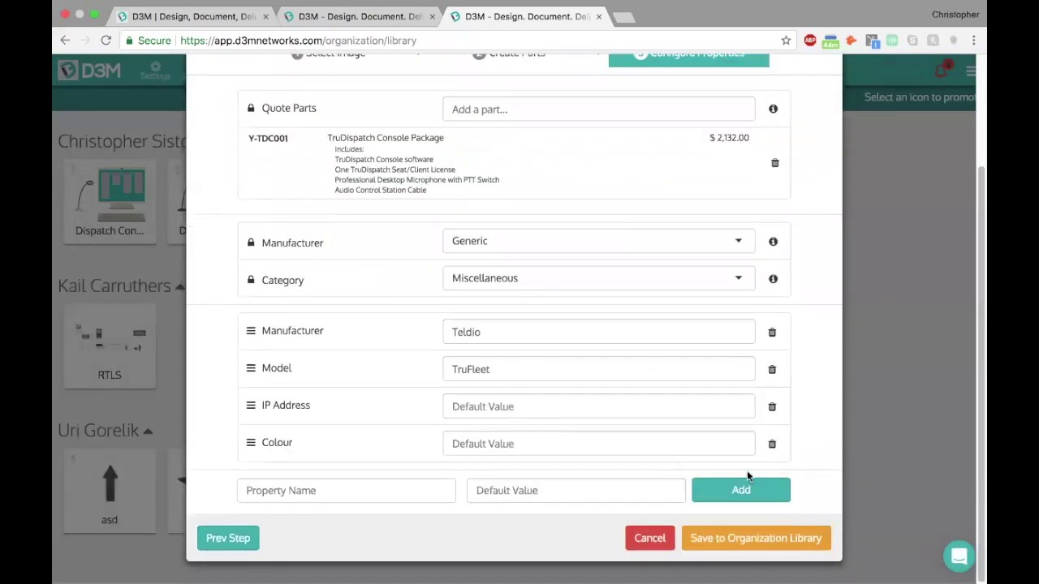
pyautogui.click(776, 542)
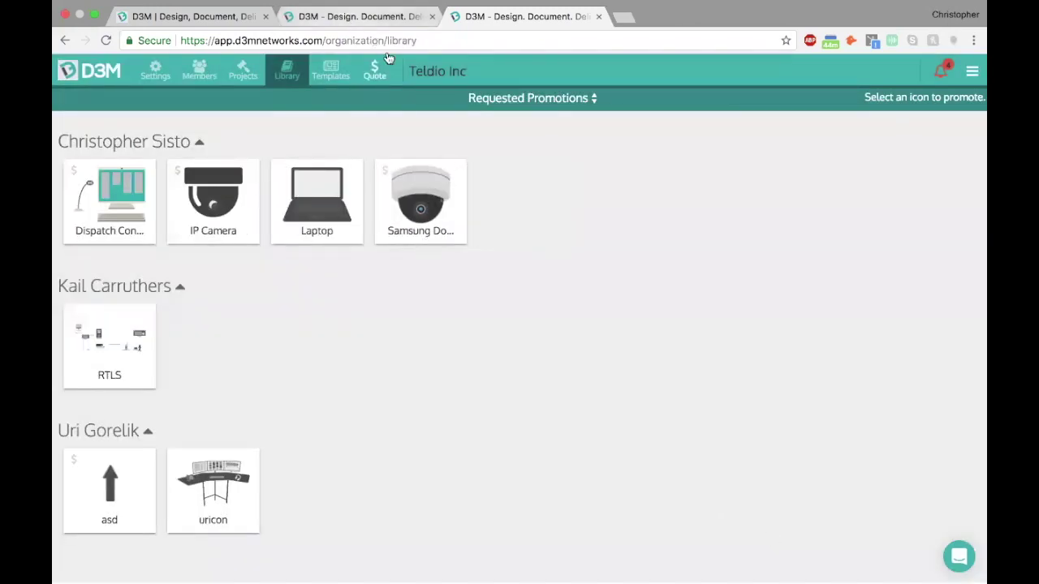
# Step: Set the library page back to Organization Library and reload the Sheraton Hotel topology page
pyautogui.click(531, 98)
pyautogui.click(524, 66)
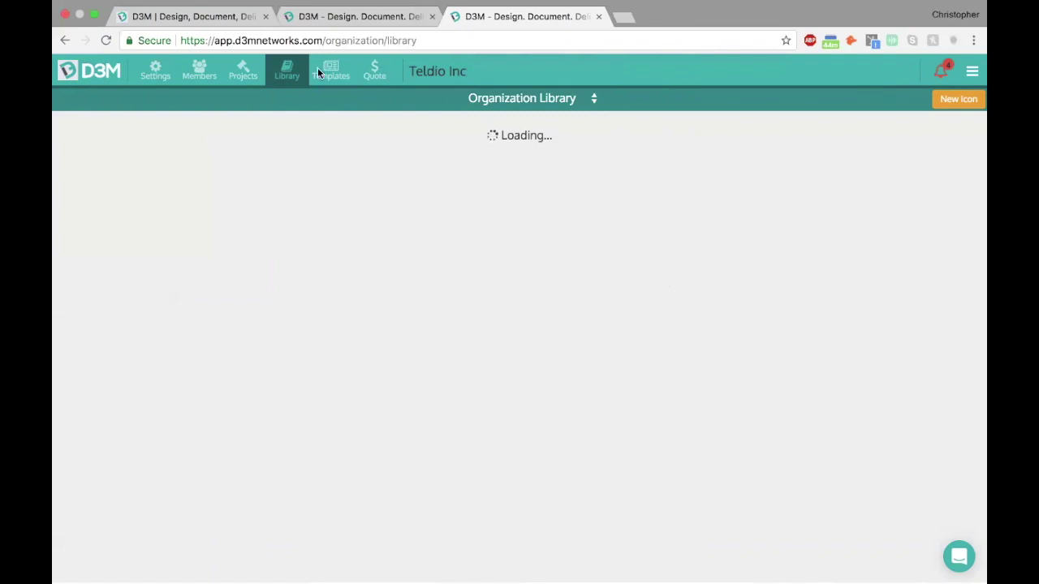
pyautogui.click(235, 17)
pyautogui.click(356, 16)
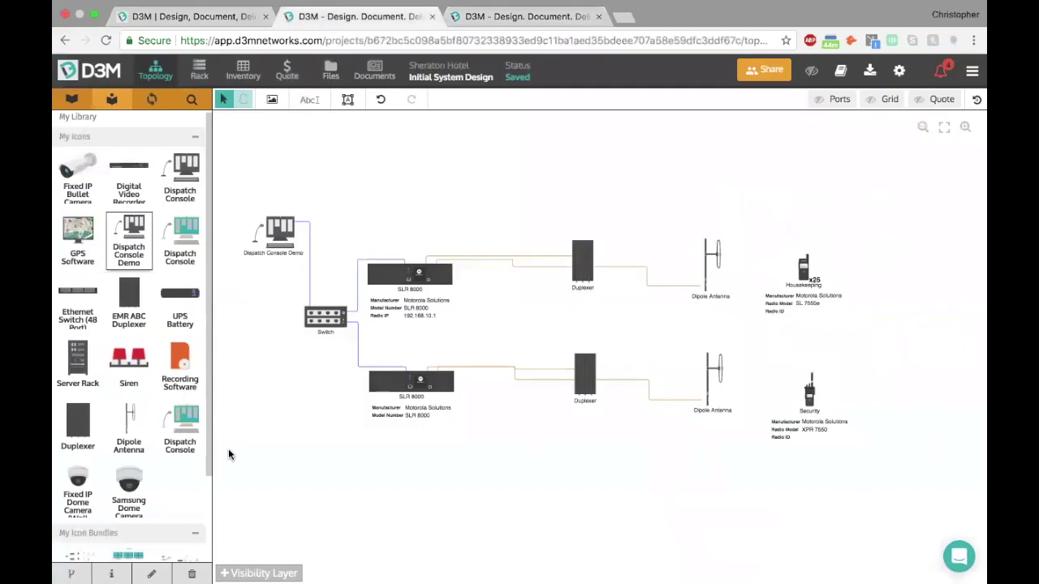
pyautogui.click(246, 40)
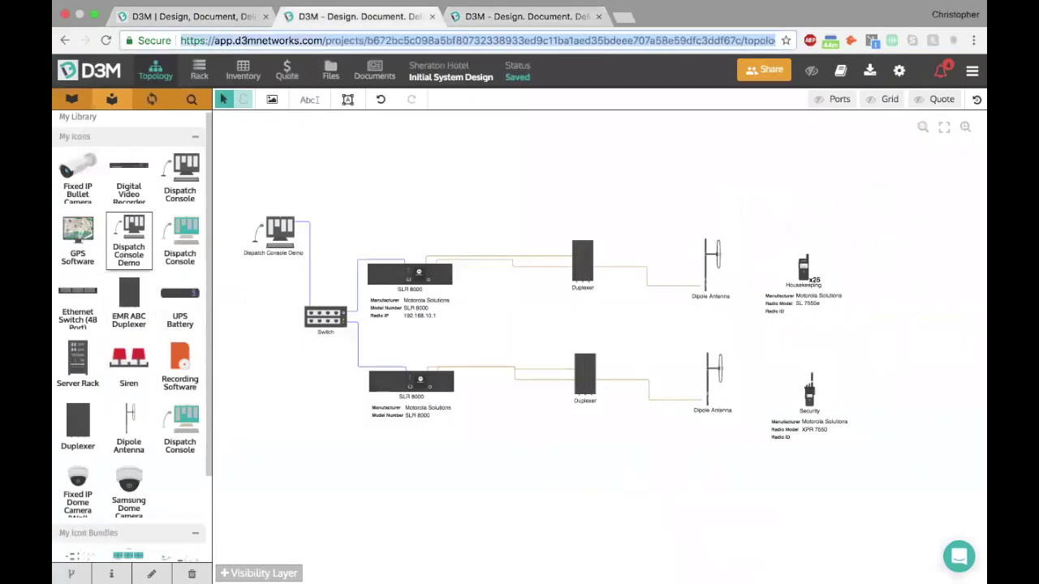
pyautogui.press('Return')
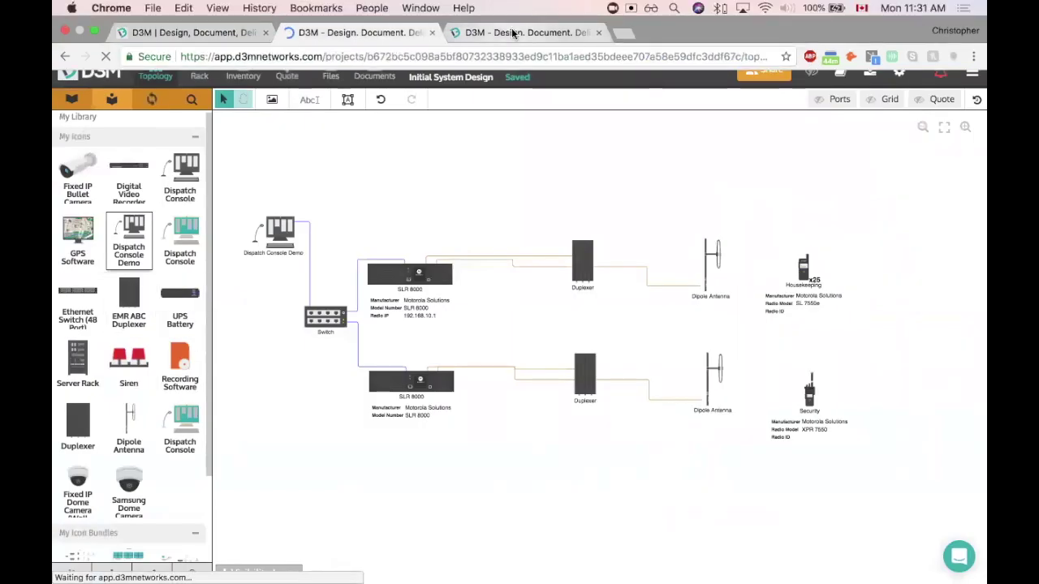
# Step: Examine the organization library for the promoted dispatch console among the Generic Miscellaneous icons, and check whether a D3M vendor icon is editable
pyautogui.click(512, 32)
pyautogui.scroll(-10, 398, 386)
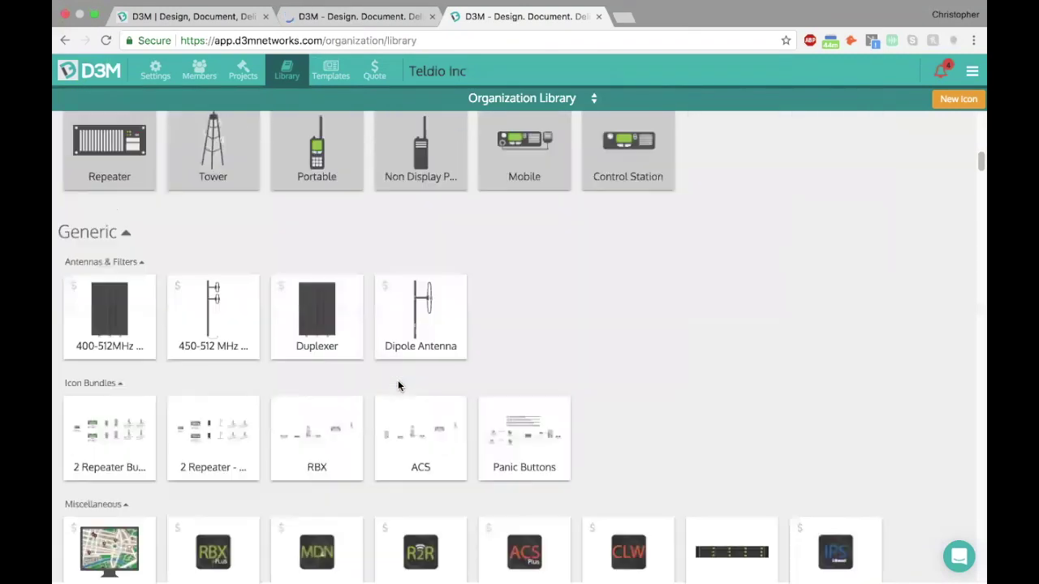
pyautogui.scroll(-6, 397, 381)
pyautogui.scroll(-1, 398, 381)
pyautogui.moveTo(867, 227)
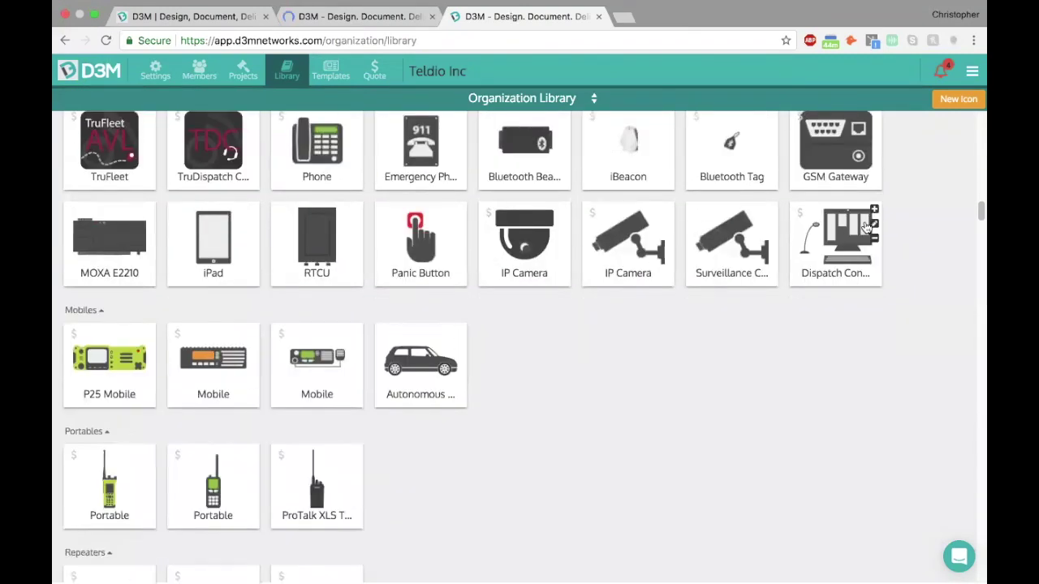
pyautogui.scroll(3, 780, 281)
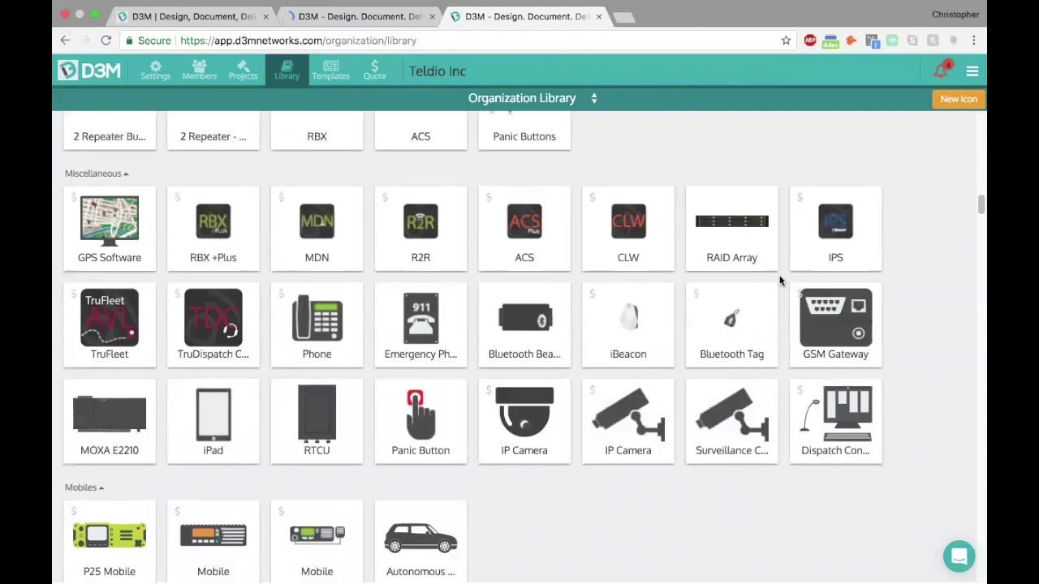
pyautogui.scroll(15, 780, 281)
pyautogui.scroll(-6, 510, 363)
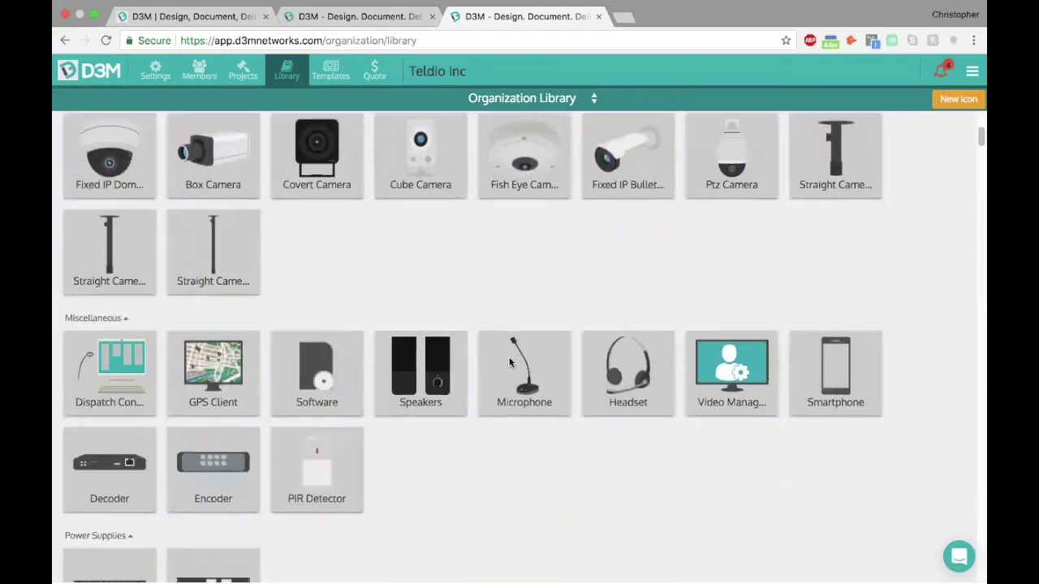
pyautogui.scroll(6, 445, 197)
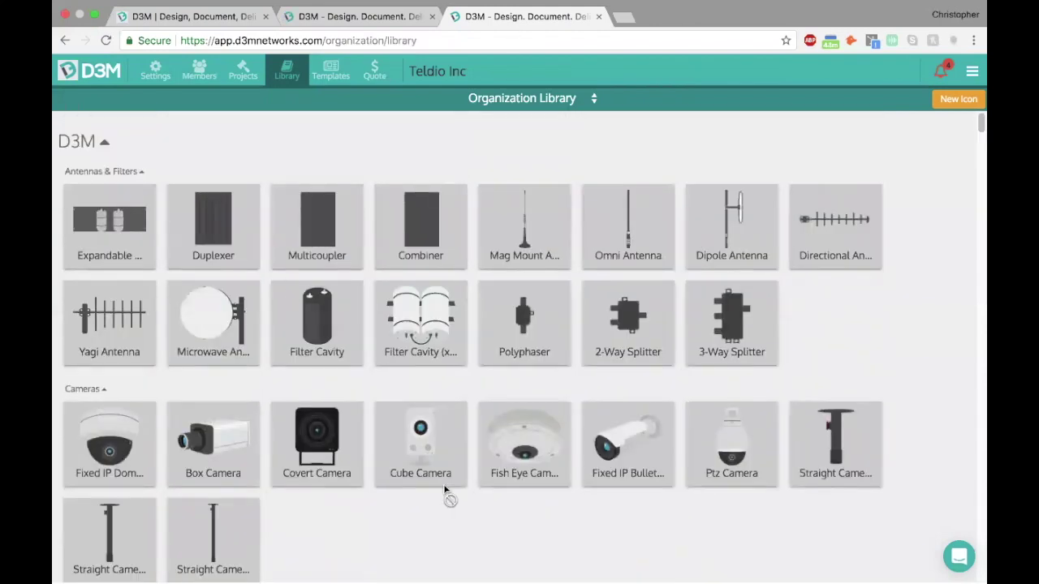
pyautogui.click(640, 210)
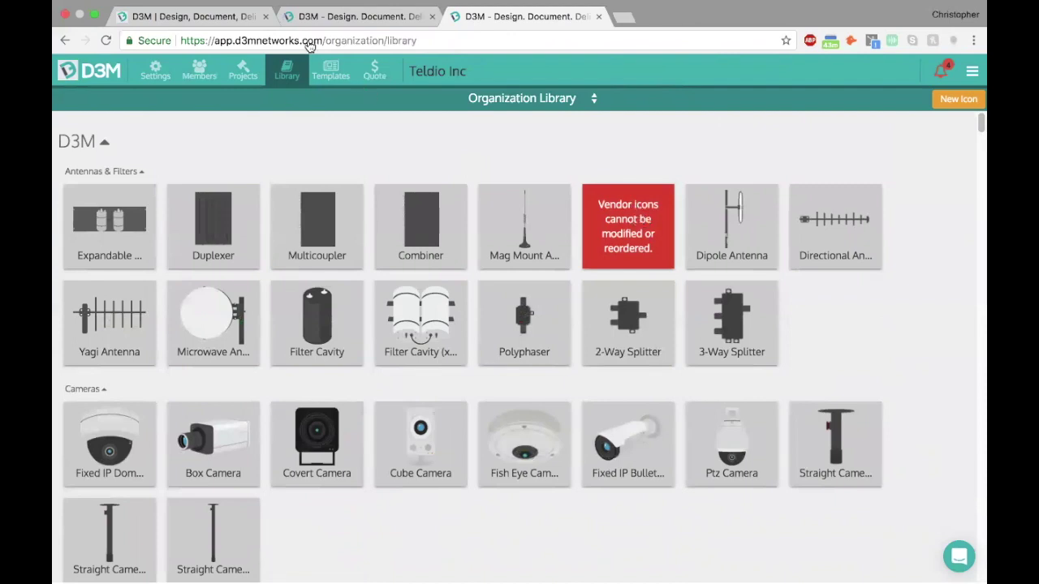
# Step: Back in the Sheraton Hotel topology, search all icon libraries for "dispatch console demo" and look through the matches
pyautogui.click(233, 18)
pyautogui.click(311, 17)
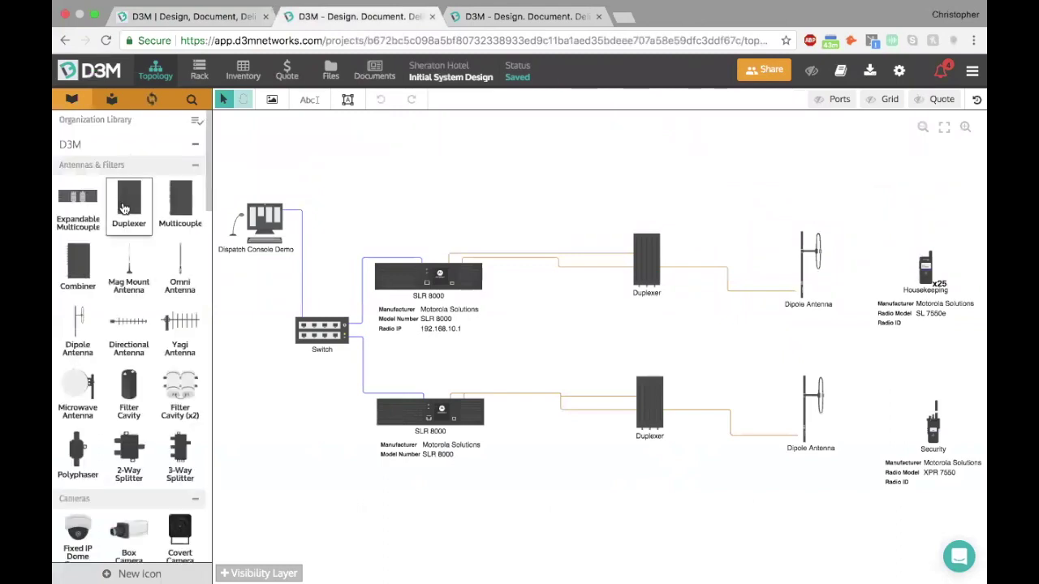
pyautogui.scroll(-10, 117, 286)
pyautogui.scroll(10, 117, 286)
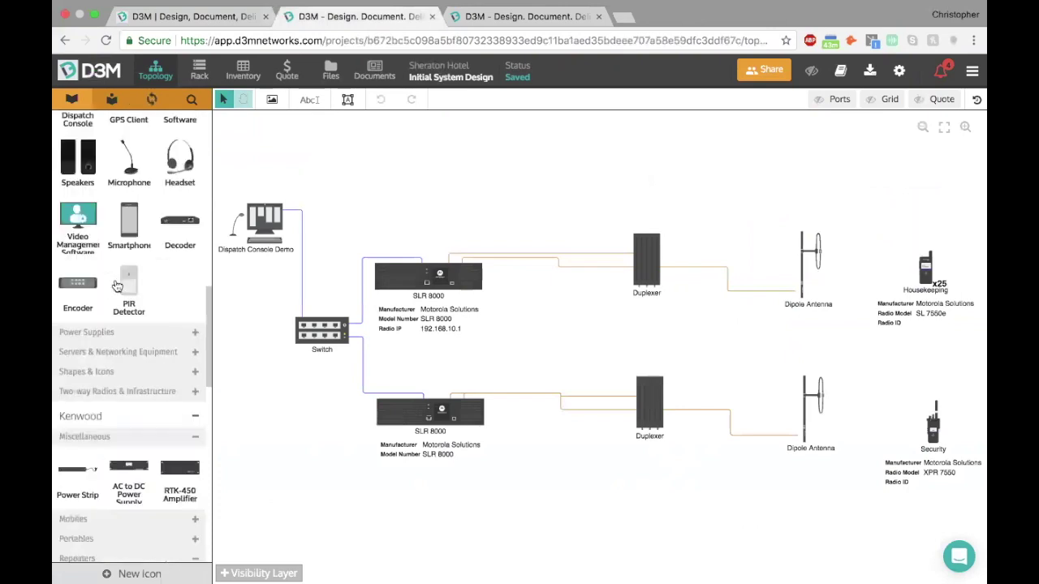
pyautogui.click(190, 99)
pyautogui.write('dispatch console demo')
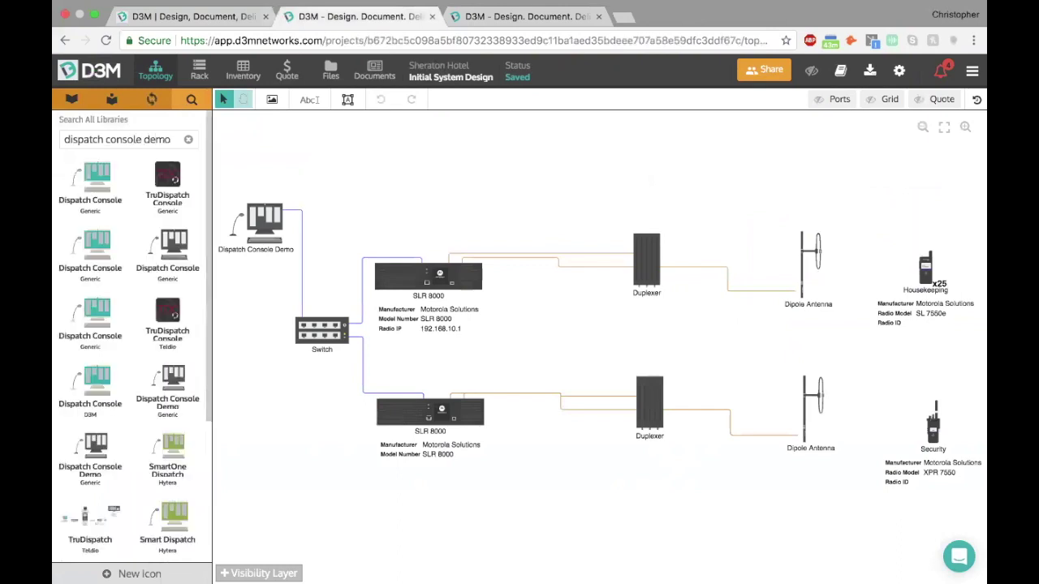
pyautogui.scroll(-2, 150, 276)
pyautogui.scroll(-1, 151, 276)
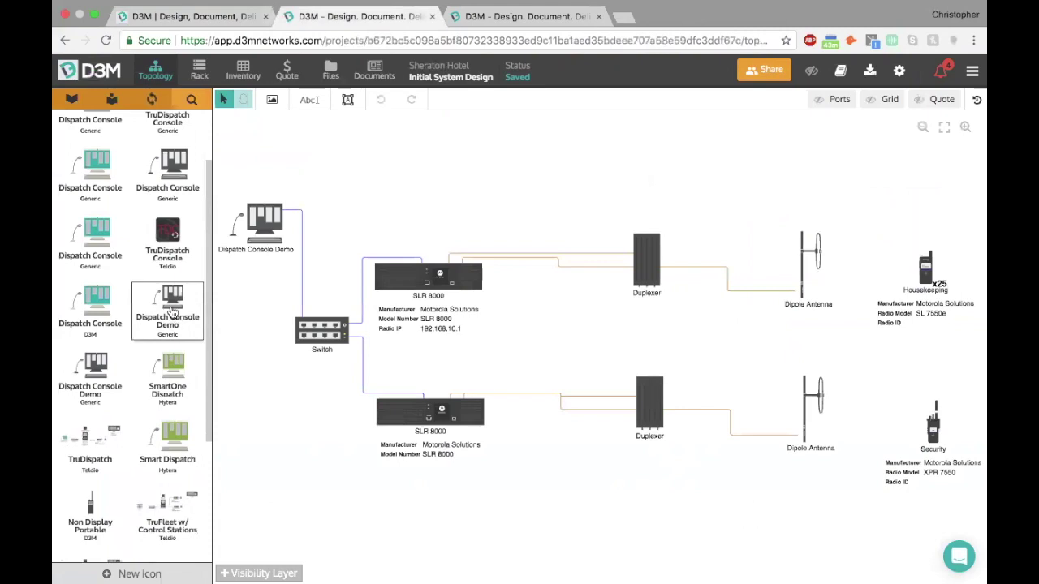
pyautogui.scroll(3, 134, 221)
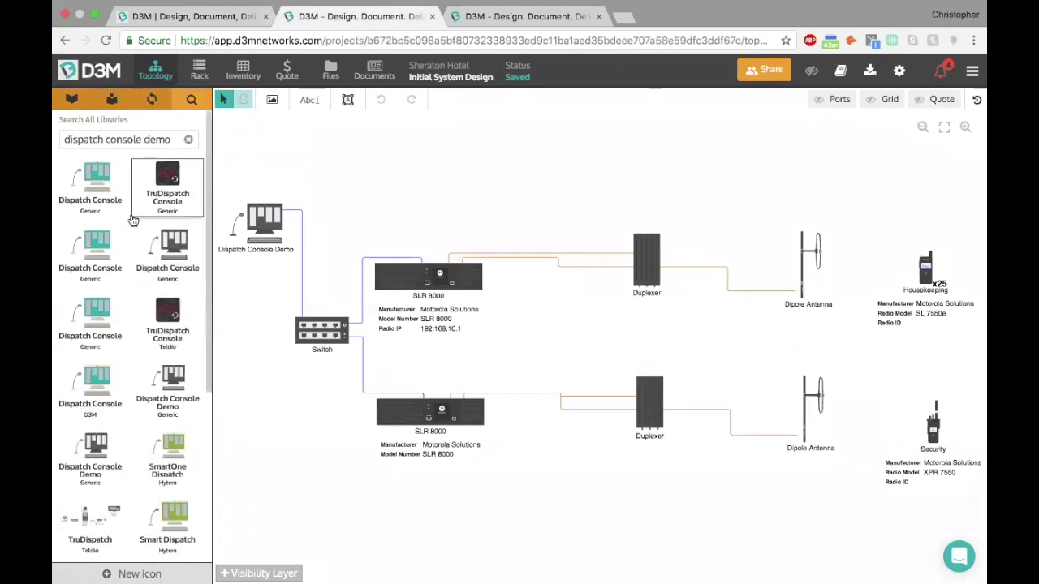
# Step: Clear the icon search and show the Organization Library beside the topology again
pyautogui.click(192, 141)
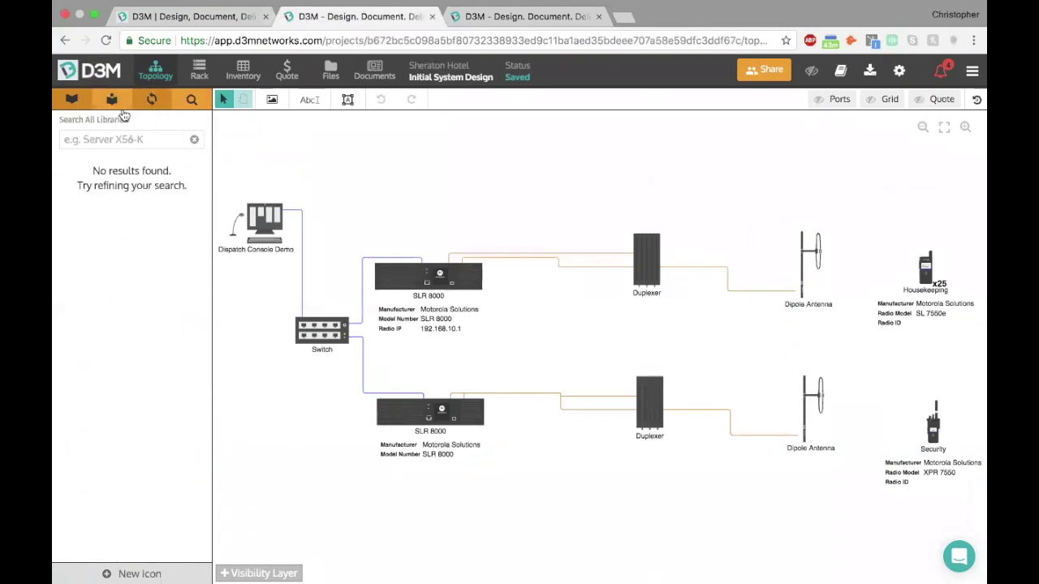
pyautogui.click(71, 98)
pyautogui.scroll(-3, 400, 328)
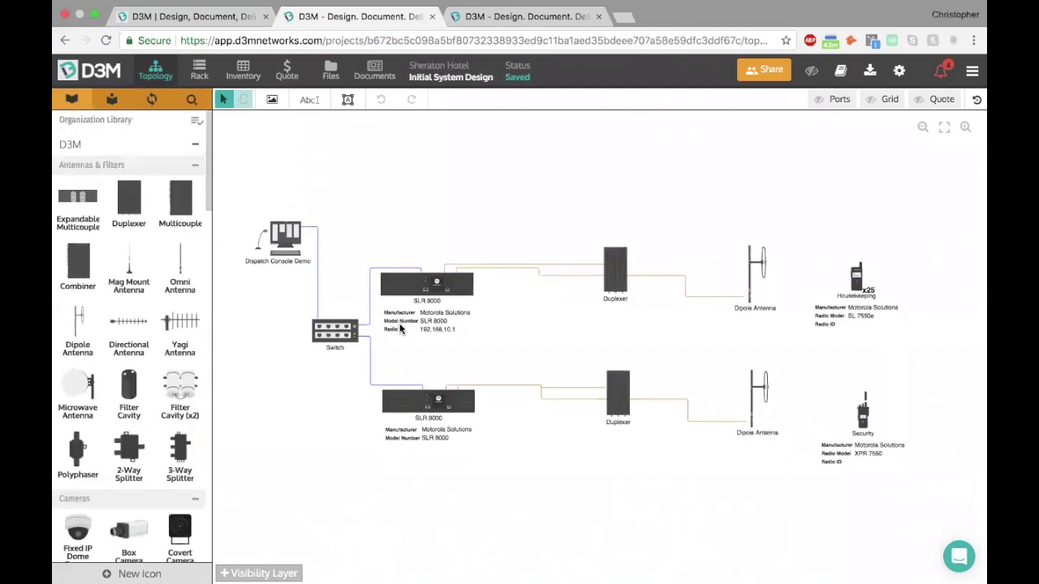
# Step: Save the complete Sheraton Hotel topology, including all icons and links, to My Library as an icon bundle named Hospitality Bundle
pyautogui.scroll(-2, 399, 328)
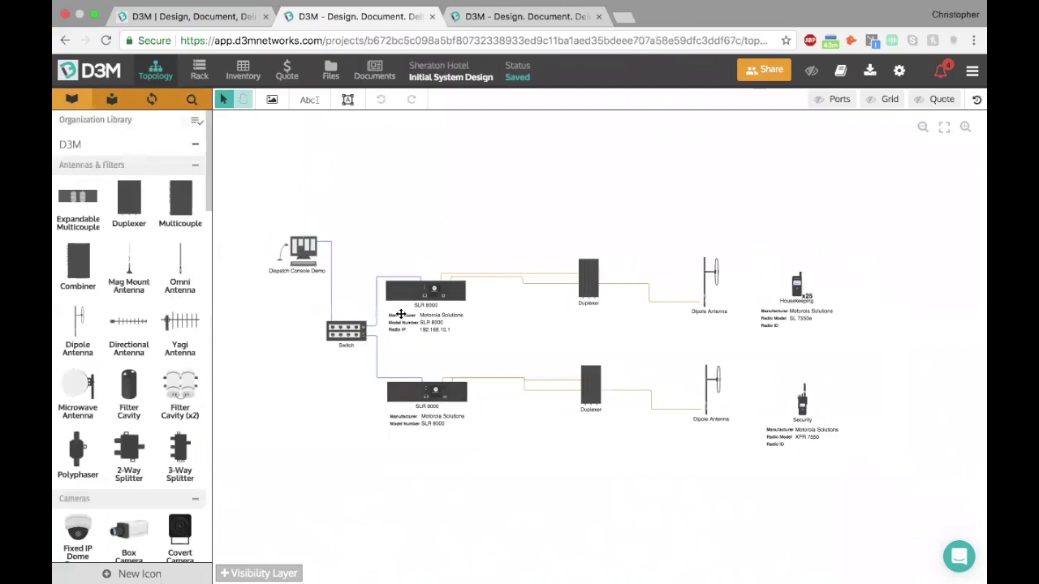
pyautogui.scroll(-1, 409, 317)
pyautogui.scroll(1, 408, 318)
pyautogui.press('space')
pyautogui.scroll(-2, 455, 192)
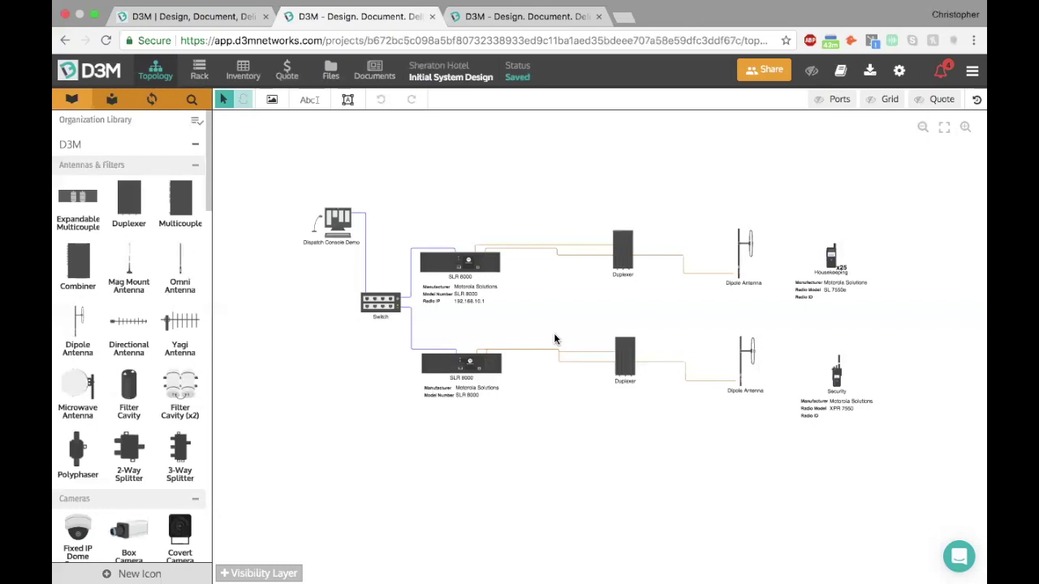
pyautogui.moveTo(276, 176); pyautogui.dragTo(923, 463)
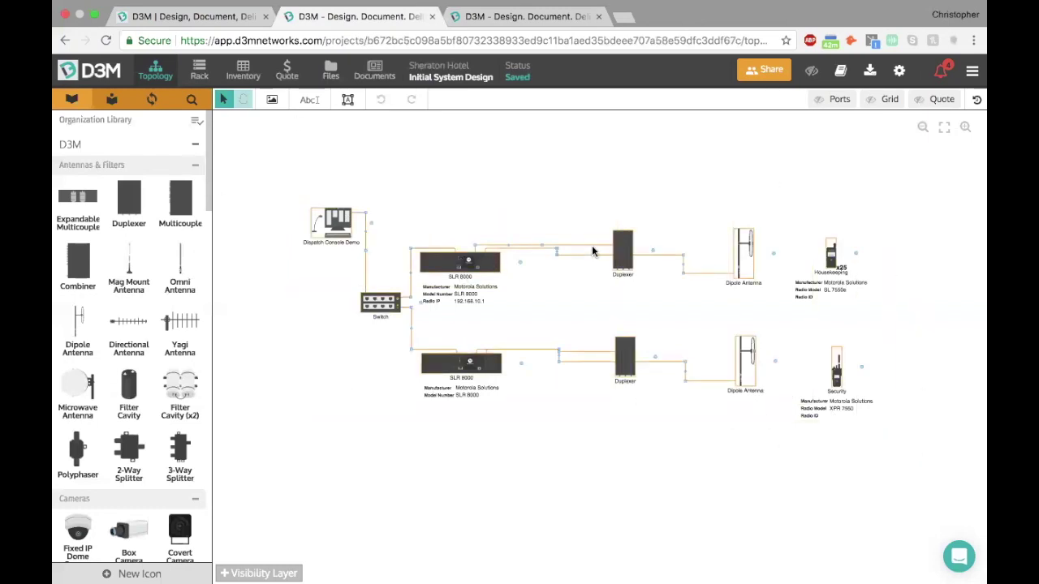
pyautogui.rightClick(459, 266)
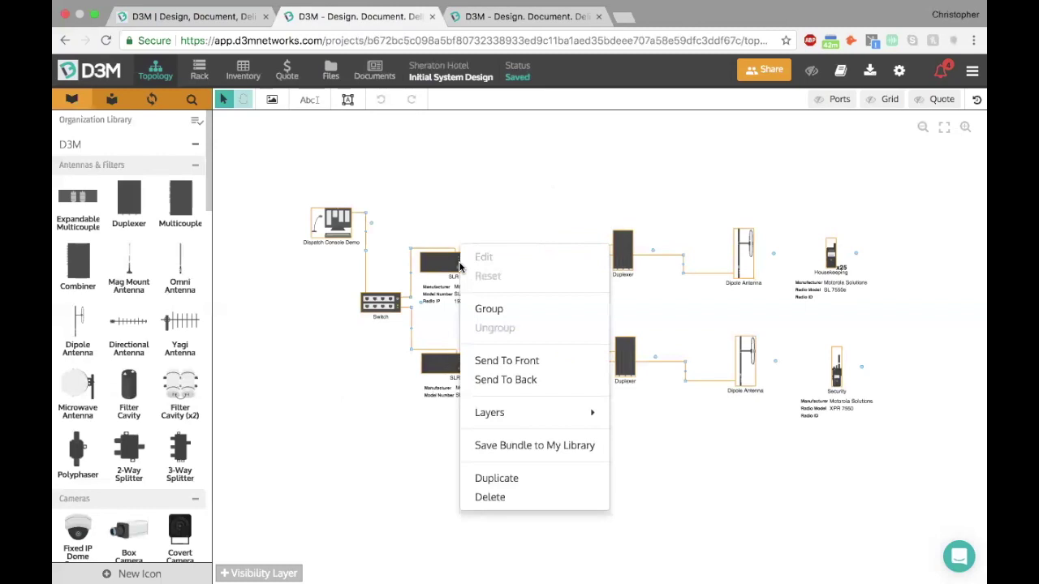
pyautogui.moveTo(520, 414)
pyautogui.click(522, 448)
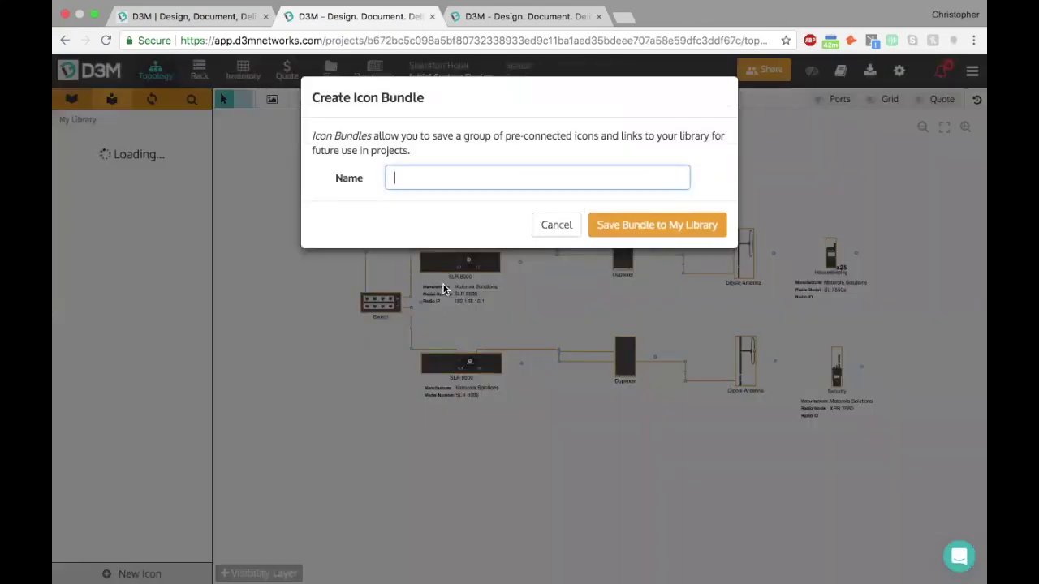
pyautogui.write('Hospitality Bundle')
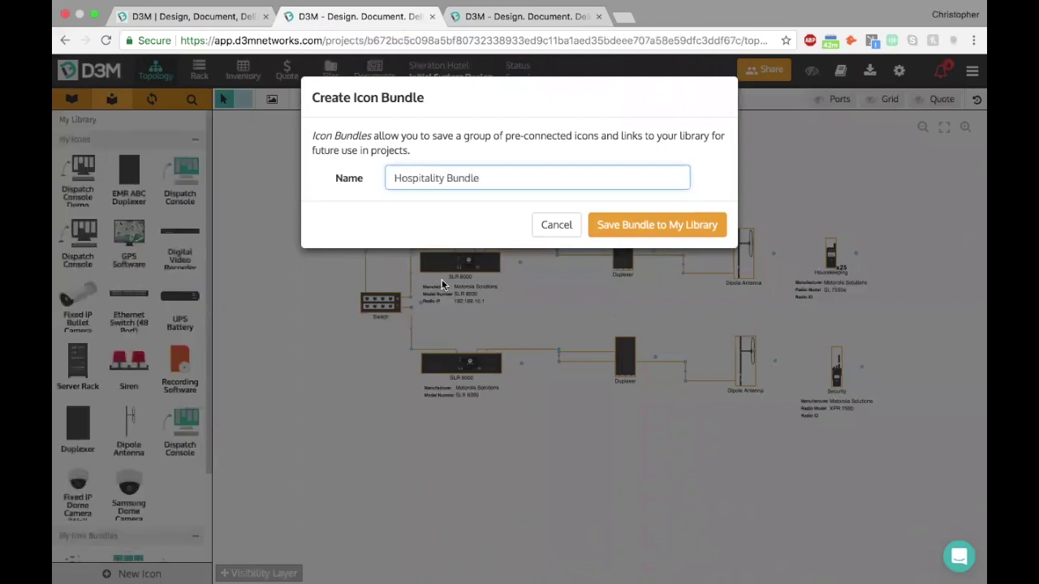
pyautogui.click(641, 221)
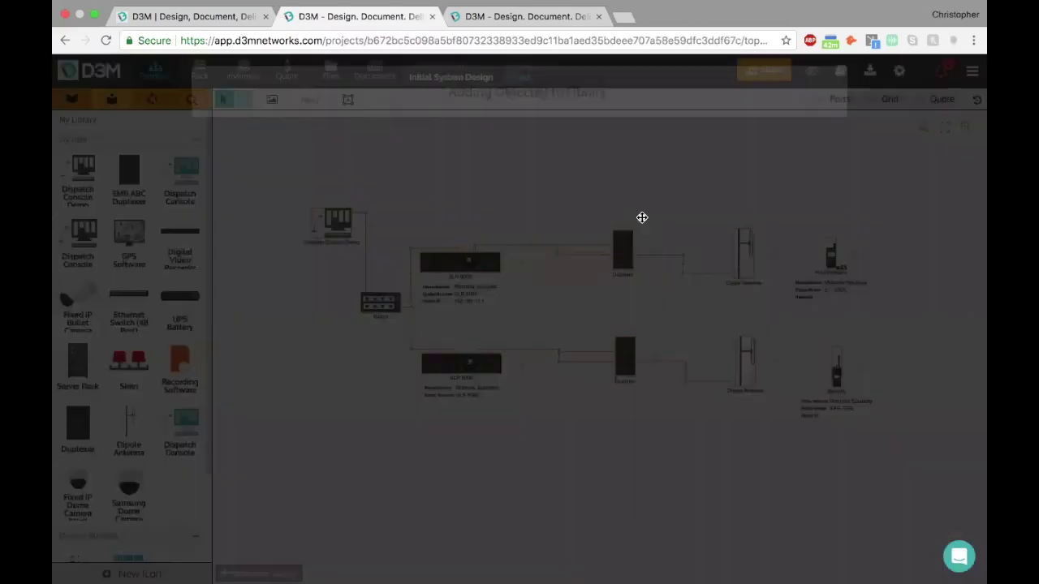
# Step: Place a copy of the Hospitality Bundle from My Icon Bundles below the existing system on the topology
pyautogui.scroll(-3, 101, 373)
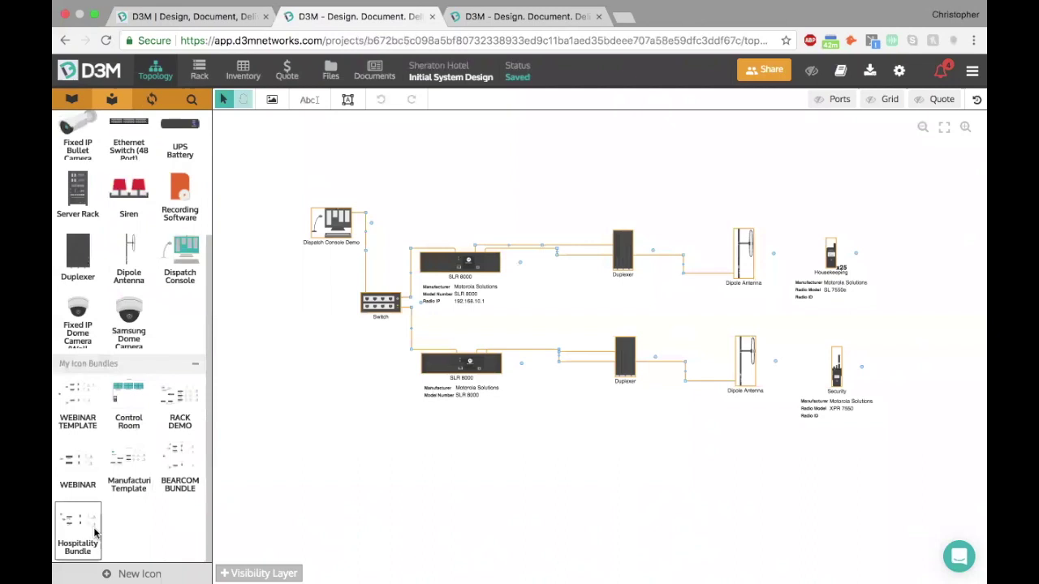
pyautogui.scroll(-3, 671, 325)
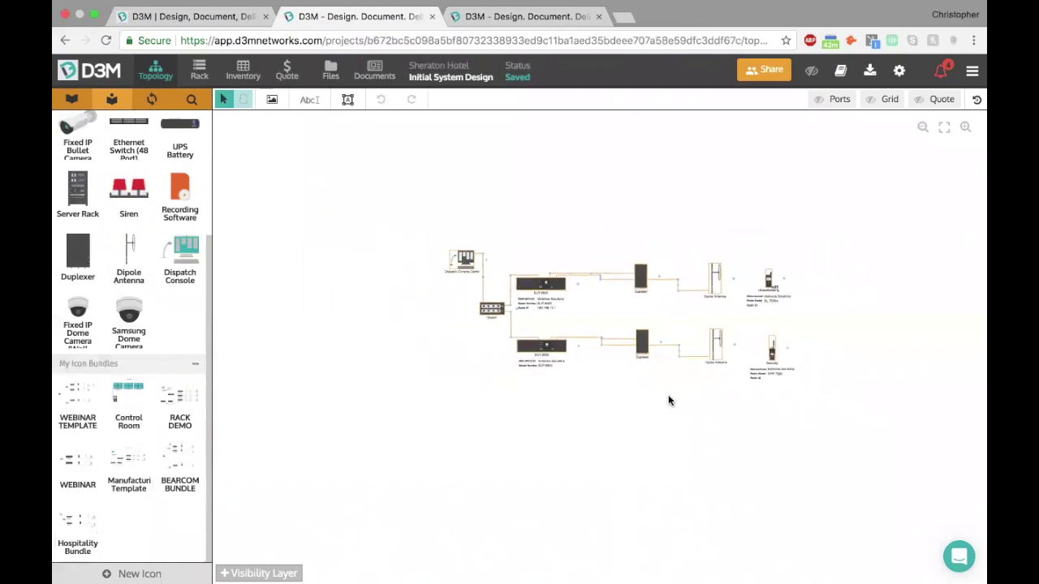
pyautogui.scroll(-3, 654, 420)
pyautogui.hscroll(3, 654, 420)
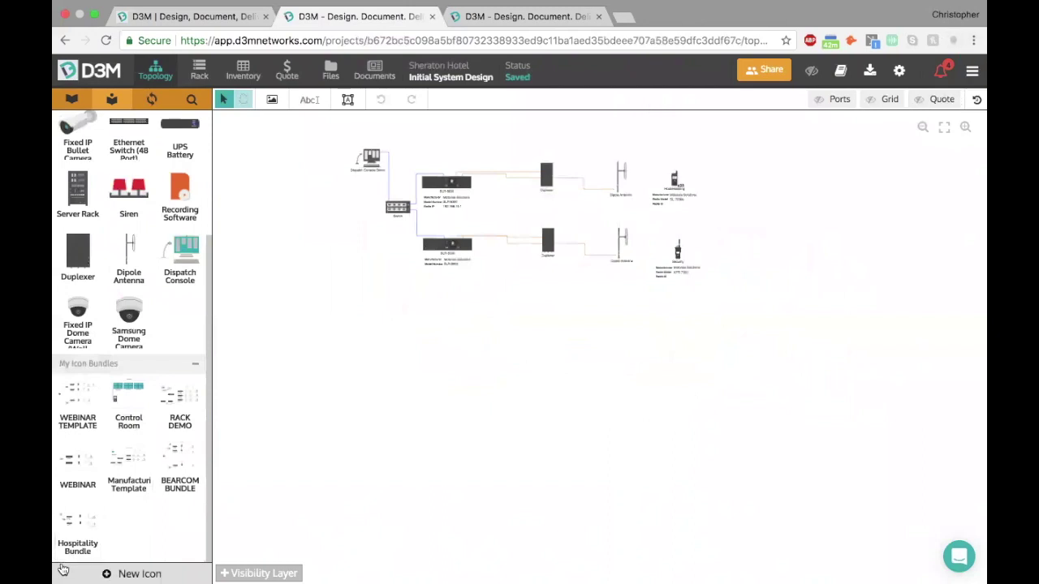
pyautogui.moveTo(78, 527); pyautogui.dragTo(382, 410)
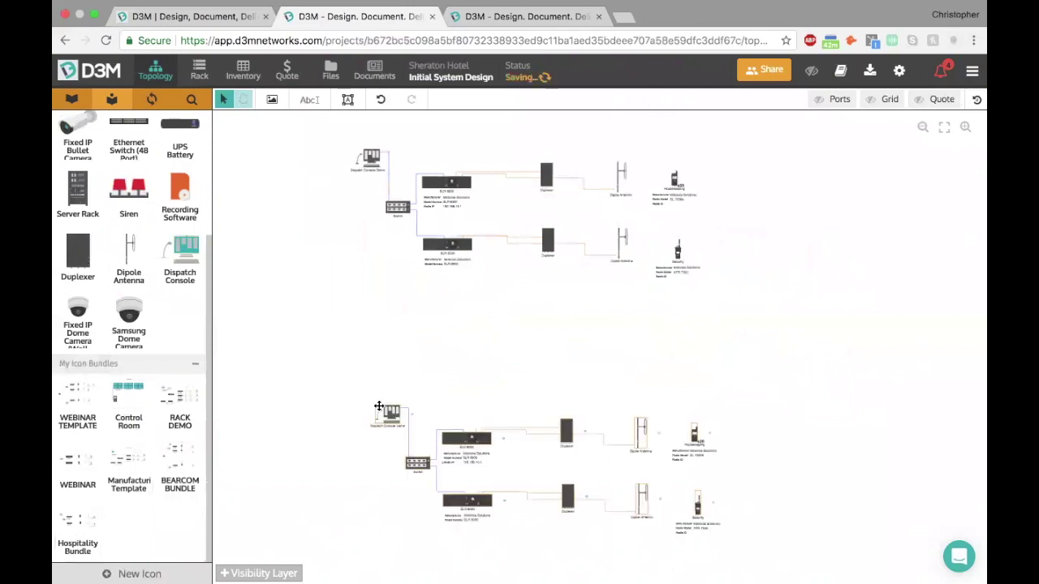
pyautogui.scroll(3, 550, 542)
pyautogui.scroll(-3, 555, 515)
pyautogui.hscroll(-1, 554, 515)
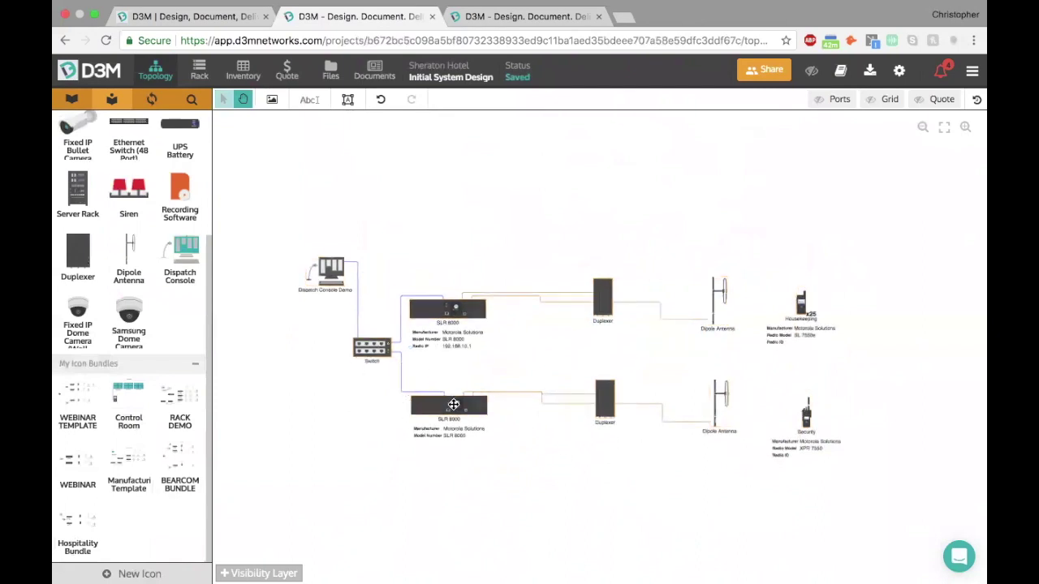
# Step: In the bundle copy, delete the lower repeater, duplexer and antenna, move the remaining duplexer above its repeater, and undo the Security radio's deletion
pyautogui.click(454, 404)
pyautogui.press('Delete')
pyautogui.moveTo(836, 447); pyautogui.dragTo(813, 399)
pyautogui.moveTo(580, 251); pyautogui.dragTo(486, 197)
pyautogui.moveTo(369, 181); pyautogui.dragTo(392, 172)
pyautogui.click(604, 367)
pyautogui.press('Delete')
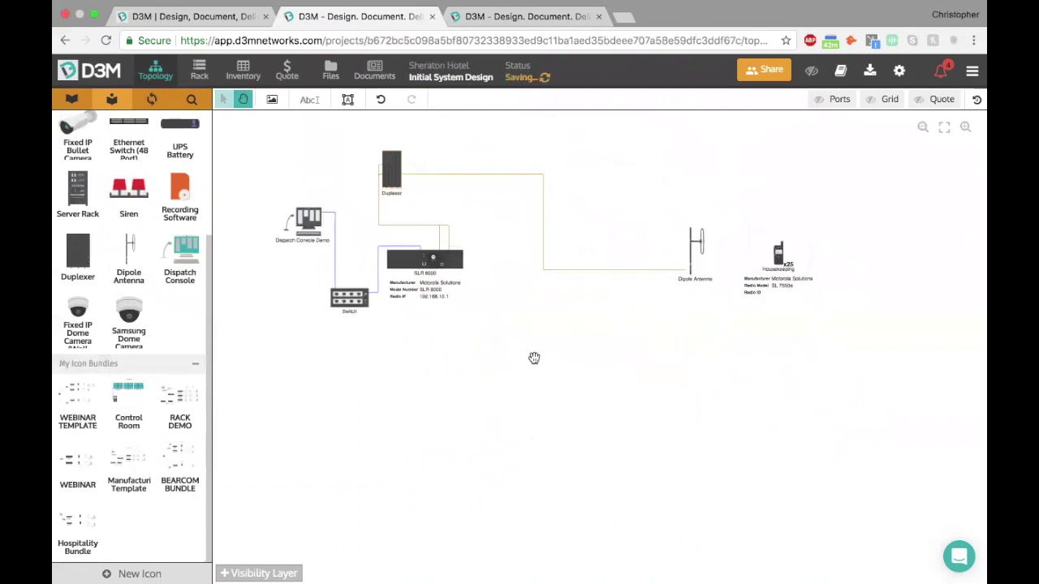
pyautogui.hotkey('ctrl', 'z')
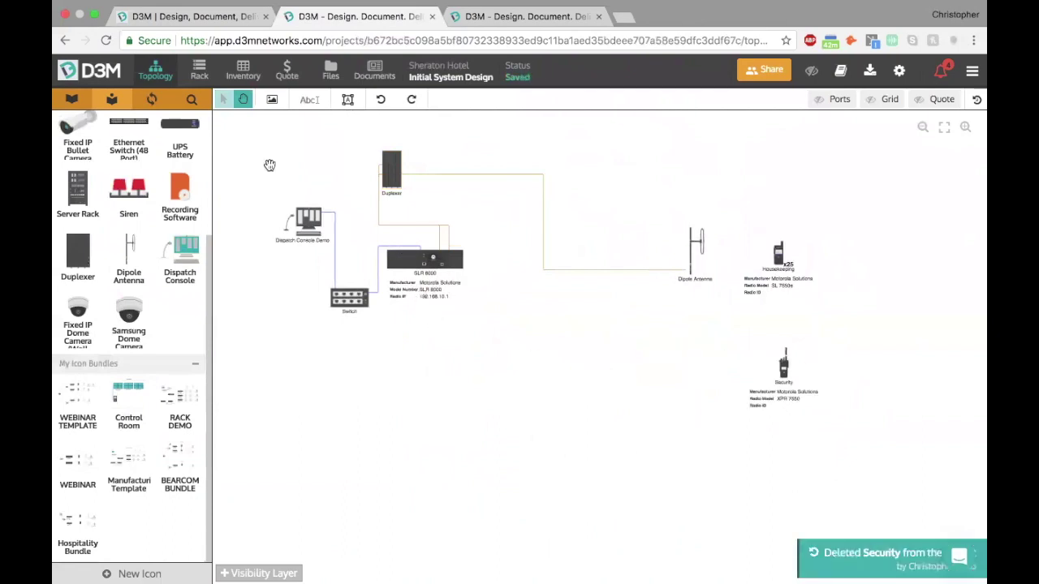
# Step: Show the Organization Library and check which manufacturers and categories are set to be displayed in it
pyautogui.click(72, 101)
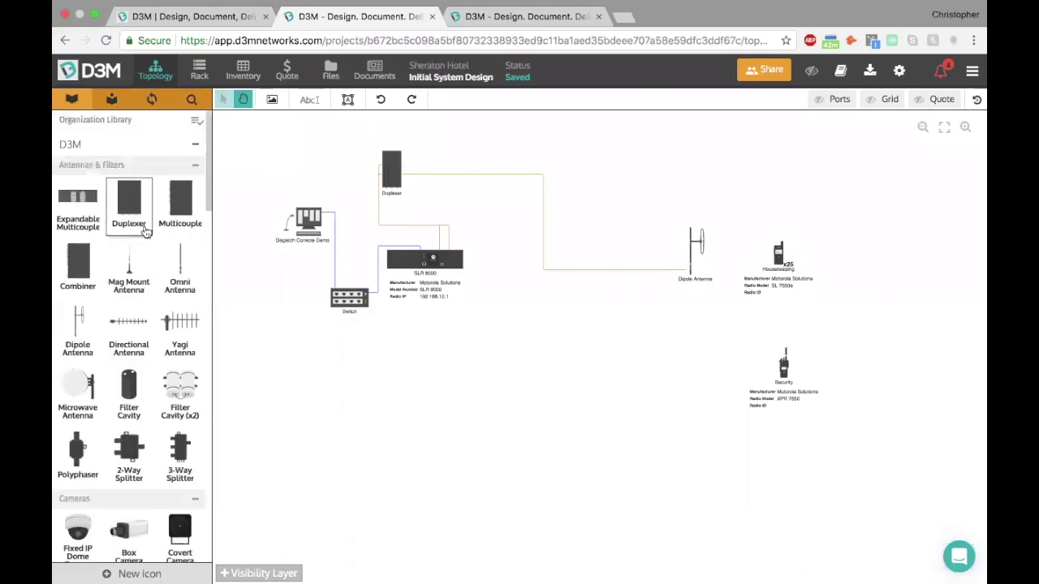
pyautogui.scroll(-15, 147, 231)
pyautogui.scroll(15, 147, 231)
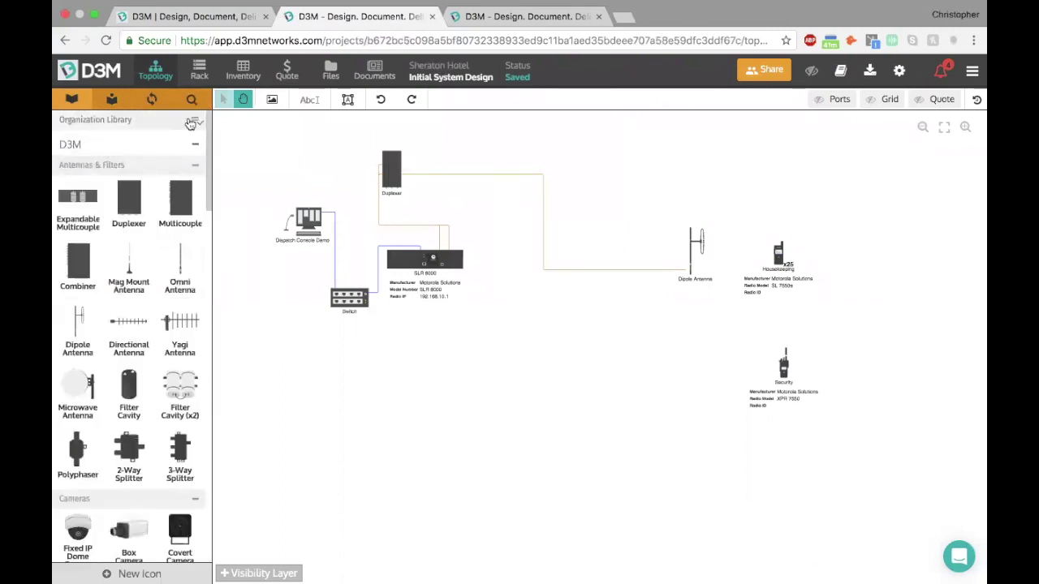
pyautogui.click(191, 122)
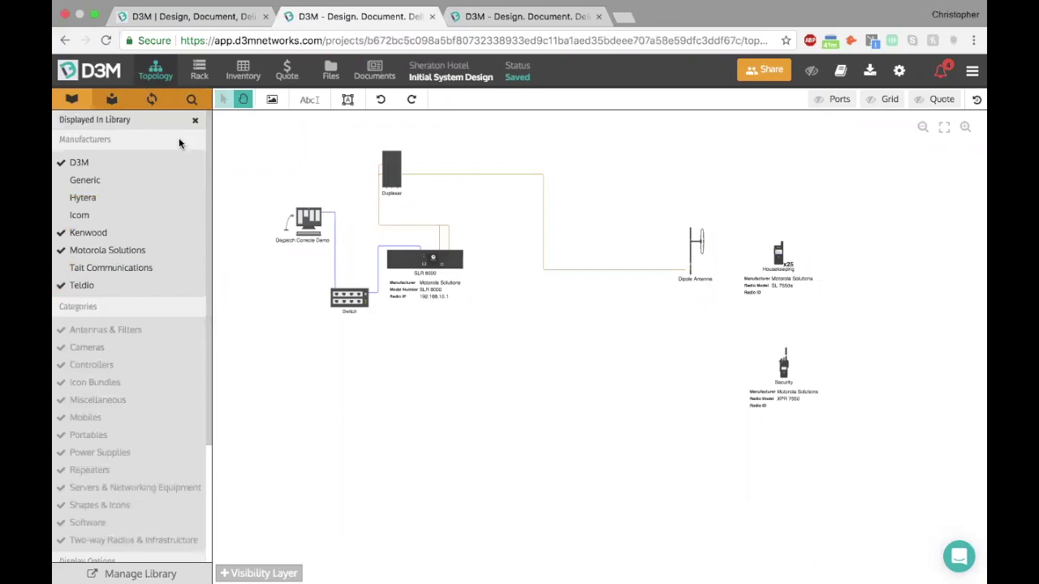
pyautogui.click(194, 119)
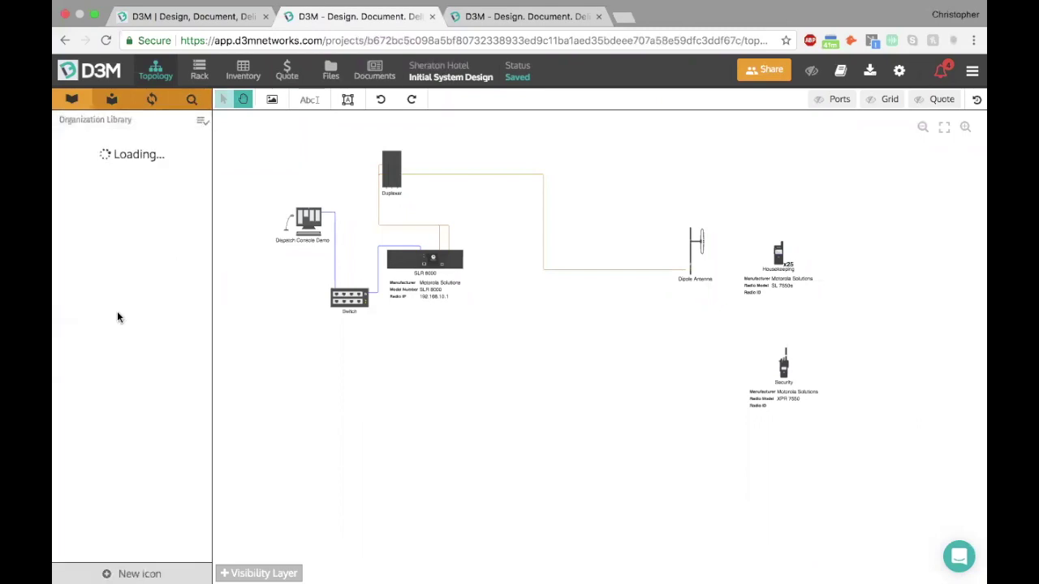
# Step: Move the copy's duplexer back between repeater and antenna, and add Teldio's Email Gateway w/ Control Stations bundle beside the radios
pyautogui.moveTo(398, 181); pyautogui.dragTo(537, 253)
pyautogui.scroll(-15, 143, 314)
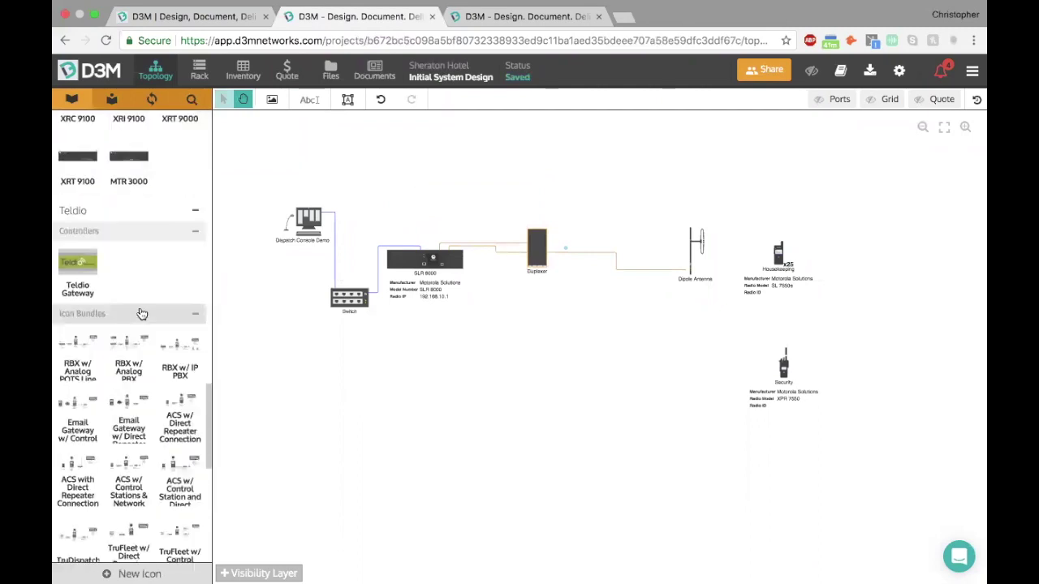
pyautogui.scroll(-2, 146, 304)
pyautogui.scroll(3, 121, 260)
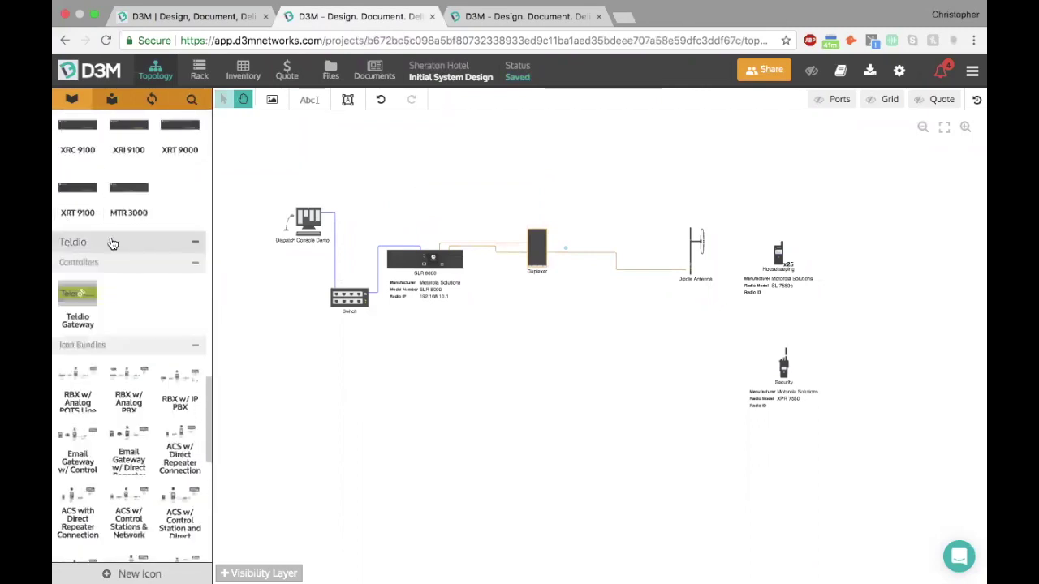
pyautogui.scroll(-3, 132, 285)
pyautogui.scroll(-2, 422, 367)
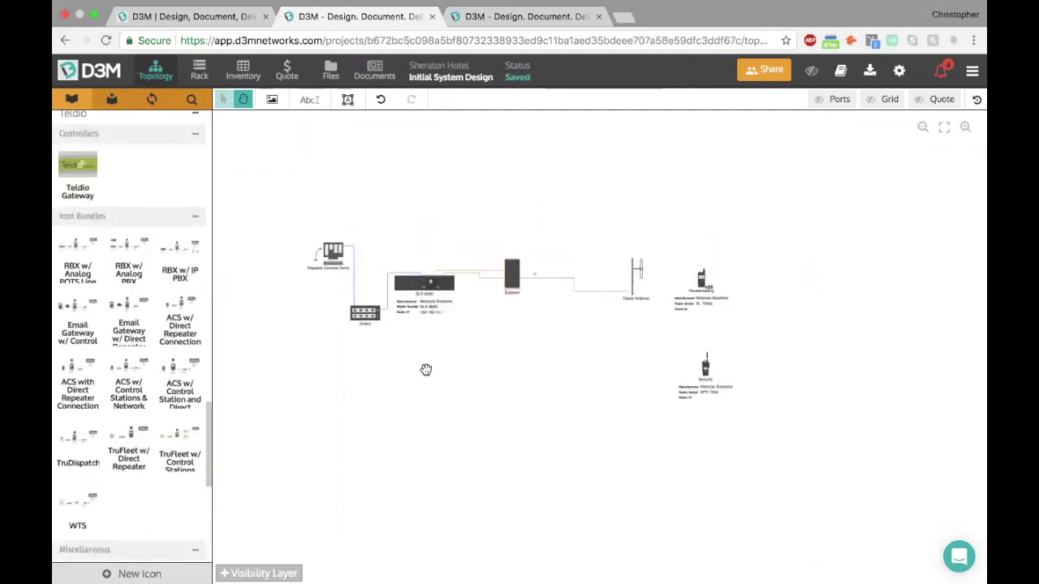
pyautogui.scroll(-1, 426, 369)
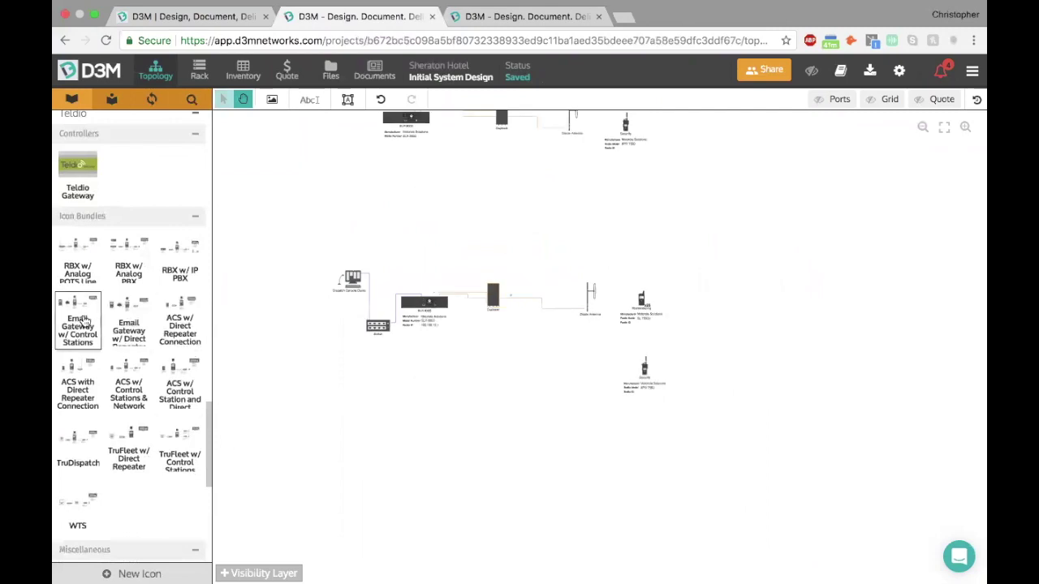
pyautogui.moveTo(85, 323); pyautogui.dragTo(682, 221)
pyautogui.scroll(1, 803, 268)
pyautogui.scroll(1, 793, 282)
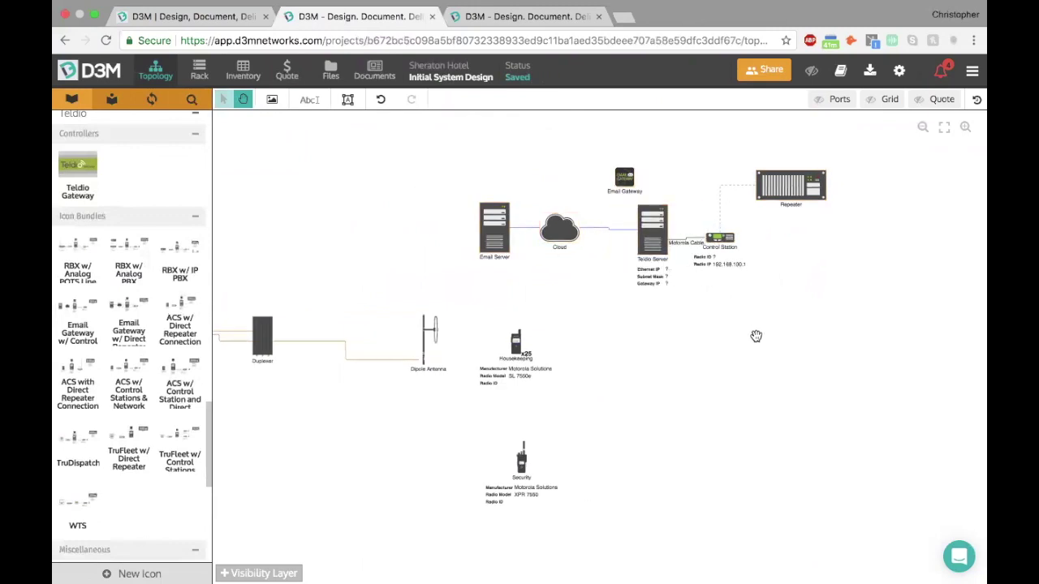
# Step: Undo all edits back to before the Hospitality Bundle copy was placed, and fit the original topology in view
pyautogui.press('super+z')
pyautogui.press('super+z')
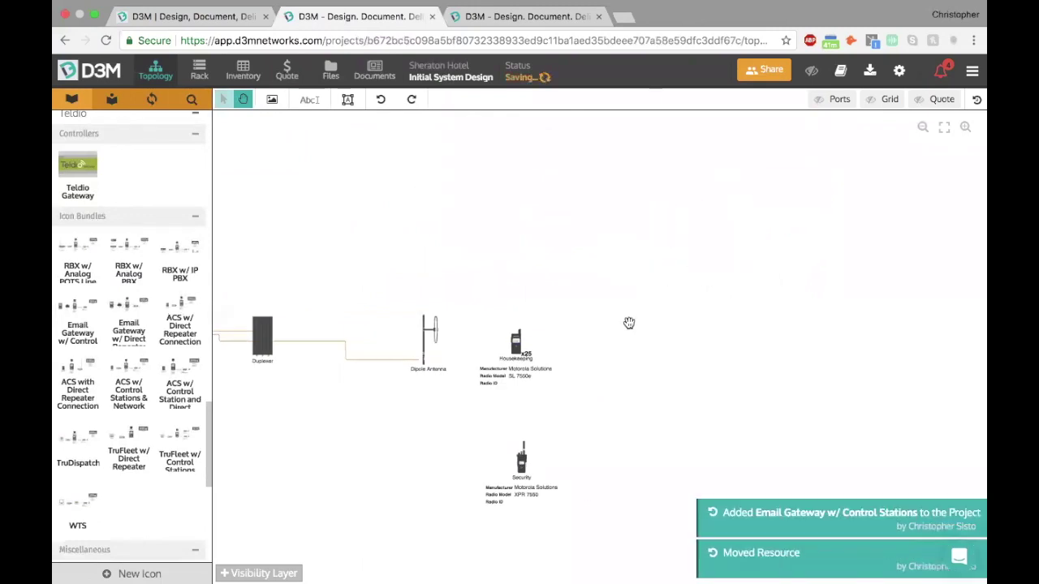
pyautogui.press('super+z')
pyautogui.press('super+z')
pyautogui.press('super+z')
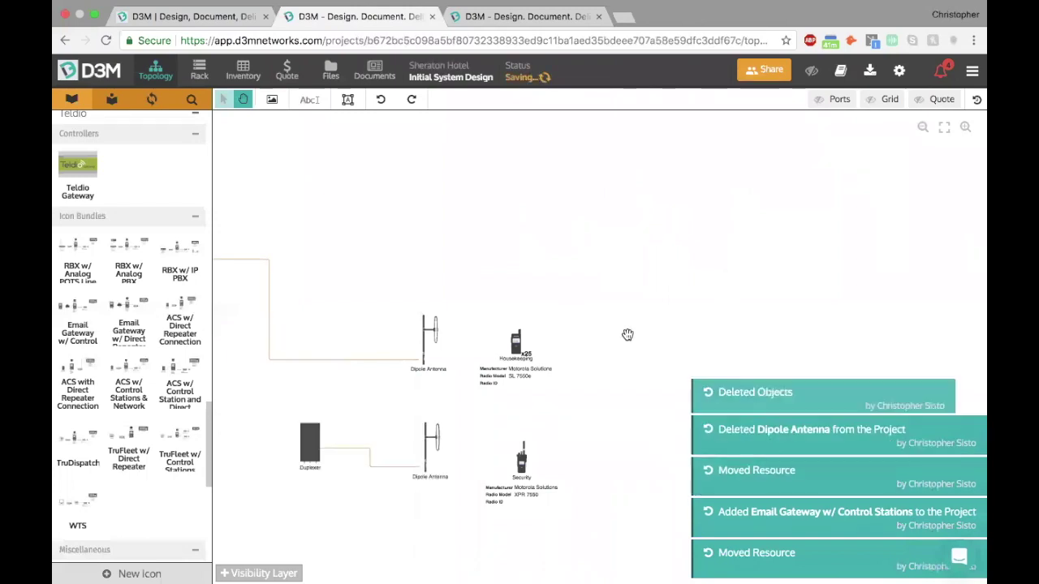
pyautogui.press('super+z')
pyautogui.press('super+z')
pyautogui.press('super+z')
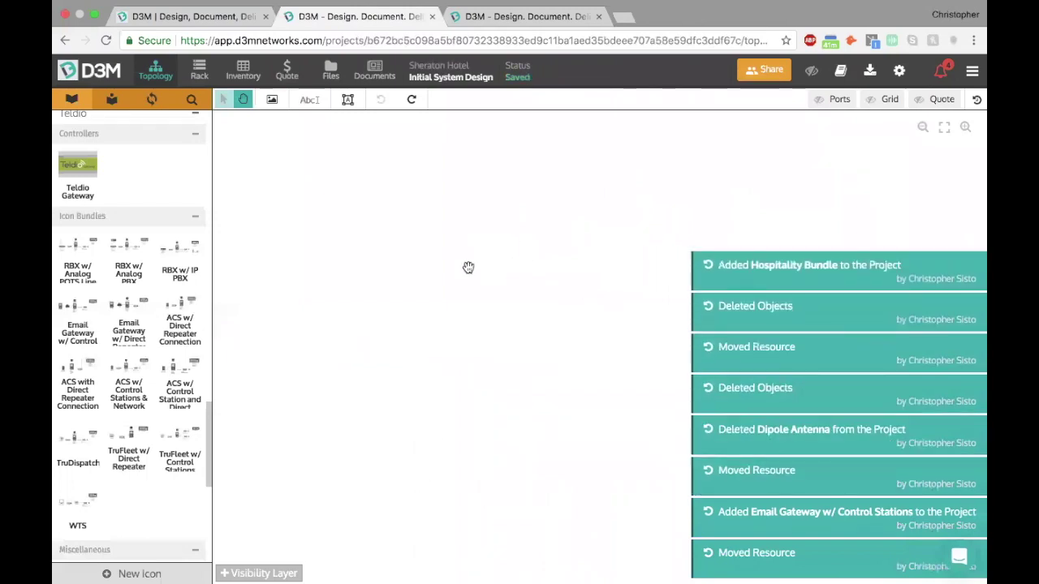
pyautogui.click(945, 127)
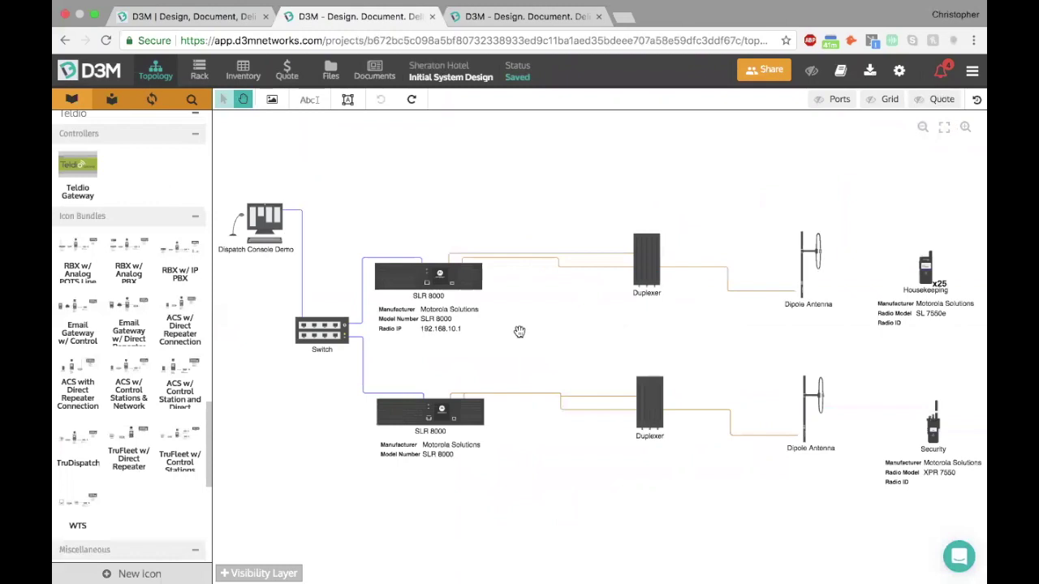
pyautogui.scroll(-2, 520, 332)
pyautogui.scroll(10, 134, 316)
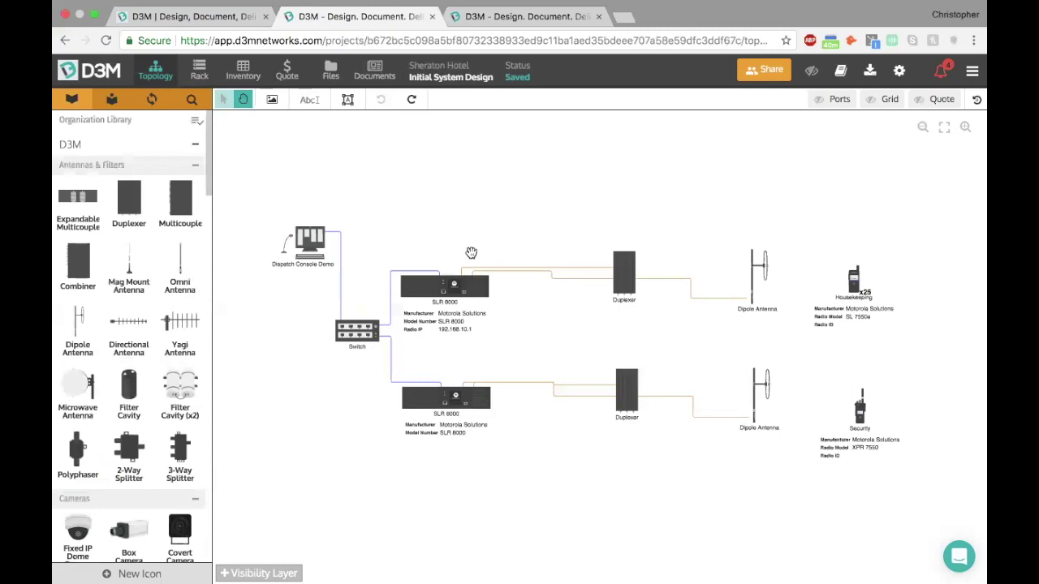
# Step: Open the project's Rack diagram and add a 42U rack
pyautogui.click(196, 71)
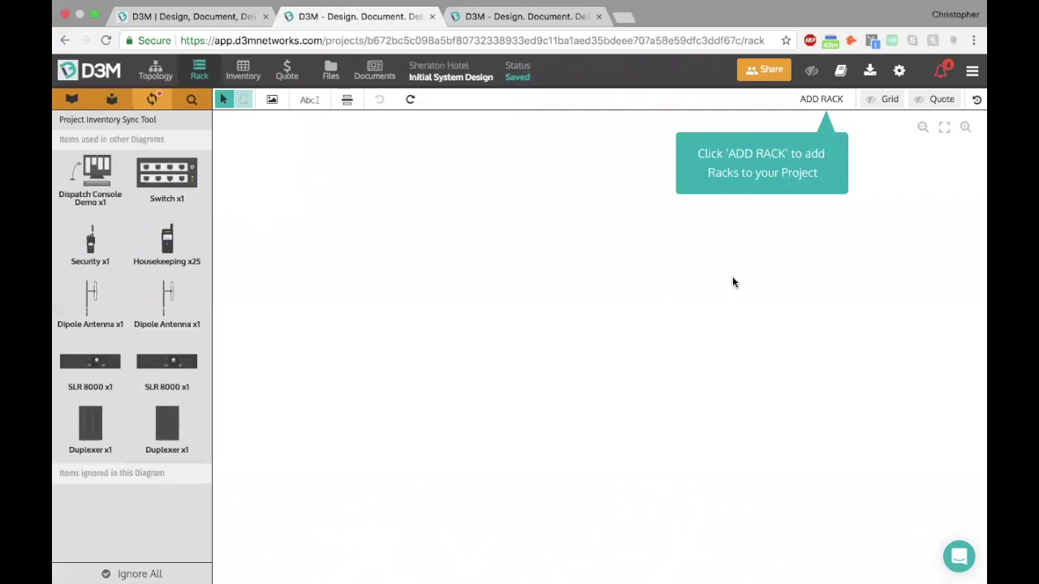
pyautogui.click(834, 101)
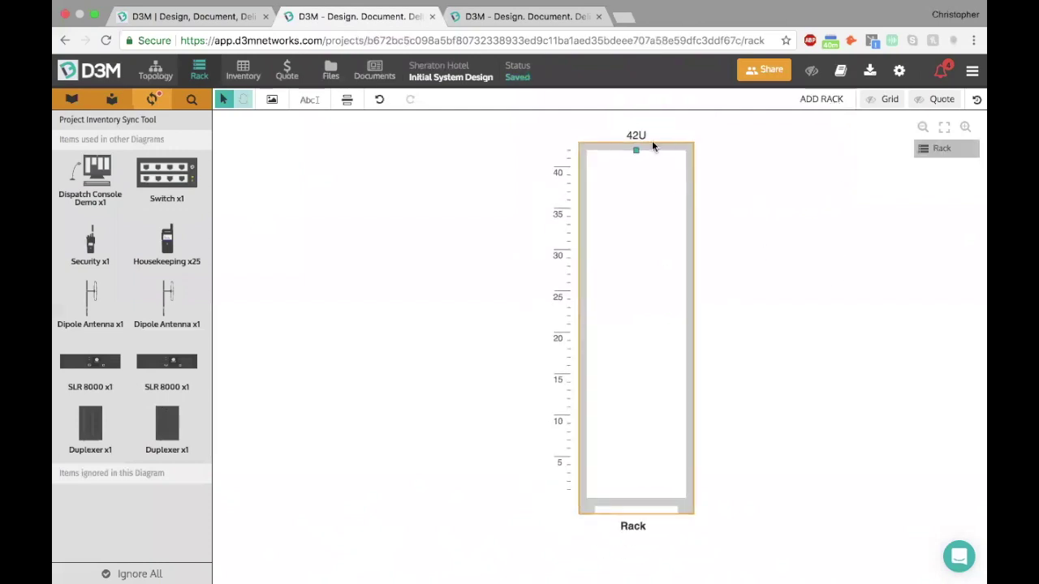
pyautogui.moveTo(636, 151)
pyautogui.mouseDown()
pyautogui.moveTo(636, 193)
pyautogui.moveTo(637, 151)
pyautogui.mouseUp()
pyautogui.click(785, 164)
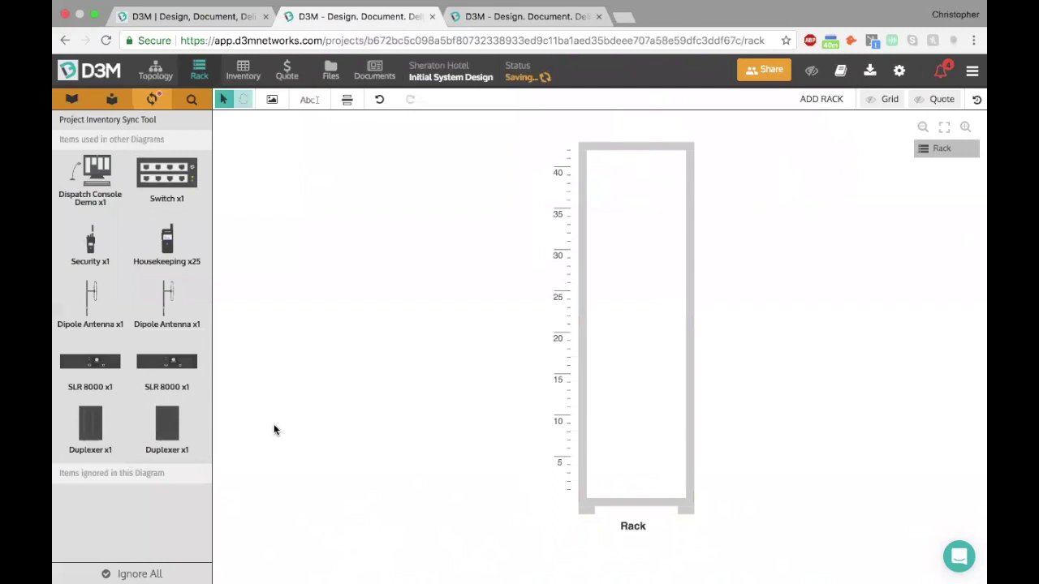
# Step: Mount both SLR 8000 repeaters from the project inventory in the rack, one directly beneath the other at about 27U to 32U
pyautogui.moveTo(167, 366); pyautogui.dragTo(649, 250)
pyautogui.click(638, 316)
pyautogui.click(738, 363)
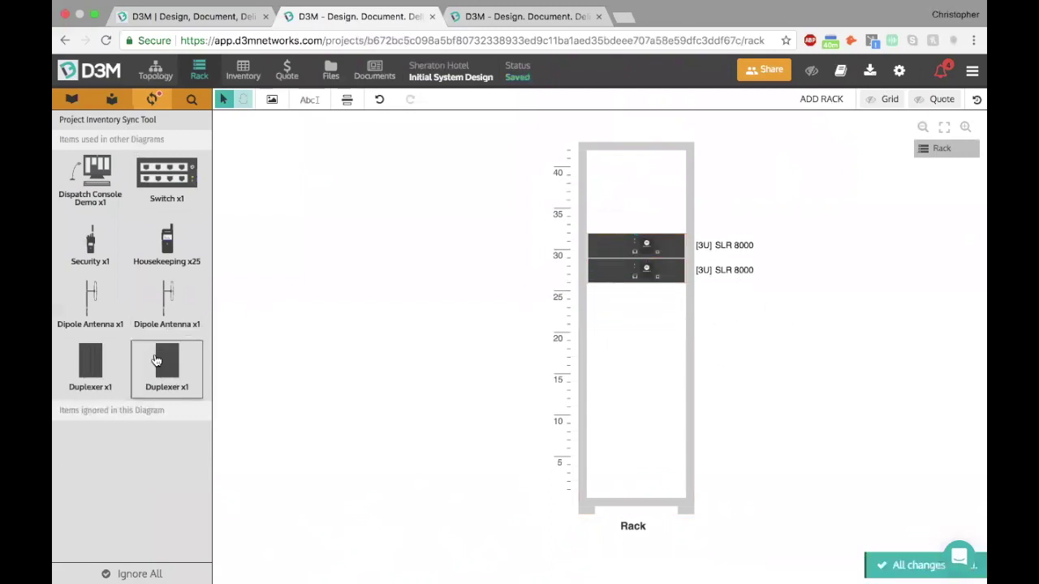
# Step: Mount the two duplexers stacked together below the repeaters, and the switch above the repeaters at about 35U
pyautogui.moveTo(169, 362); pyautogui.dragTo(623, 331)
pyautogui.moveTo(90, 362); pyautogui.dragTo(636, 365)
pyautogui.moveTo(639, 311); pyautogui.dragTo(666, 308)
pyautogui.moveTo(656, 355); pyautogui.dragTo(637, 331)
pyautogui.moveTo(171, 199); pyautogui.dragTo(653, 216)
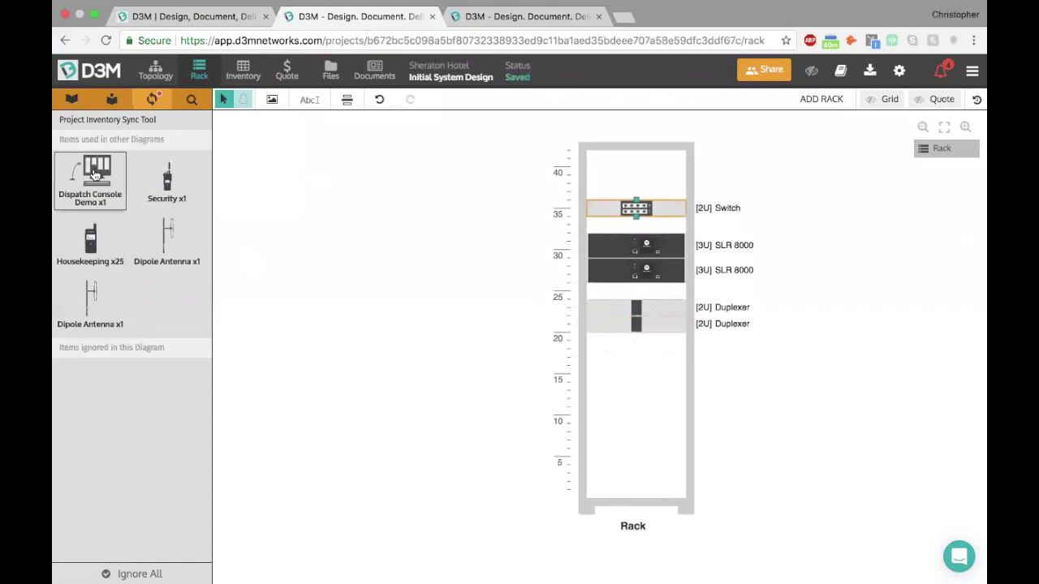
# Step: Mark the Dispatch Console Demo as ignored in the rack diagram's inventory sync
pyautogui.moveTo(95, 178)
pyautogui.mouseDown()
pyautogui.moveTo(637, 349)
pyautogui.moveTo(207, 167)
pyautogui.moveTo(97, 183)
pyautogui.mouseUp()
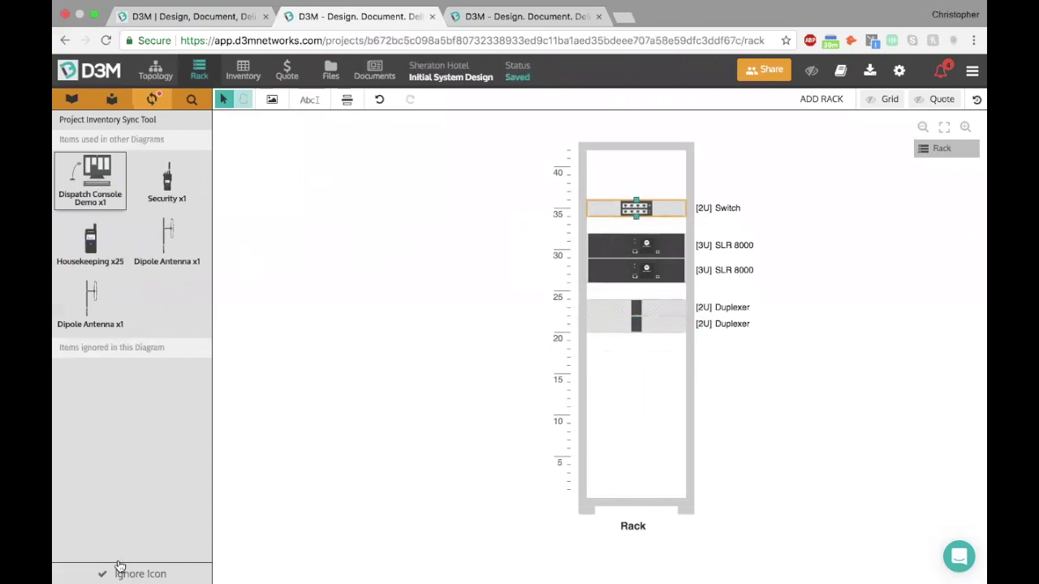
pyautogui.click(122, 574)
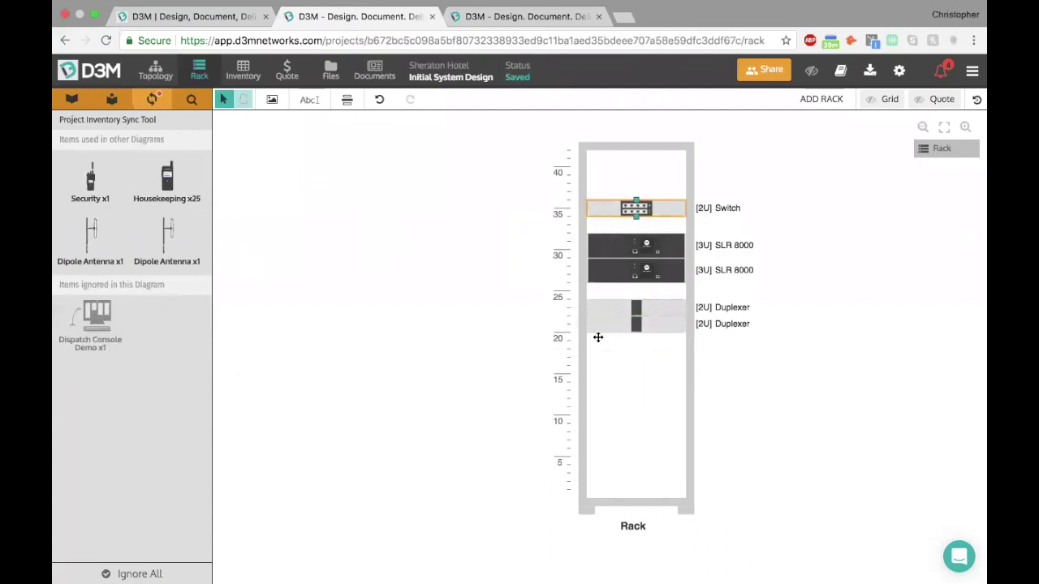
# Step: Mark the remaining Security radio, Housekeeping radios and both dipole antennas as ignored in the rack diagram's inventory sync
pyautogui.click(146, 574)
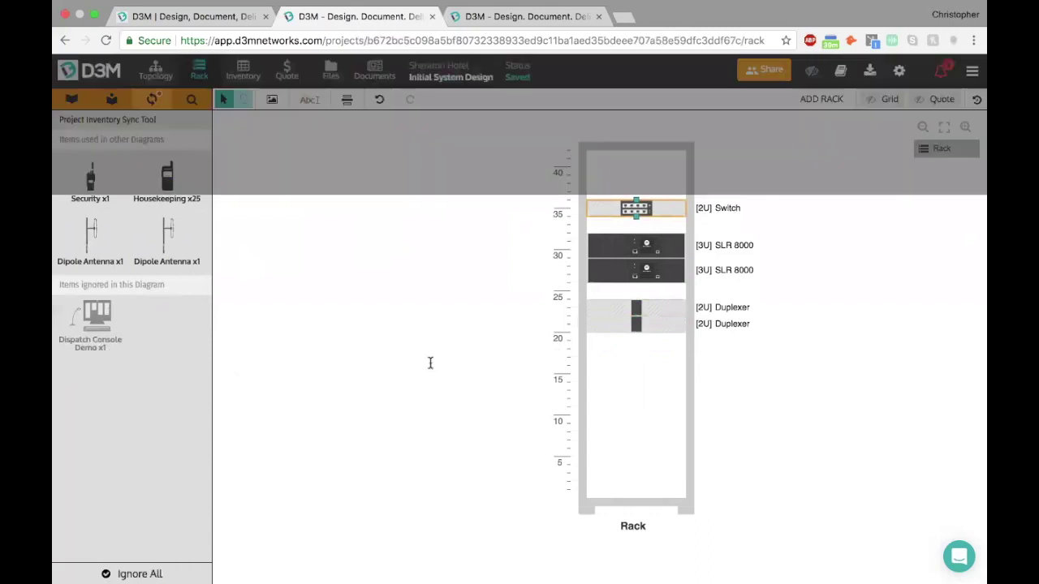
pyautogui.click(538, 415)
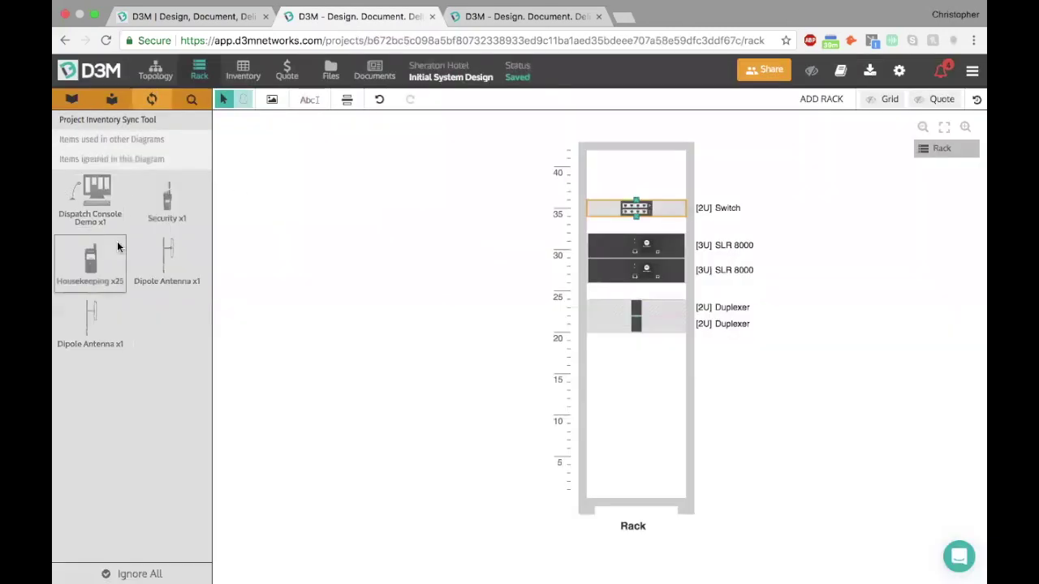
pyautogui.click(169, 196)
pyautogui.click(172, 574)
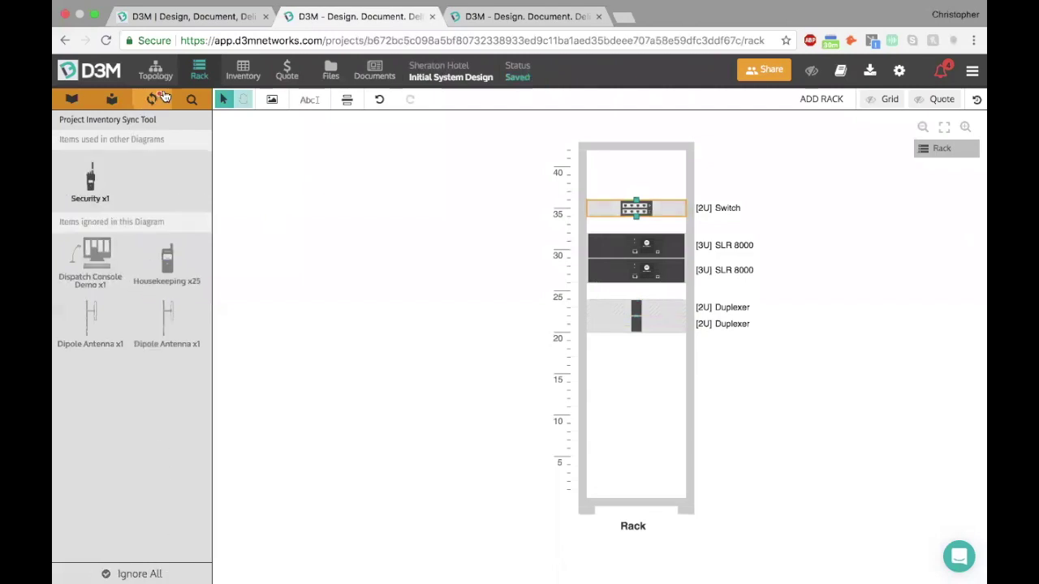
pyautogui.click(104, 173)
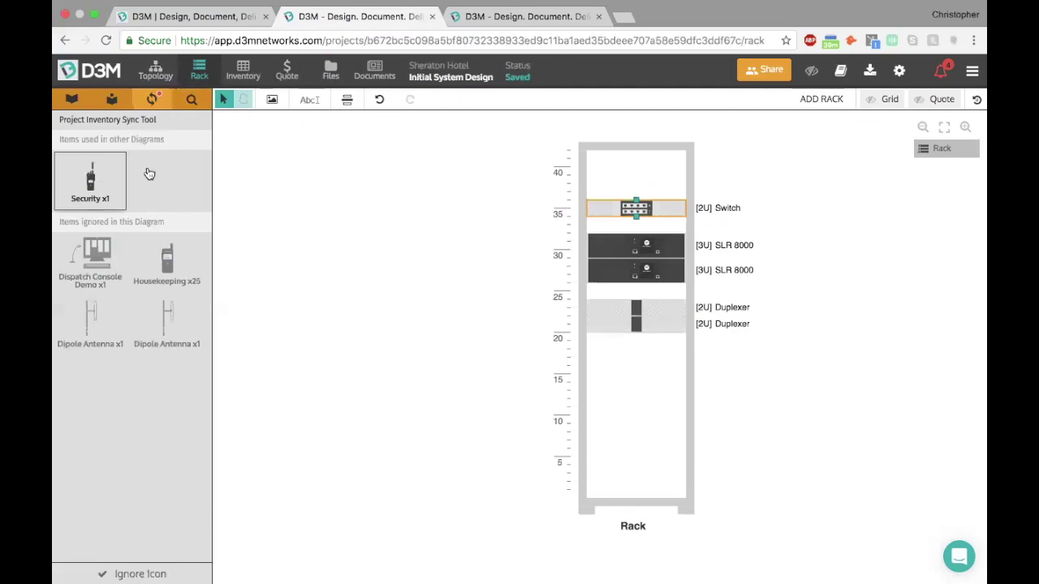
pyautogui.click(169, 571)
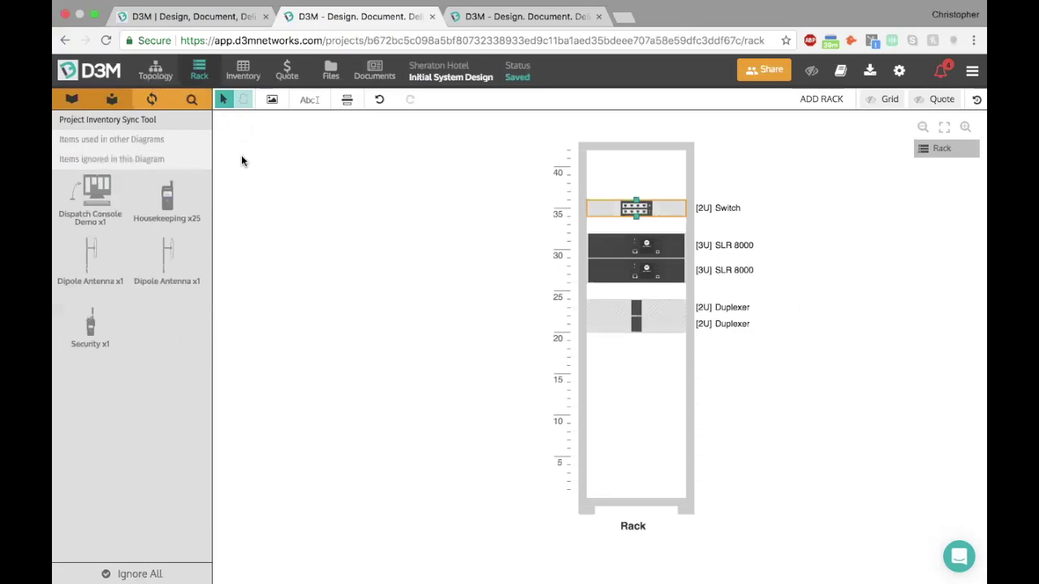
# Step: Search the libraries for "power strip", mount the D3M Power Supply in the rack below the duplexers, and enlarge it to 4U
pyautogui.hotkey('ctrl', 'f')
pyautogui.write('power strip')
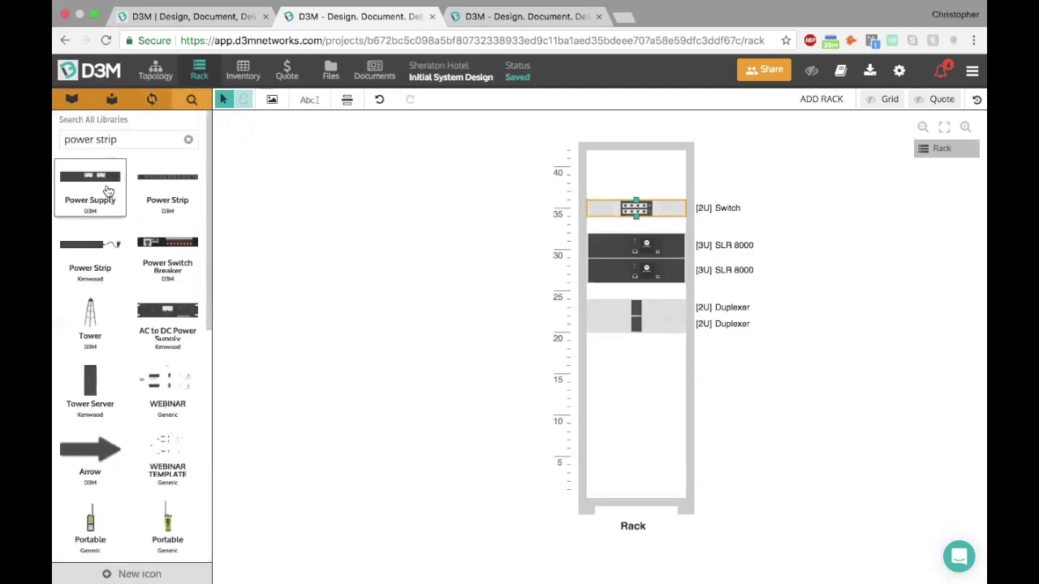
pyautogui.moveTo(102, 184); pyautogui.dragTo(656, 358)
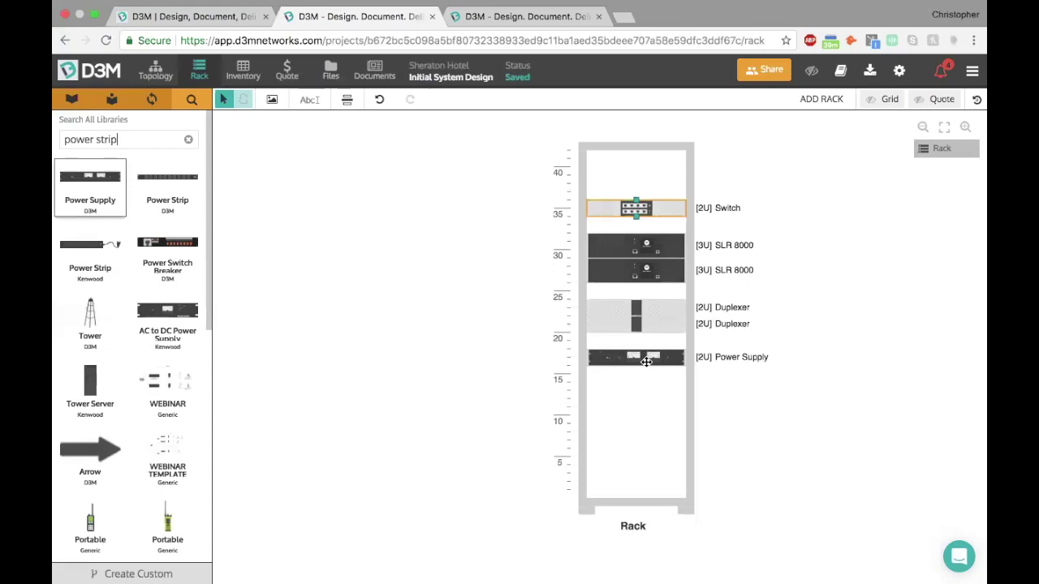
pyautogui.click(640, 357)
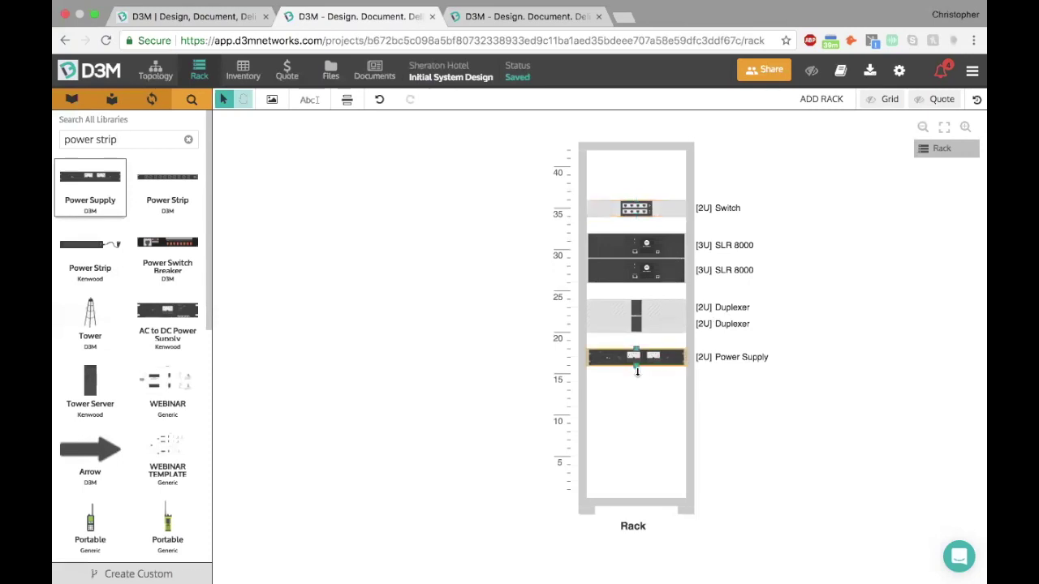
pyautogui.moveTo(638, 374); pyautogui.dragTo(636, 382)
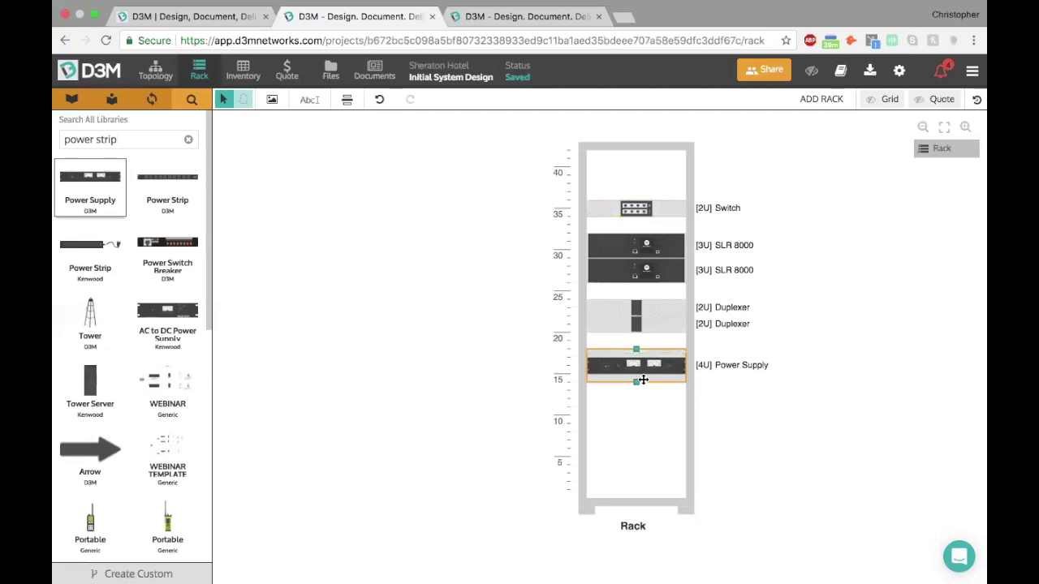
pyautogui.click(776, 420)
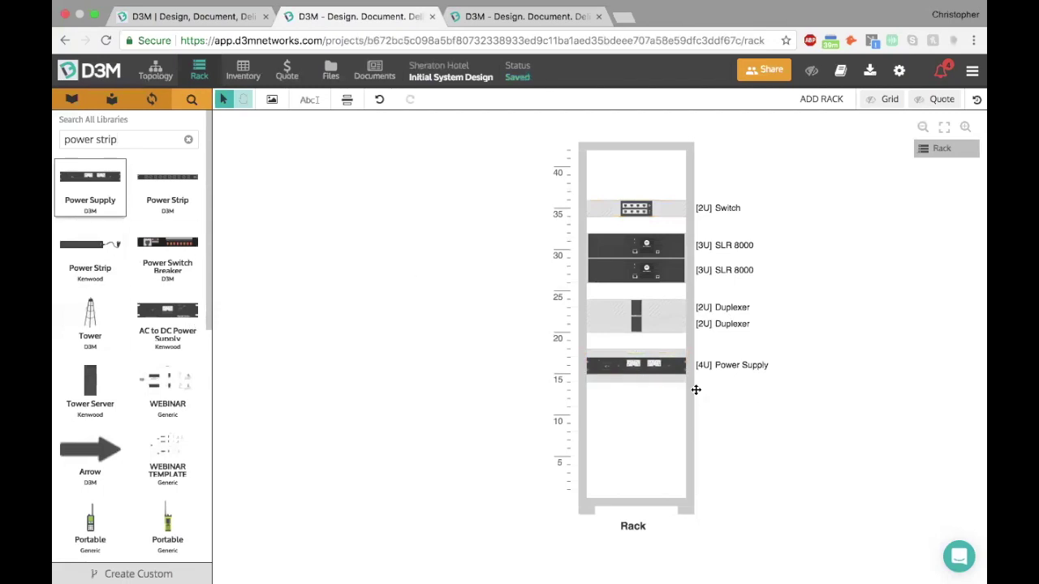
# Step: Mark the Power Supply as ignored in the topology diagram's inventory sync
pyautogui.click(162, 73)
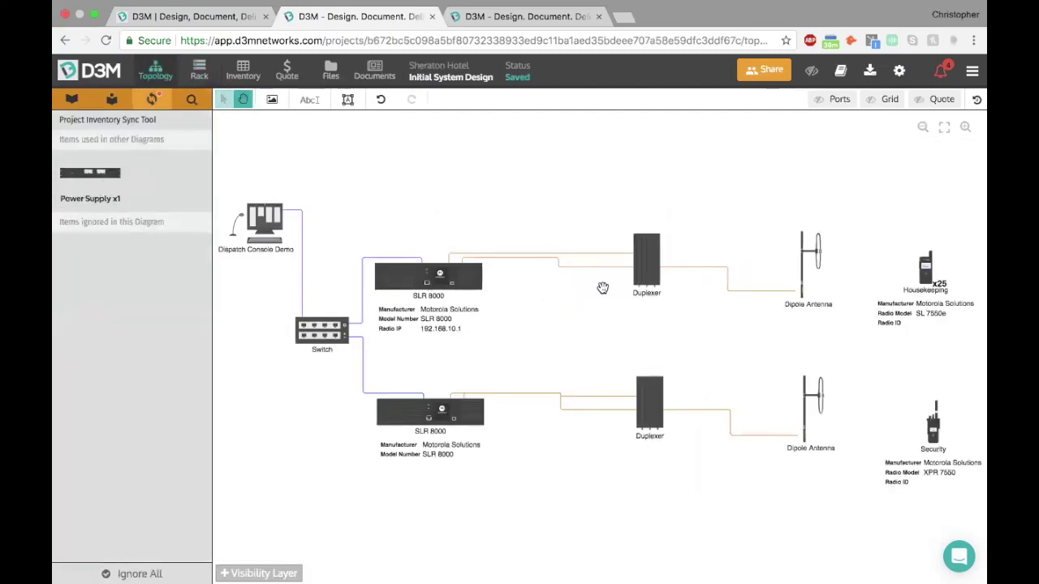
pyautogui.scroll(-1, 582, 268)
pyautogui.scroll(-1, 582, 268)
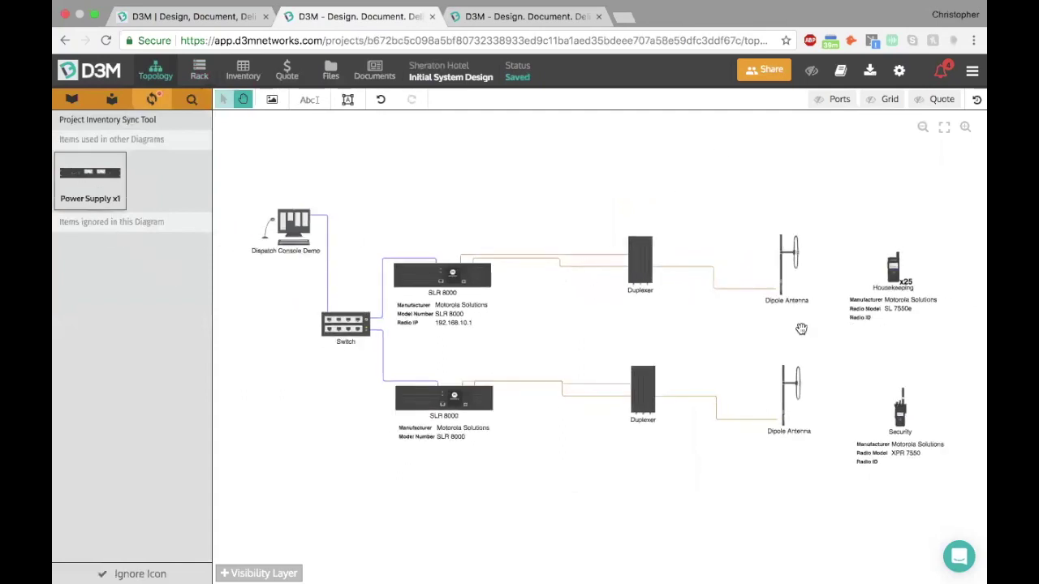
pyautogui.click(138, 557)
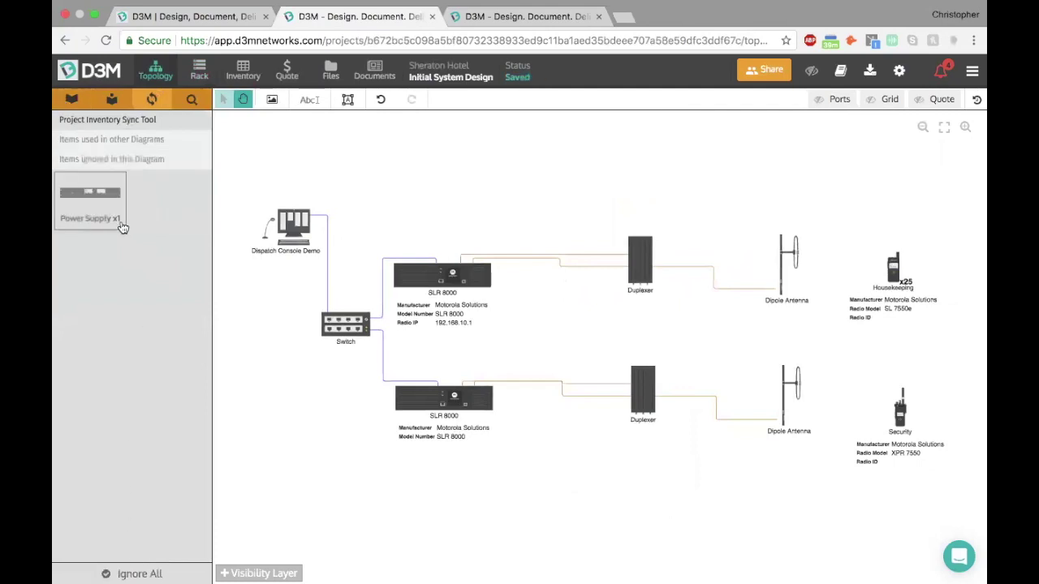
# Step: Fill the Radio ID column of the Housekeeping SL 7550e radios in the project inventory with consecutive IDs from 100 to 124
pyautogui.click(246, 73)
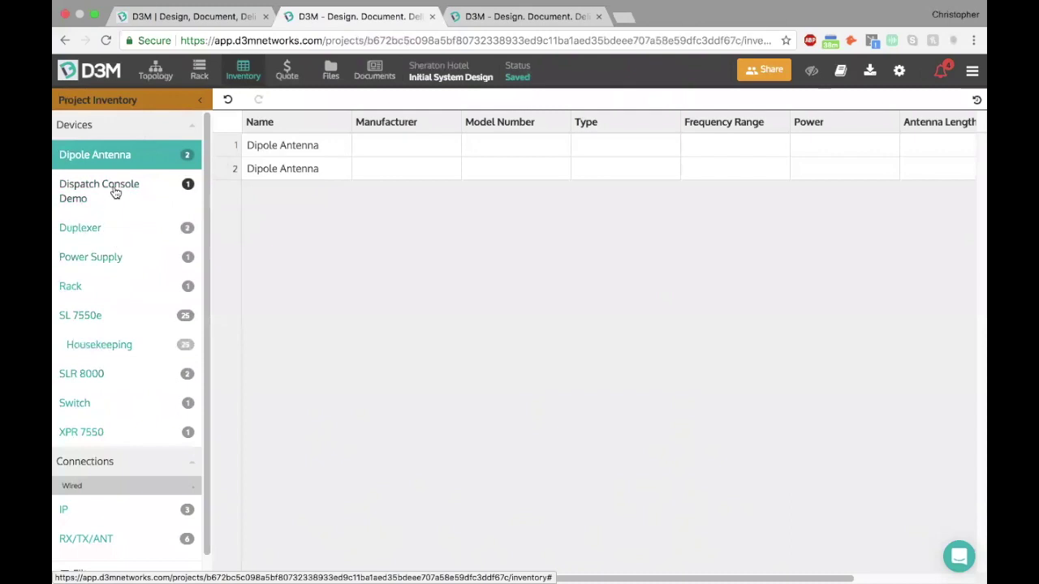
pyautogui.click(113, 347)
pyautogui.write('101')
pyautogui.press('Return')
pyautogui.moveTo(771, 145); pyautogui.dragTo(788, 383)
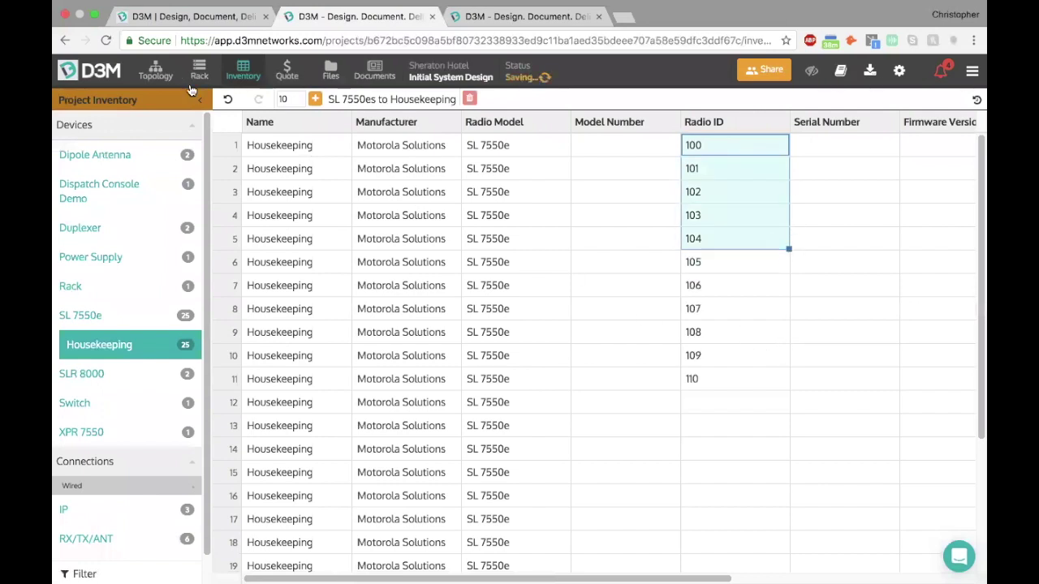
# Step: Check the Housekeeping radio IDs in the topology and inventory, and view the project quote
pyautogui.click(159, 71)
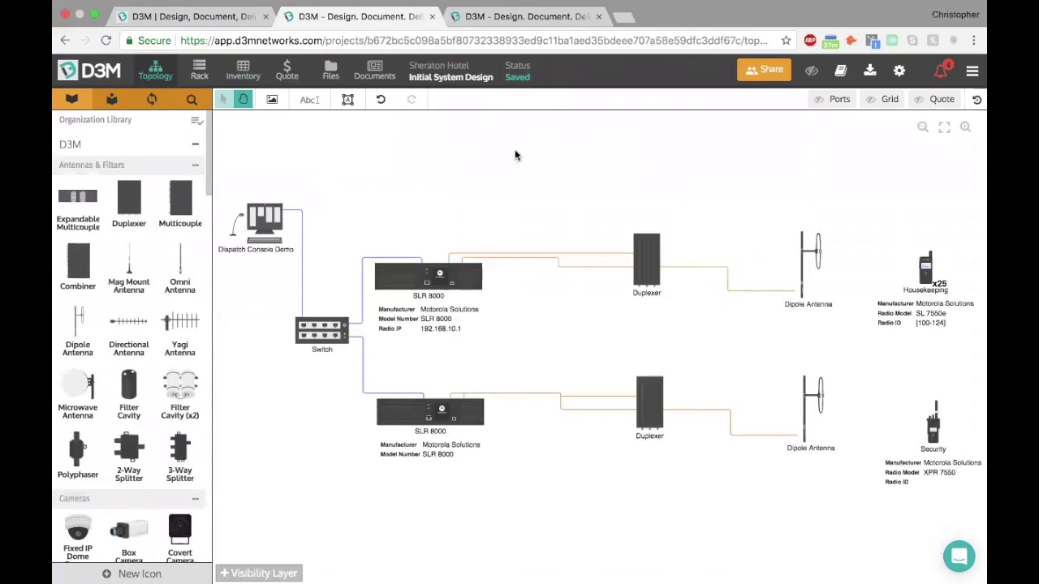
pyautogui.click(196, 75)
pyautogui.click(241, 73)
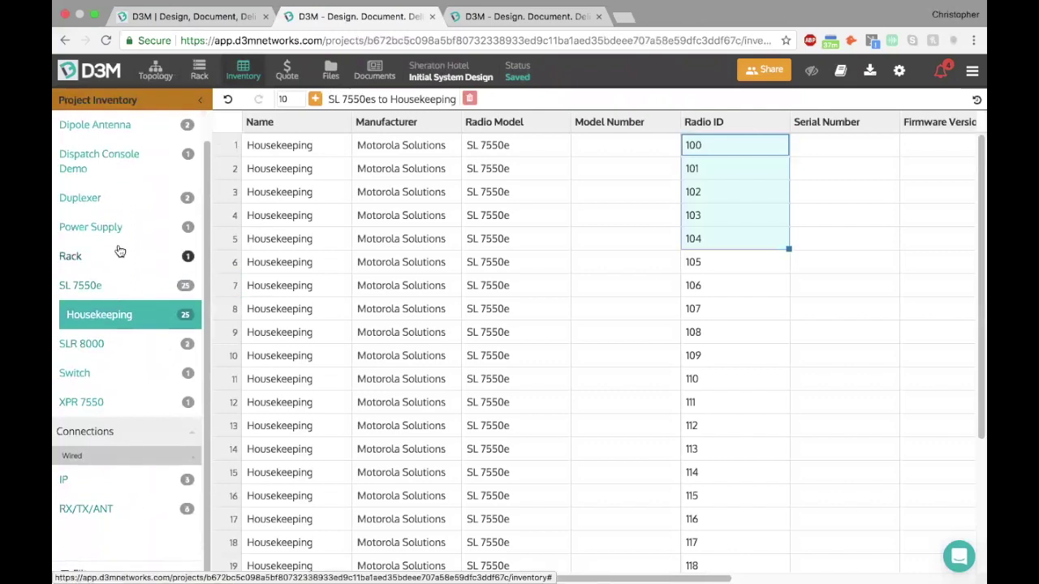
pyautogui.scroll(1, 126, 254)
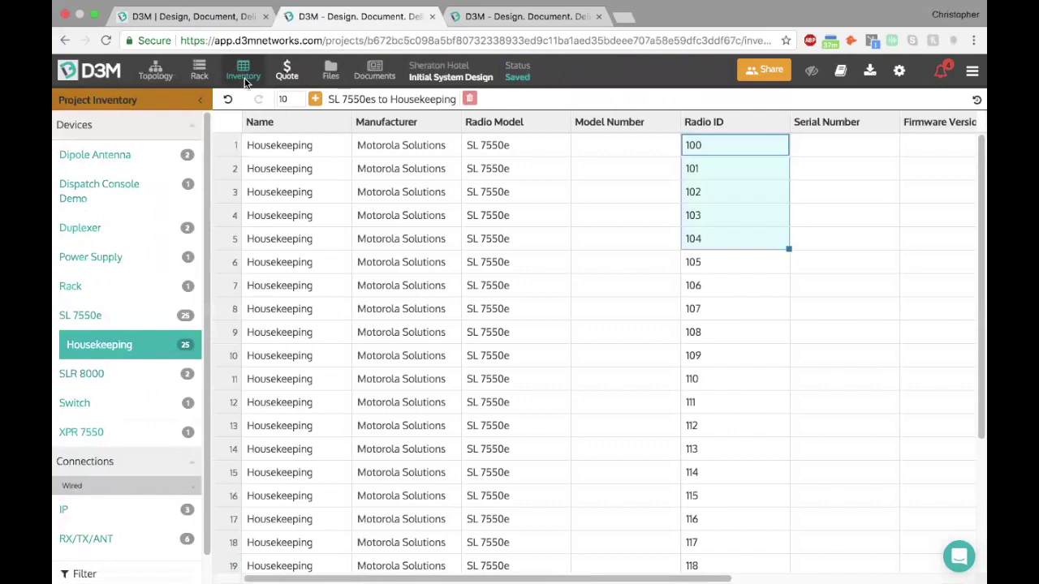
pyautogui.click(155, 71)
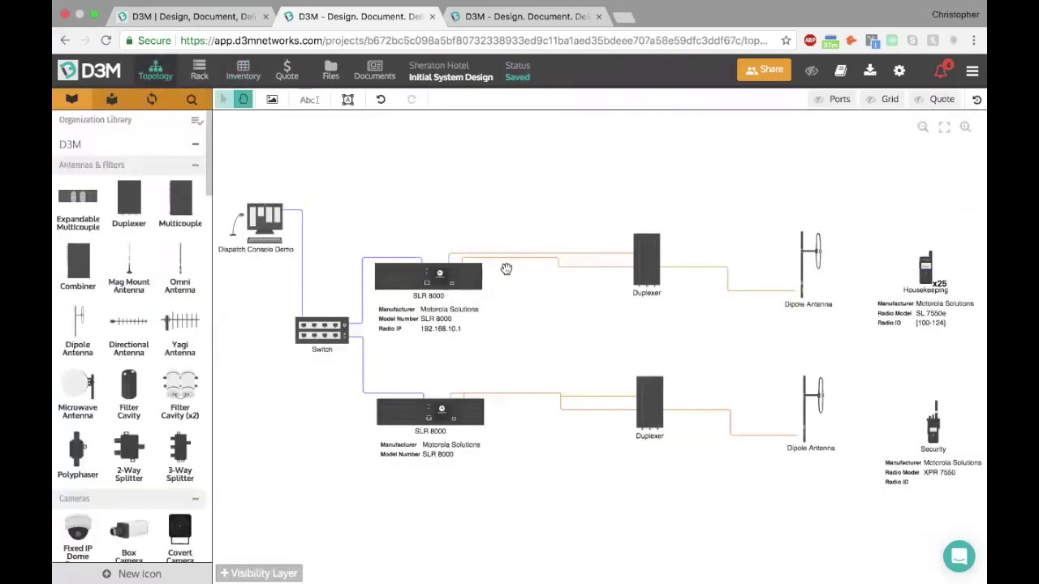
pyautogui.scroll(-3, 505, 269)
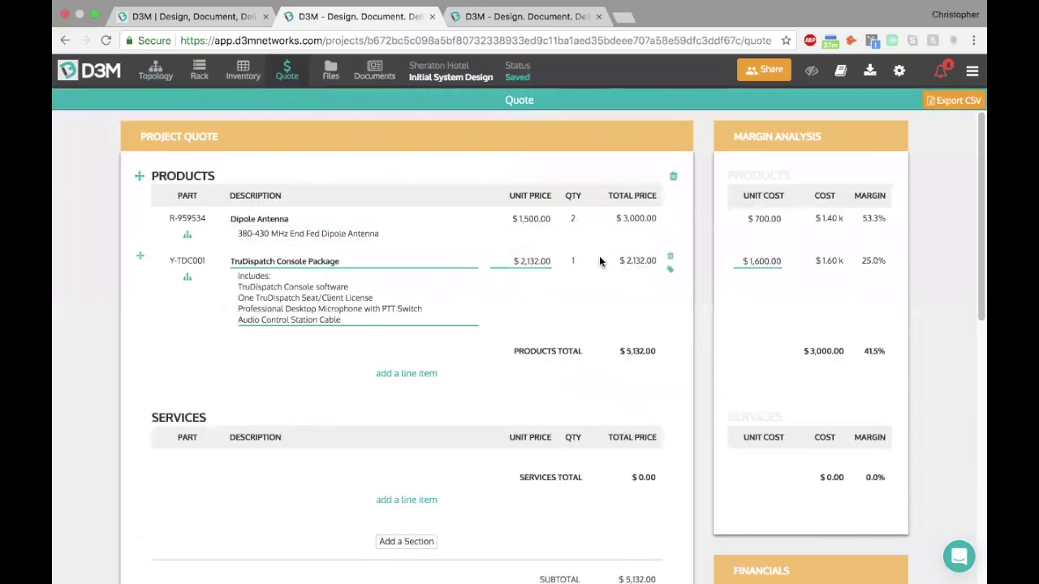
# Step: Assign quote part D3M-56546, Repeater with power adapter, to the upper SLR 8000 in the topology
pyautogui.click(155, 71)
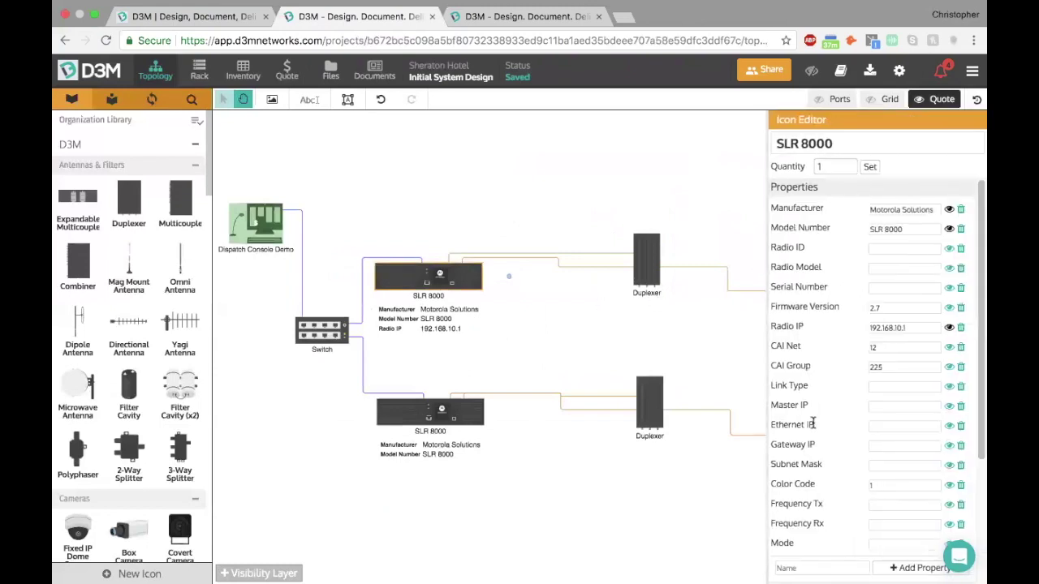
pyautogui.scroll(-5, 813, 422)
pyautogui.write('repea')
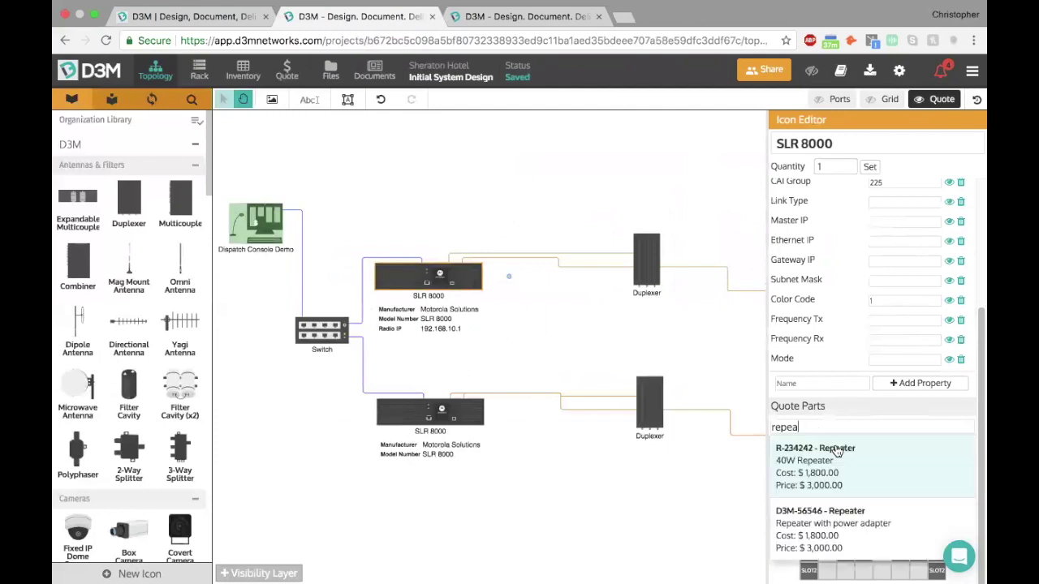
pyautogui.click(850, 511)
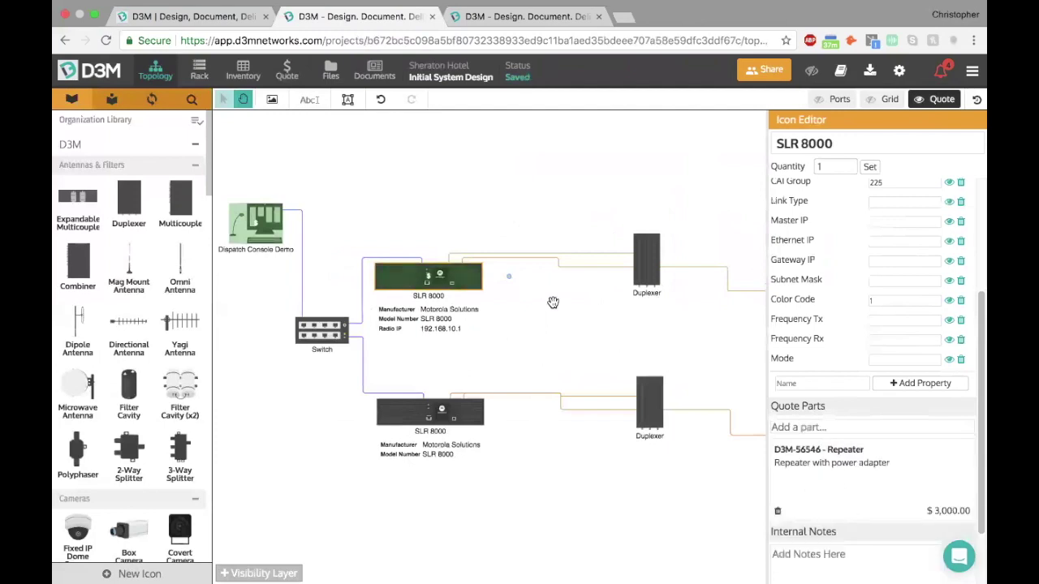
pyautogui.click(565, 161)
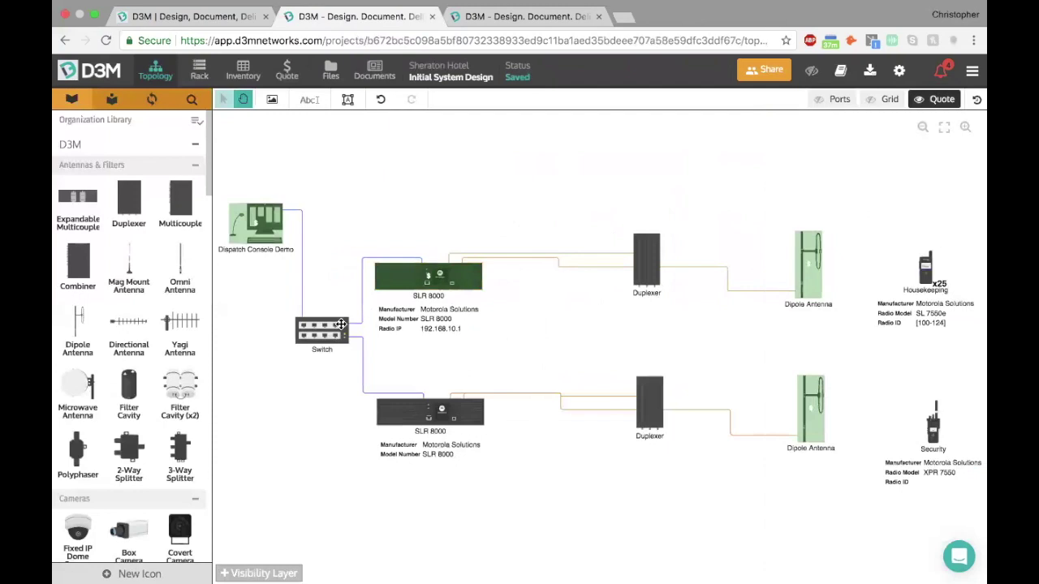
# Step: Review the project quote's product lines, margin analysis, financials and non-quoted icons
pyautogui.click(280, 71)
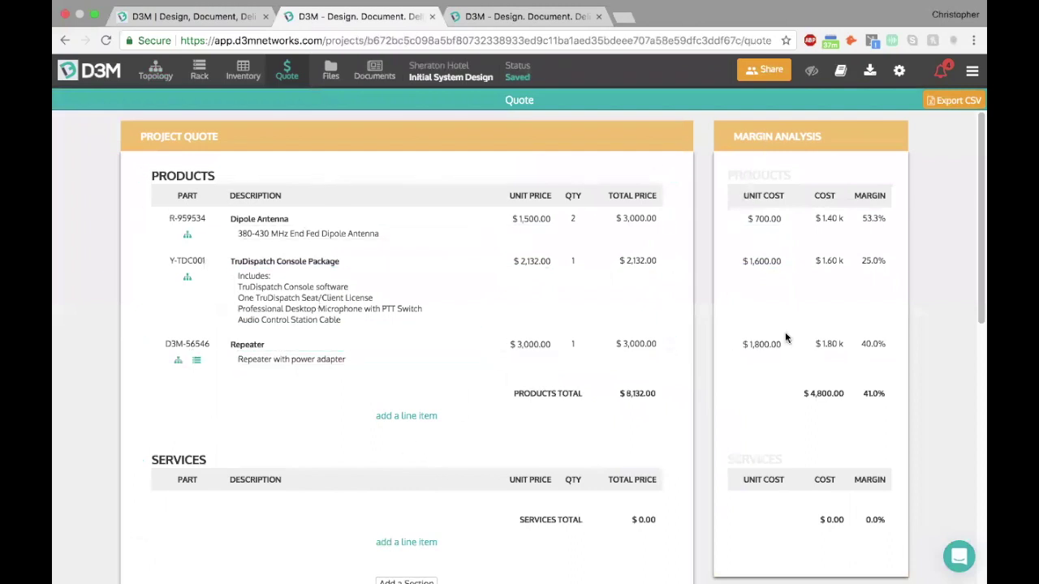
pyautogui.scroll(-1, 918, 413)
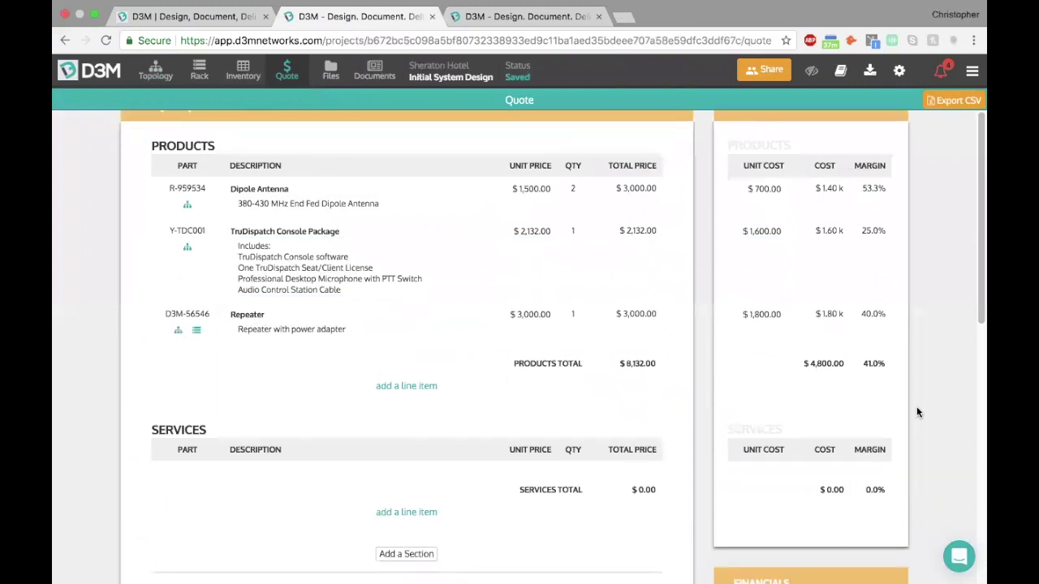
pyautogui.scroll(-5, 918, 413)
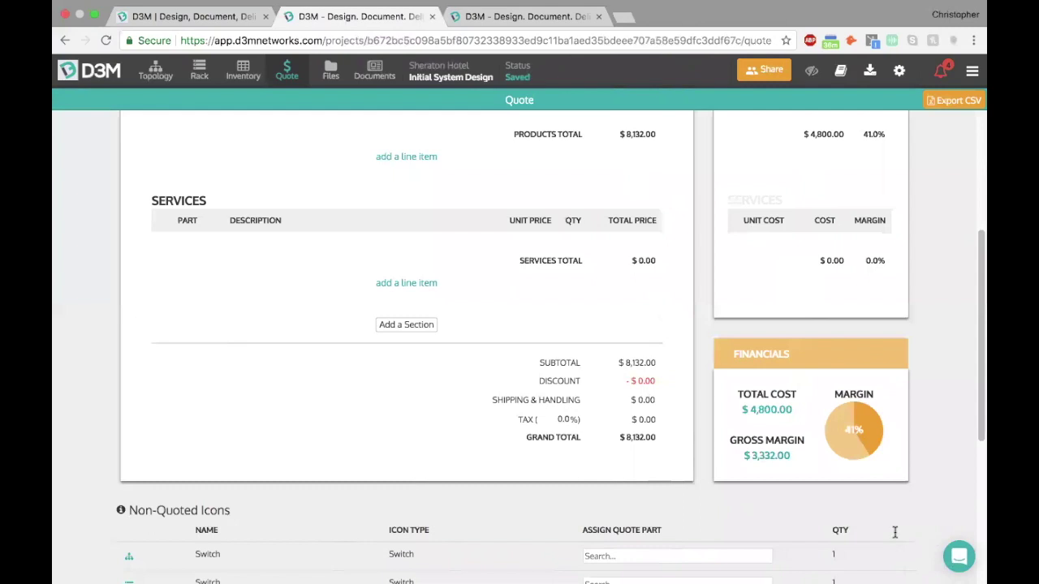
pyautogui.scroll(5, 391, 233)
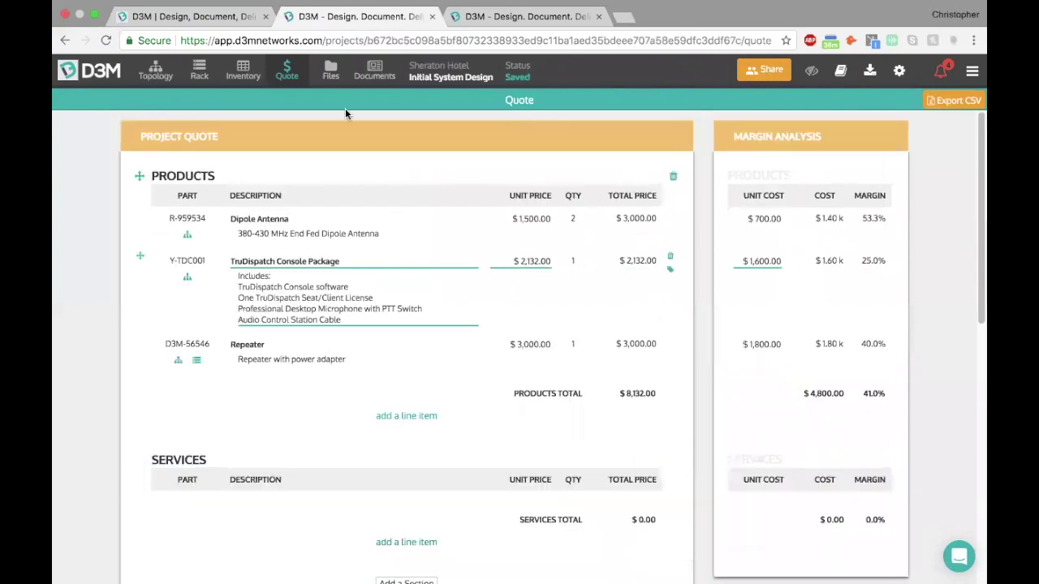
# Step: Create a new project document titled "Sales Proposal" from the Sales Proposal template
pyautogui.click(328, 73)
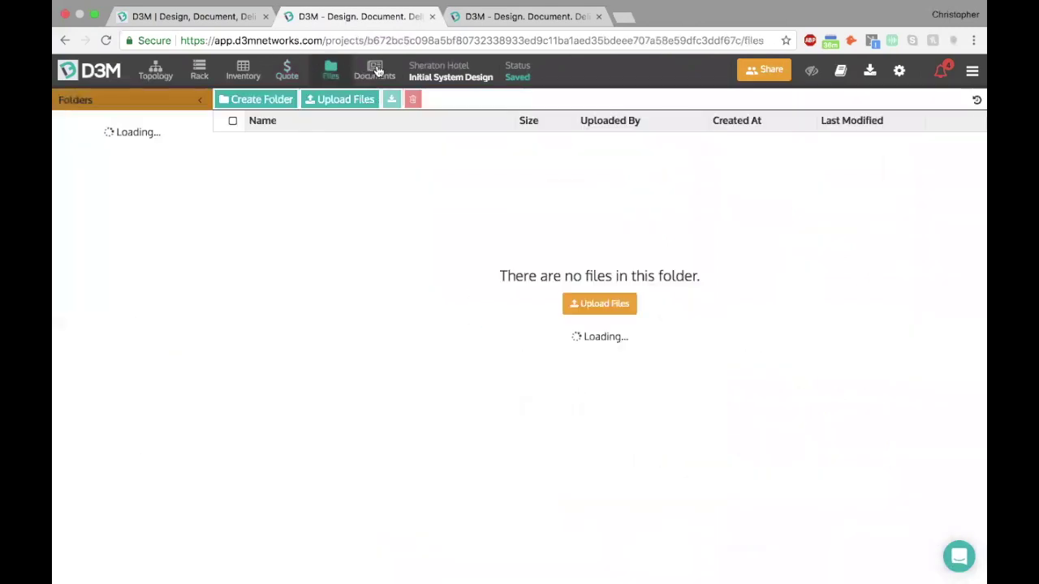
pyautogui.click(375, 72)
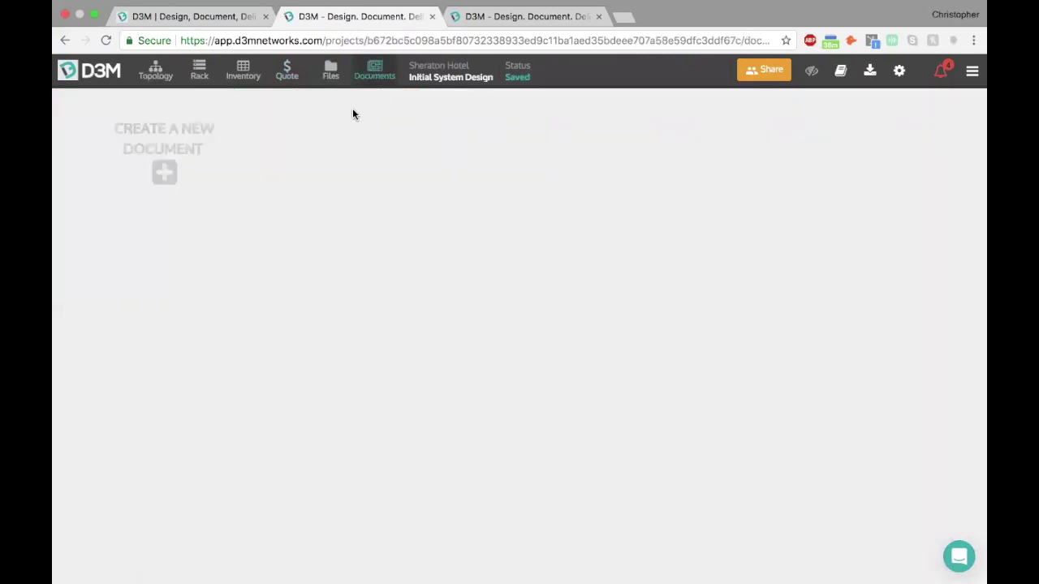
pyautogui.click(177, 154)
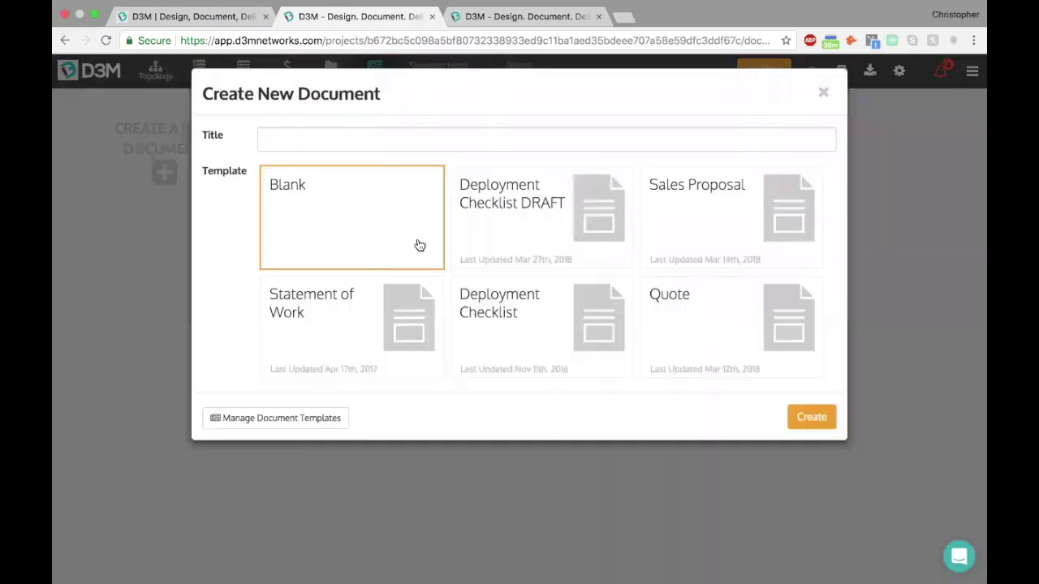
pyautogui.click(710, 252)
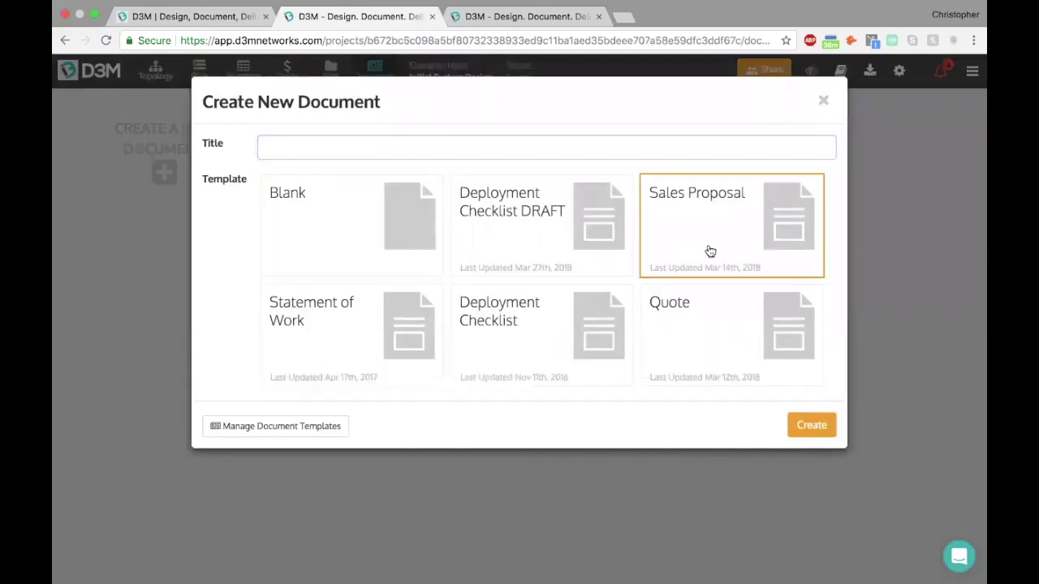
pyautogui.click(413, 146)
pyautogui.click(414, 168)
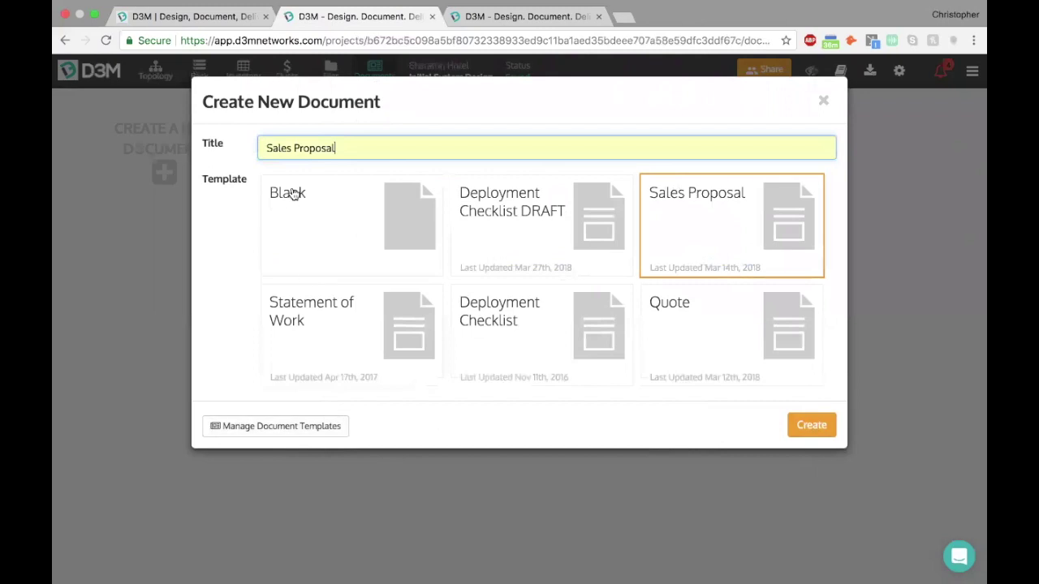
pyautogui.click(335, 218)
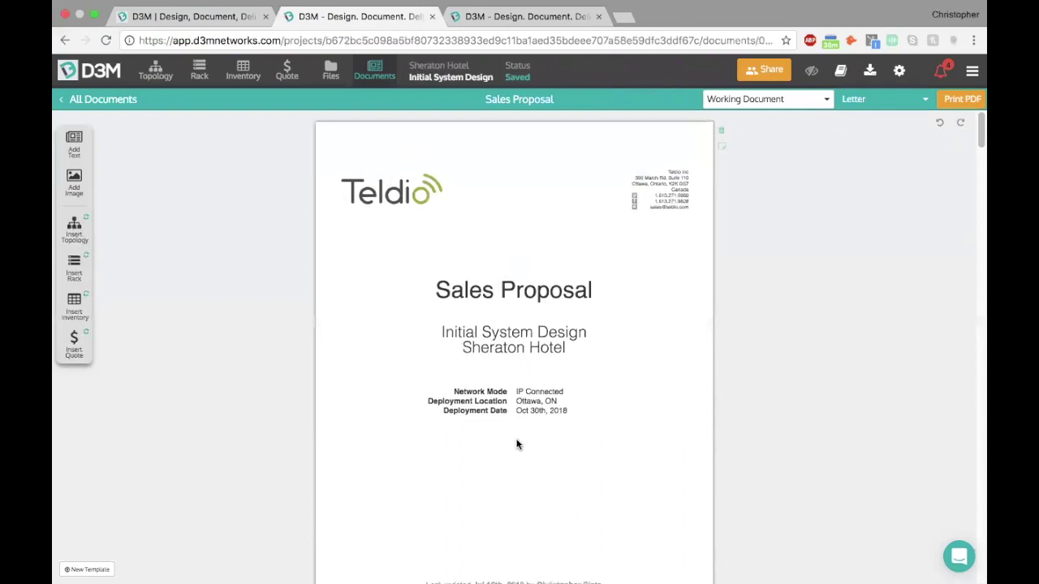
# Step: Review the proposal's opening pages, inspecting the data tags in the cover letter and the list of tags that can be inserted
pyautogui.scroll(-5, 517, 444)
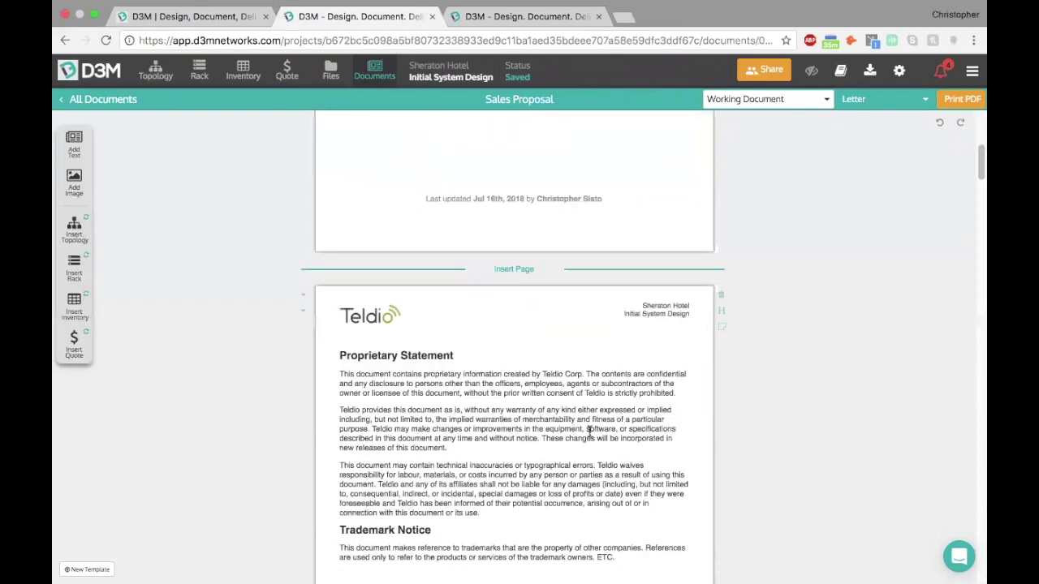
pyautogui.scroll(-3, 590, 432)
pyautogui.scroll(3, 590, 432)
pyautogui.scroll(-1, 589, 432)
pyautogui.scroll(-9, 590, 432)
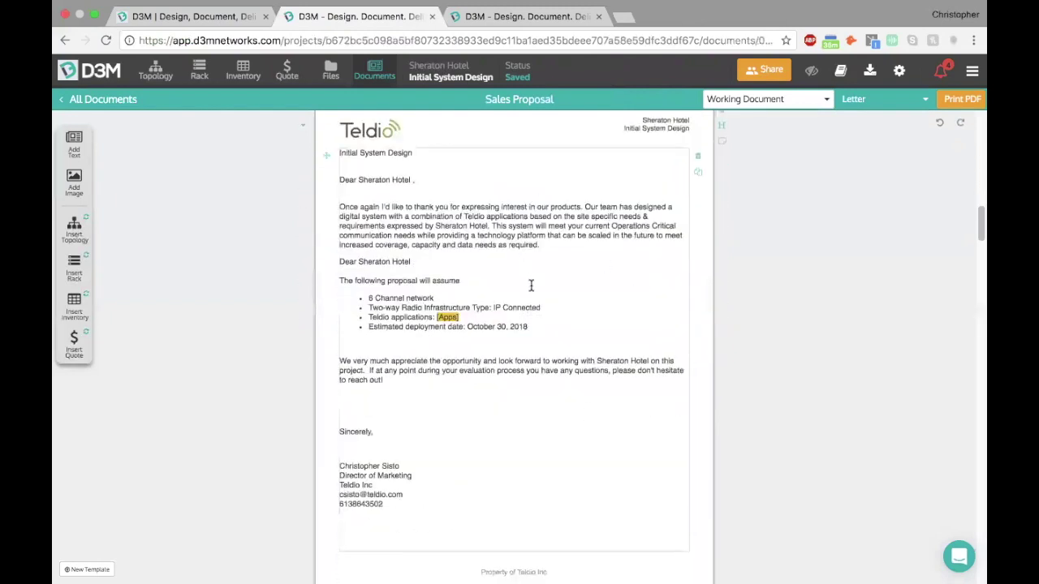
pyautogui.click(531, 285)
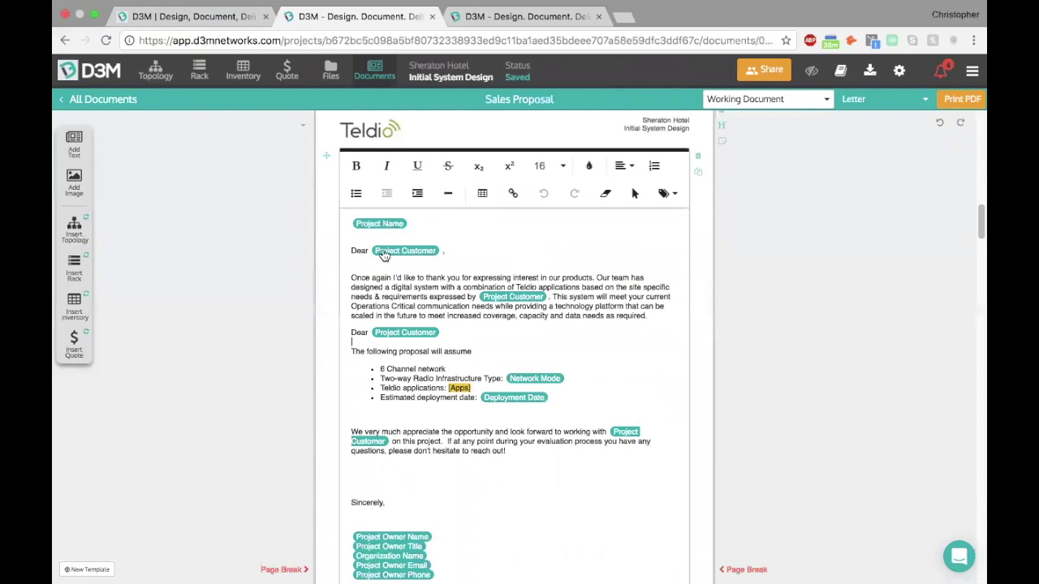
pyautogui.click(666, 194)
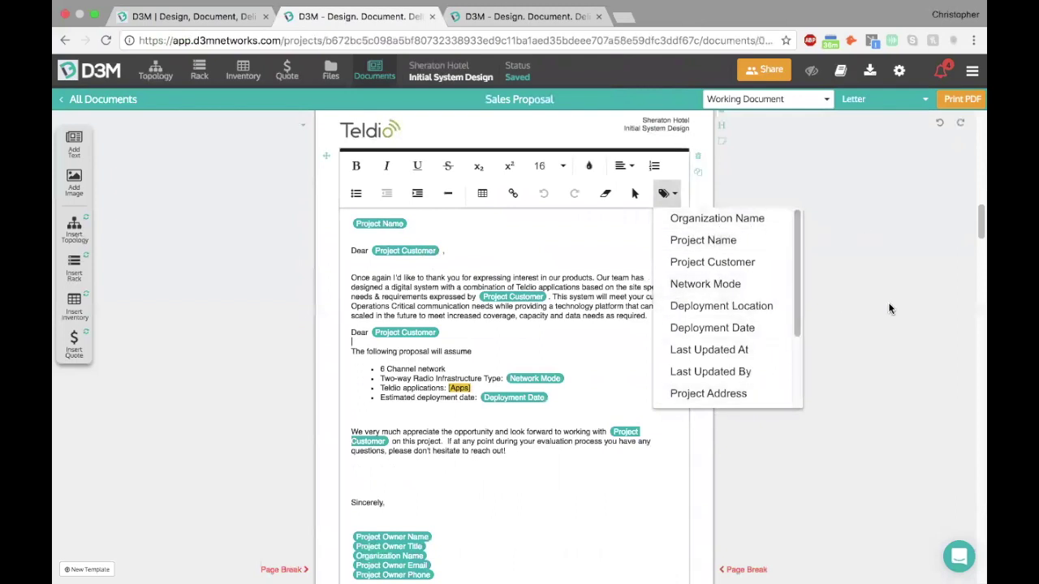
pyautogui.click(536, 248)
pyautogui.click(375, 252)
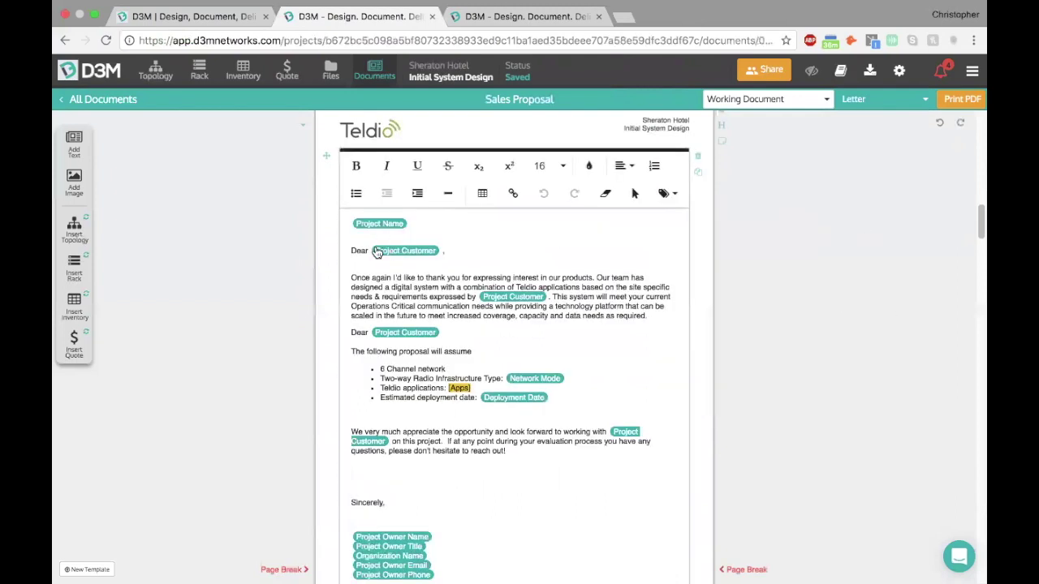
pyautogui.click(855, 342)
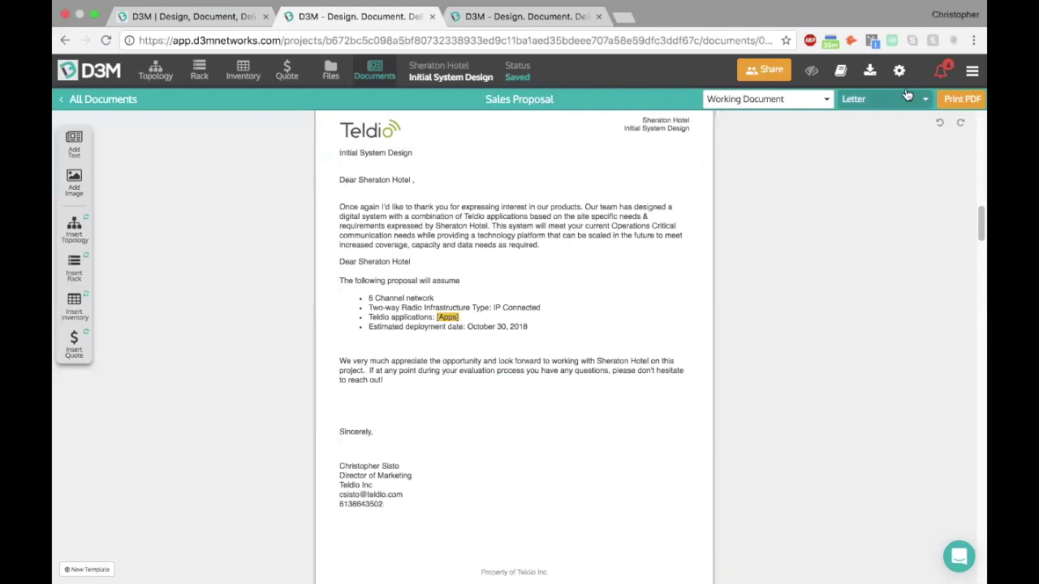
# Step: Change the project's customer to Sheraton Hotel ABC in the project settings and save
pyautogui.click(455, 219)
pyautogui.click(506, 148)
pyautogui.hotkey('ctrl', 'a')
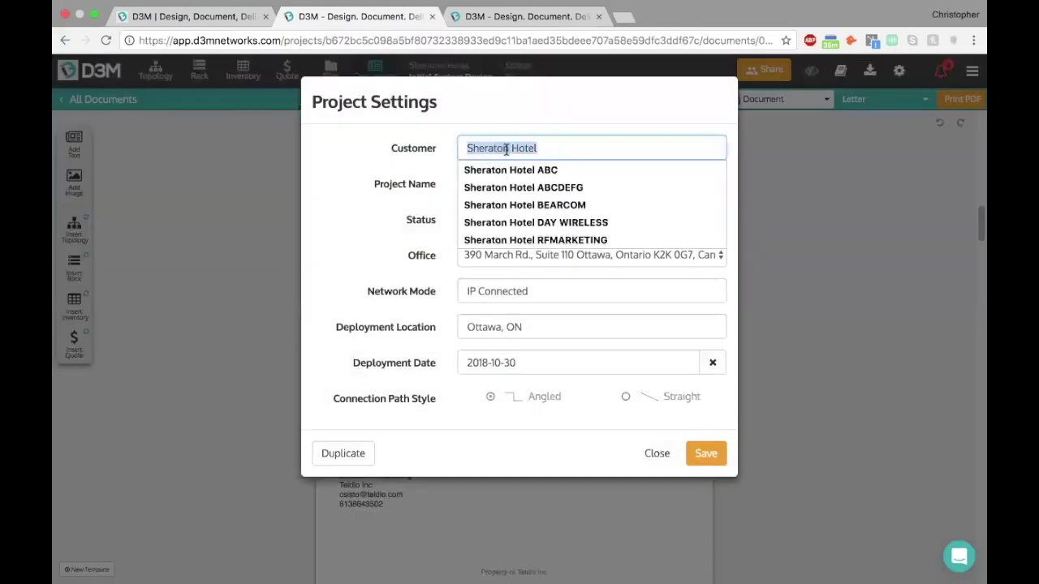
pyautogui.click(555, 170)
pyautogui.click(703, 453)
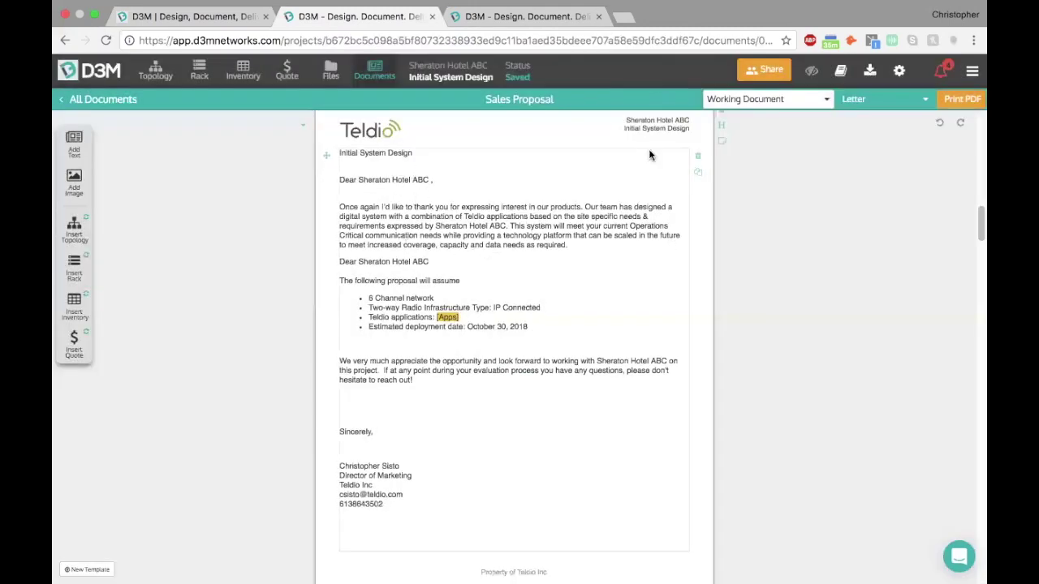
# Step: Fill the proposal's Equipment List section with All Inventory Lists
pyautogui.scroll(-5, 792, 409)
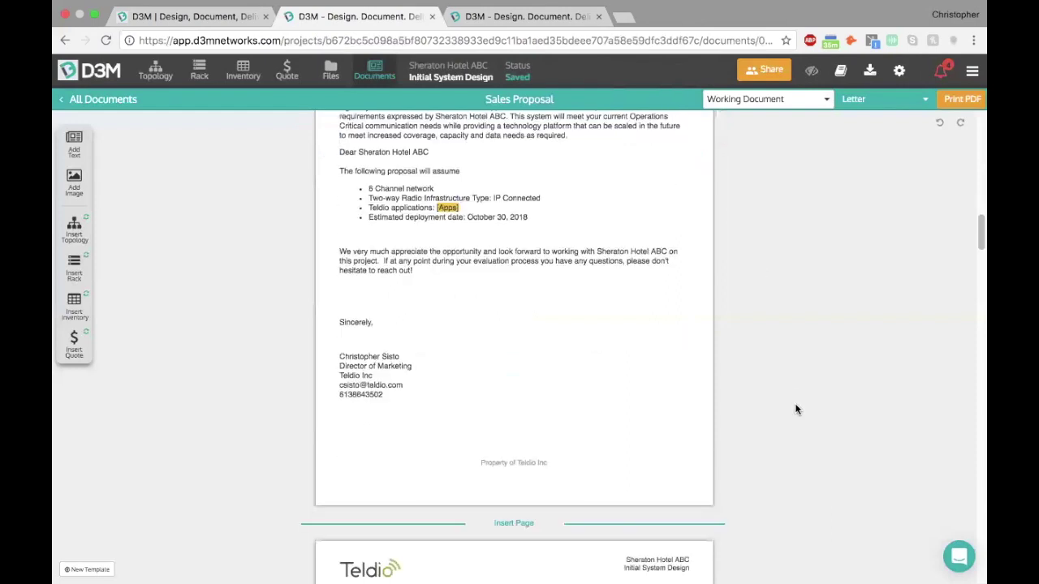
pyautogui.scroll(-10, 796, 409)
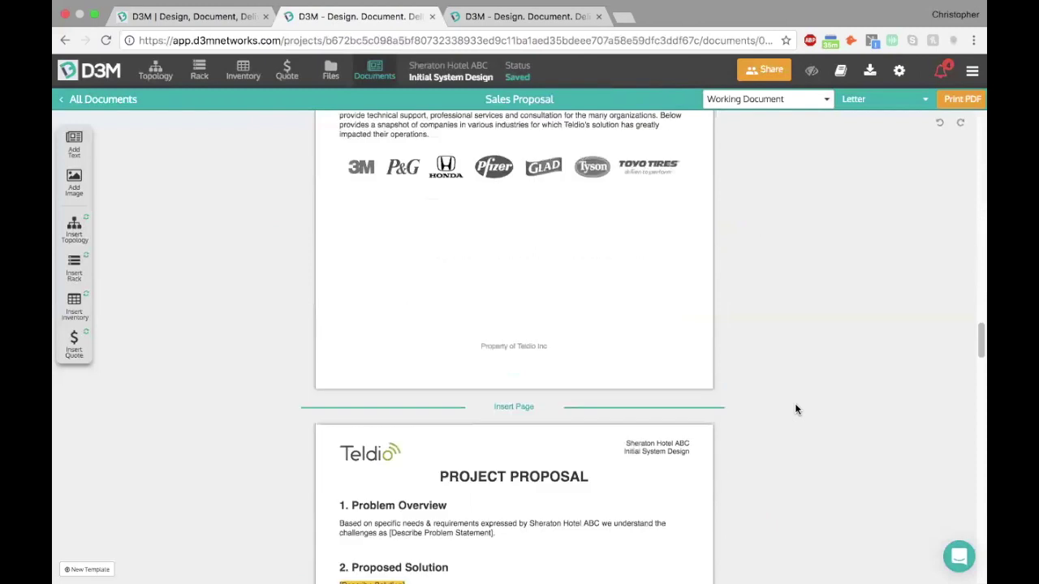
pyautogui.scroll(-1, 796, 410)
pyautogui.scroll(-15, 309, 207)
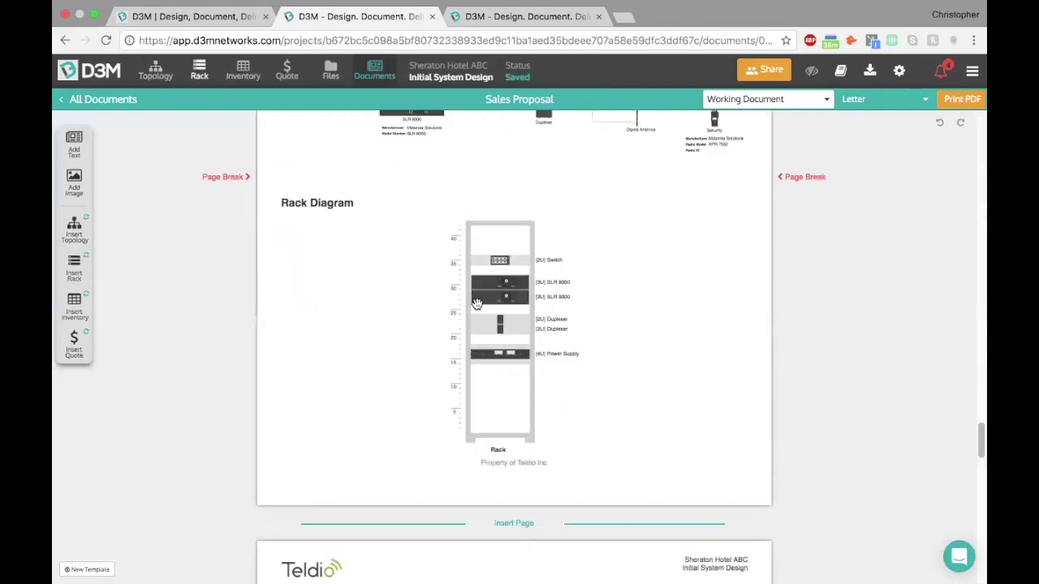
pyautogui.scroll(-2, 623, 317)
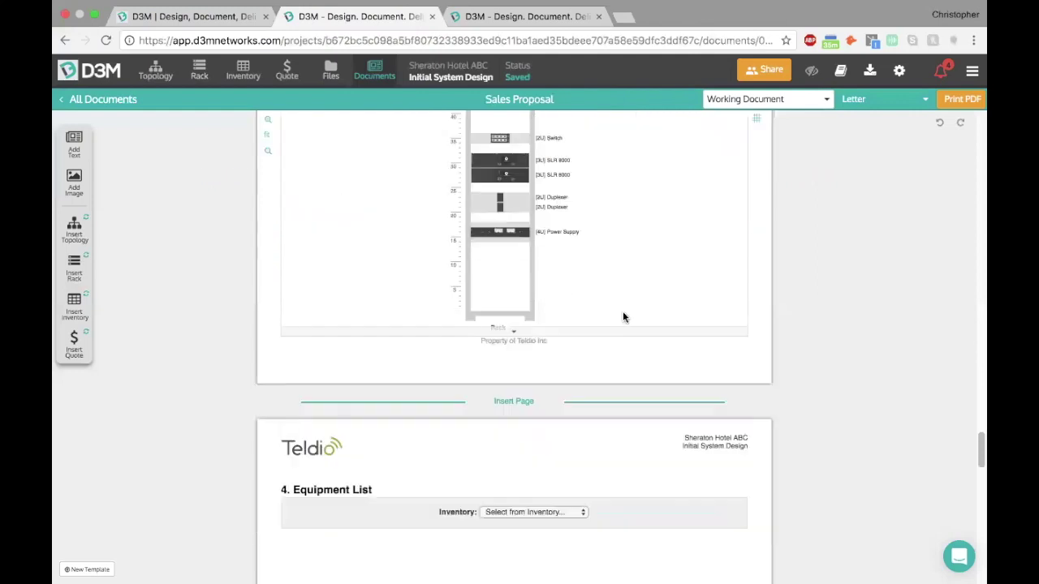
pyautogui.scroll(-3, 622, 317)
pyautogui.click(540, 303)
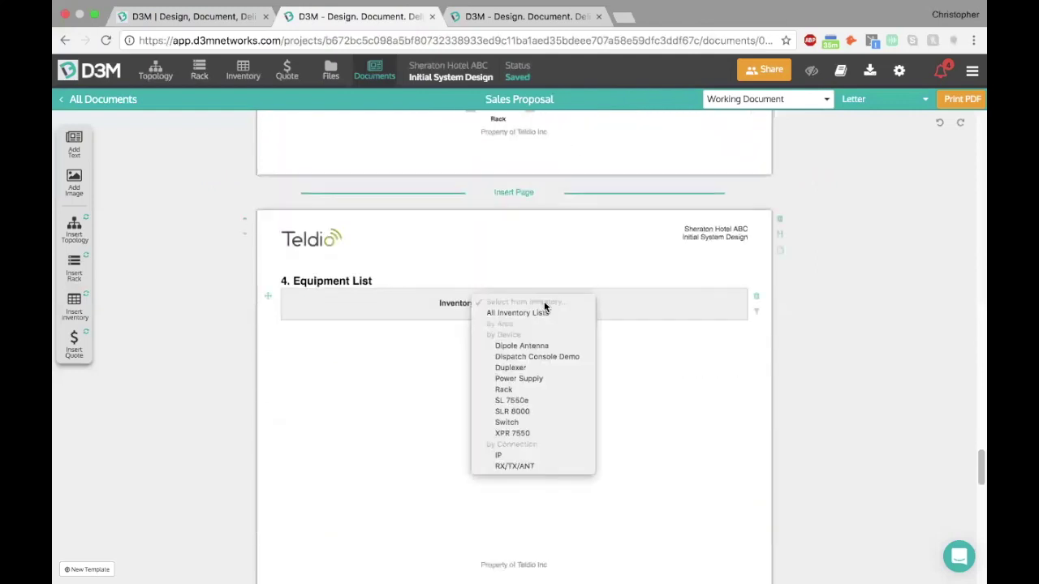
pyautogui.click(552, 313)
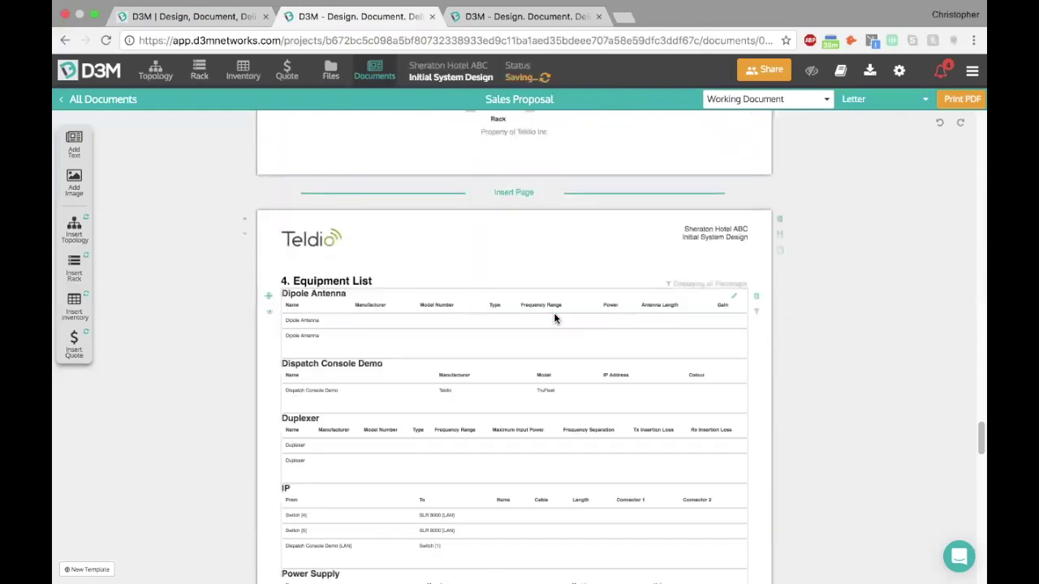
# Step: Hide the IP table in the Equipment List and remove the IP Address and Colour columns from the Dispatch Console Demo table
pyautogui.scroll(-2, 358, 379)
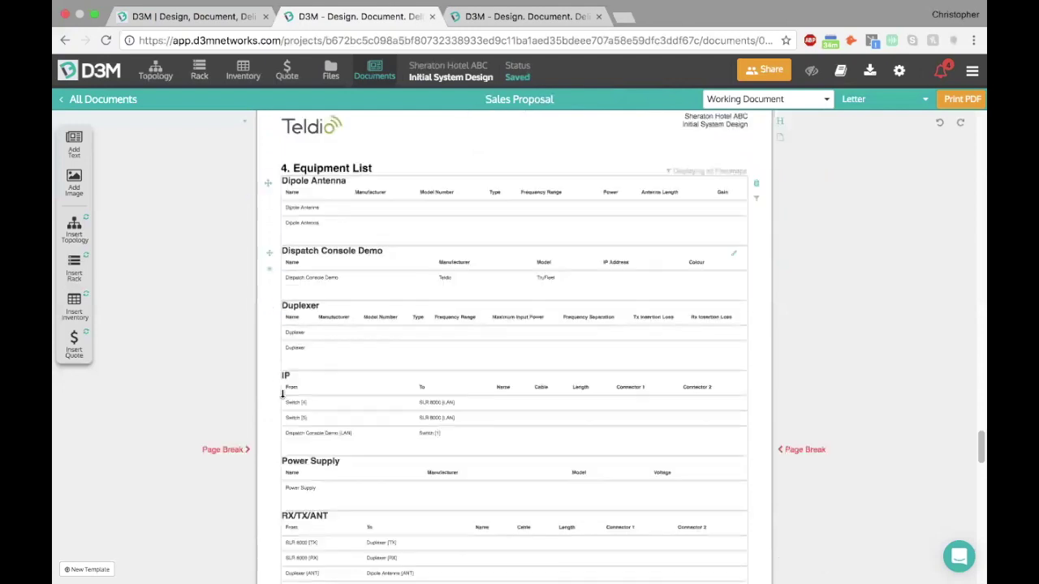
pyautogui.click(269, 393)
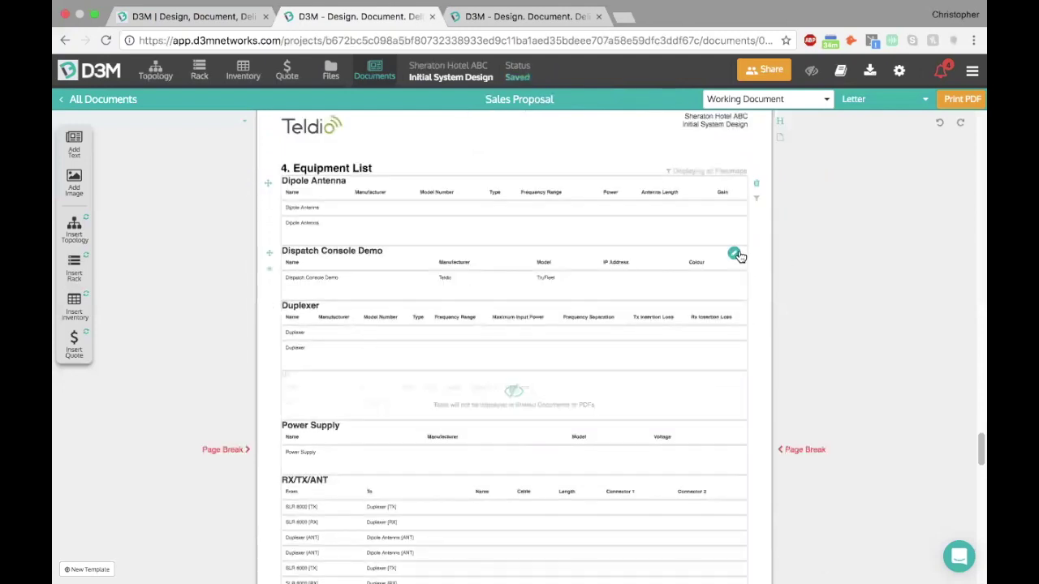
pyautogui.click(674, 259)
pyautogui.click(654, 286)
pyautogui.click(836, 257)
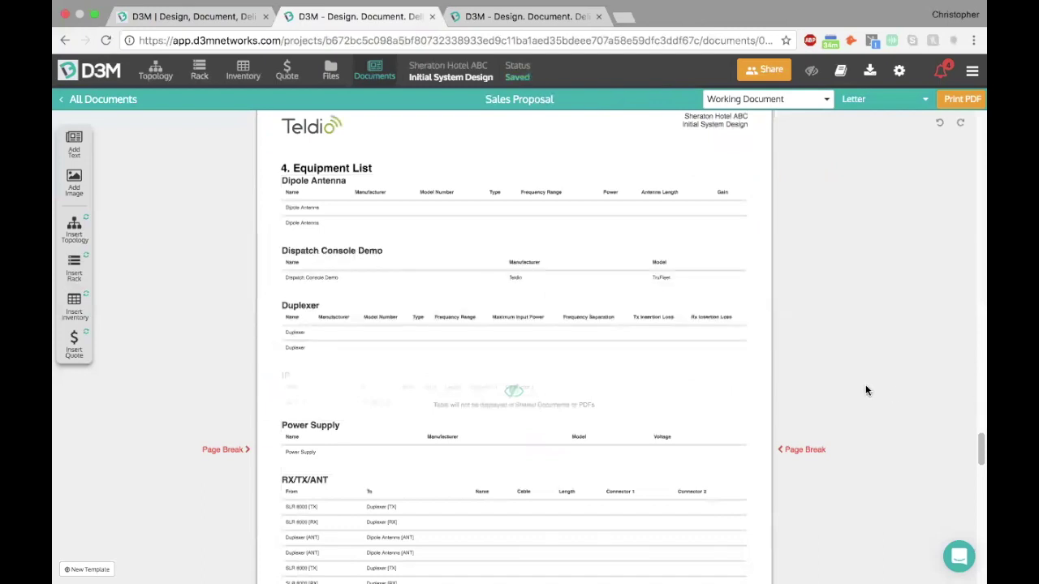
# Step: Review the Pricing and Proposal Acceptance pages and copy the share link for the Sales Proposal's working version
pyautogui.scroll(-3, 865, 388)
pyautogui.scroll(-8, 867, 390)
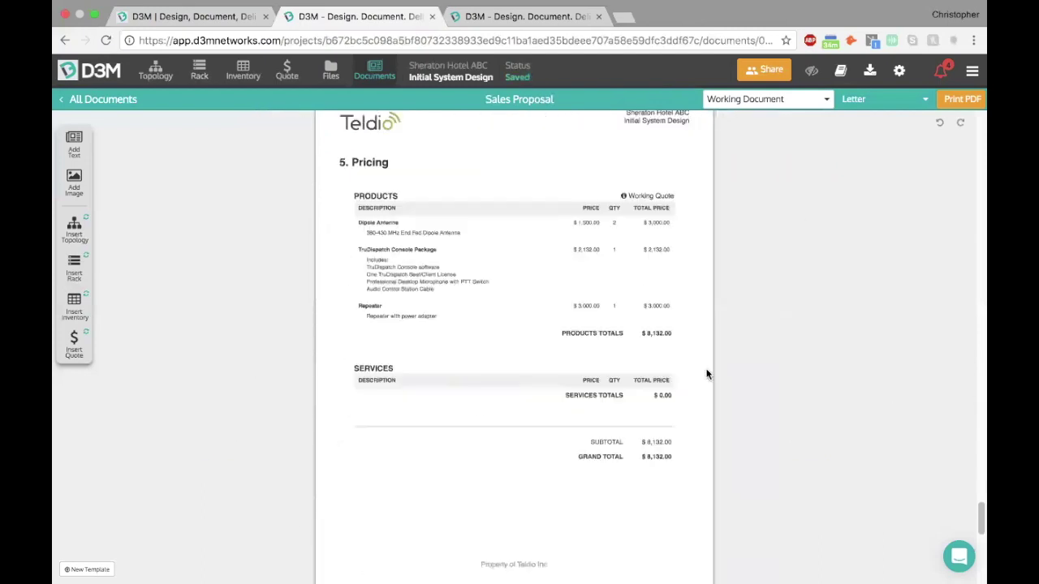
pyautogui.scroll(-8, 532, 473)
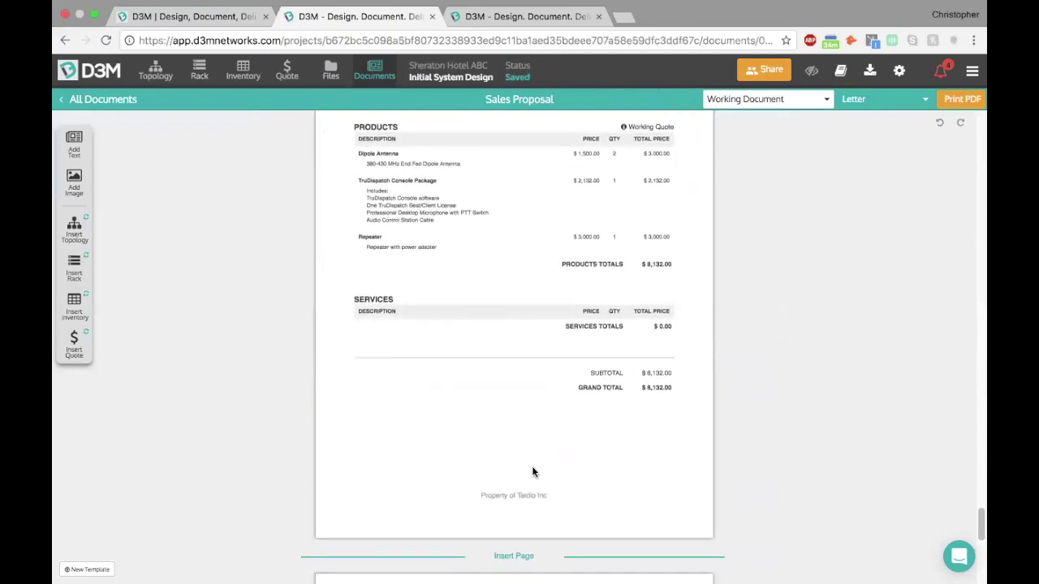
pyautogui.scroll(-1, 552, 371)
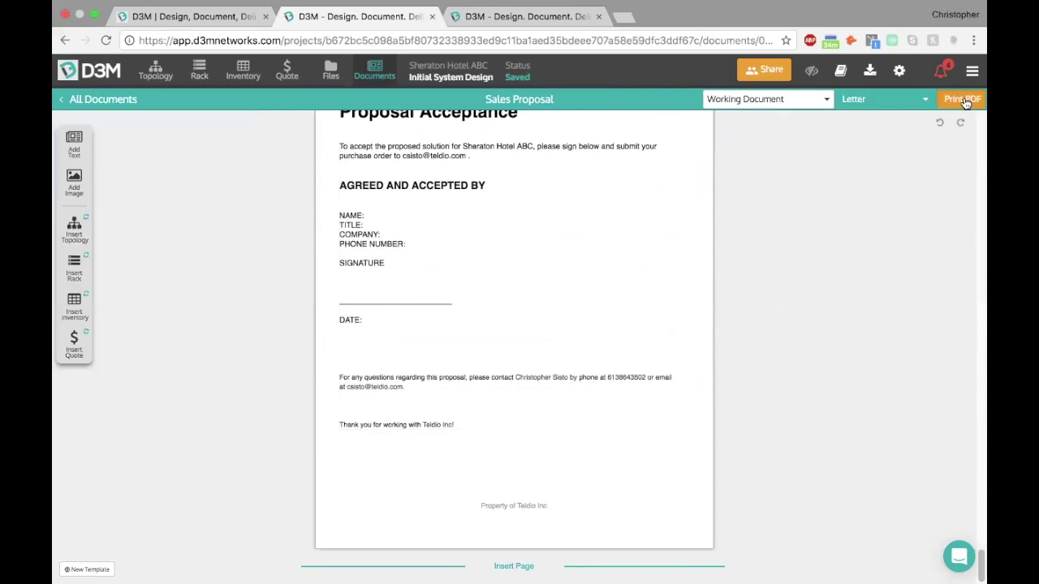
pyautogui.click(767, 69)
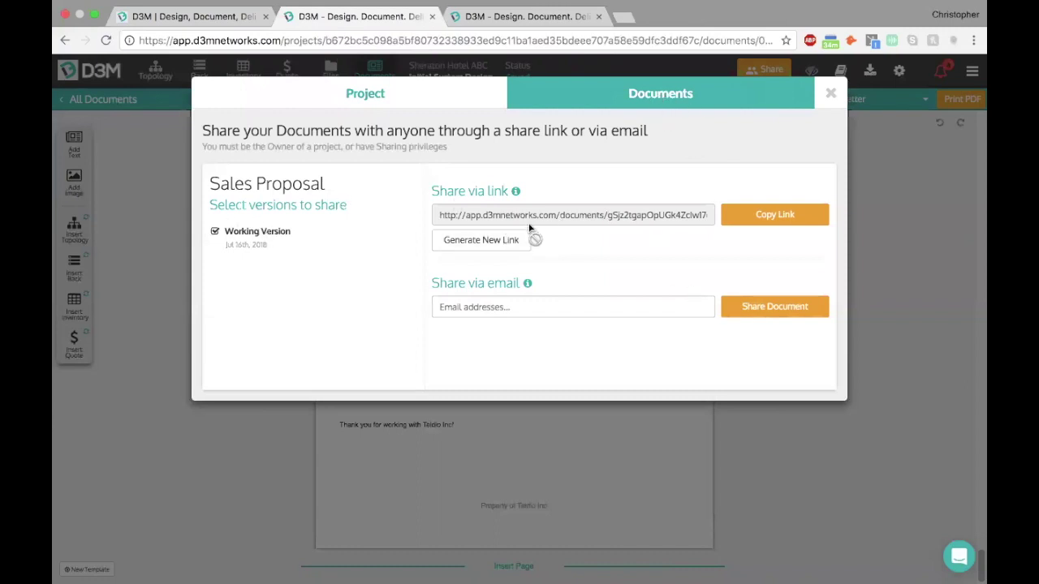
pyautogui.click(756, 221)
pyautogui.click(831, 96)
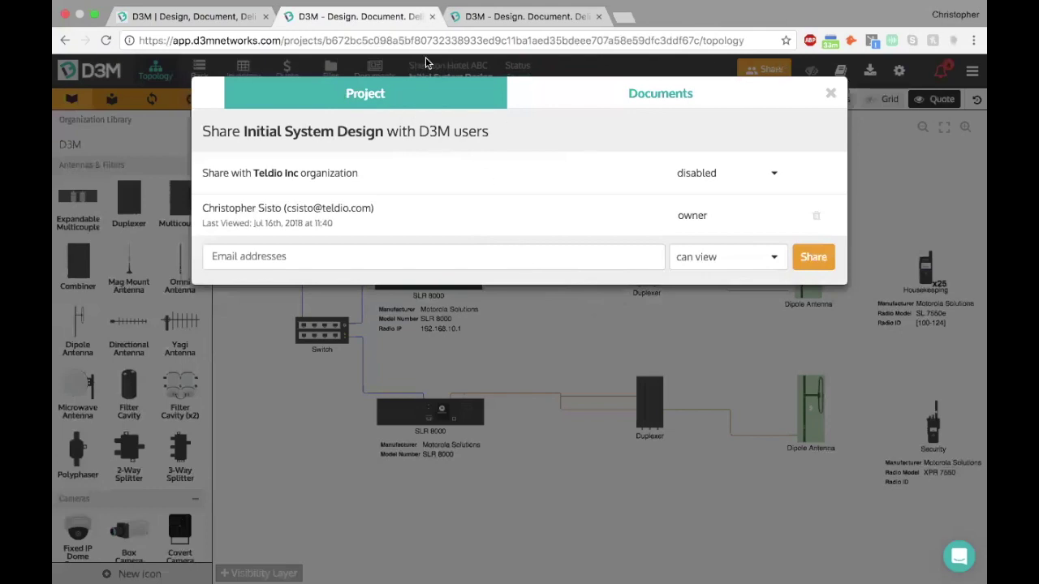
# Step: Share the Initial System Design project with a colleague found by searching "mul", granting "can edit and share" permission
pyautogui.click(520, 261)
pyautogui.scroll(-3, 560, 311)
pyautogui.scroll(3, 547, 301)
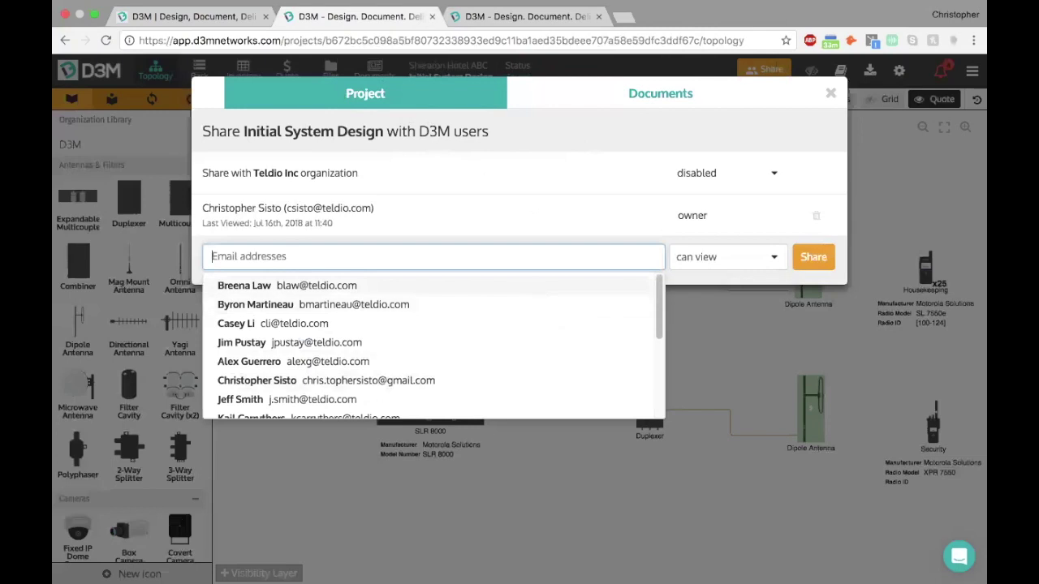
pyautogui.write('mul')
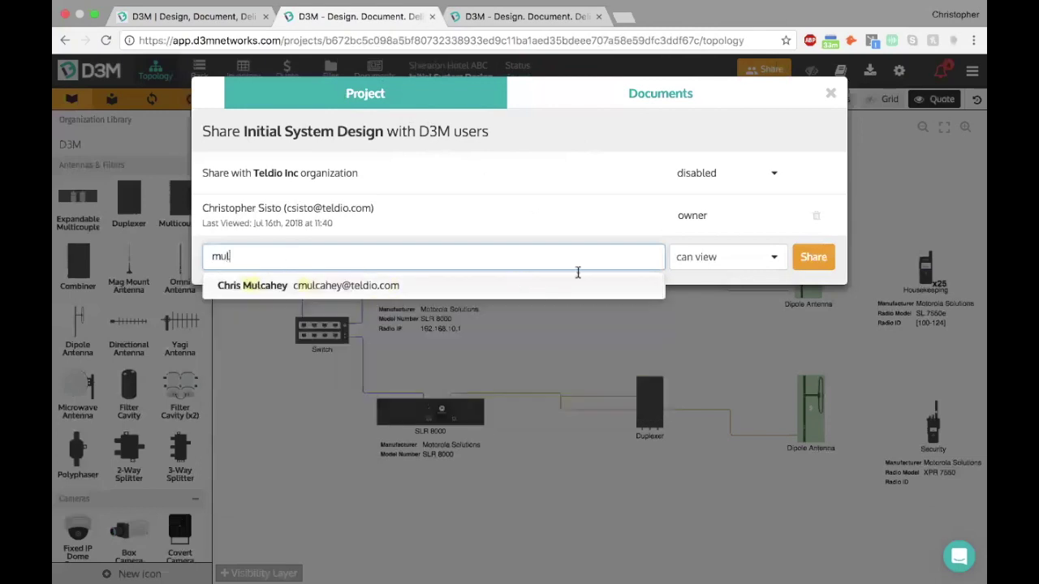
pyautogui.press('Return')
pyautogui.click(729, 258)
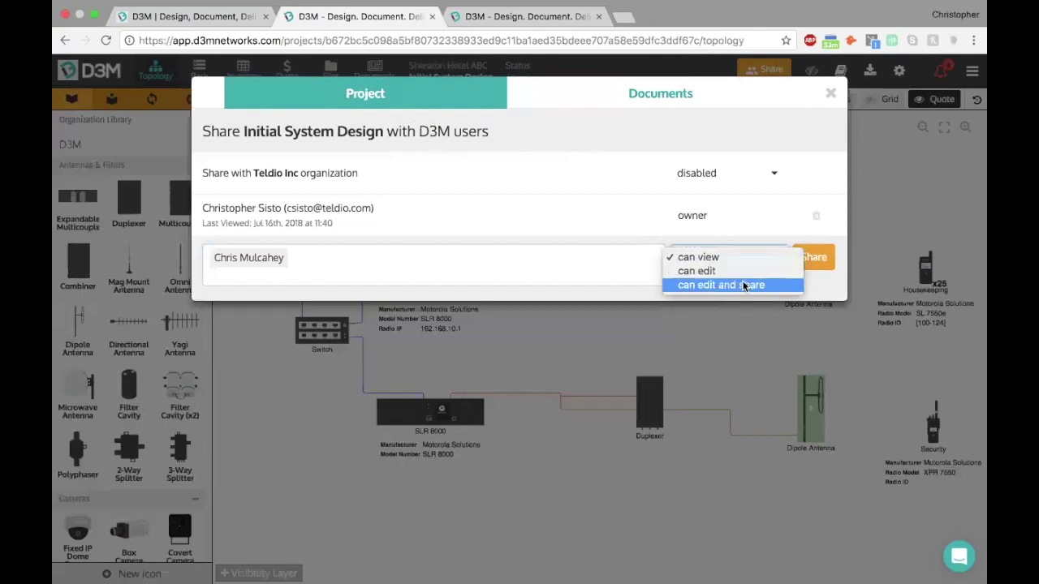
pyautogui.click(753, 285)
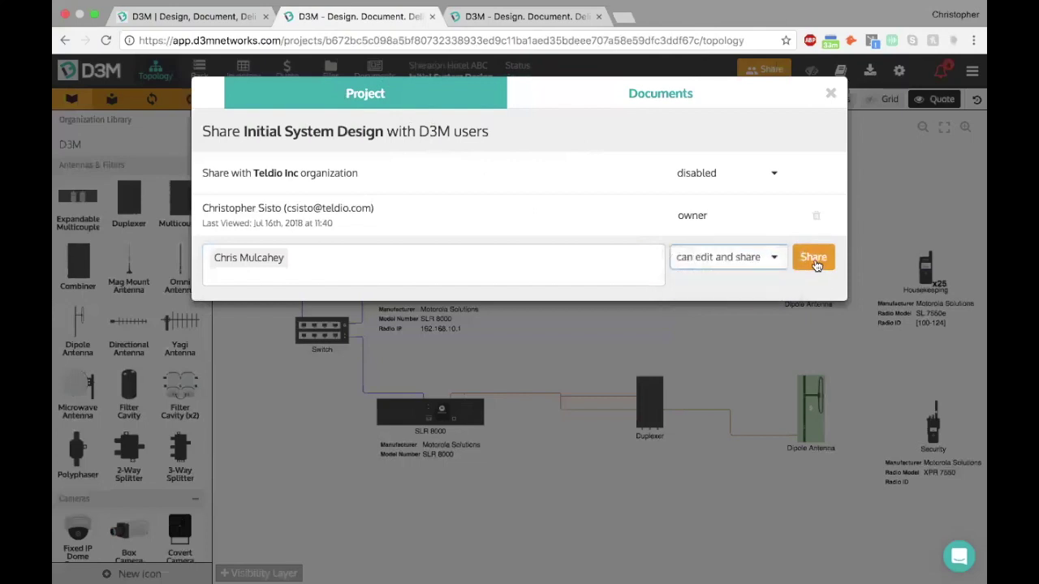
pyautogui.click(815, 258)
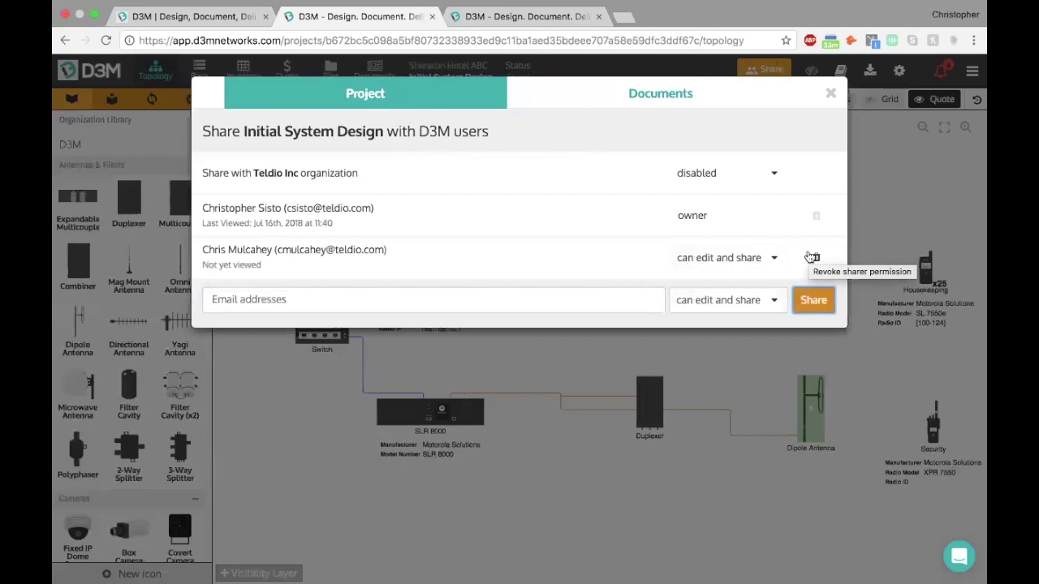
pyautogui.click(830, 93)
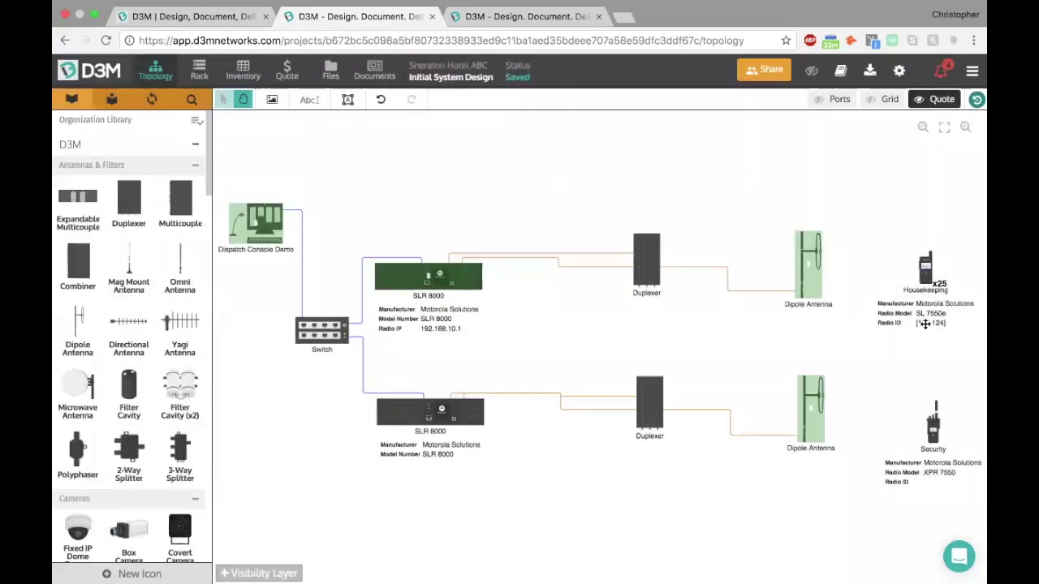
# Step: Look through the project activity history and check which users are in the project
pyautogui.click(977, 99)
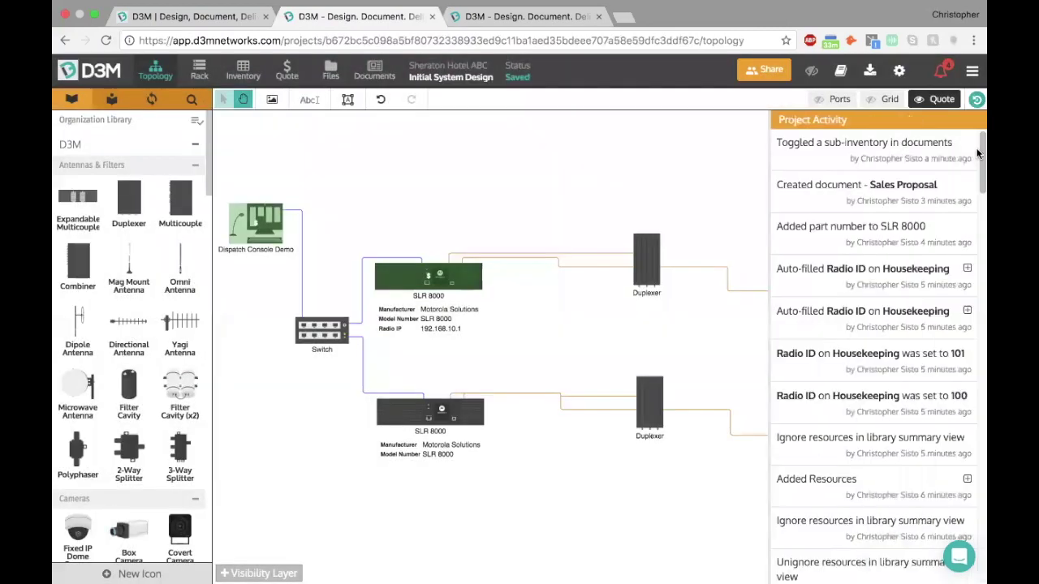
pyautogui.scroll(-10, 978, 413)
pyautogui.scroll(-10, 977, 413)
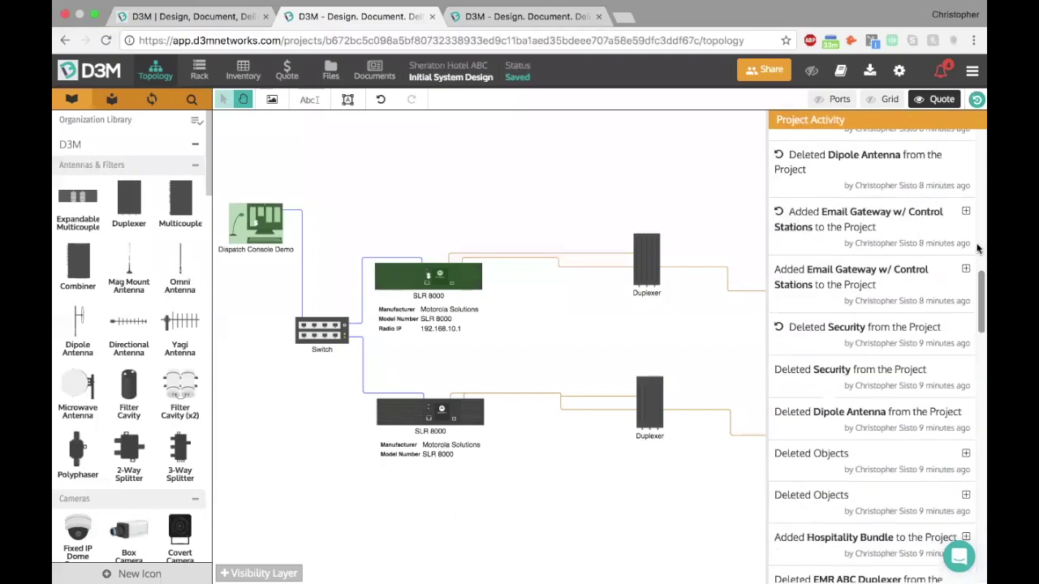
pyautogui.scroll(20, 934, 324)
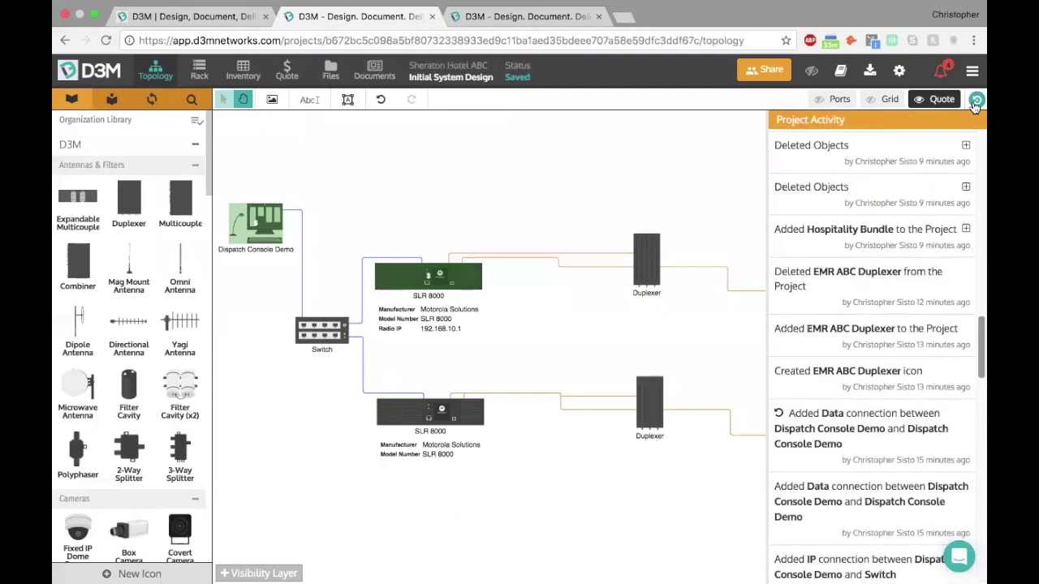
pyautogui.click(811, 71)
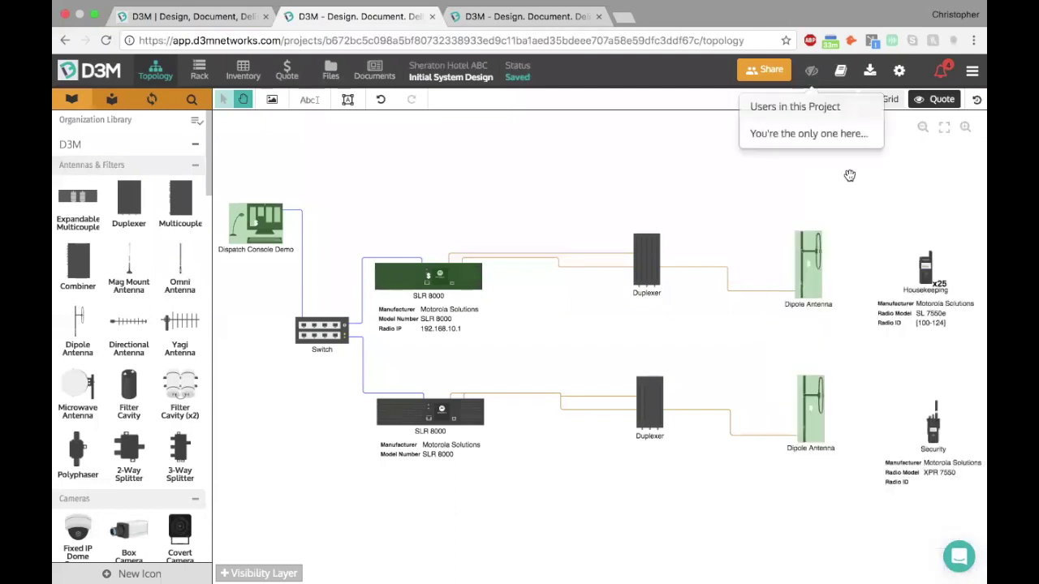
pyautogui.click(614, 203)
# Step: Set the quantity of the Security radio in the topology to 12
pyautogui.scroll(-2, 614, 203)
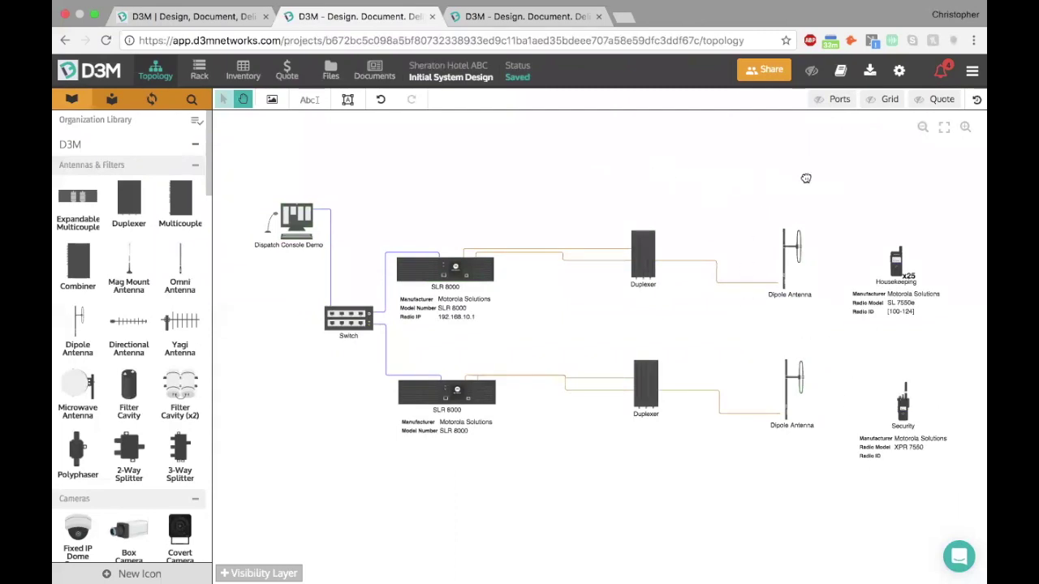
pyautogui.hscroll(10, 729, 222)
pyautogui.hscroll(2, 729, 221)
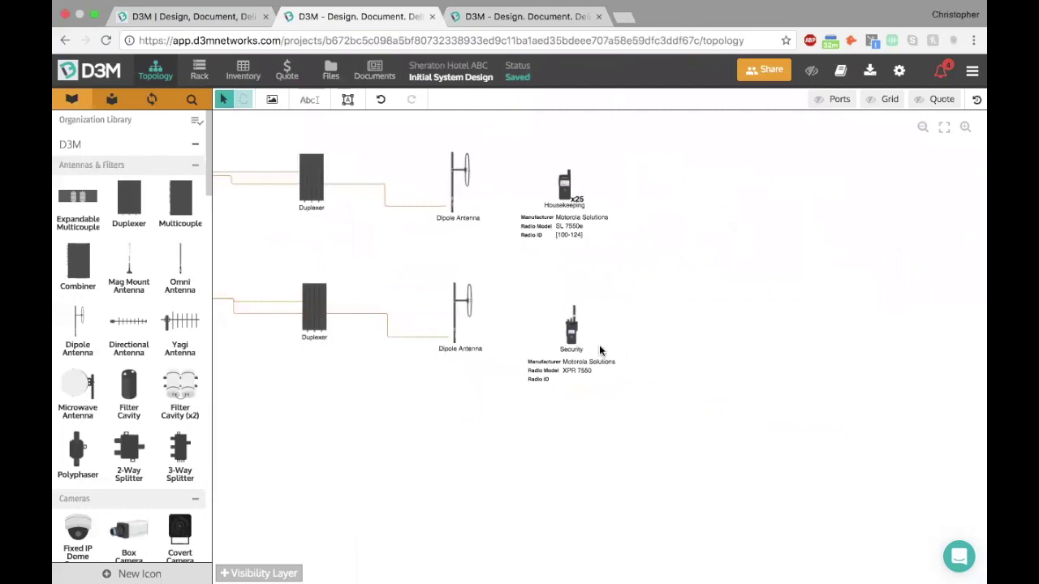
pyautogui.click(571, 326)
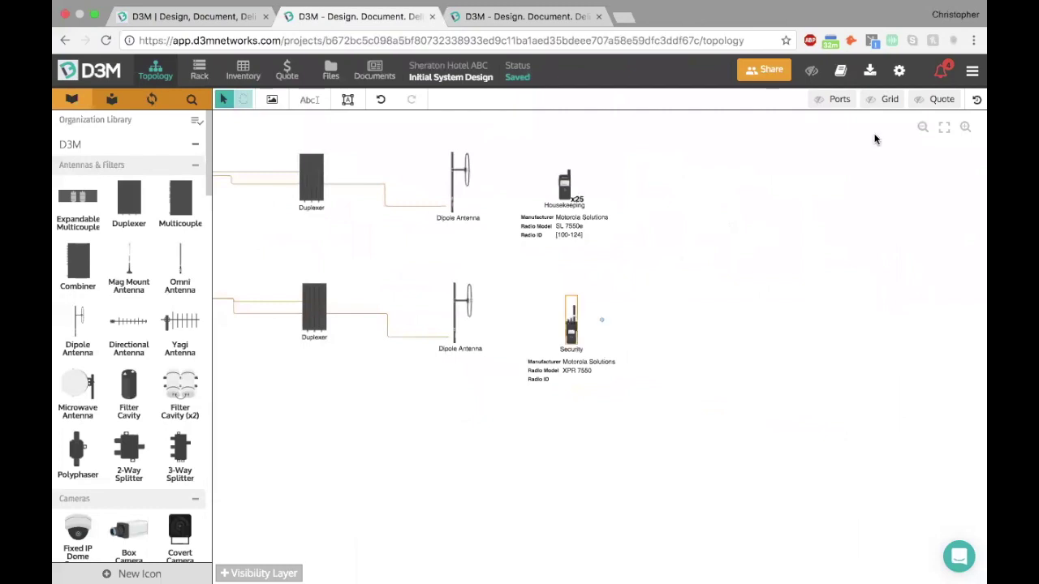
pyautogui.click(845, 166)
pyautogui.write('2')
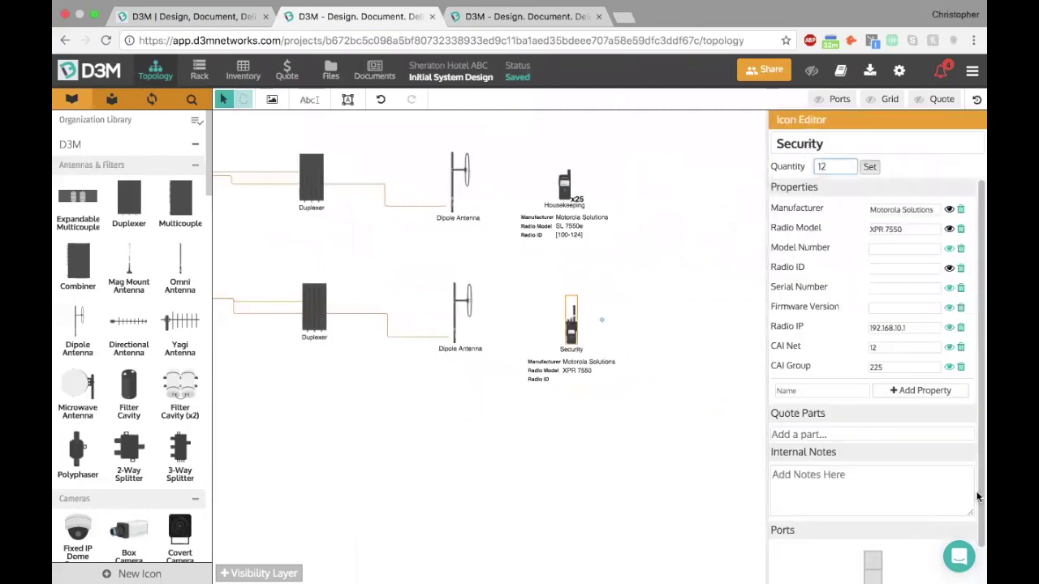
pyautogui.press('Return')
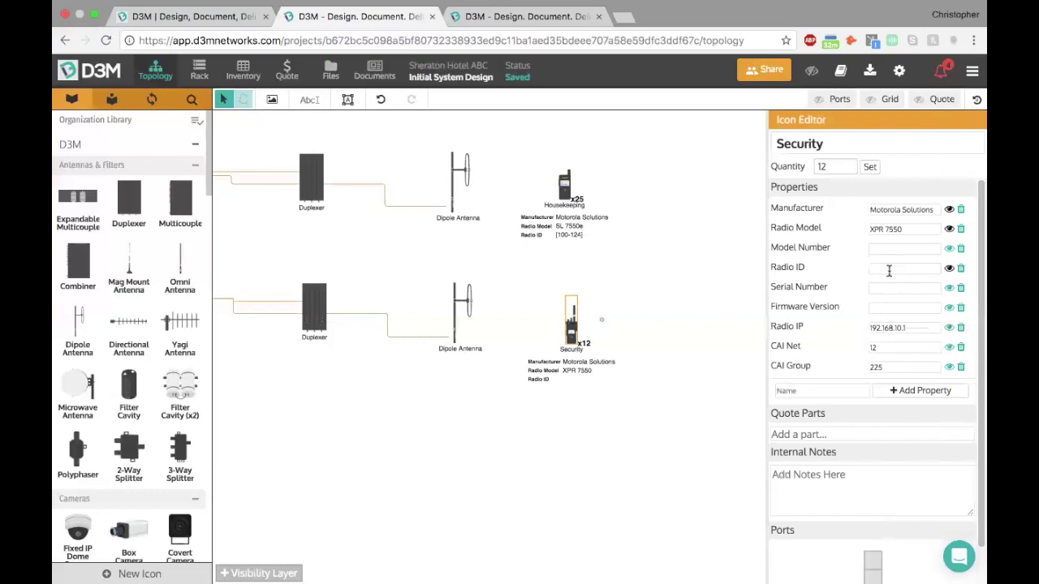
# Step: In the project inventory, enter Radio IDs 200 and 201 for the first two XPR 7550 Security radios
pyautogui.click(241, 75)
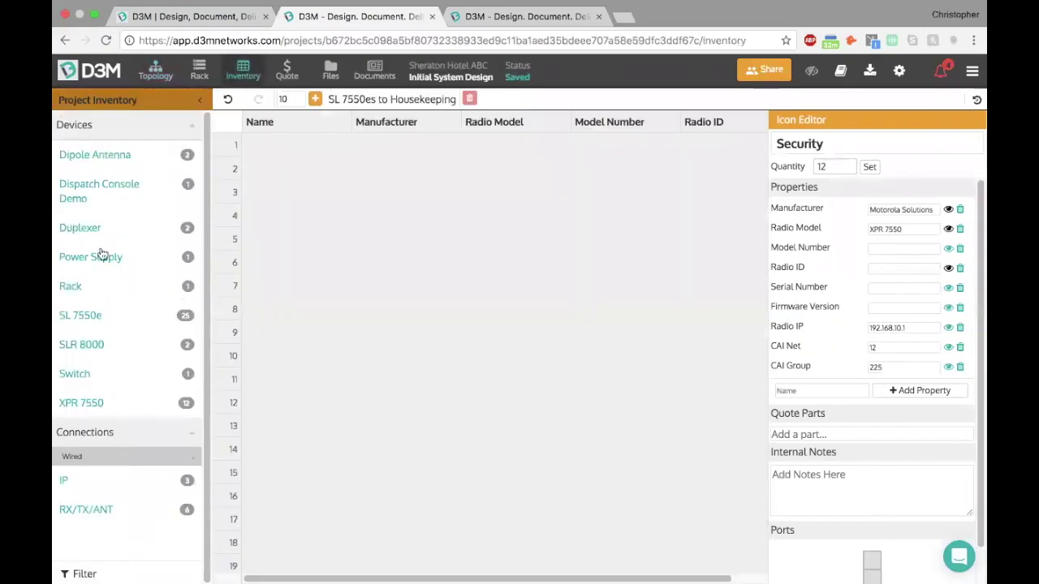
pyautogui.click(117, 323)
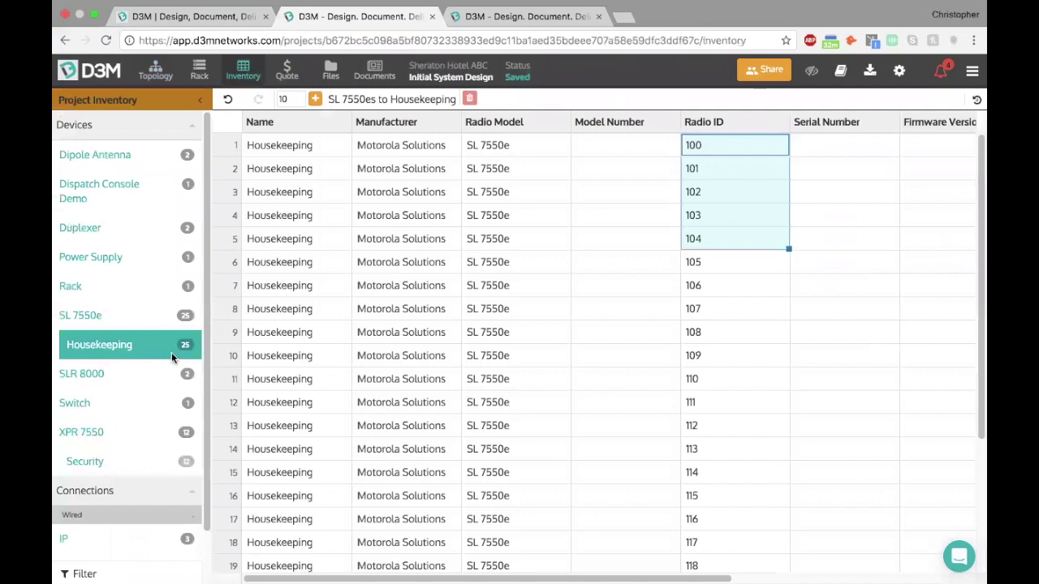
pyautogui.scroll(-1, 121, 315)
pyautogui.click(118, 315)
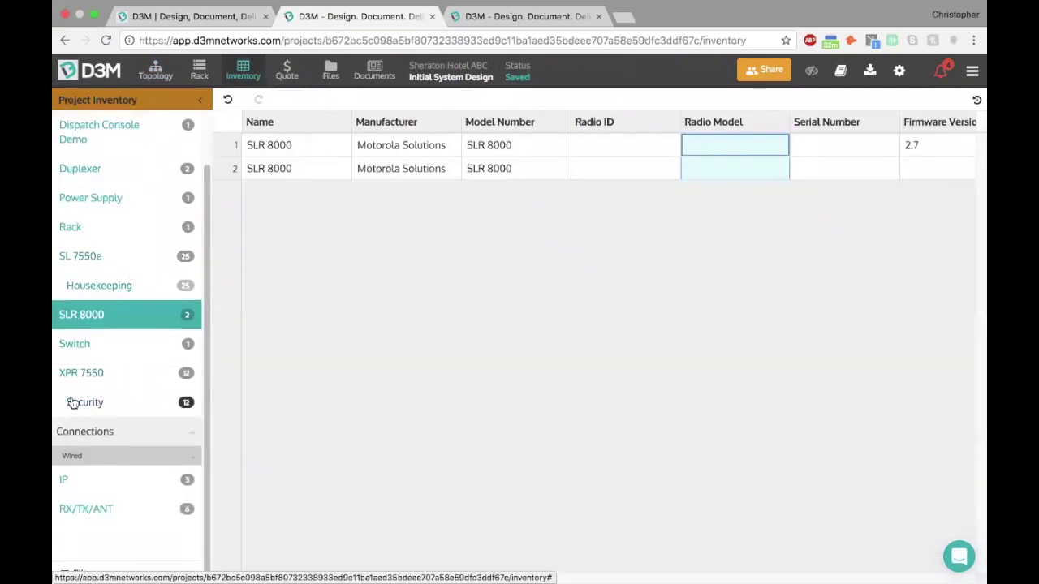
pyautogui.click(113, 406)
pyautogui.click(730, 377)
pyautogui.click(758, 151)
pyautogui.write('200')
pyautogui.press('Return')
pyautogui.write('201')
pyautogui.press('Return')
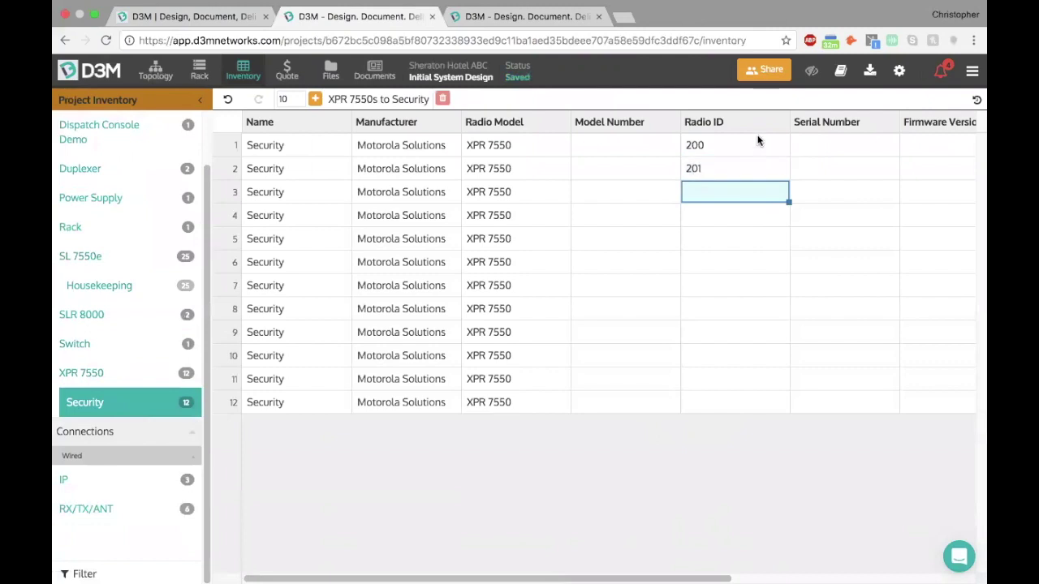
# Step: Extend the Security radios' Radio ID sequence down through 211 and return to the topology
pyautogui.moveTo(725, 147); pyautogui.dragTo(726, 168)
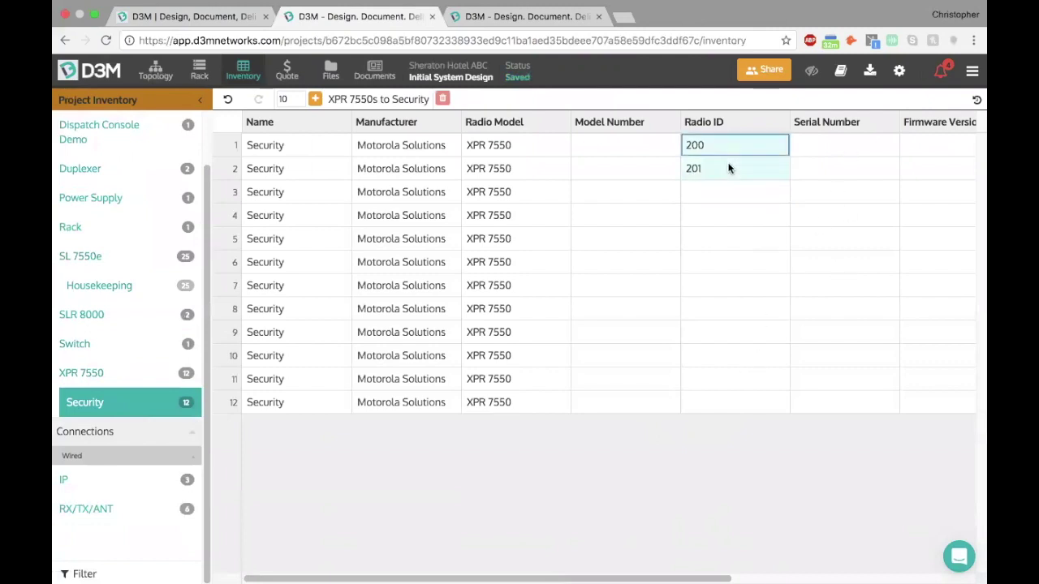
pyautogui.moveTo(789, 179); pyautogui.dragTo(786, 216)
pyautogui.keyDown('shift'); pyautogui.click(743, 210); pyautogui.keyUp('shift')
pyautogui.doubleClick(788, 225)
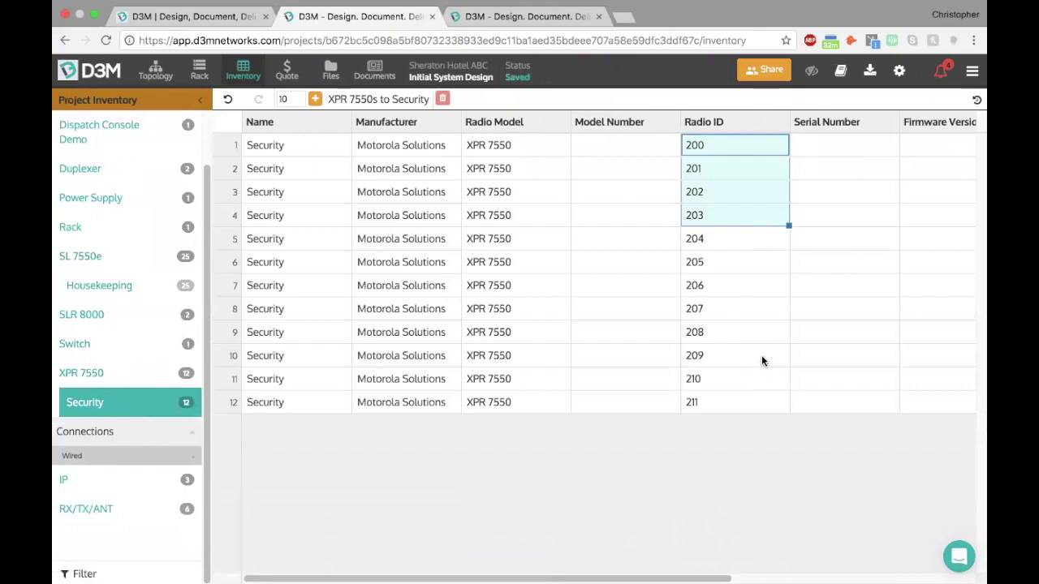
pyautogui.click(162, 73)
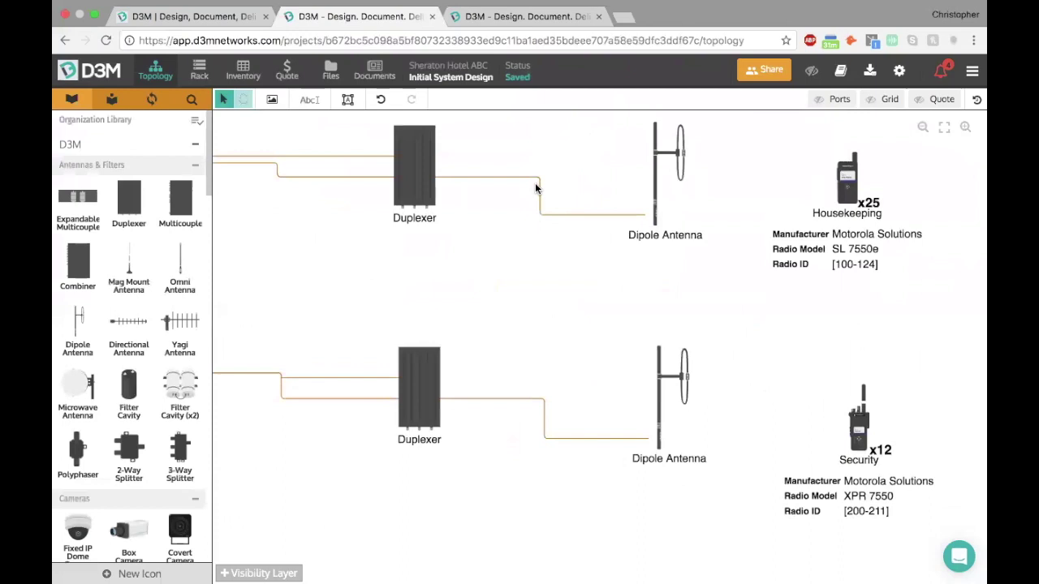
# Step: Set the upper Duplexer-to-antenna link's Cable to COAX and Connector 1 to ABC, showing both properties on the diagram
pyautogui.click(540, 192)
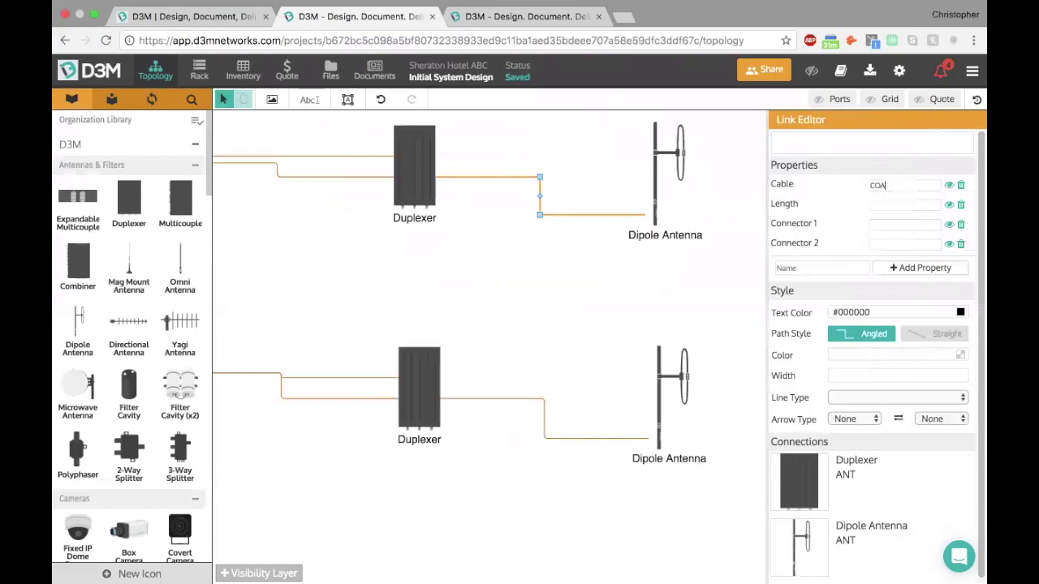
pyautogui.click(949, 185)
pyautogui.click(891, 224)
pyautogui.write('ABC')
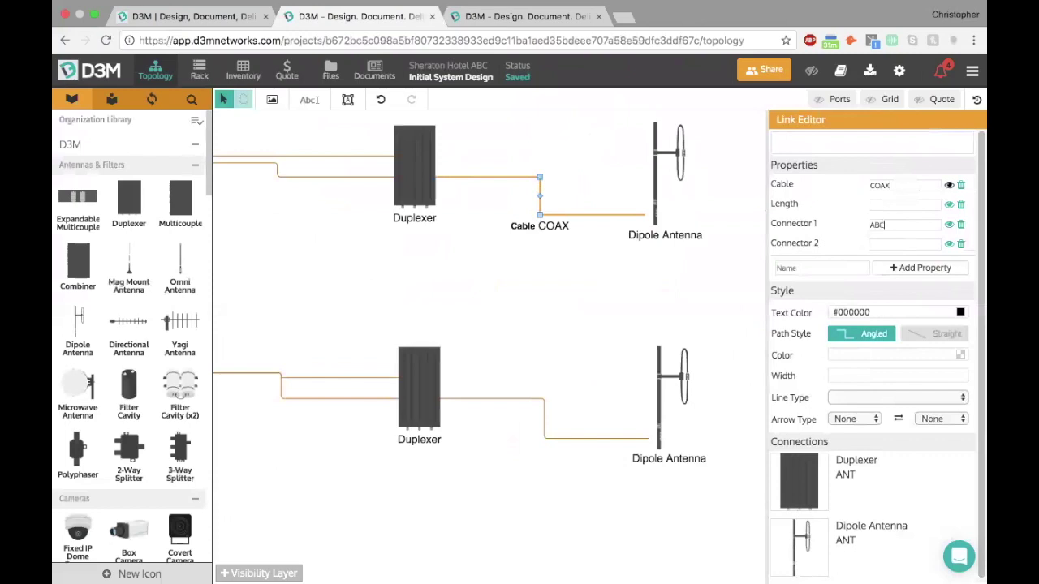
pyautogui.click(949, 225)
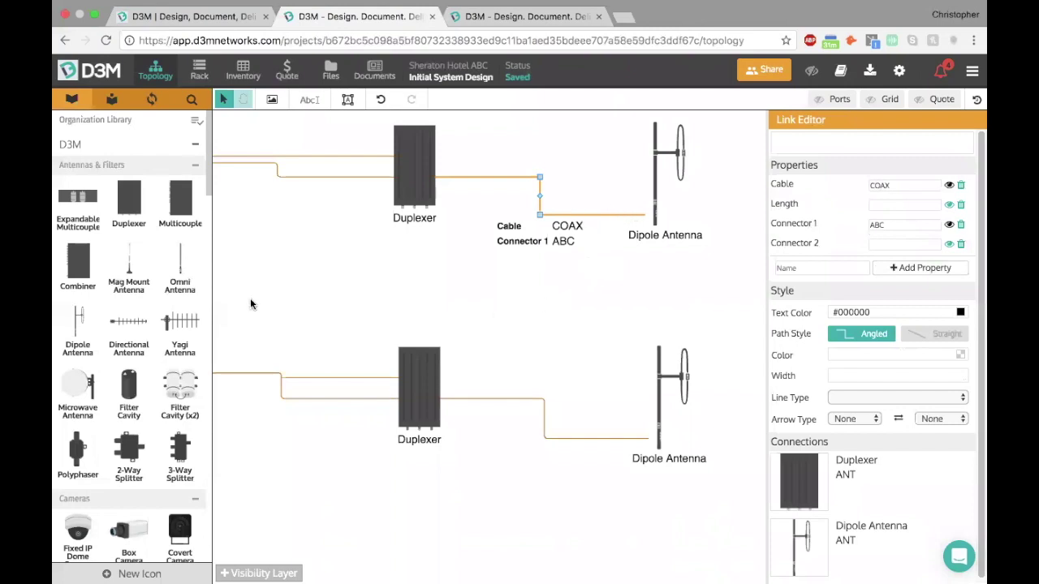
# Step: Add a Polyphaser between the upper Duplexer and Dipole Antenna and delete the direct link between those two devices
pyautogui.moveTo(93, 436); pyautogui.dragTo(595, 214)
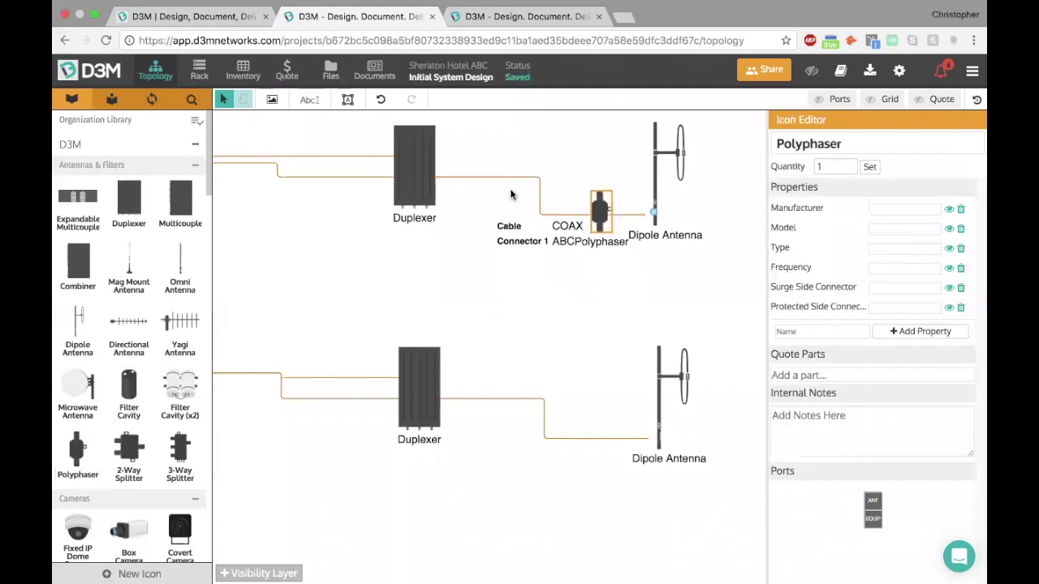
pyautogui.click(716, 234)
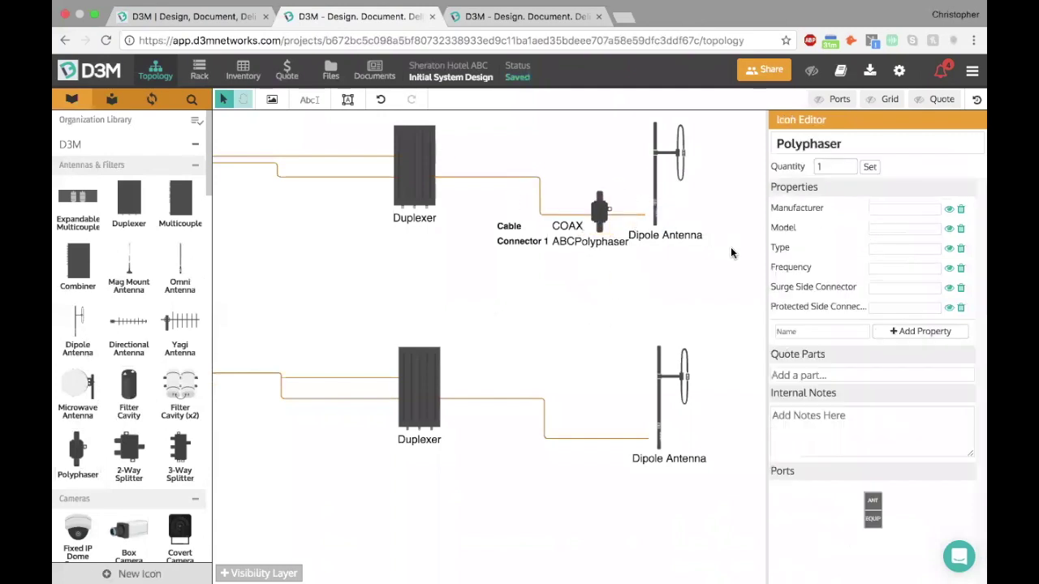
pyautogui.click(538, 186)
pyautogui.press('Delete')
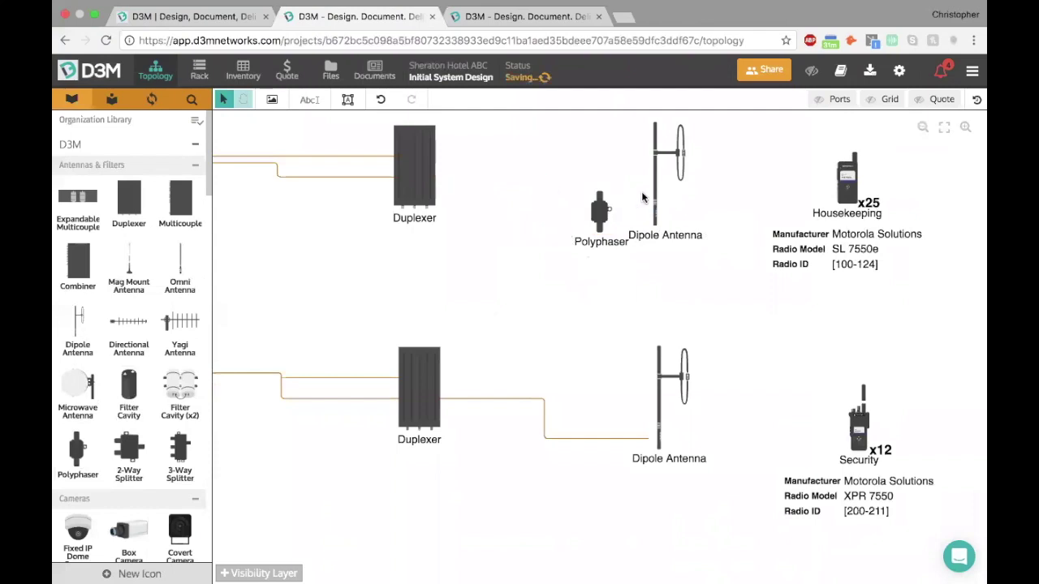
# Step: Show the device ports and move the upper Duplexer into line between the upper SLR 8000 and the Polyphaser
pyautogui.click(832, 100)
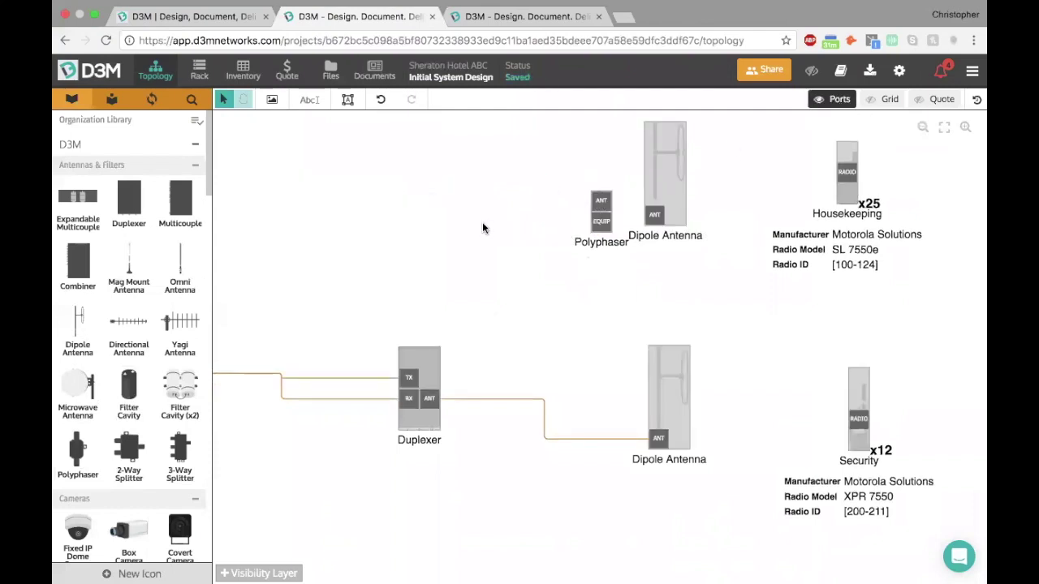
pyautogui.scroll(2, 483, 224)
pyautogui.scroll(-3, 505, 194)
pyautogui.scroll(-4, 510, 176)
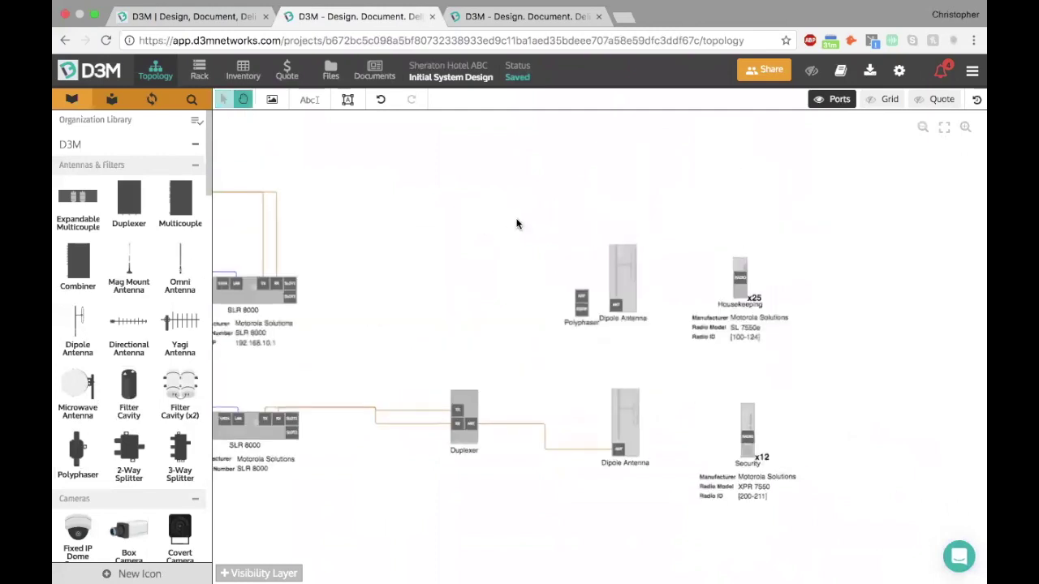
pyautogui.scroll(-2, 364, 229)
pyautogui.moveTo(315, 216); pyautogui.dragTo(507, 252)
pyautogui.scroll(6, 540, 253)
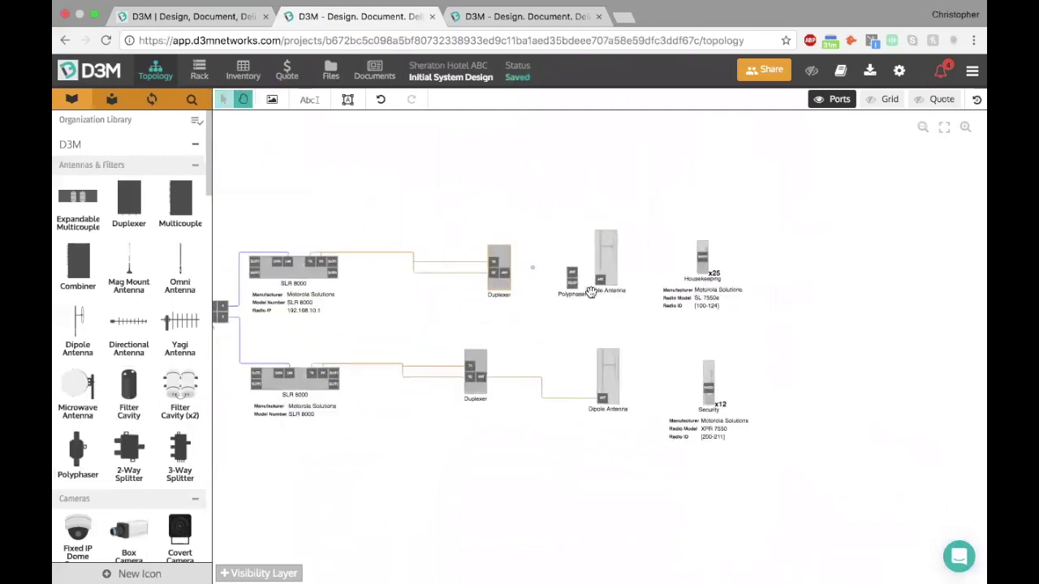
# Step: Wire the upper Duplexer through the Polyphaser's ANT and EQUIP ports to the Dipole Antenna, space the Polyphaser between them, and hide the ports
pyautogui.moveTo(422, 263); pyautogui.dragTo(621, 274)
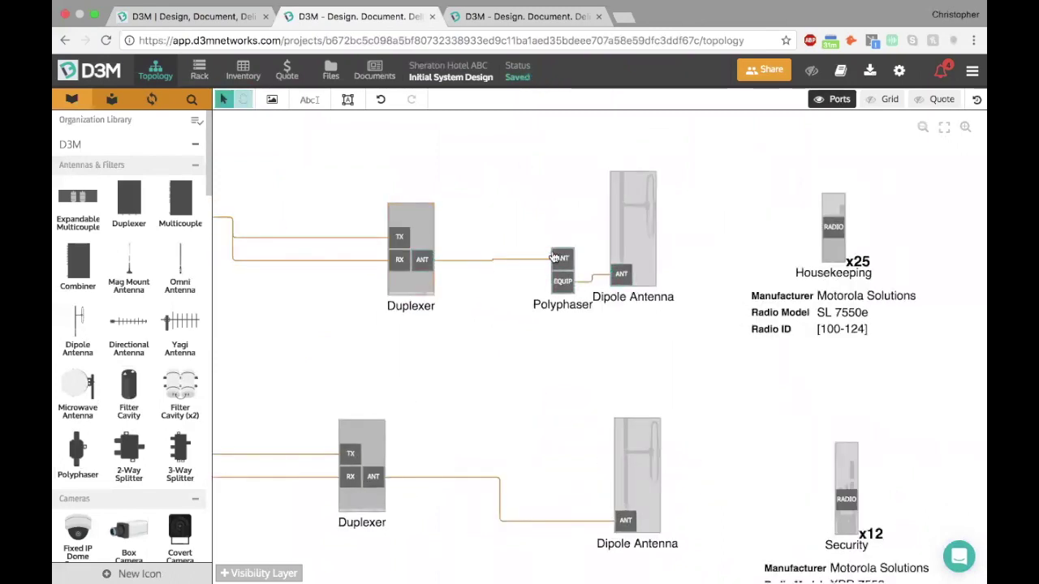
pyautogui.moveTo(564, 249); pyautogui.dragTo(527, 241)
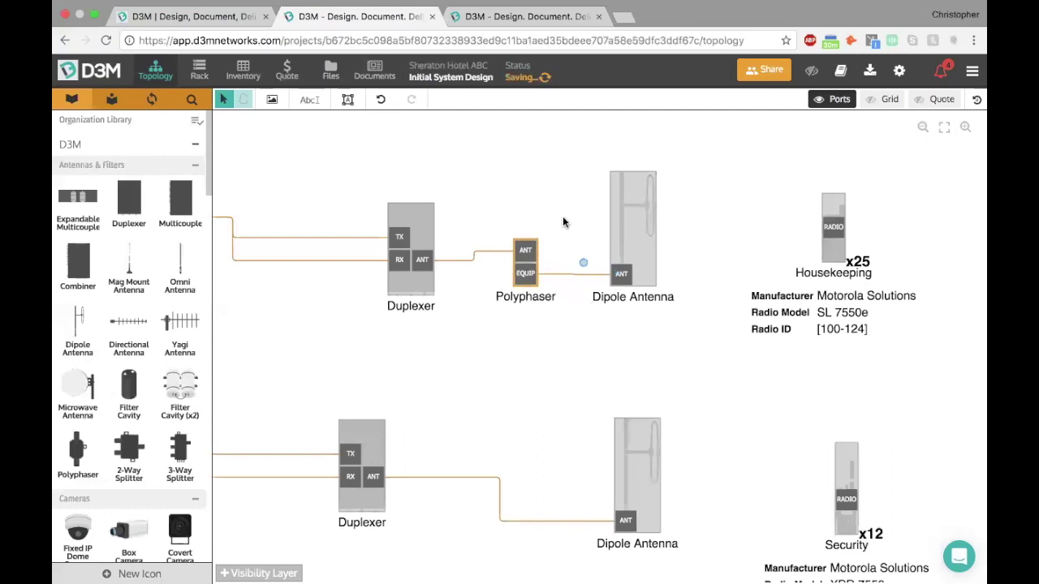
pyautogui.click(576, 276)
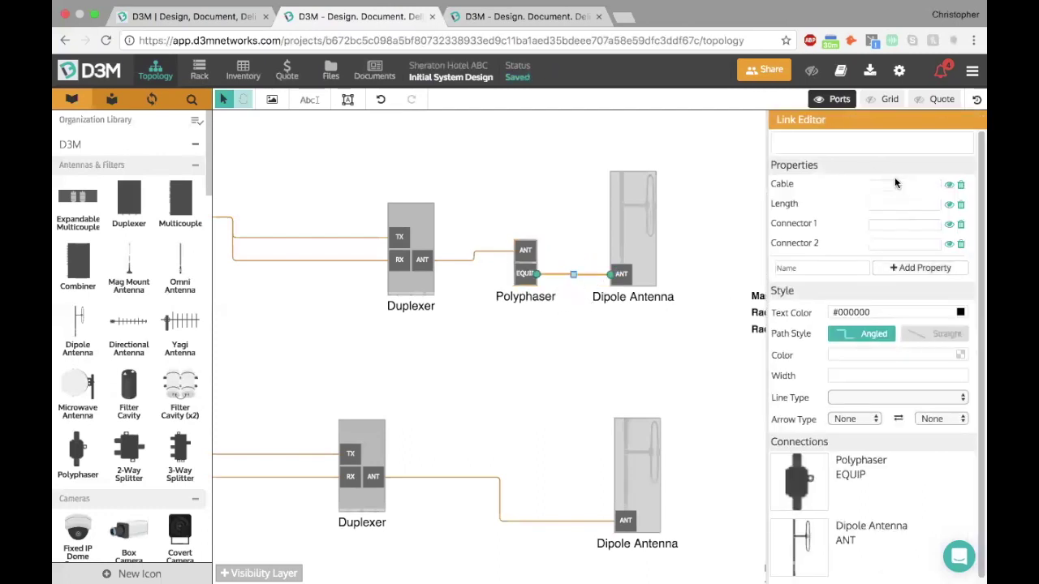
pyautogui.click(441, 154)
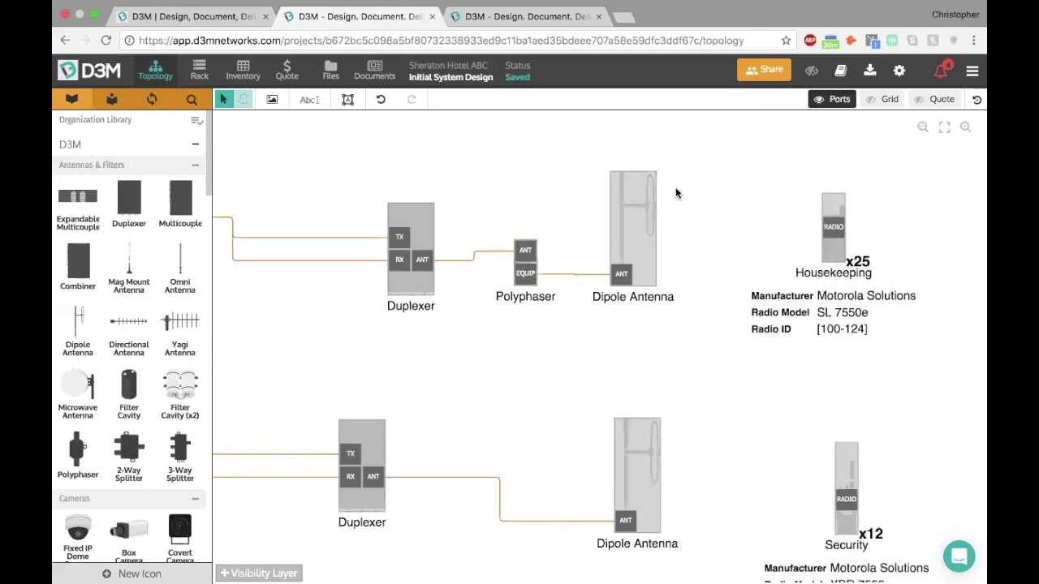
pyautogui.click(839, 102)
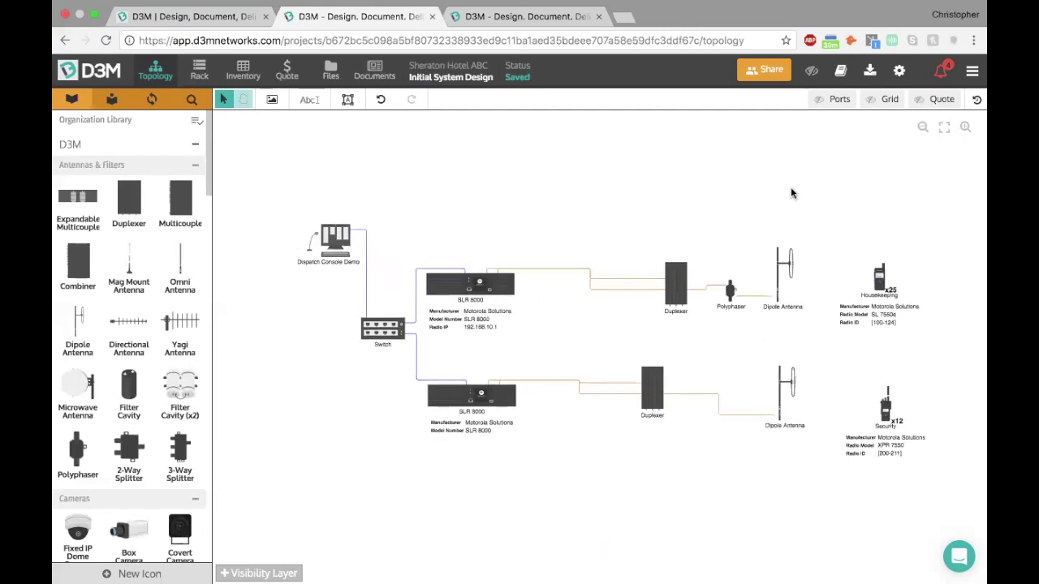
# Step: Export the project's technical, icon and rack diagrams, leaving out the inventory
pyautogui.click(870, 73)
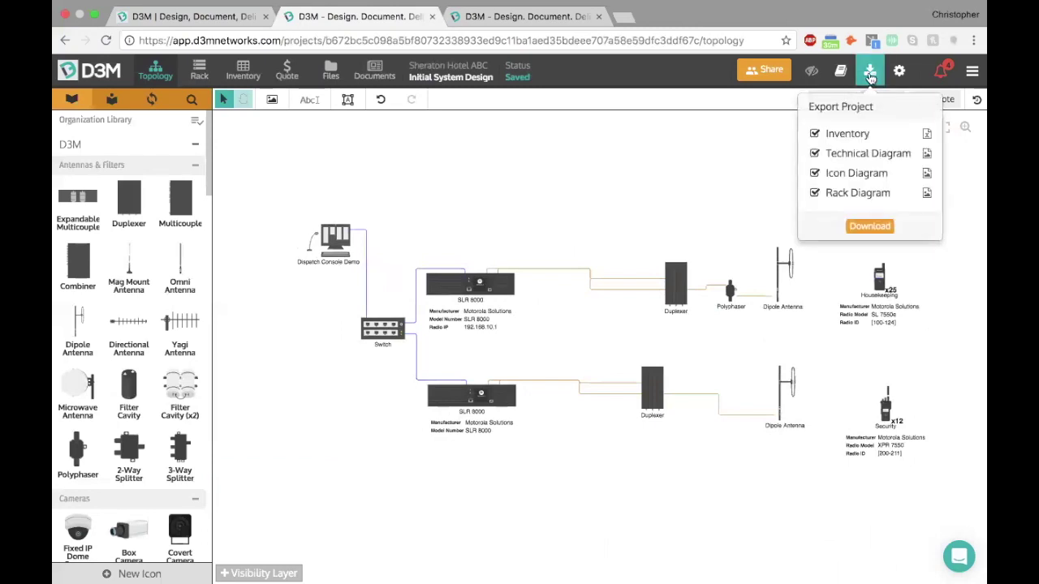
pyautogui.click(858, 156)
pyautogui.click(850, 135)
pyautogui.click(854, 159)
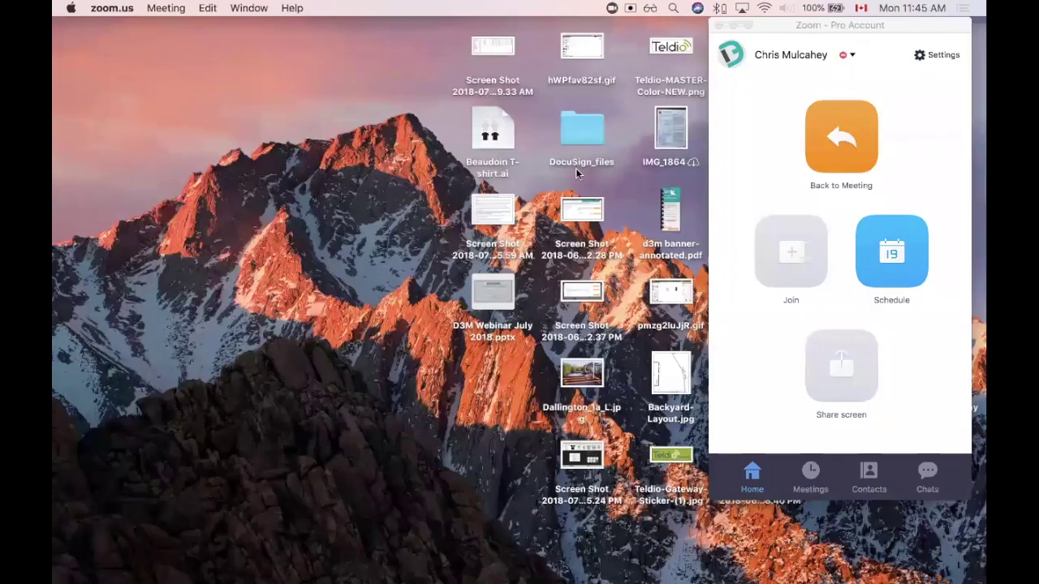
# Step: Switch to Finder and open the exported icon diagram image to examine it
pyautogui.press('super+Tab')
pyautogui.doubleClick(298, 146)
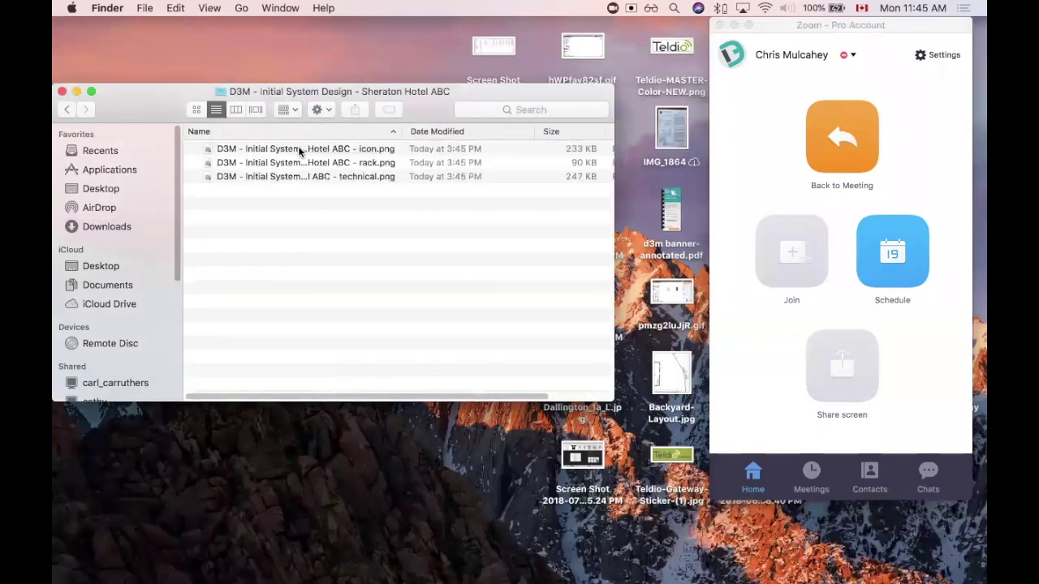
pyautogui.doubleClick(293, 150)
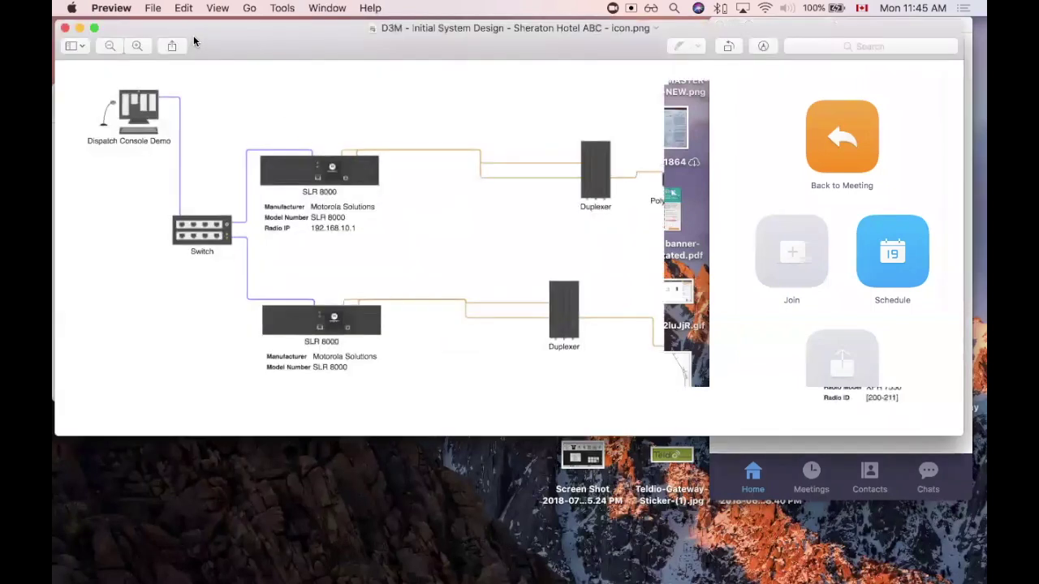
pyautogui.moveTo(193, 35); pyautogui.dragTo(205, 82)
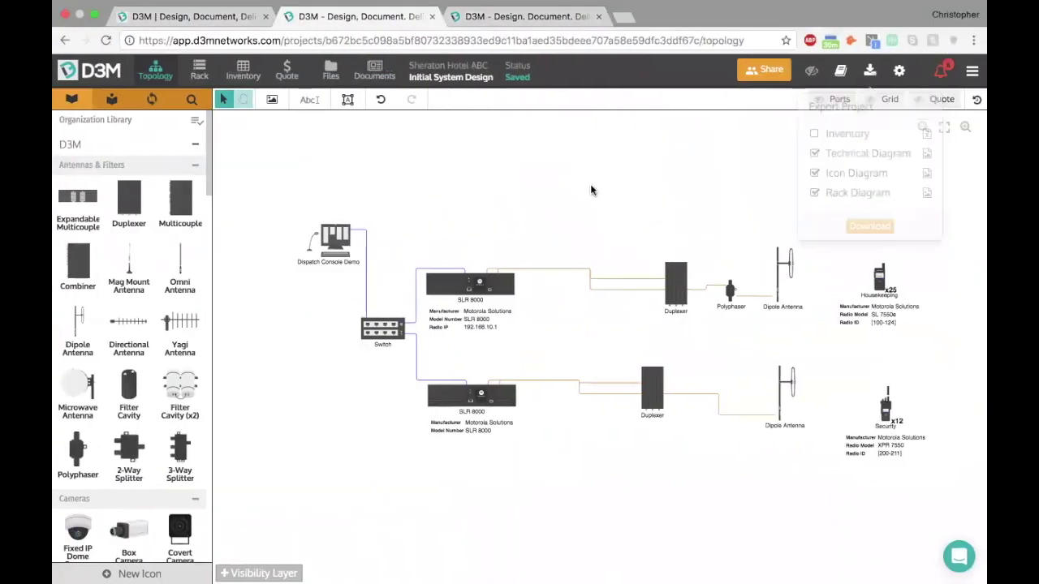
# Step: Create a new project document with landscape pages and insert the topology and the rack diagram
pyautogui.click(374, 74)
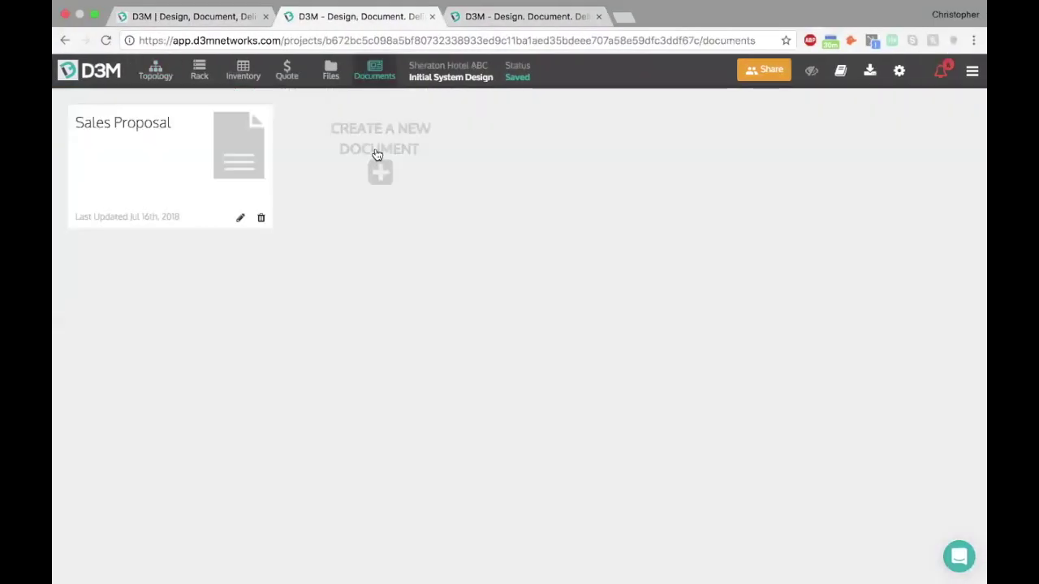
pyautogui.click(377, 154)
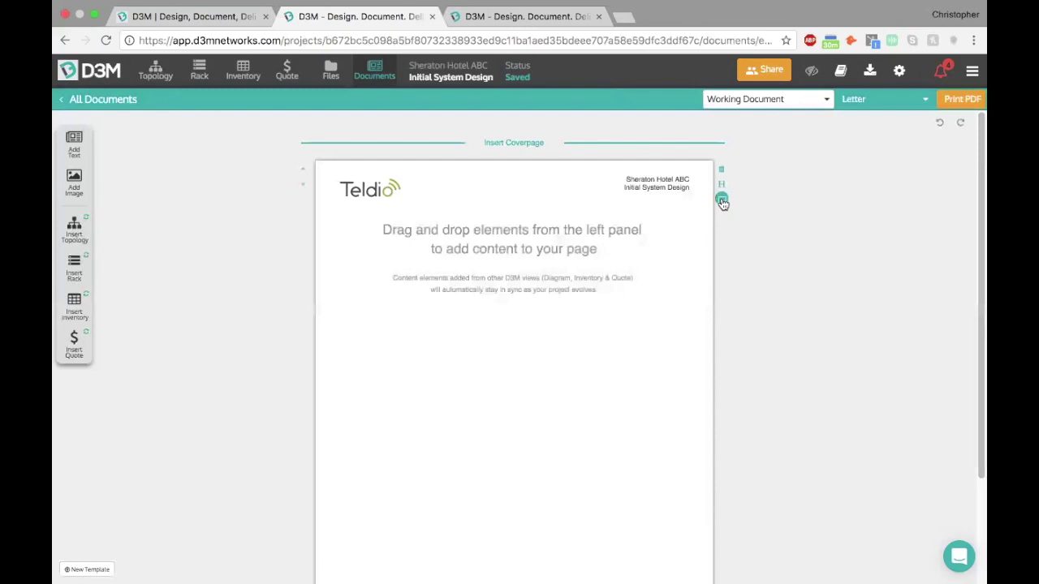
pyautogui.moveTo(74, 230); pyautogui.dragTo(487, 325)
pyautogui.moveTo(74, 268); pyautogui.dragTo(532, 351)
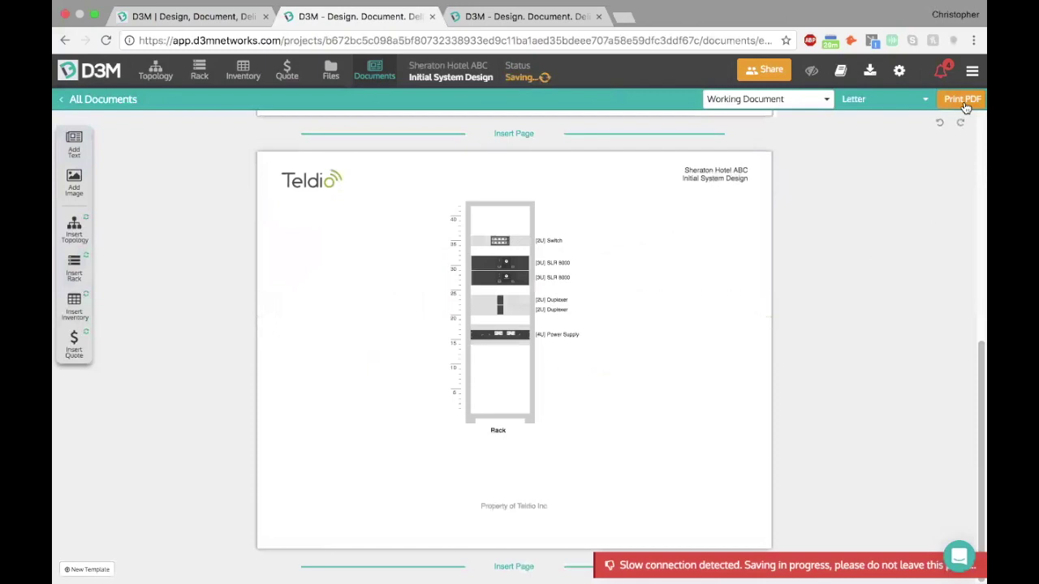
pyautogui.scroll(5, 909, 275)
pyautogui.scroll(-5, 919, 263)
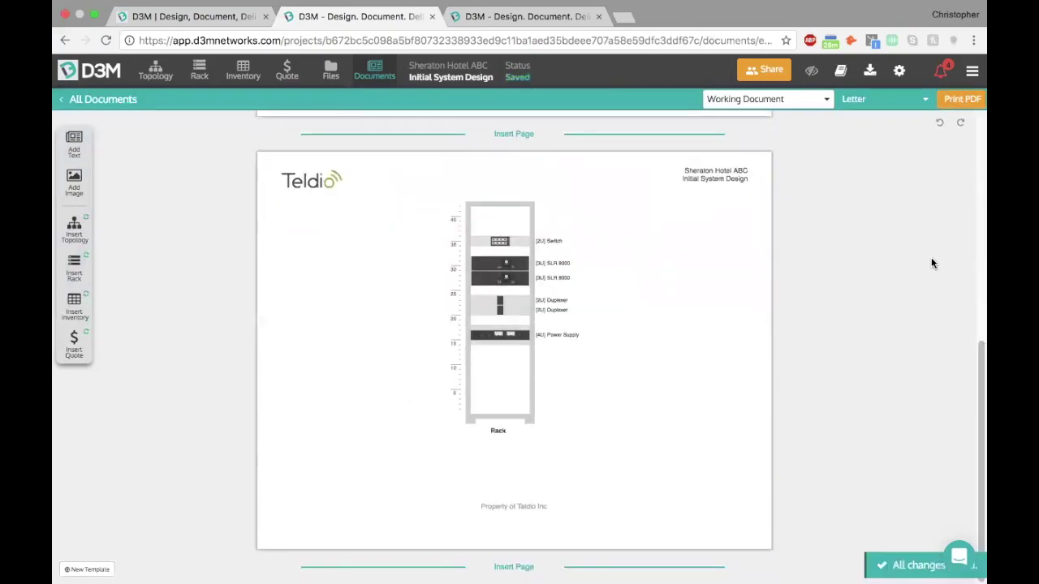
# Step: Review the document's topology page, and return to the project's topology diagram to view the whole system
pyautogui.scroll(5, 930, 259)
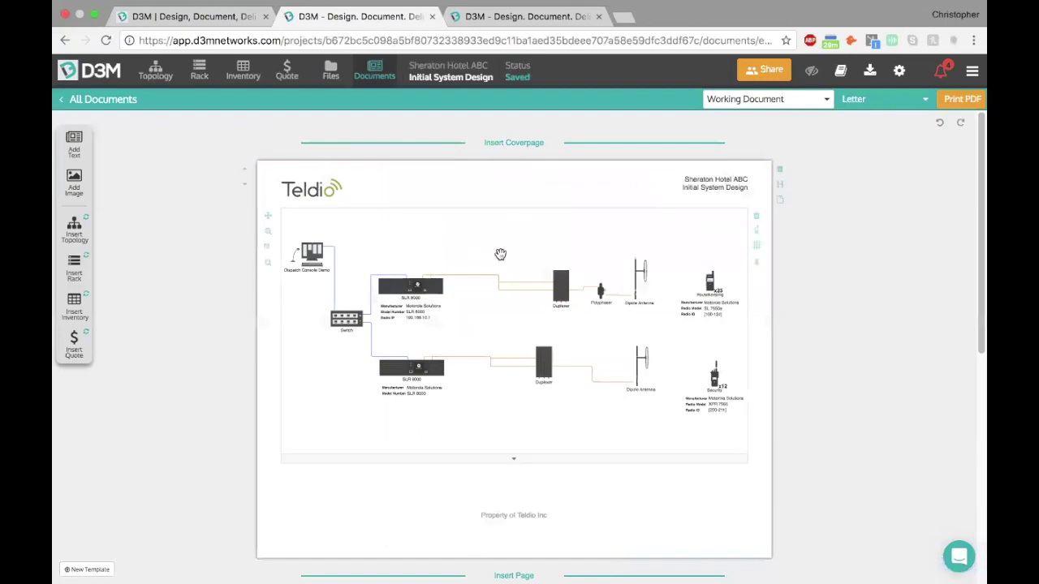
pyautogui.click(165, 76)
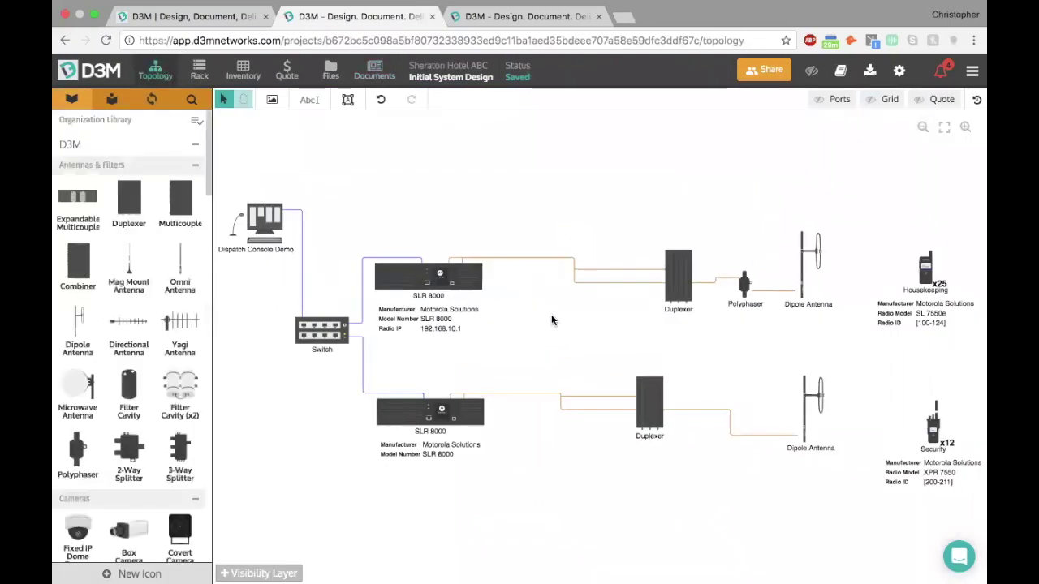
pyautogui.scroll(-1, 586, 320)
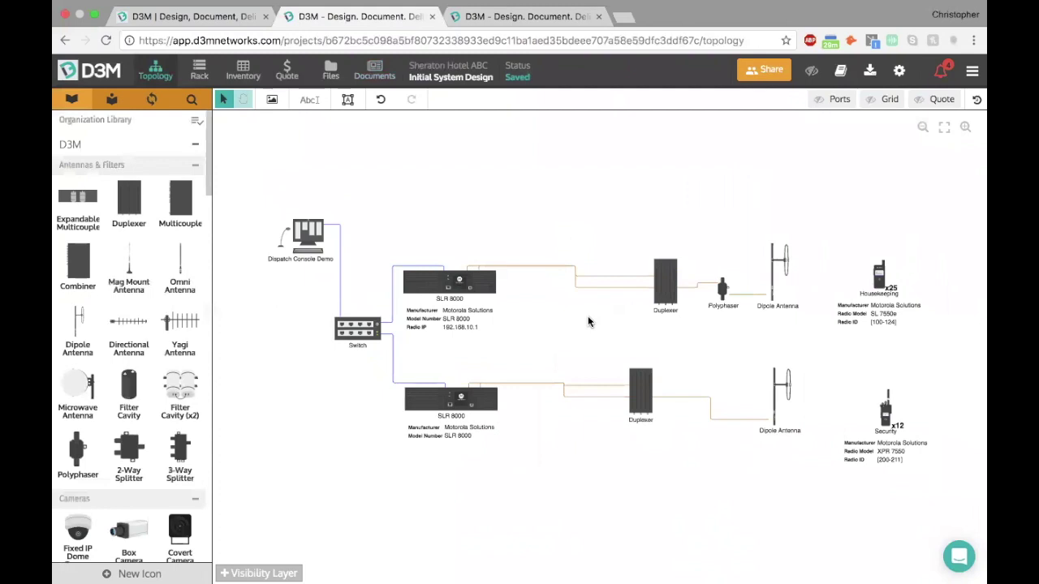
# Step: Switch to the full-screen slide presentation and advance past the Live Demo slide
pyautogui.hotkey('ctrl', 'Left')
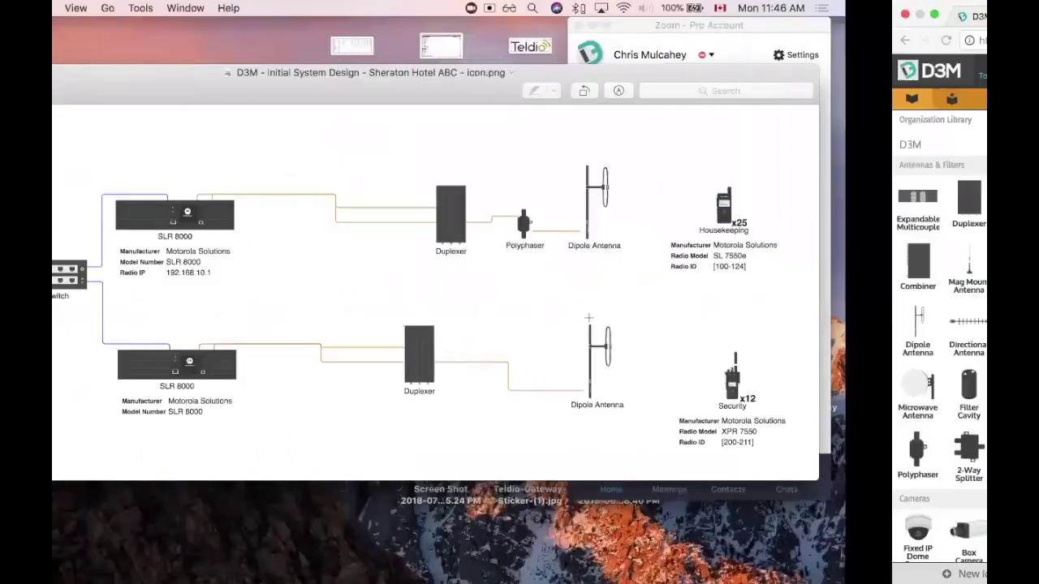
pyautogui.hotkey('ctrl', 'Right')
pyautogui.hotkey('ctrl', 'Right')
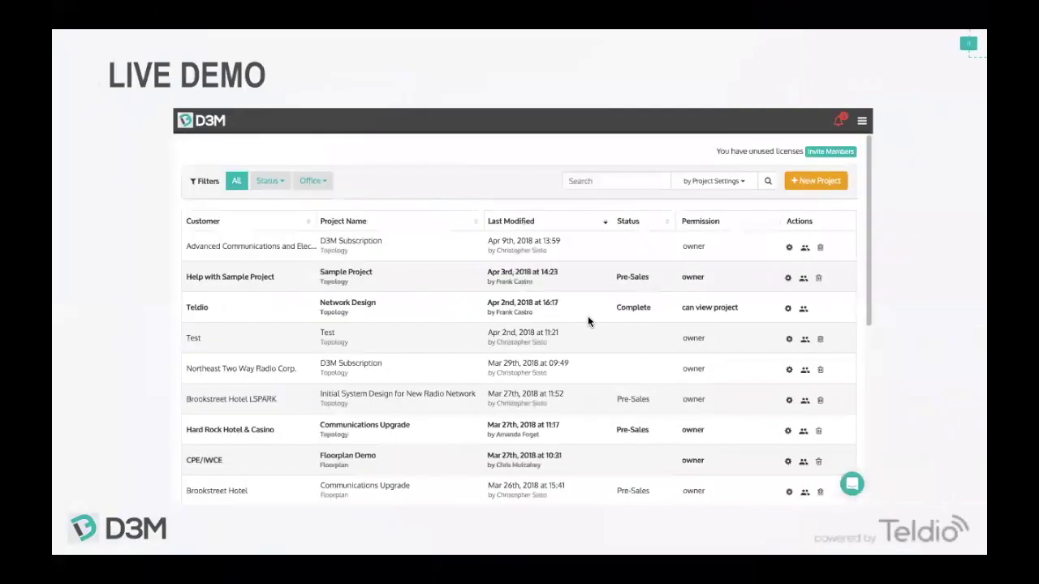
pyautogui.press('Right')
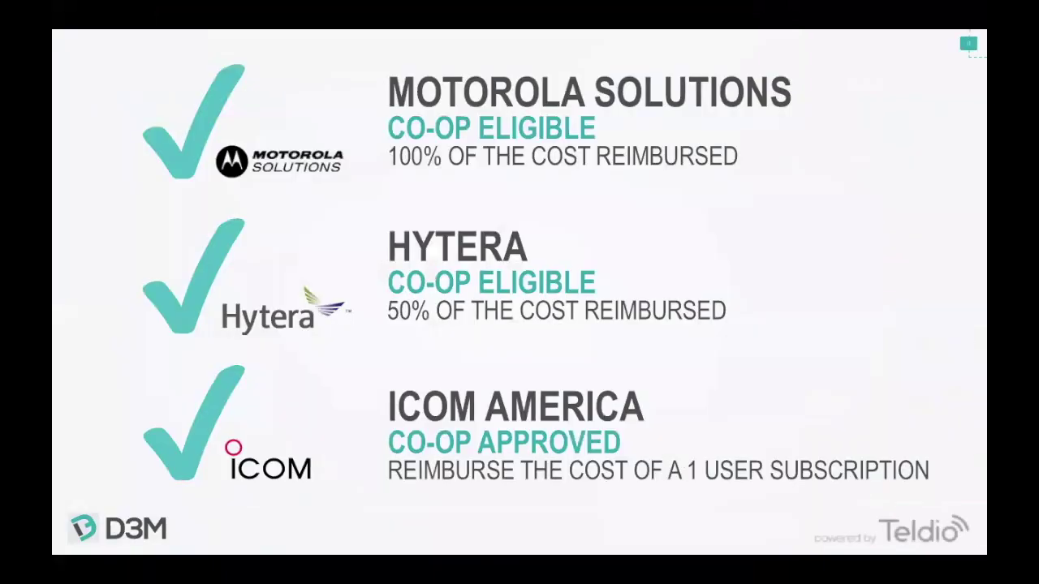